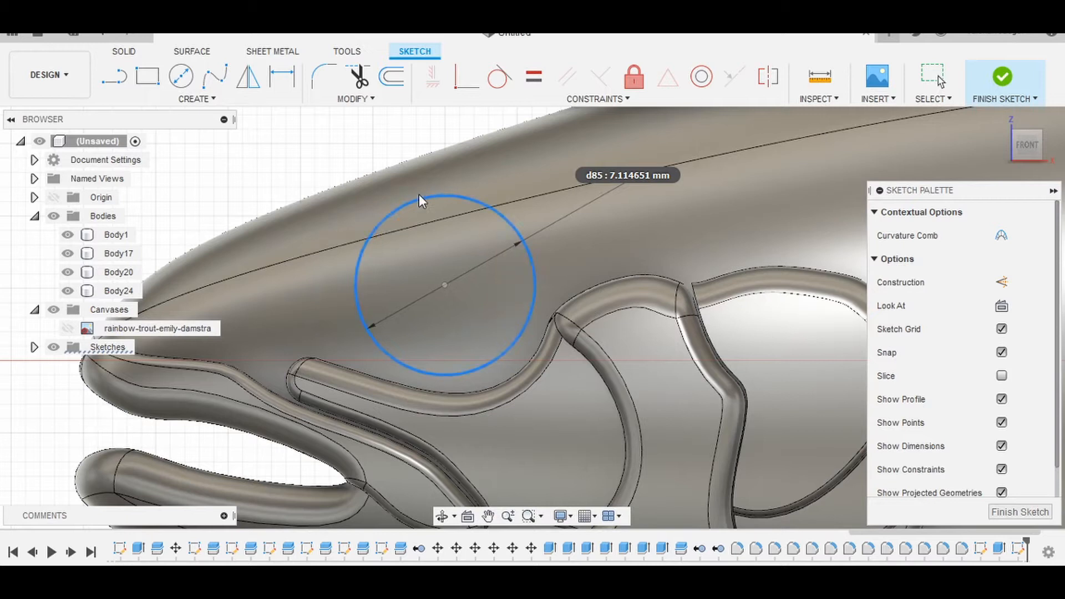
# - Finish the sketch and extrude the eye circle 4 mm as a new body
pyautogui.click(1019, 511)
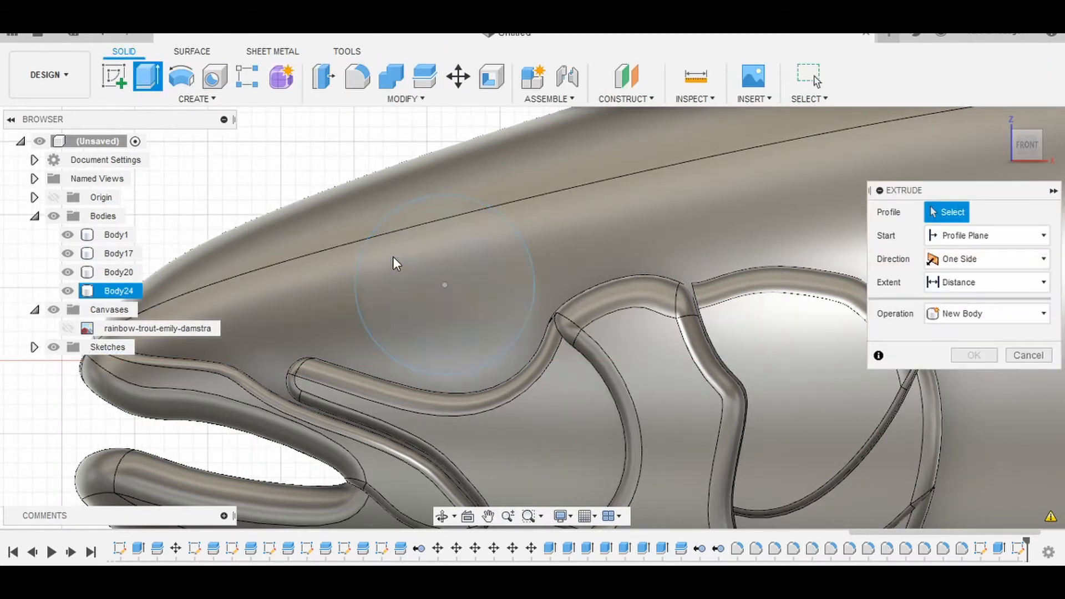
pyautogui.click(462, 201)
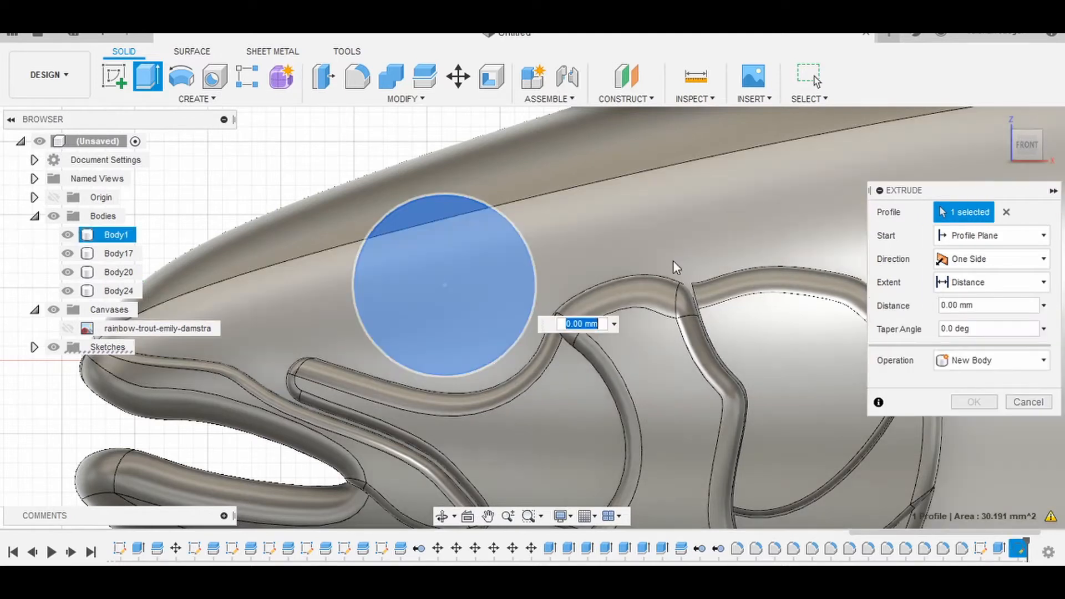
pyautogui.keyDown('shift'); pyautogui.moveTo(670, 269); pyautogui.dragTo(783, 276, button='middle'); pyautogui.keyUp('shift')
pyautogui.moveTo(503, 347); pyautogui.dragTo(610, 340)
pyautogui.click(985, 361)
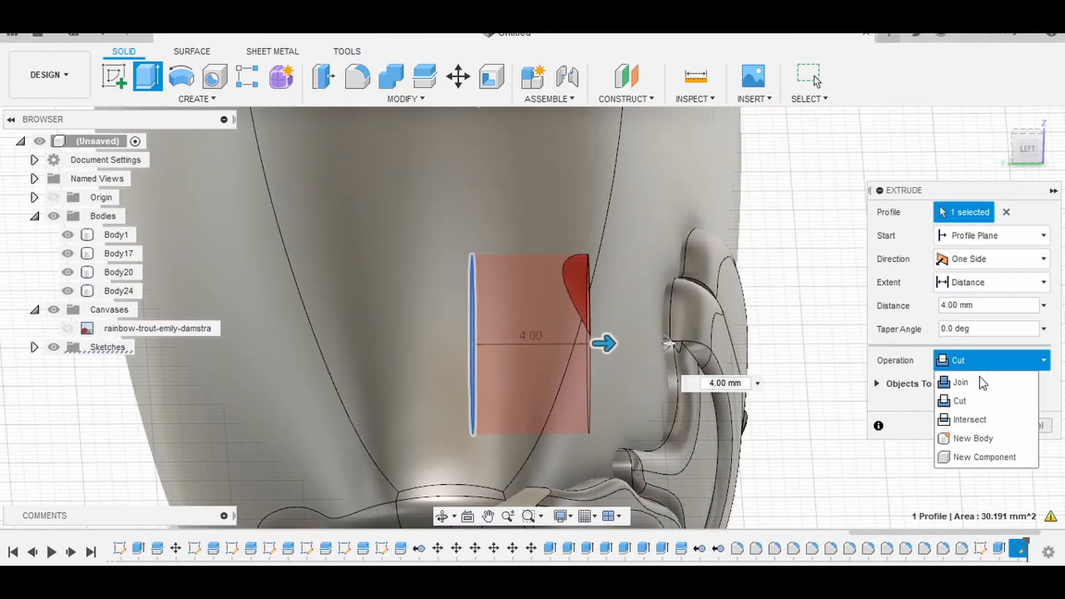
pyautogui.click(985, 438)
pyautogui.click(973, 400)
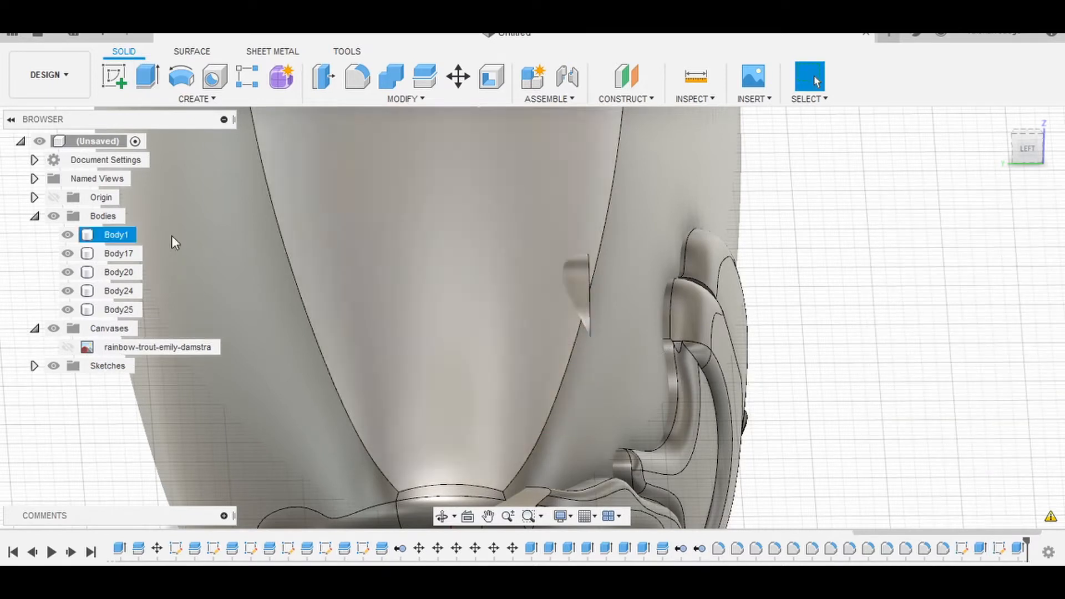
# - Move the new cylinder body −4 mm along Y, nudge it slightly farther out, and tilt it −10° plus another −5° about X
pyautogui.click(119, 309)
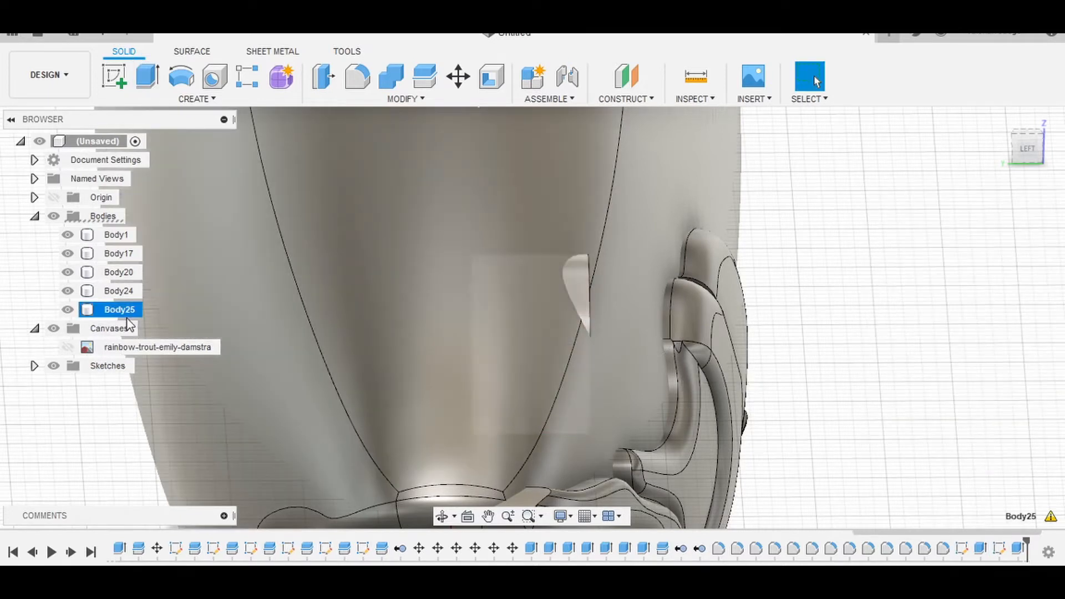
pyautogui.click(471, 81)
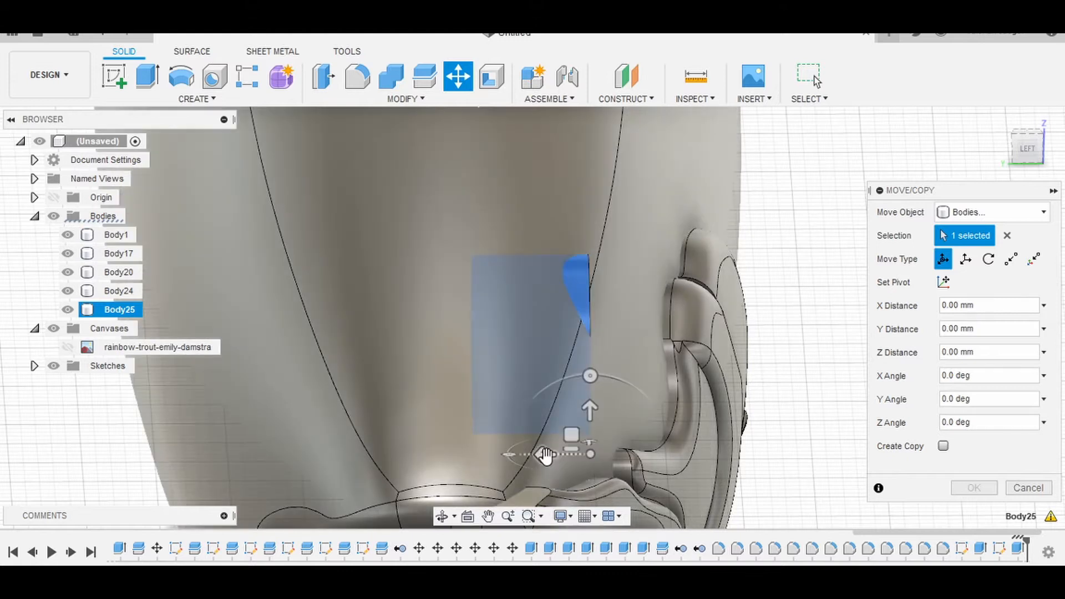
pyautogui.moveTo(542, 452); pyautogui.dragTo(660, 454)
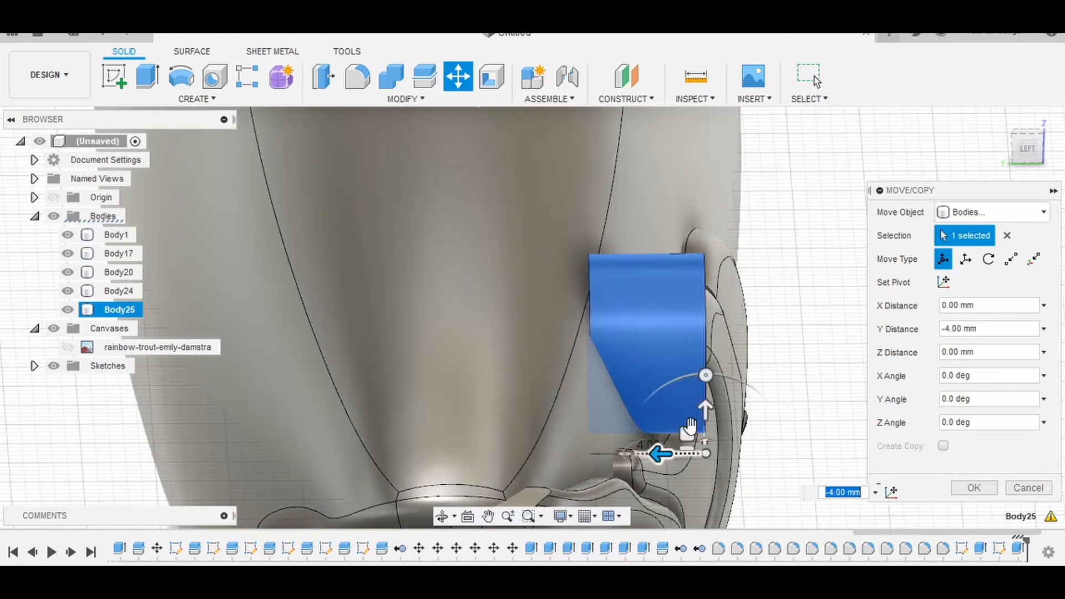
pyautogui.moveTo(706, 375); pyautogui.dragTo(691, 375)
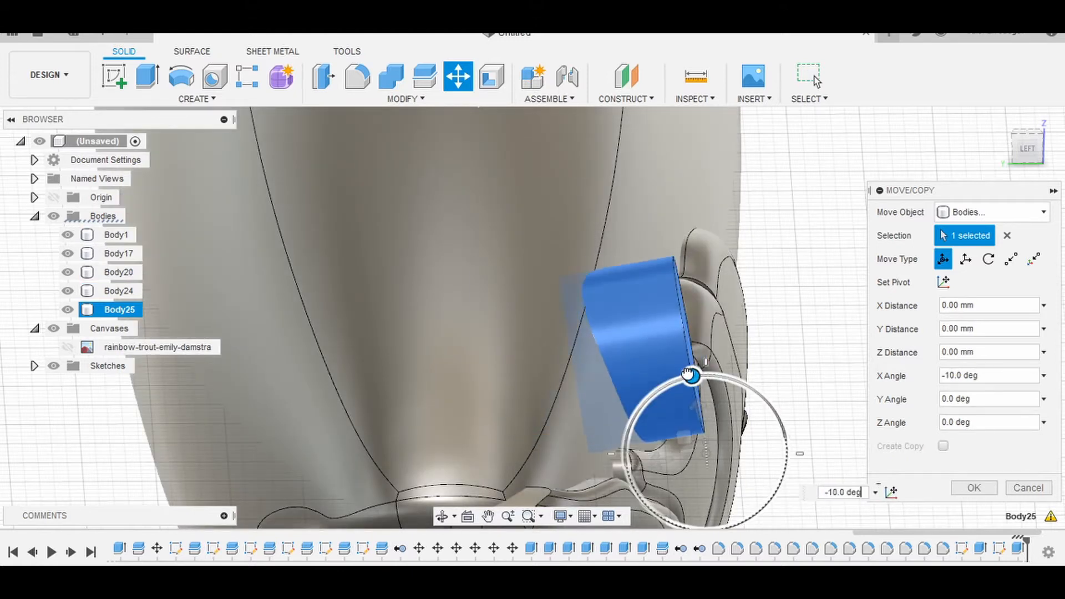
pyautogui.moveTo(660, 461); pyautogui.dragTo(676, 460)
pyautogui.moveTo(705, 383); pyautogui.dragTo(677, 445)
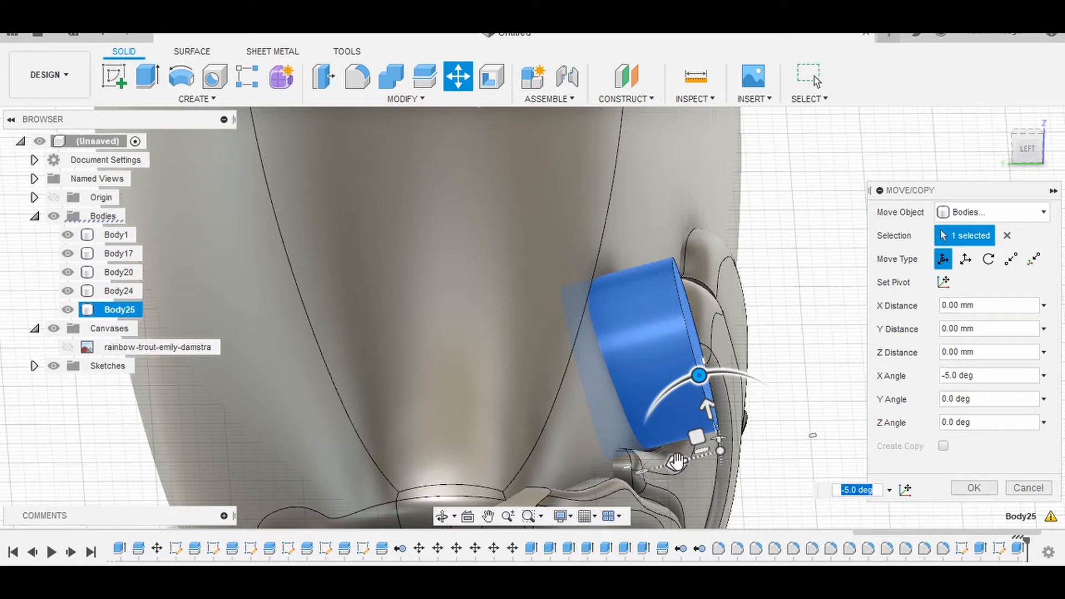
# - Shift the cylinder another −0.5 mm along Y and rotate it −15° about Z
pyautogui.moveTo(674, 464); pyautogui.dragTo(693, 461)
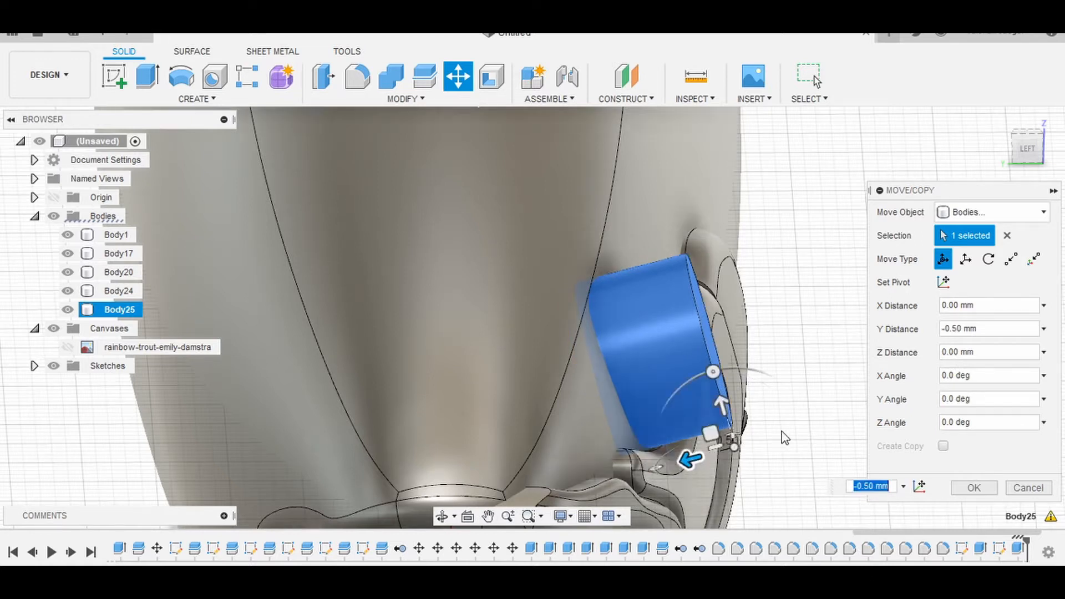
pyautogui.keyDown('shift'); pyautogui.moveTo(809, 439); pyautogui.dragTo(710, 434, button='middle'); pyautogui.keyUp('shift')
pyautogui.moveTo(778, 433); pyautogui.dragTo(549, 354, button='middle')
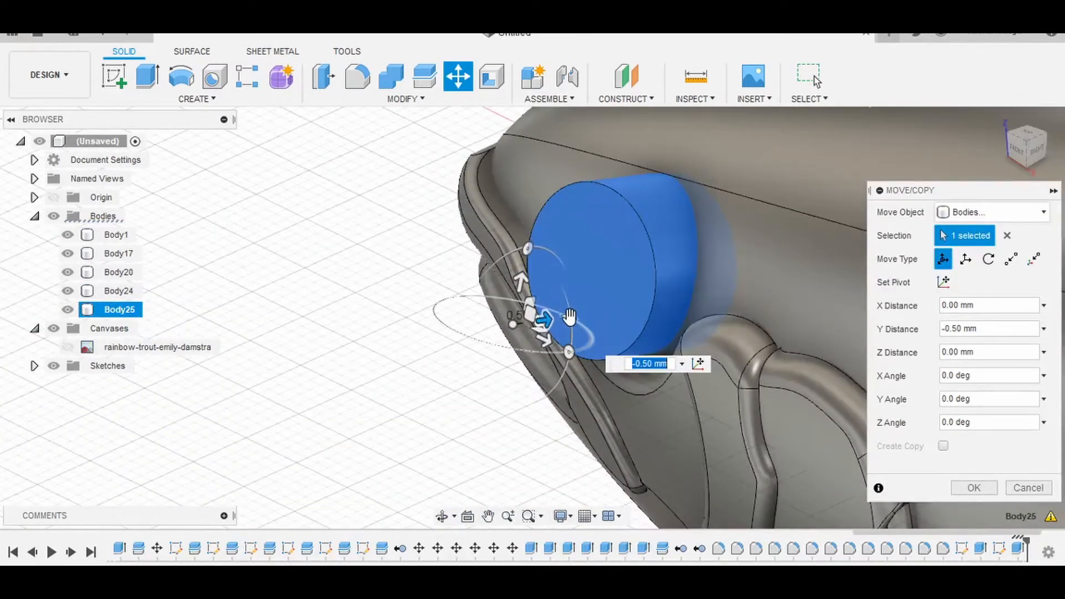
pyautogui.moveTo(569, 319); pyautogui.dragTo(577, 326)
pyautogui.keyDown('shift'); pyautogui.moveTo(533, 406); pyautogui.dragTo(637, 392, button='middle'); pyautogui.keyUp('shift')
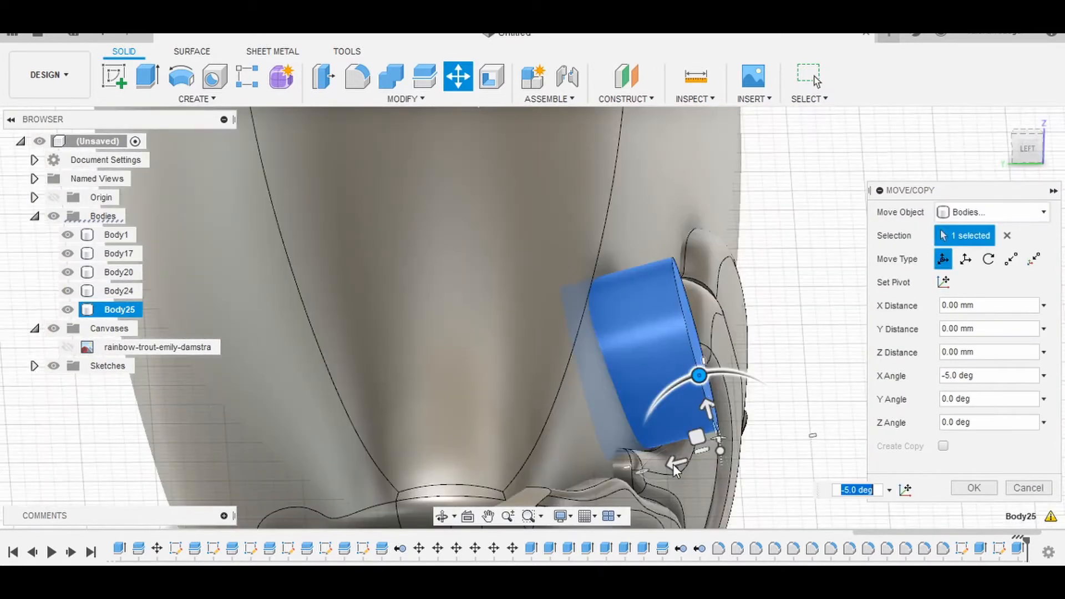
pyautogui.moveTo(674, 465); pyautogui.dragTo(689, 460)
pyautogui.keyDown('shift'); pyautogui.moveTo(781, 431); pyautogui.dragTo(621, 419, button='middle'); pyautogui.keyUp('shift')
pyautogui.moveTo(621, 418); pyautogui.dragTo(595, 376, button='middle')
pyautogui.moveTo(571, 320); pyautogui.dragTo(576, 326)
# - Tilt the cylinder −5° about X and slide it about −0.154 mm in X and 0.196 mm in Z
pyautogui.keyDown('shift'); pyautogui.moveTo(591, 398); pyautogui.dragTo(641, 400, button='middle'); pyautogui.keyUp('shift')
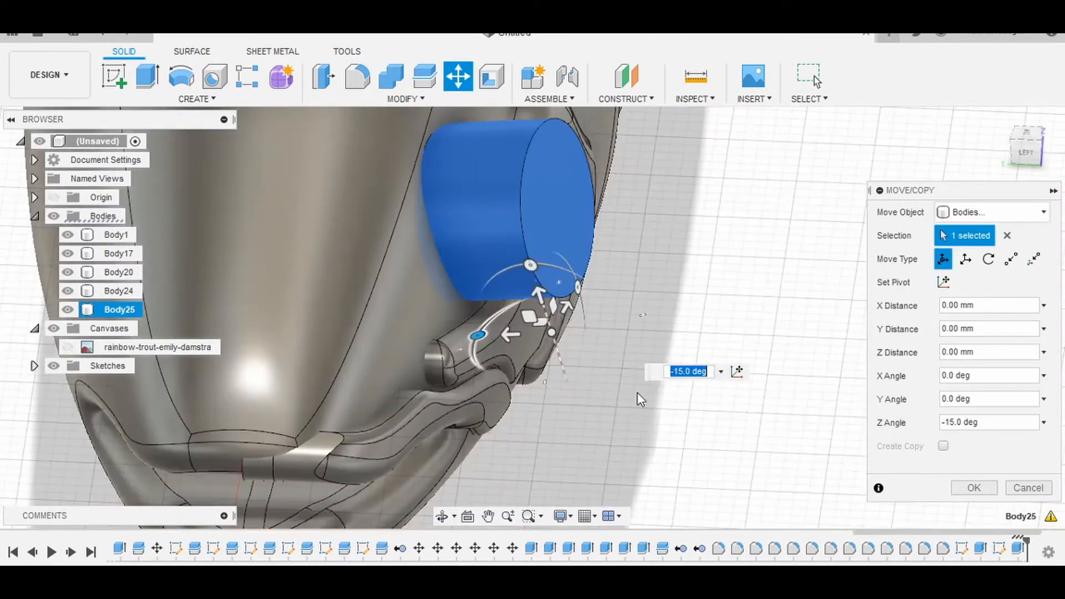
pyautogui.moveTo(531, 268); pyautogui.dragTo(526, 267)
pyautogui.keyDown('shift'); pyautogui.moveTo(687, 340); pyautogui.dragTo(422, 369, button='middle'); pyautogui.keyUp('shift')
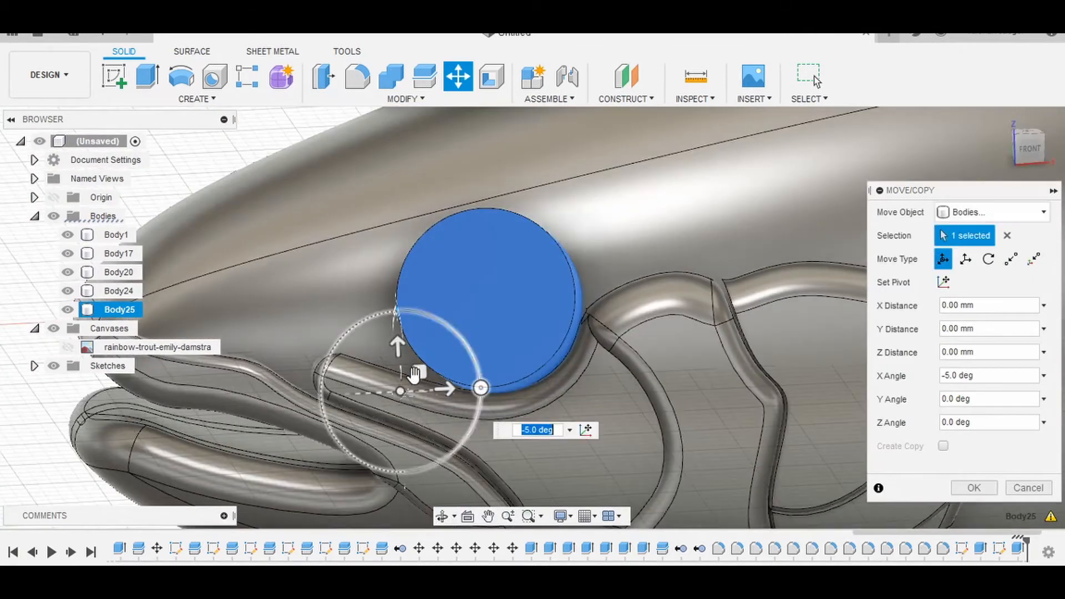
pyautogui.moveTo(413, 375); pyautogui.dragTo(416, 371)
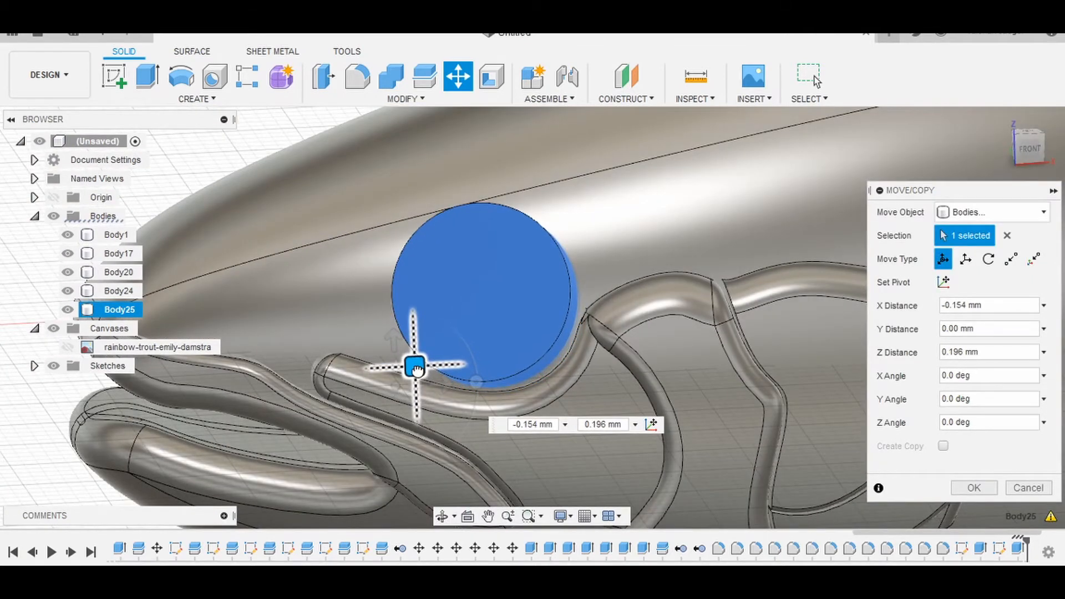
# - Hide Body24, Body20 and Body17 so only the main fish body and the eye cylinder show
pyautogui.keyDown('shift'); pyautogui.moveTo(486, 435); pyautogui.dragTo(647, 402, button='middle'); pyautogui.keyUp('shift')
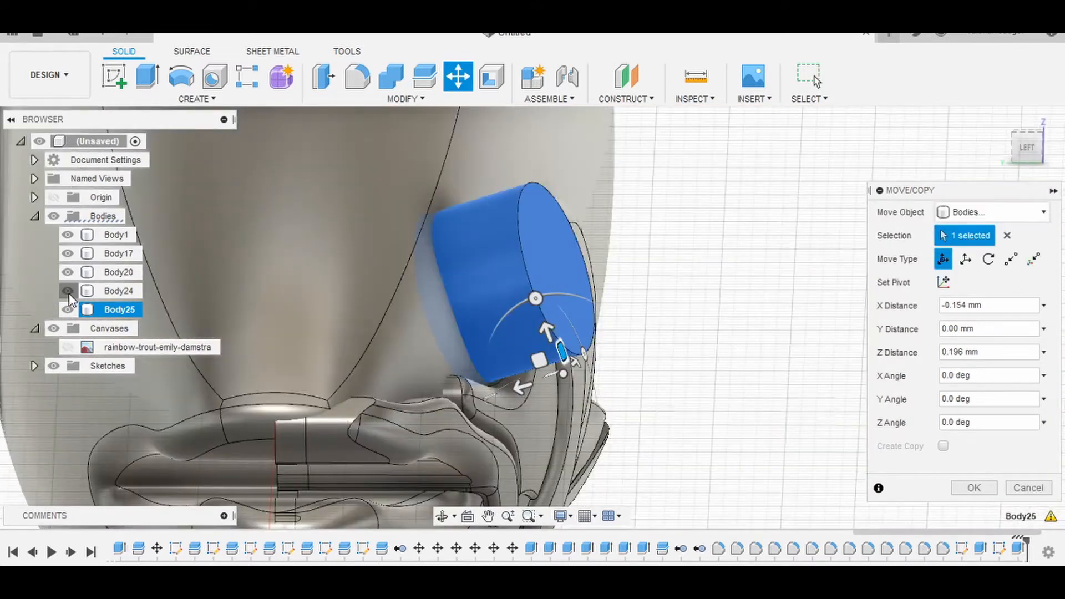
pyautogui.click(68, 291)
pyautogui.click(68, 272)
pyautogui.click(67, 254)
# - Rotate the cylinder a further −2° about Z and accept the move
pyautogui.keyDown('shift'); pyautogui.moveTo(499, 411); pyautogui.dragTo(547, 422, button='middle'); pyautogui.keyUp('shift')
pyautogui.moveTo(481, 370); pyautogui.dragTo(479, 369)
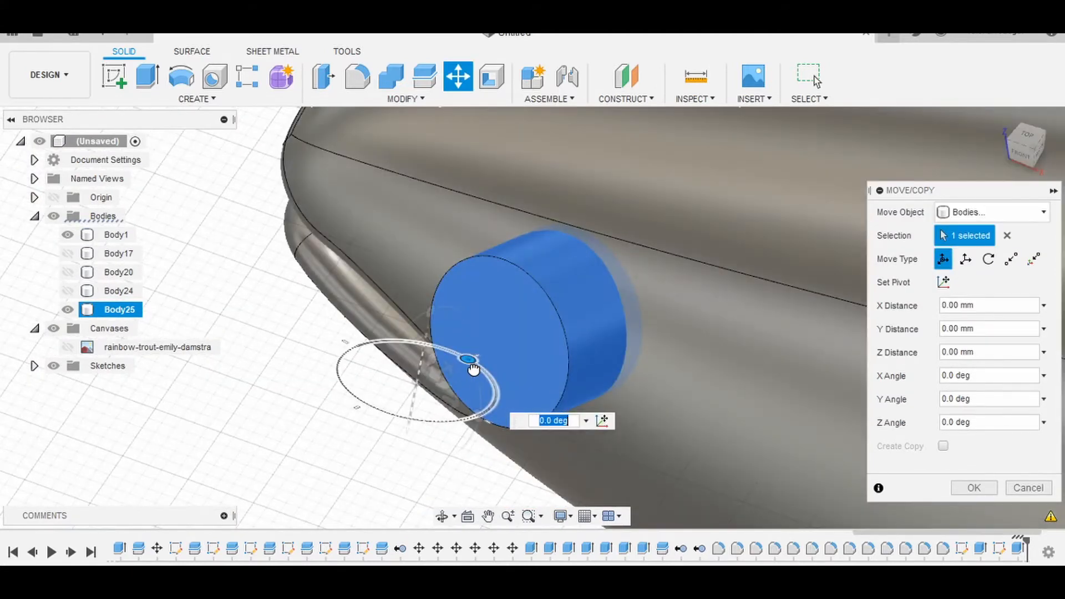
pyautogui.keyDown('shift'); pyautogui.moveTo(473, 370); pyautogui.dragTo(688, 482, button='middle'); pyautogui.keyUp('shift')
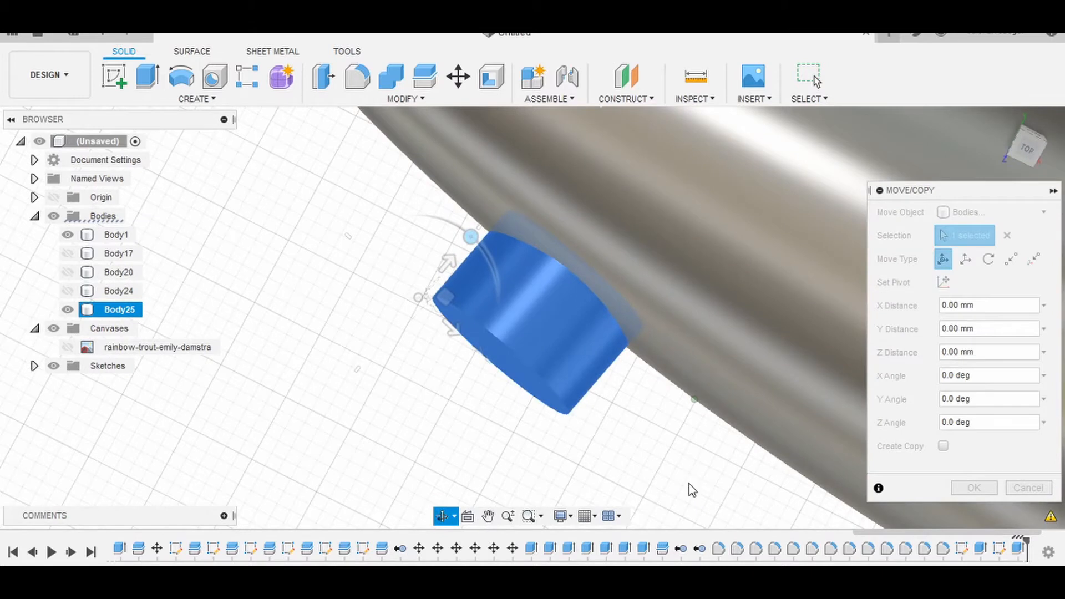
pyautogui.moveTo(471, 236); pyautogui.dragTo(476, 241)
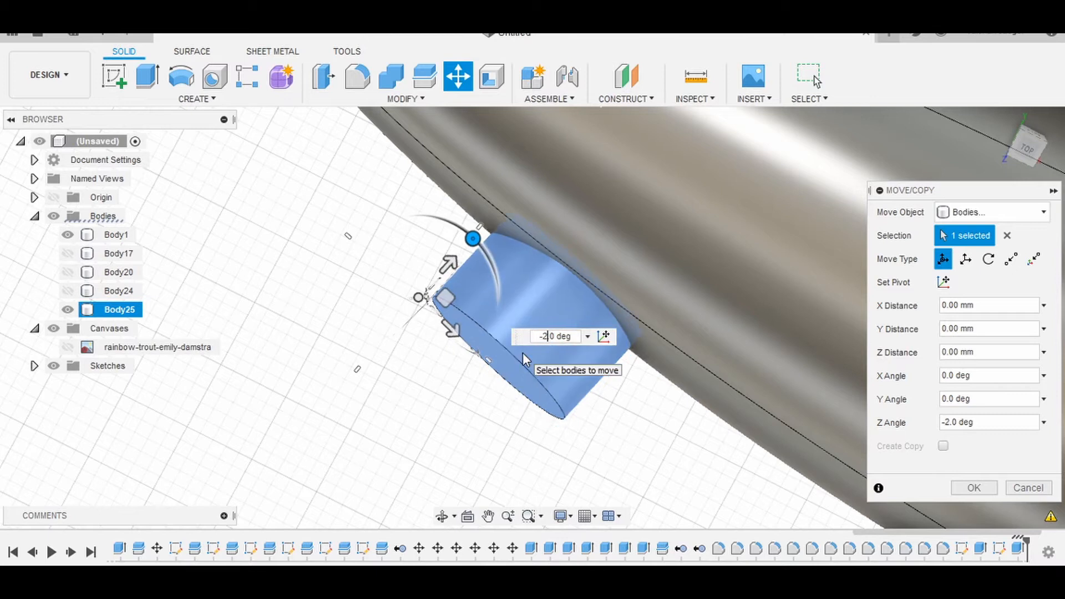
pyautogui.press('Return')
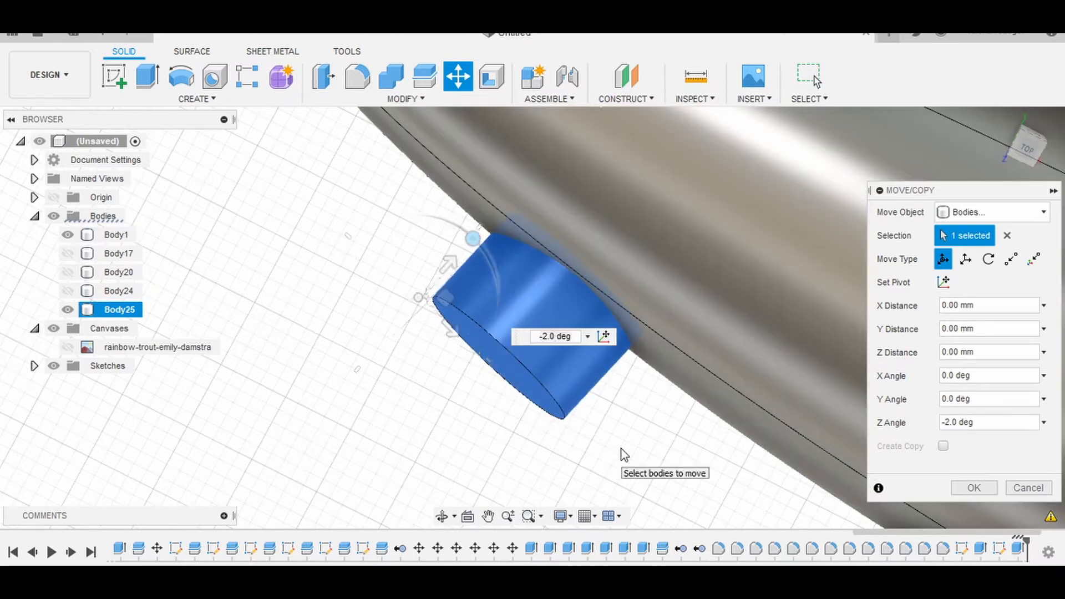
pyautogui.keyDown('shift'); pyautogui.moveTo(621, 448); pyautogui.dragTo(909, 439, button='middle'); pyautogui.keyUp('shift')
pyautogui.click(974, 488)
# - Show Body20, Body17 and Body24 again
pyautogui.keyDown('shift'); pyautogui.moveTo(716, 377); pyautogui.dragTo(644, 261, button='middle'); pyautogui.keyUp('shift')
pyautogui.click(70, 273)
pyautogui.click(68, 254)
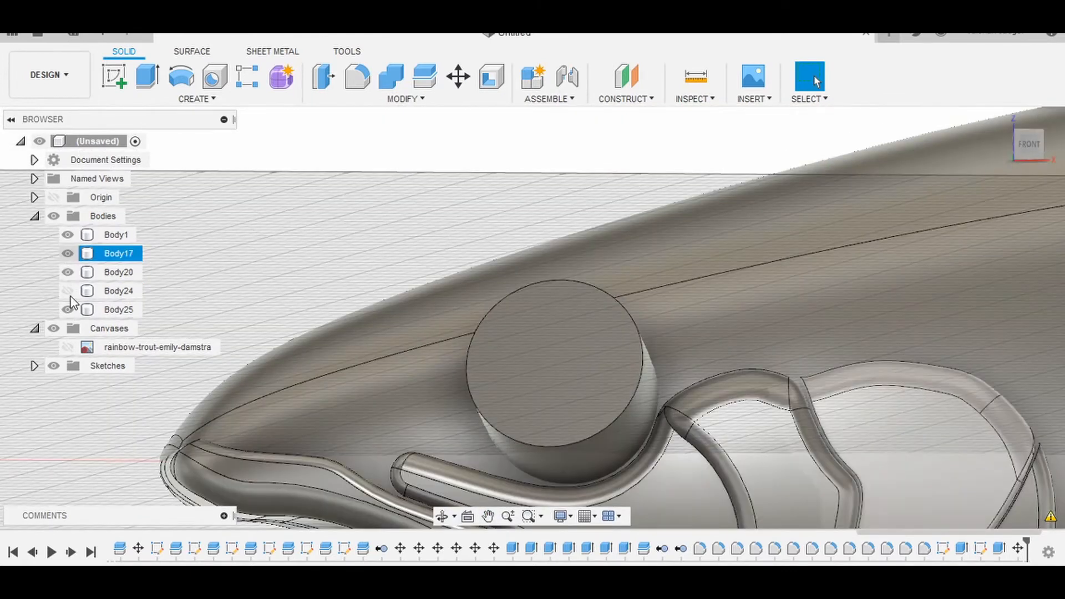
pyautogui.click(69, 292)
pyautogui.keyDown('shift'); pyautogui.moveTo(695, 453); pyautogui.dragTo(741, 471, button='middle'); pyautogui.keyUp('shift')
pyautogui.moveTo(726, 354); pyautogui.dragTo(685, 226, button='middle')
# - Cut the eye cylinder Body25 out of the fish body Body1 with Combine
pyautogui.click(391, 77)
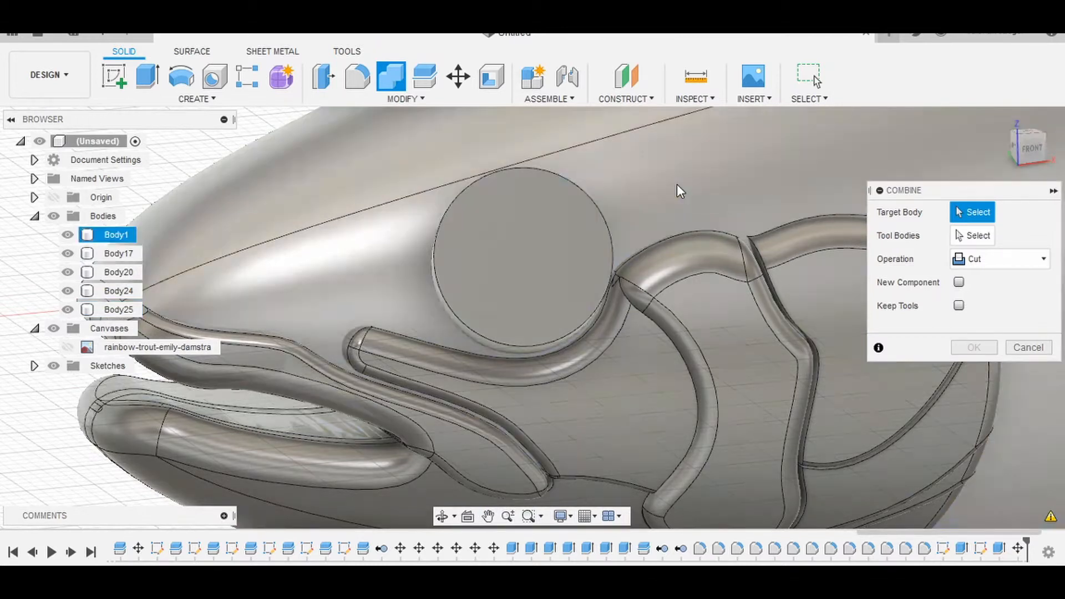
pyautogui.click(677, 184)
pyautogui.click(532, 260)
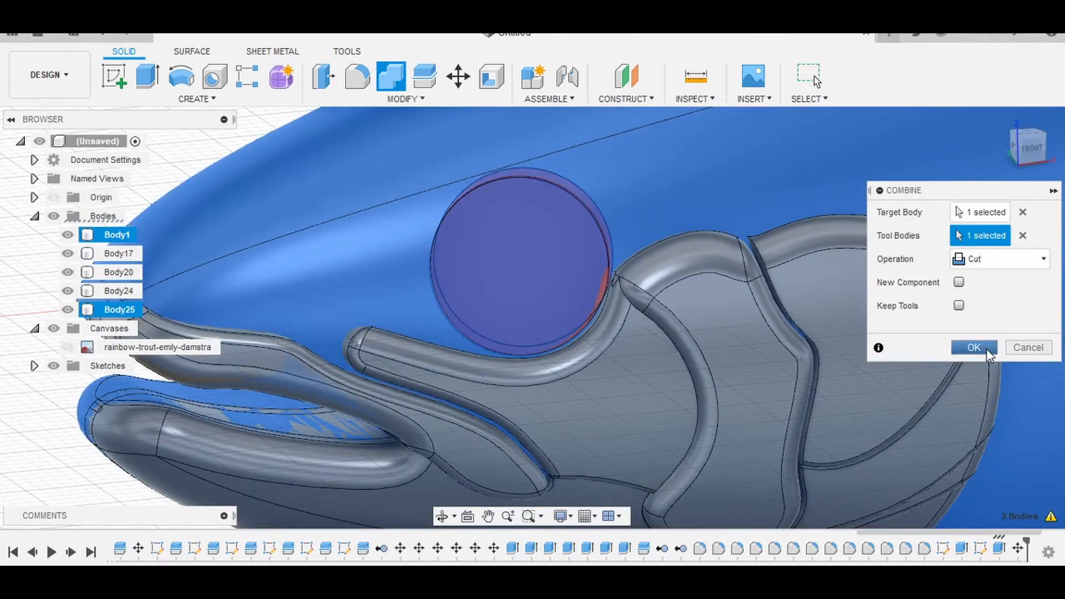
pyautogui.click(986, 348)
# - Fillet the rim edge of the eye socket with a 0.10 mm radius
pyautogui.click(360, 78)
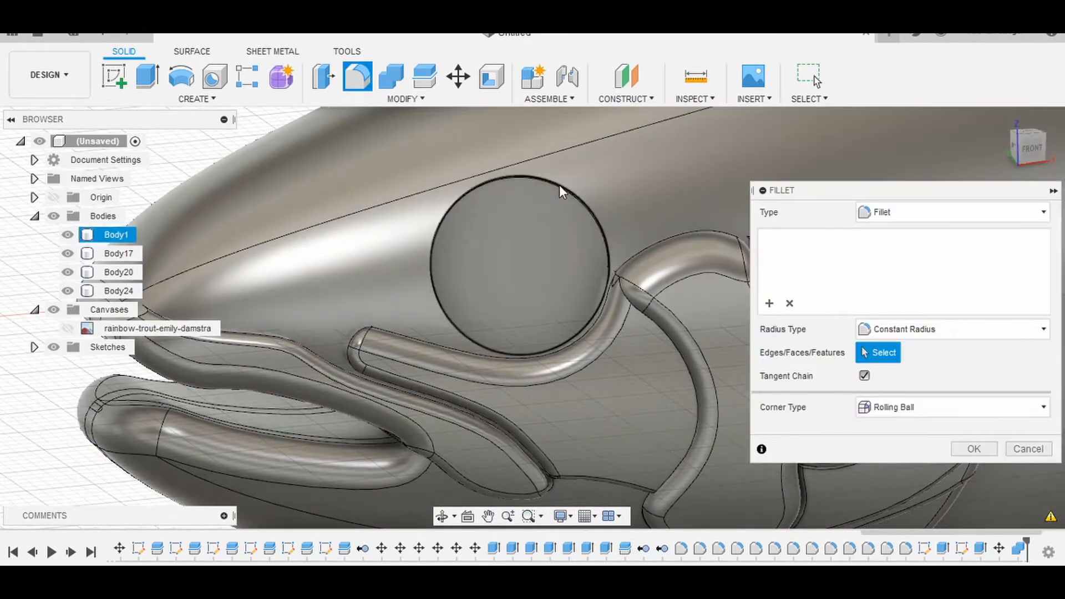
pyautogui.click(559, 185)
pyautogui.write('30')
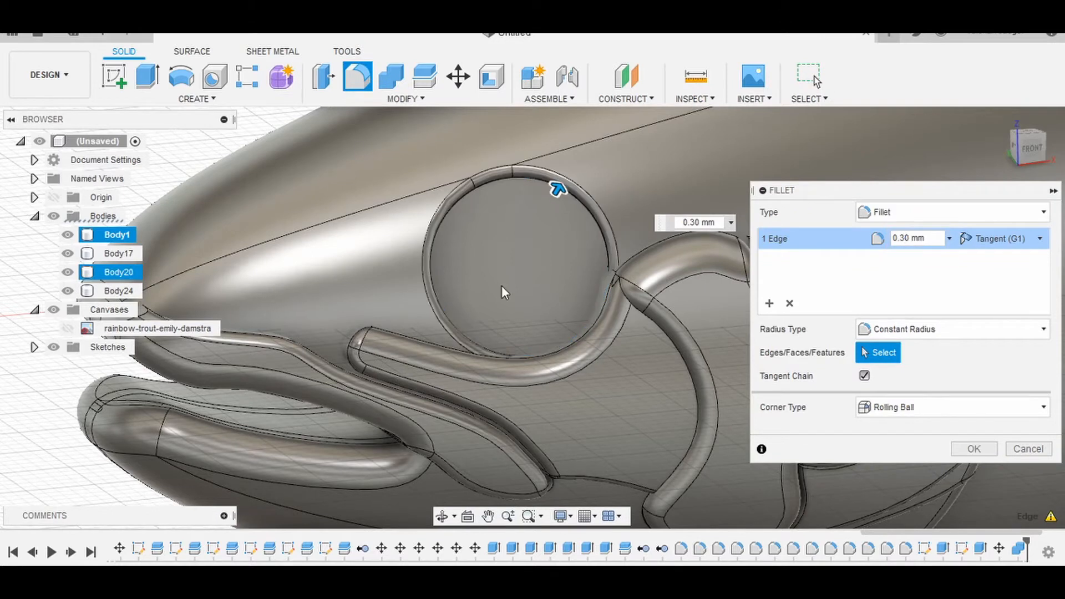
pyautogui.press('BackSpace')
pyautogui.write('1')
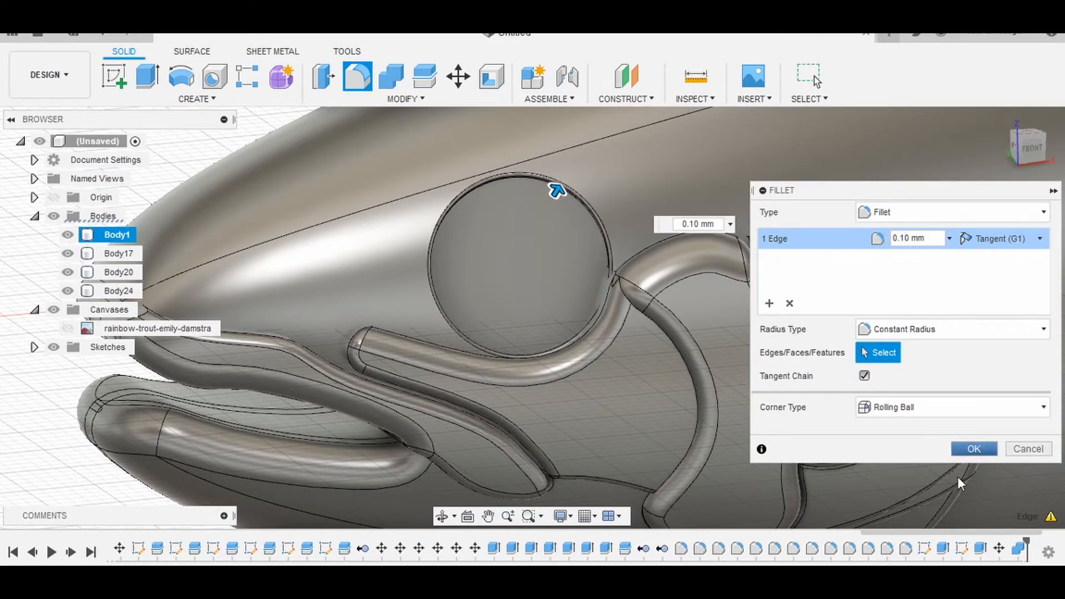
pyautogui.click(979, 449)
# - Edit the cylinder's move feature to shift it about −0.159 mm in X and 0.042 mm in Z
pyautogui.rightClick(980, 548)
pyautogui.click(949, 435)
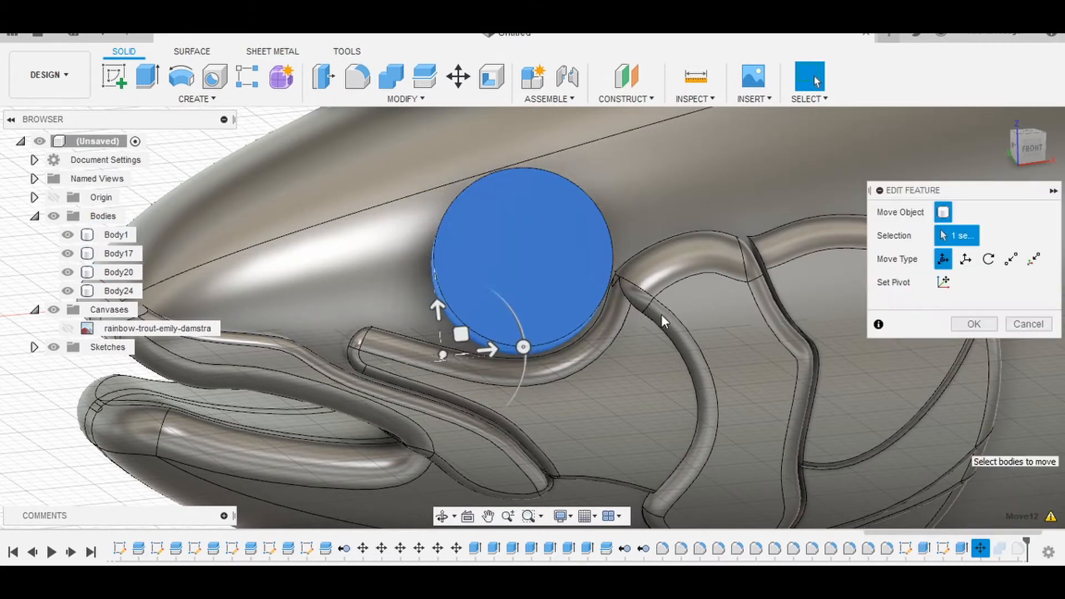
pyautogui.moveTo(461, 334); pyautogui.dragTo(455, 338)
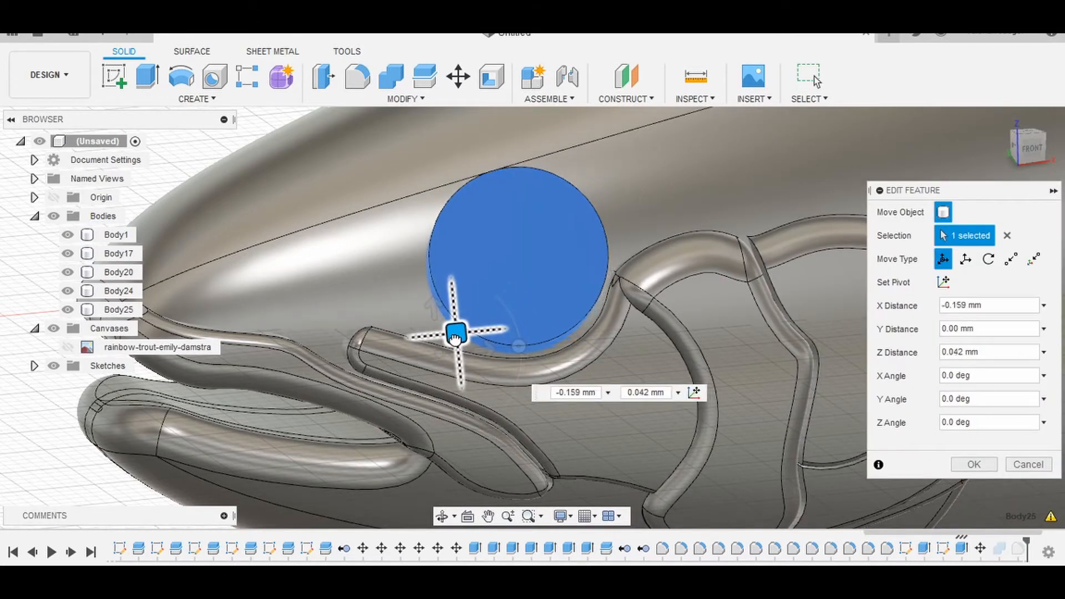
pyautogui.click(974, 464)
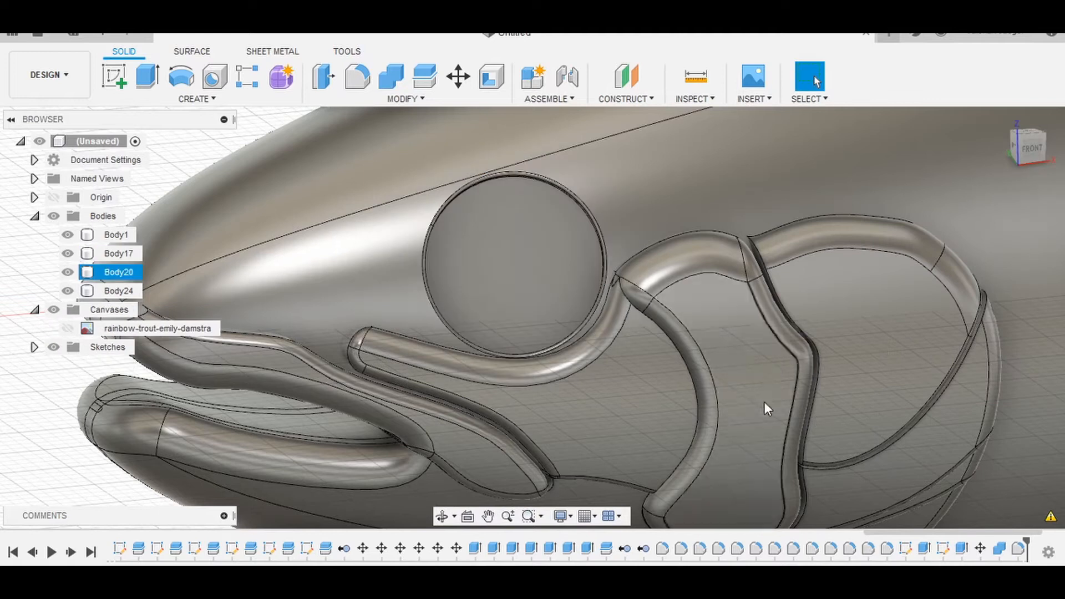
pyautogui.moveTo(764, 402); pyautogui.dragTo(605, 415, button='middle')
pyautogui.click(1031, 152)
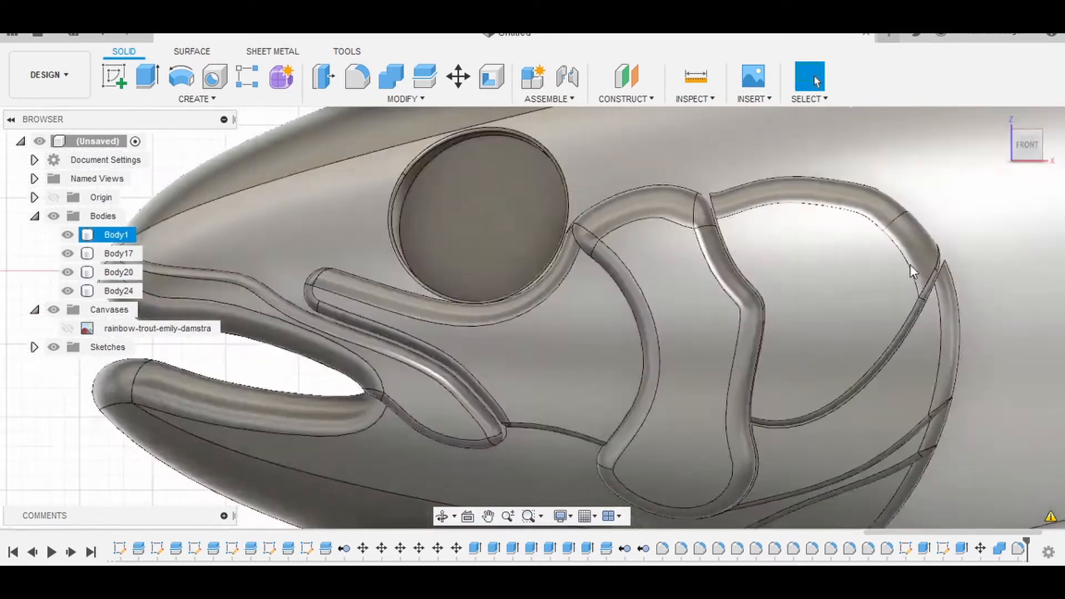
pyautogui.scroll(-4, 910, 264)
pyautogui.moveTo(909, 264); pyautogui.dragTo(910, 302, button='middle')
pyautogui.scroll(-5, 914, 308)
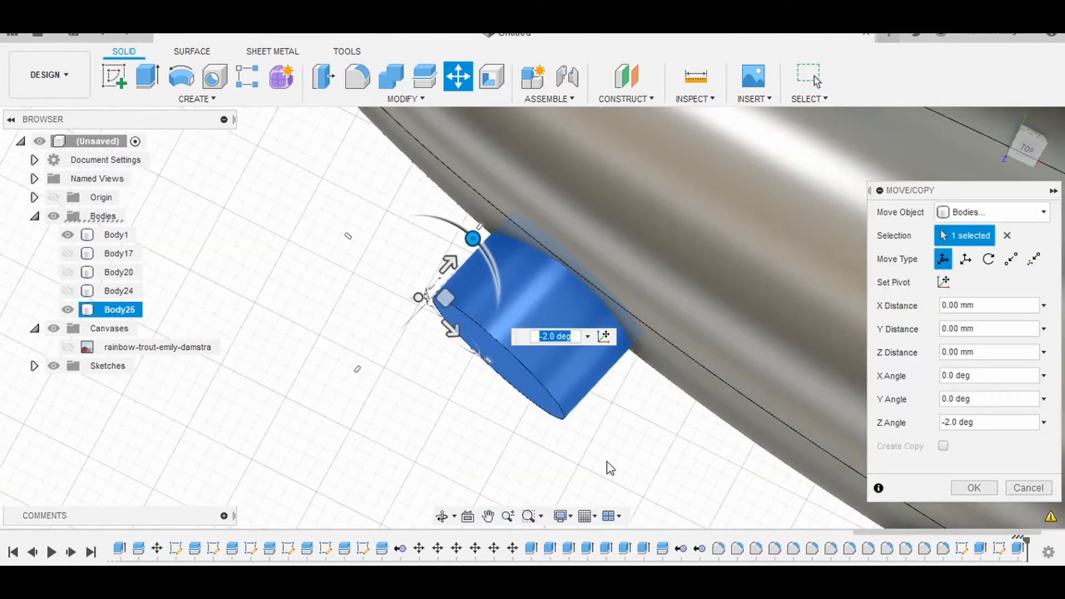
# - Accept the cylinder's −2° rotation about Z and unhide Body20, Body17 and Body24
pyautogui.keyDown('shift'); pyautogui.moveTo(631, 438); pyautogui.dragTo(673, 440, button='middle'); pyautogui.keyUp('shift')
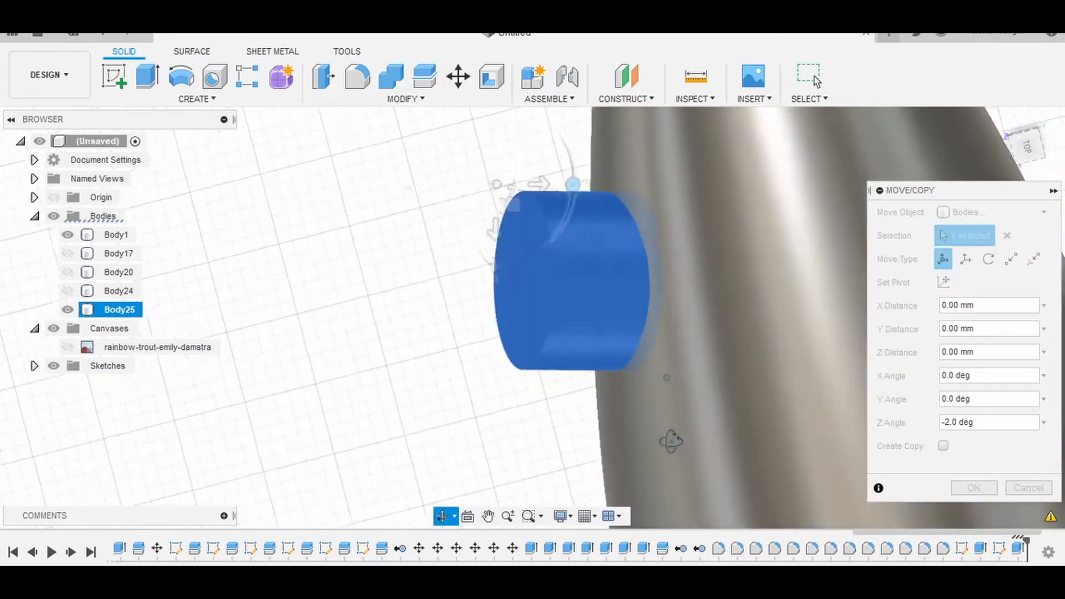
pyautogui.click(974, 488)
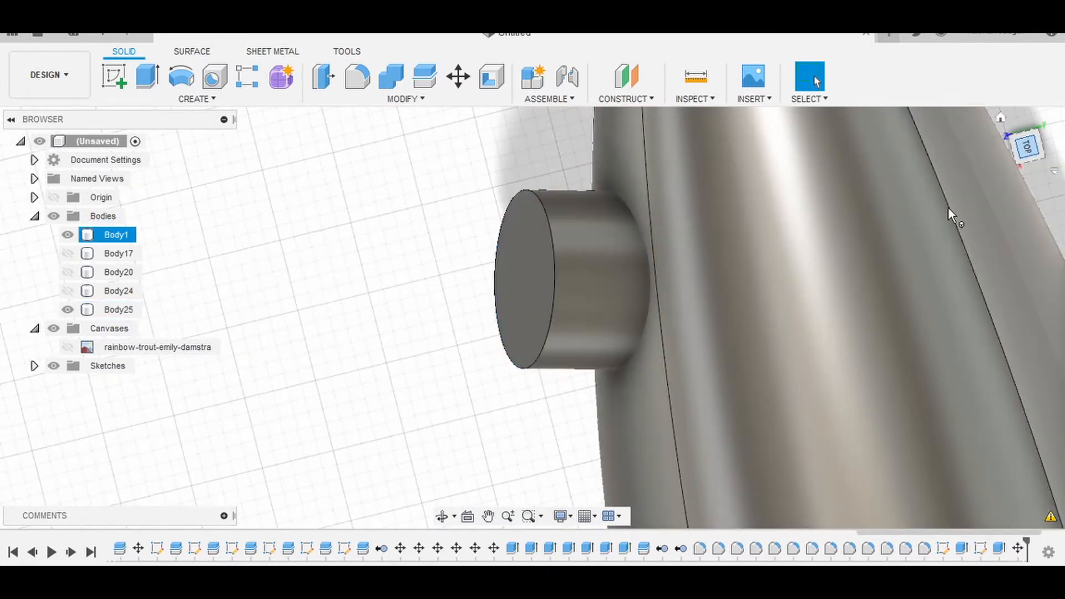
pyautogui.keyDown('shift'); pyautogui.moveTo(741, 360); pyautogui.dragTo(621, 271, button='middle'); pyautogui.keyUp('shift')
pyautogui.click(70, 273)
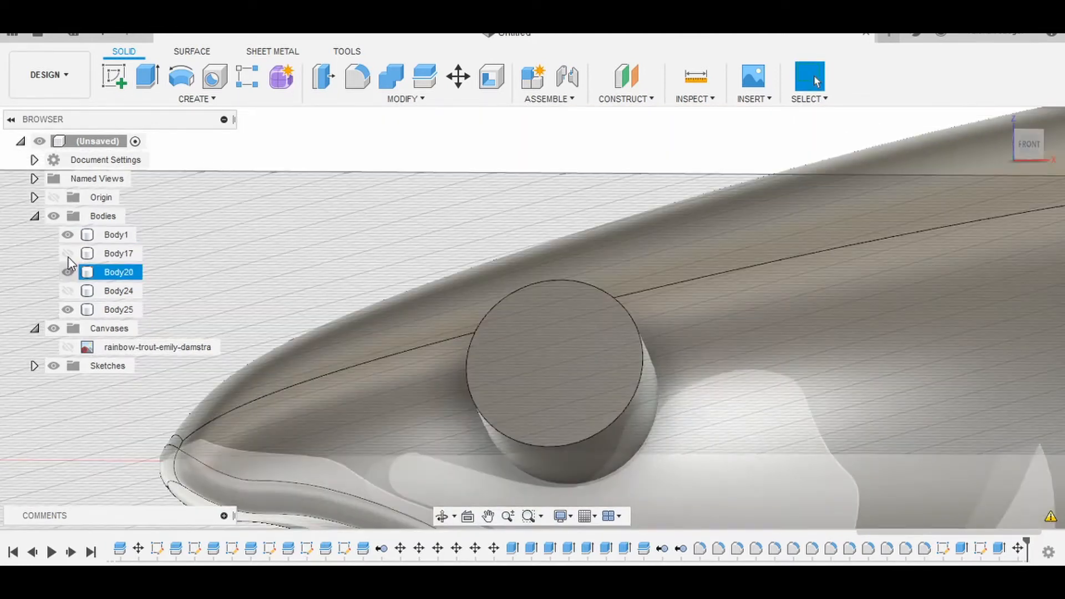
pyautogui.click(68, 255)
pyautogui.click(69, 292)
pyautogui.keyDown('shift'); pyautogui.moveTo(692, 452); pyautogui.dragTo(706, 477, button='middle'); pyautogui.keyUp('shift')
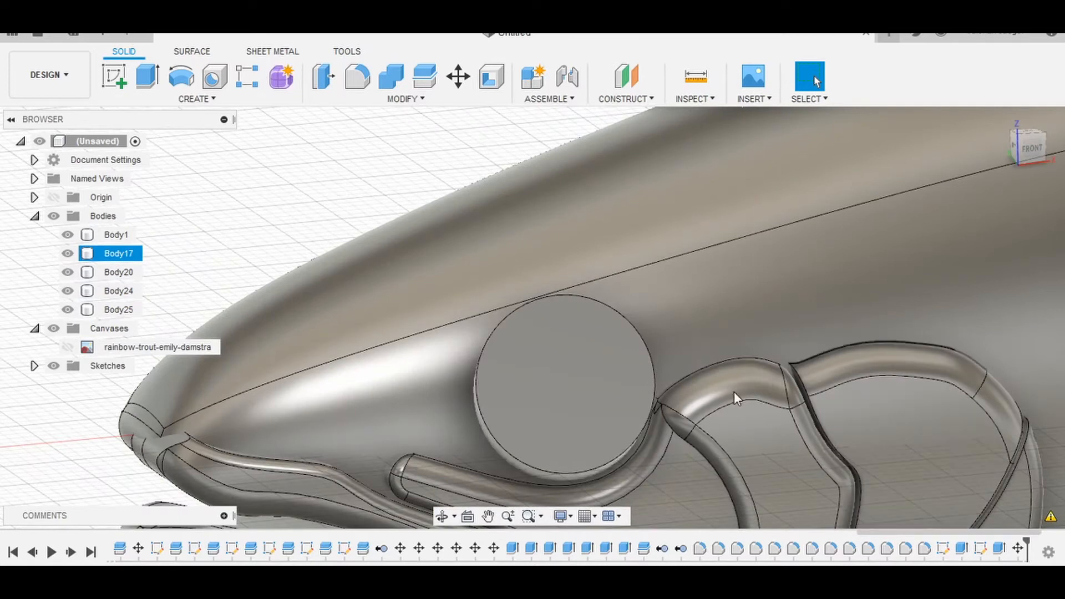
# - Cut the repositioned eye cylinder Body25 out of the fish body Body1 with Combine
pyautogui.moveTo(725, 351); pyautogui.dragTo(711, 261, button='middle')
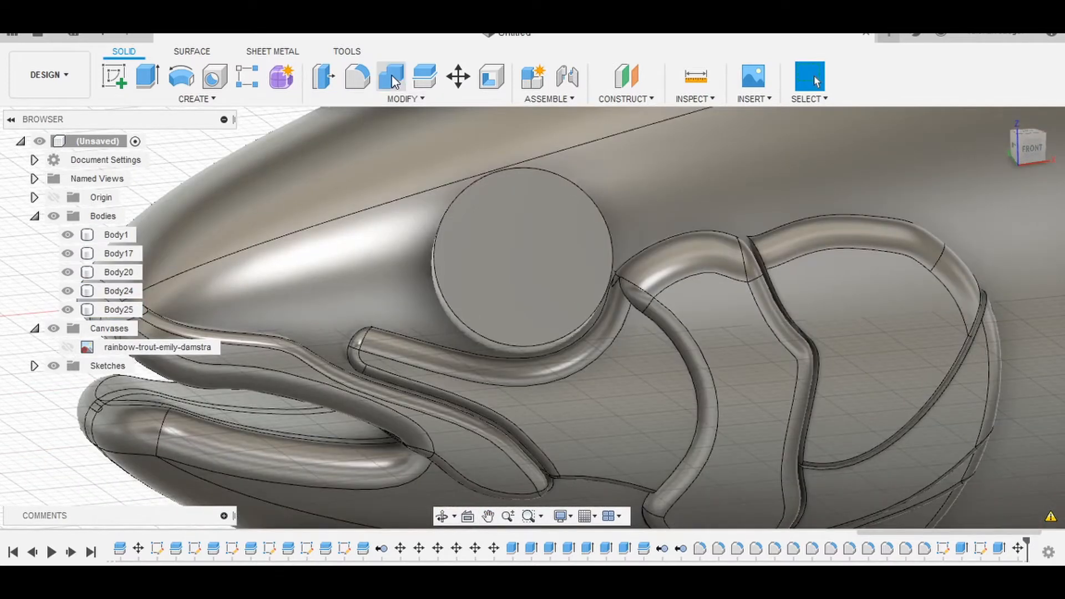
pyautogui.click(394, 80)
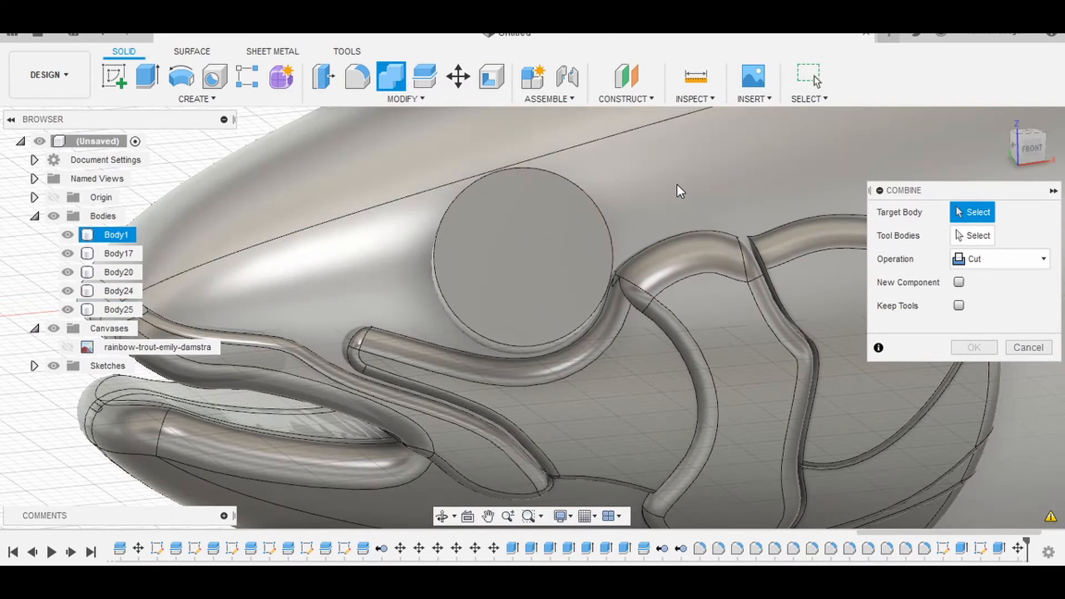
pyautogui.click(645, 200)
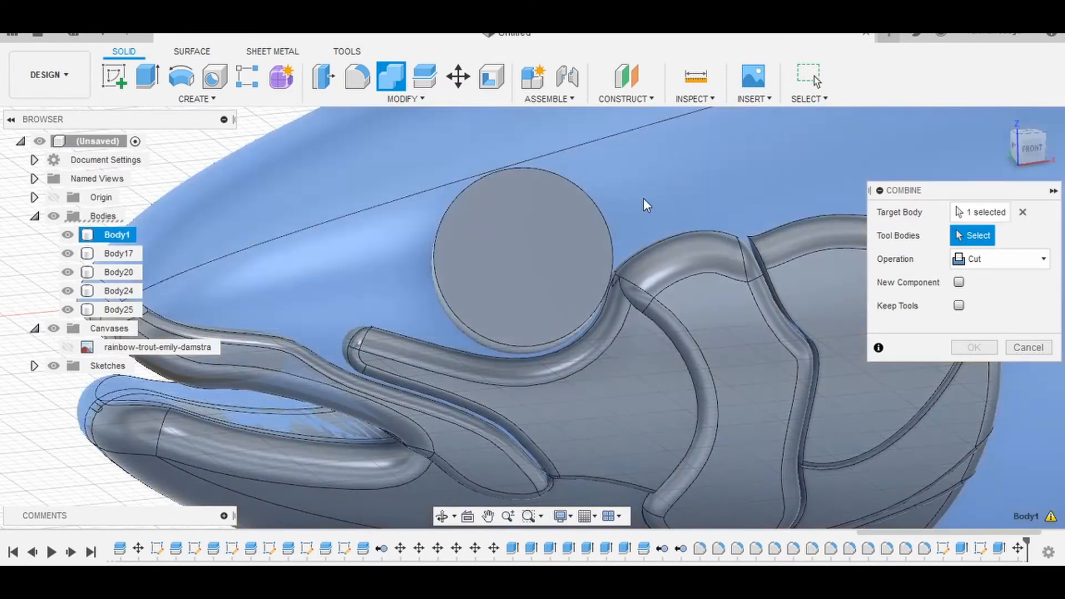
pyautogui.click(532, 260)
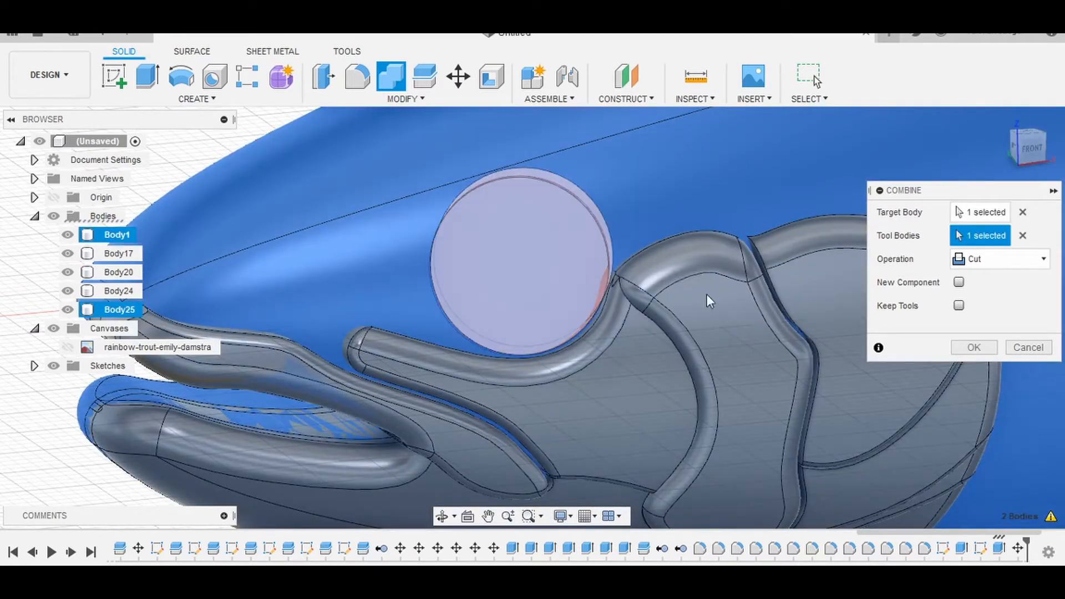
pyautogui.click(974, 348)
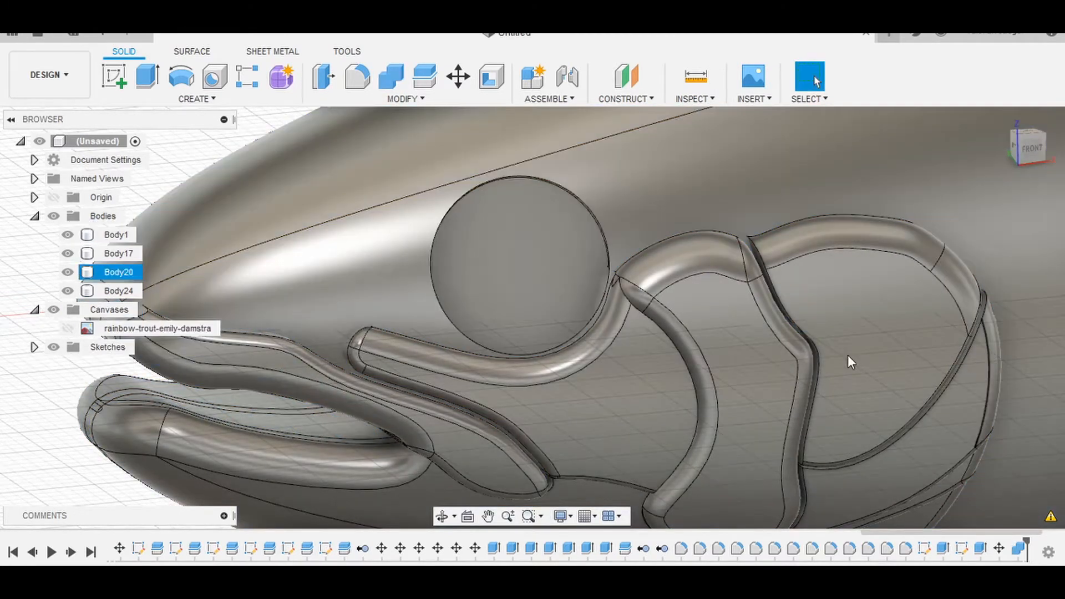
# - Fillet the rim edge of the newly cut eye socket with a 0.10 mm radius
pyautogui.click(358, 78)
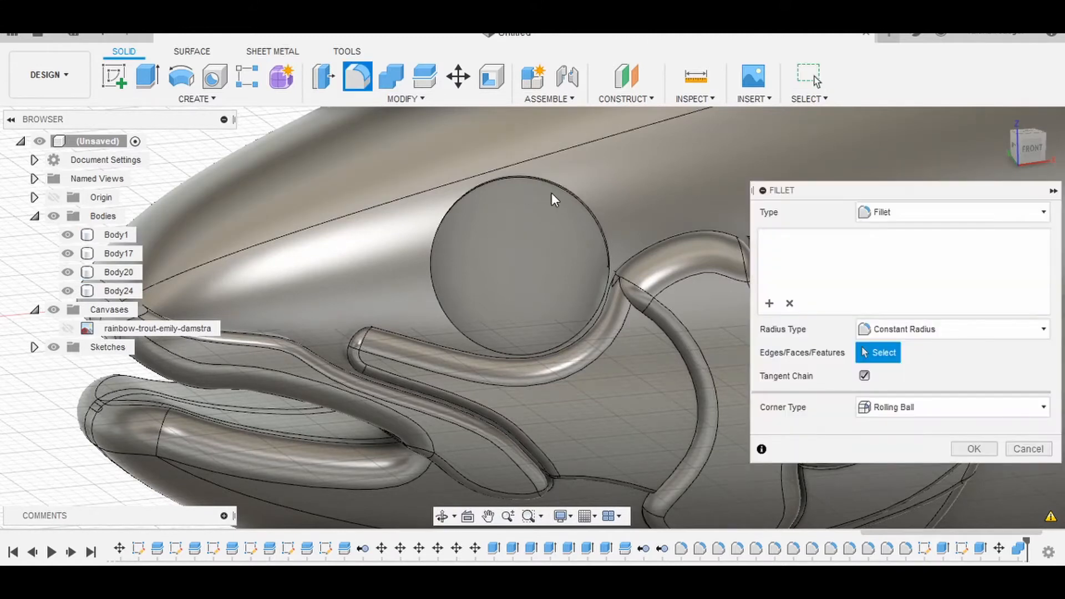
pyautogui.click(559, 184)
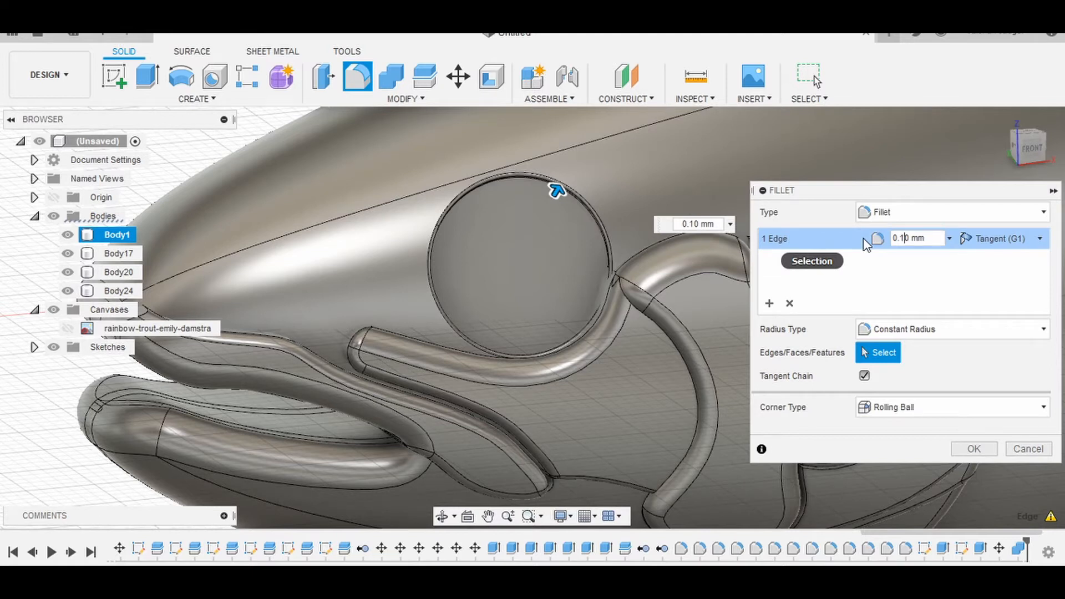
pyautogui.click(978, 451)
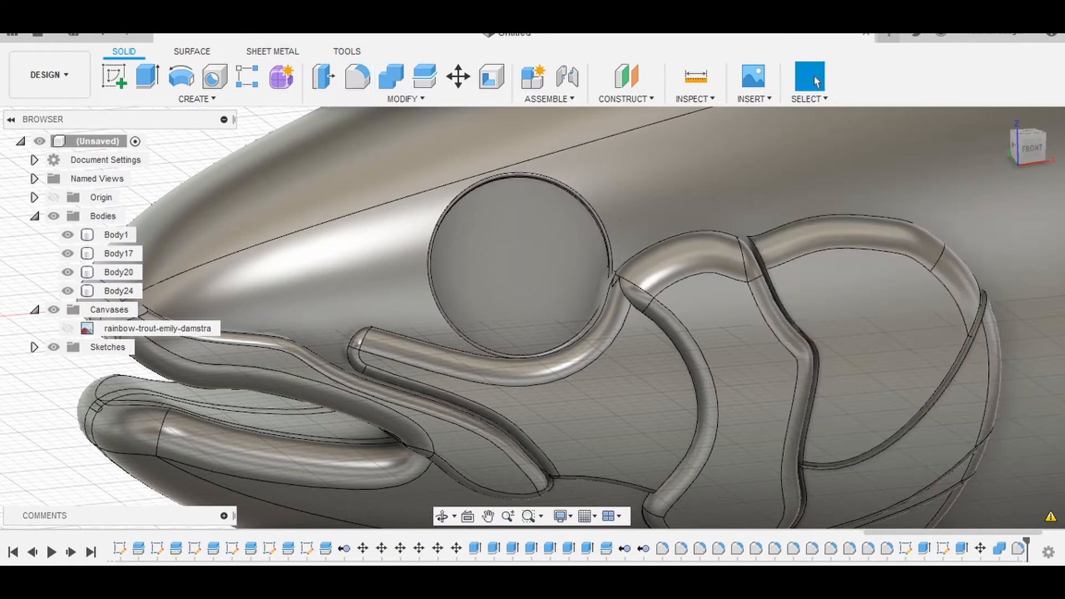
# - Edit the eye cylinder's latest move feature to shift it about −0.185 mm in X and 0.045 mm in Z
pyautogui.rightClick(980, 548)
pyautogui.click(956, 441)
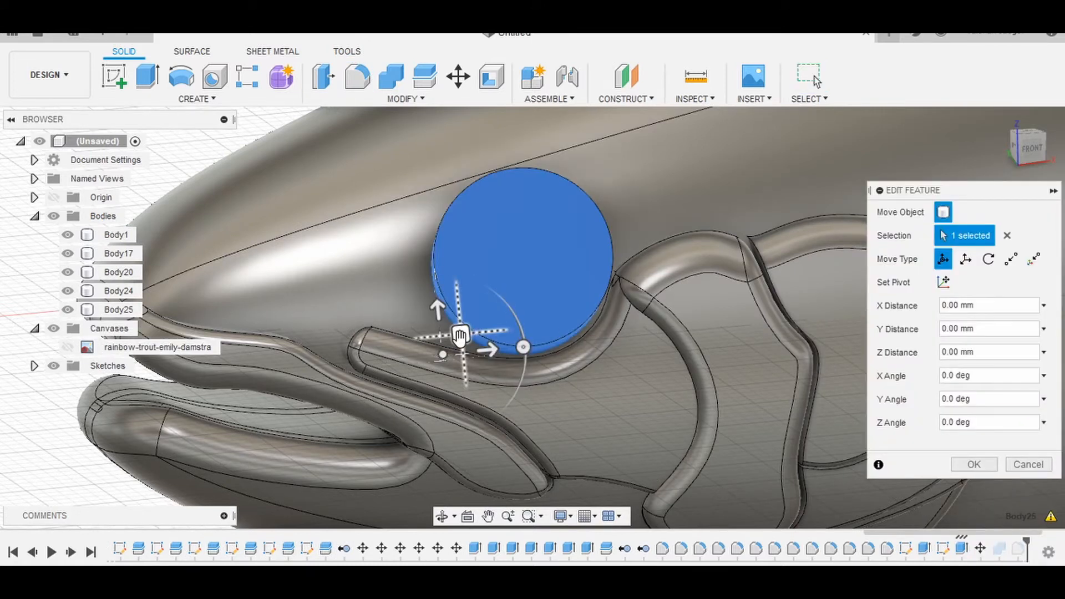
pyautogui.moveTo(460, 335); pyautogui.dragTo(455, 339)
pyautogui.press('Tab')
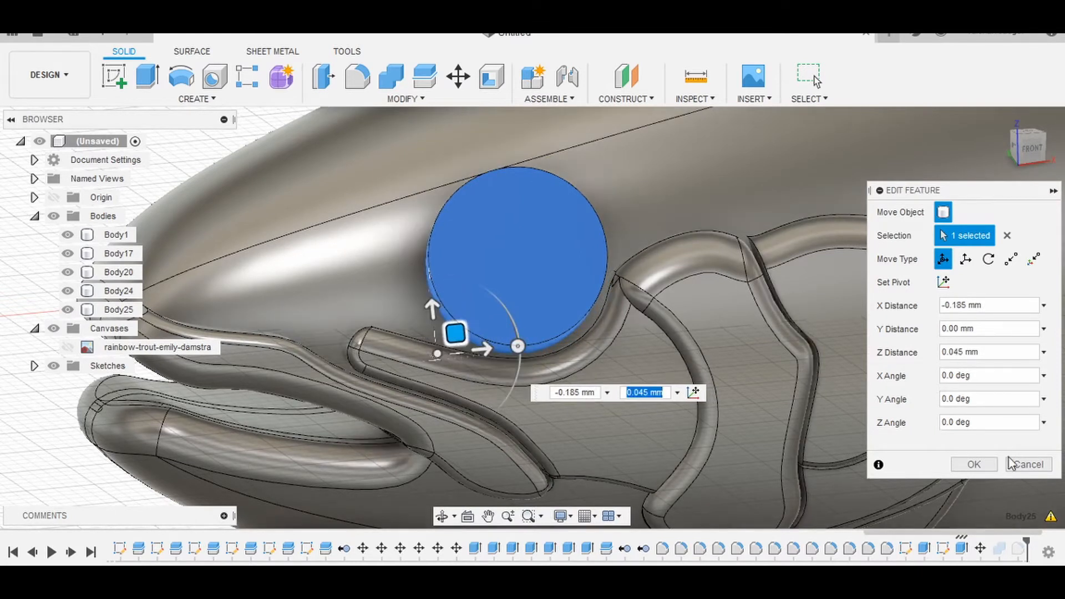
pyautogui.click(977, 465)
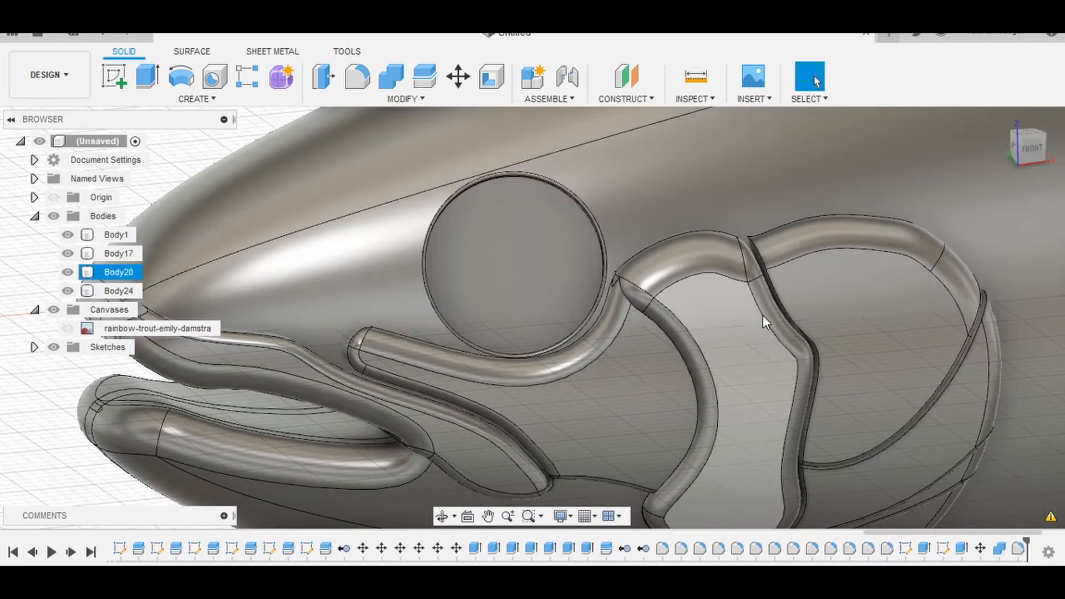
# - Edit the eye socket's rim fillet and set its radius to 0.30 mm
pyautogui.moveTo(764, 401); pyautogui.dragTo(711, 399, button='middle')
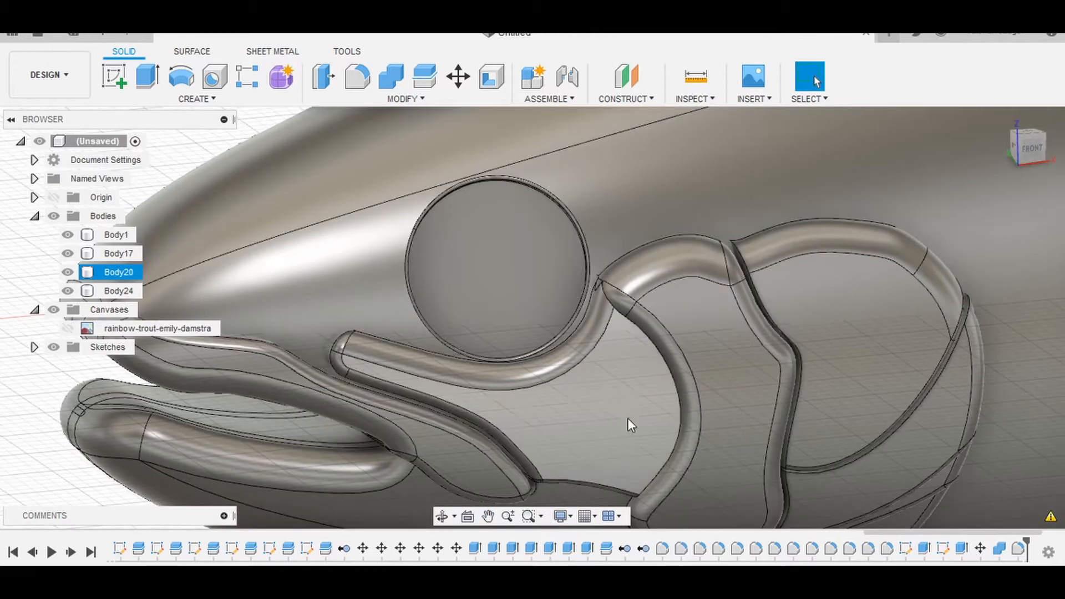
pyautogui.keyDown('shift'); pyautogui.moveTo(628, 418); pyautogui.dragTo(611, 417, button='middle'); pyautogui.keyUp('shift')
pyautogui.click(1031, 149)
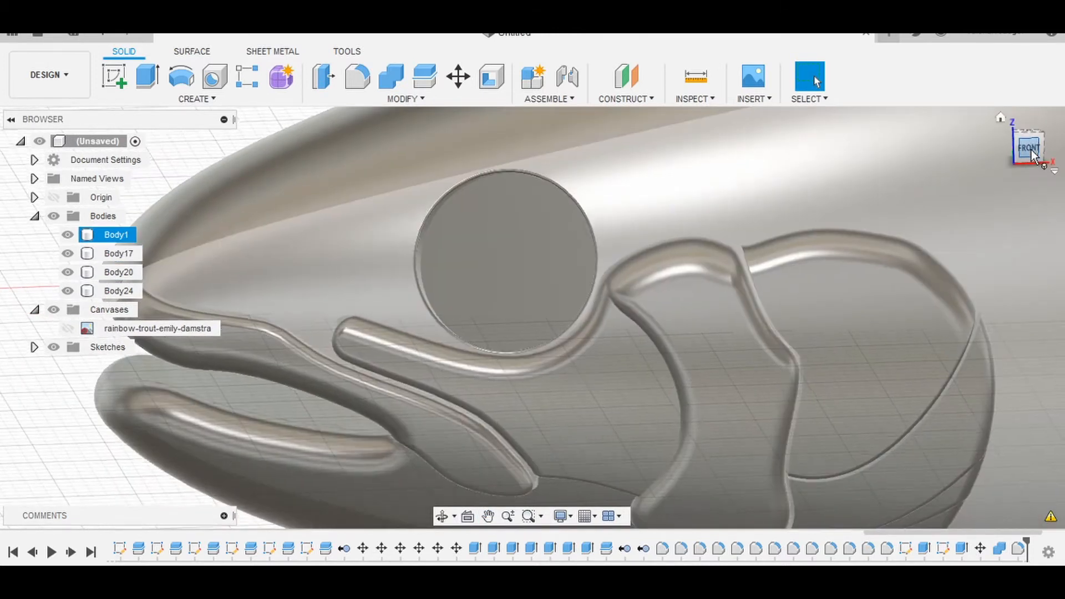
pyautogui.scroll(-5, 595, 394)
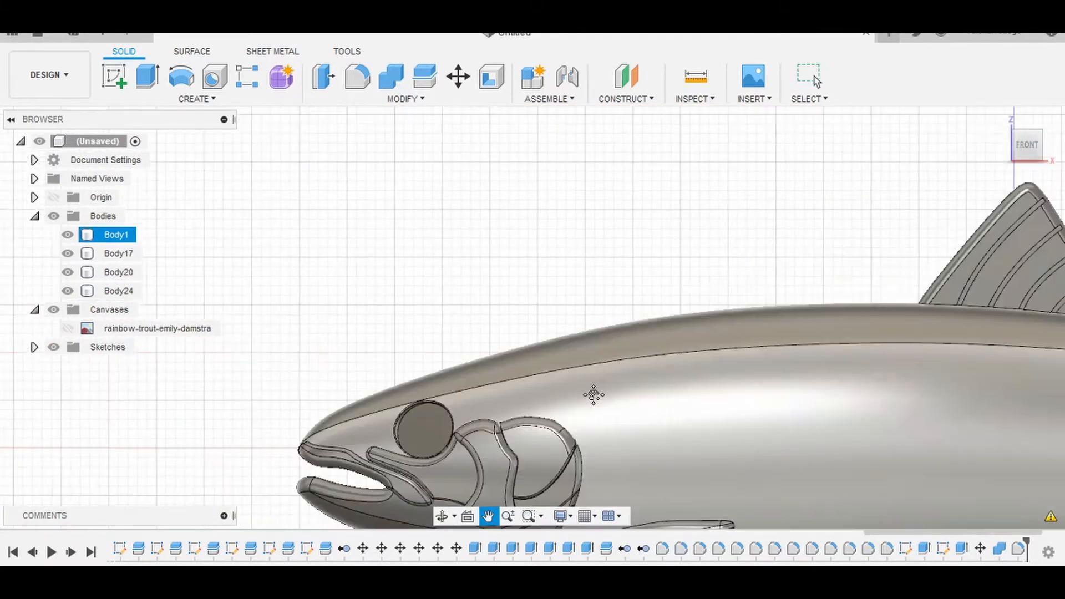
pyautogui.scroll(2, 710, 265)
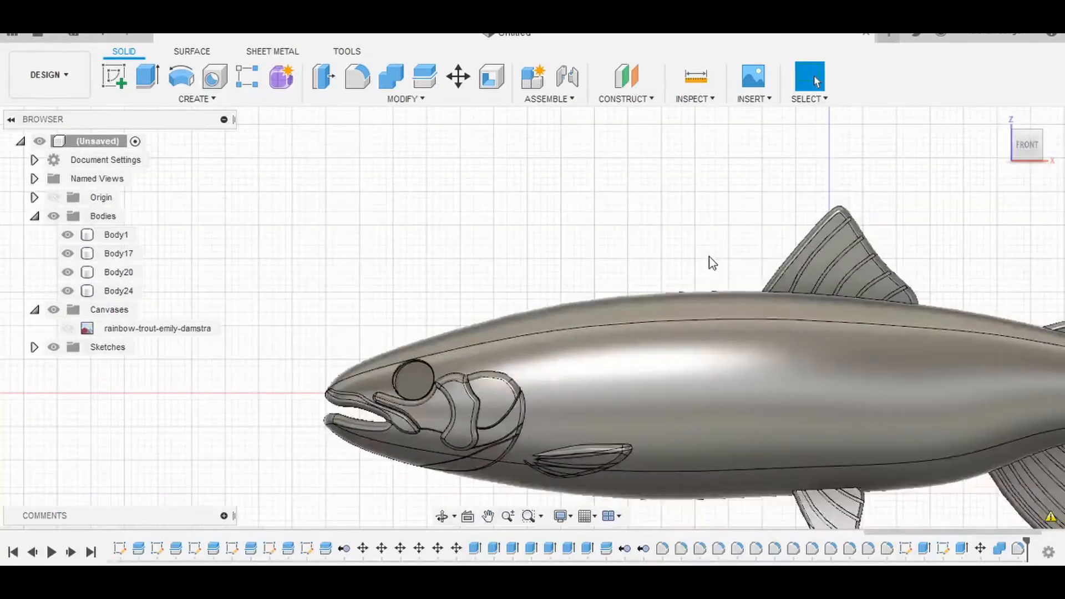
pyautogui.rightClick(1019, 551)
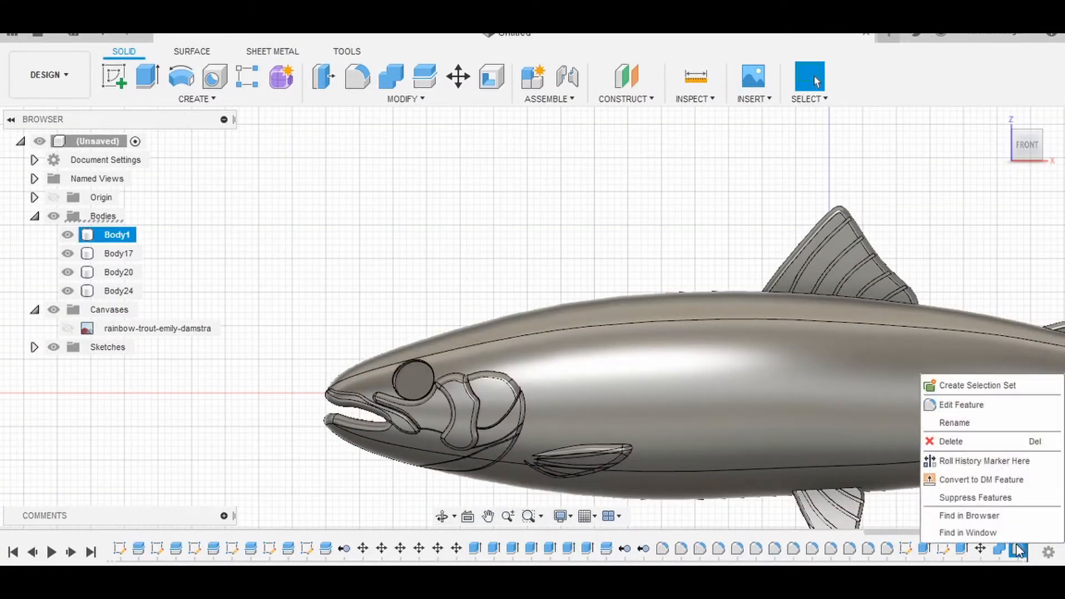
pyautogui.click(976, 412)
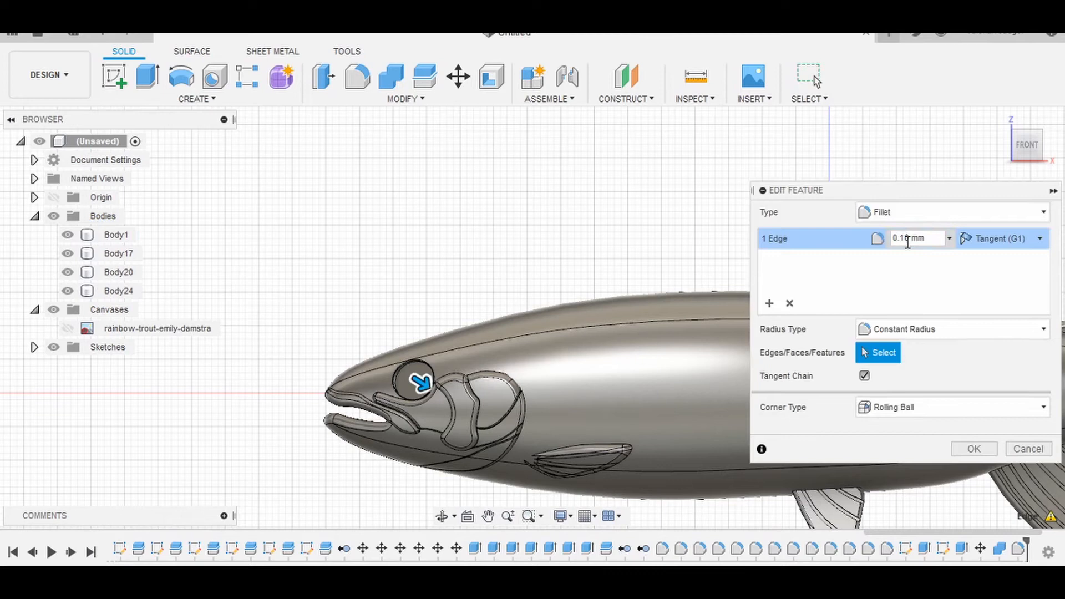
pyautogui.scroll(6, 403, 383)
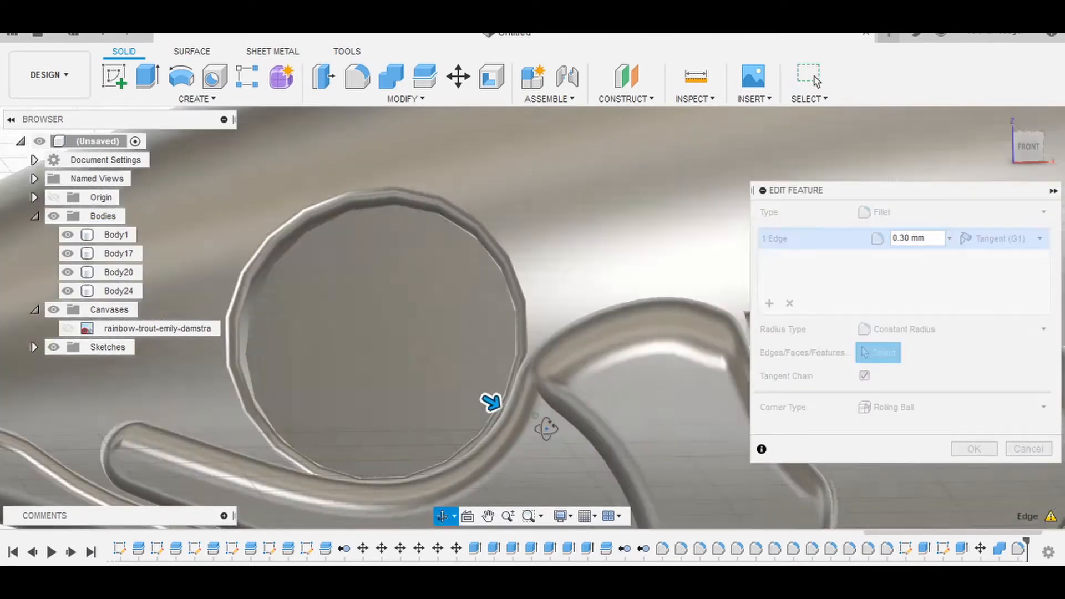
pyautogui.keyDown('shift'); pyautogui.moveTo(546, 429); pyautogui.dragTo(504, 294, button='middle'); pyautogui.keyUp('shift')
pyautogui.scroll(-3, 510, 295)
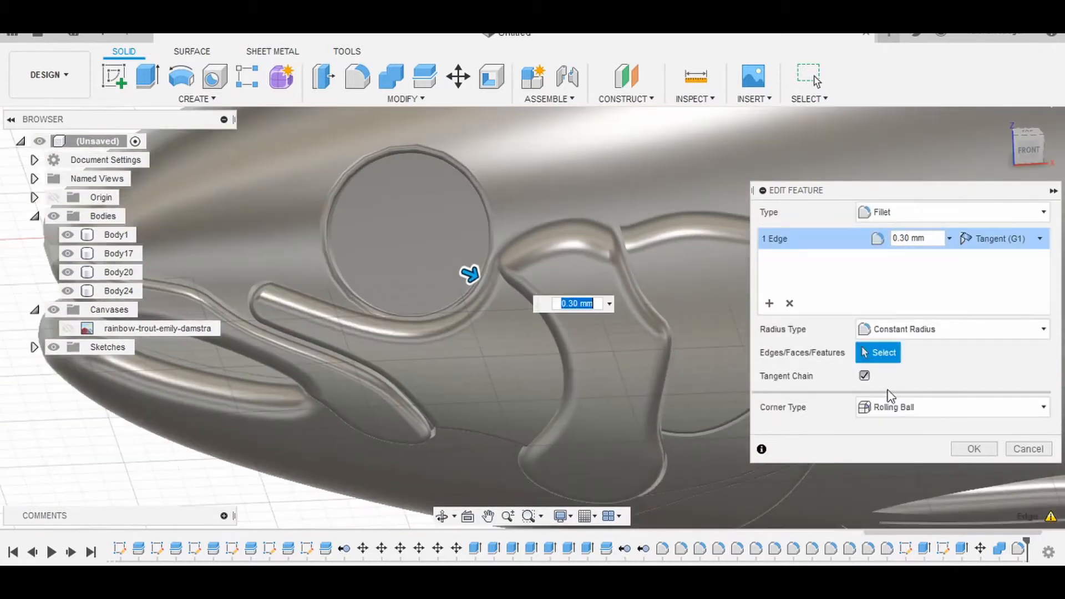
pyautogui.click(981, 452)
# - Create a new sketch on the front (XZ) plane for a profile at the trout's gill cover
pyautogui.moveTo(951, 521); pyautogui.dragTo(675, 421, button='middle')
pyautogui.scroll(-3, 832, 458)
pyautogui.click(1033, 158)
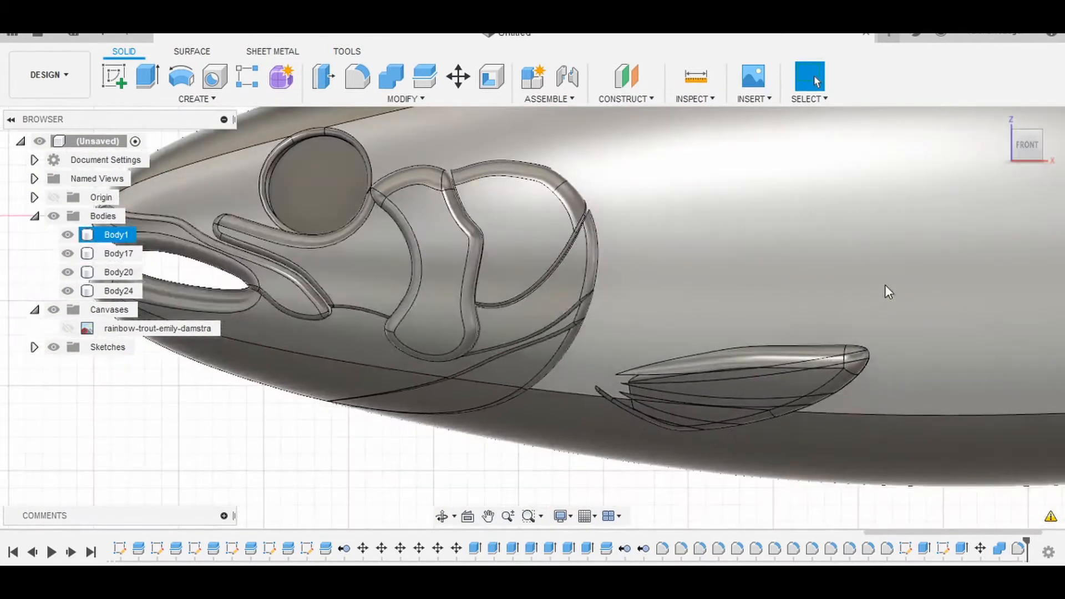
pyautogui.scroll(-5, 822, 299)
pyautogui.moveTo(954, 272); pyautogui.dragTo(637, 362, button='middle')
pyautogui.moveTo(669, 160); pyautogui.dragTo(643, 267, button='middle')
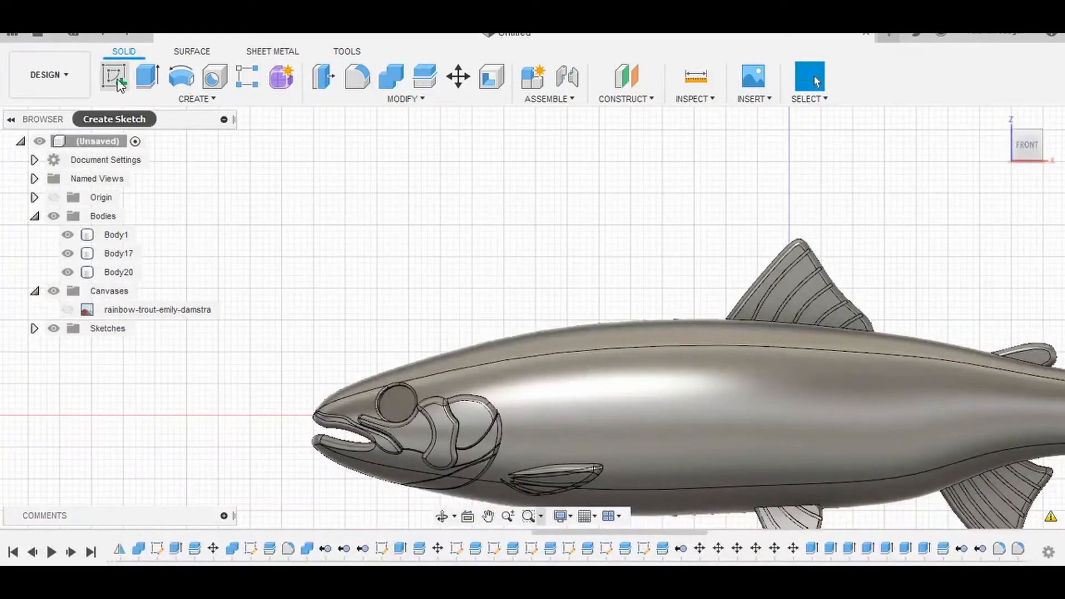
pyautogui.click(826, 363)
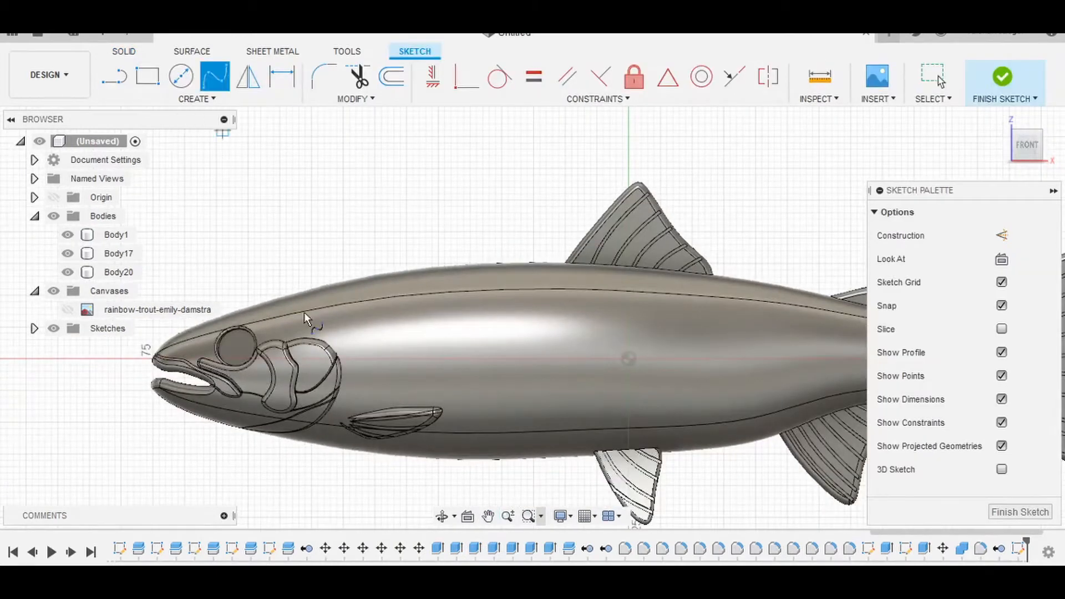
# - Start a fit-point spline on the lower rear edge of the gill cover and place its first points past the body's lower seam line
pyautogui.scroll(10, 323, 258)
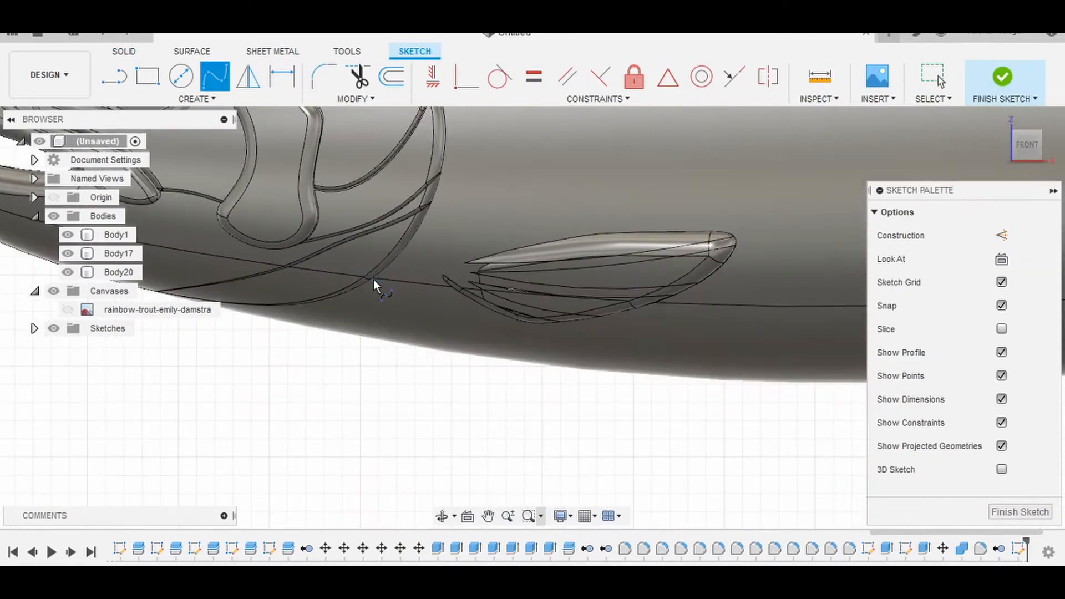
pyautogui.scroll(8, 332, 362)
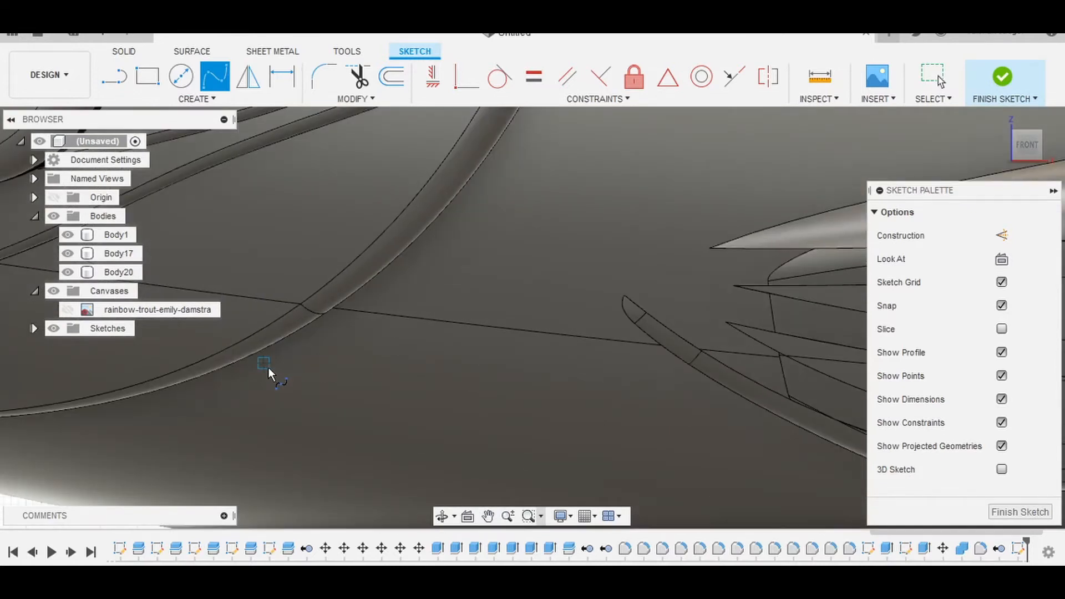
pyautogui.scroll(8, 304, 328)
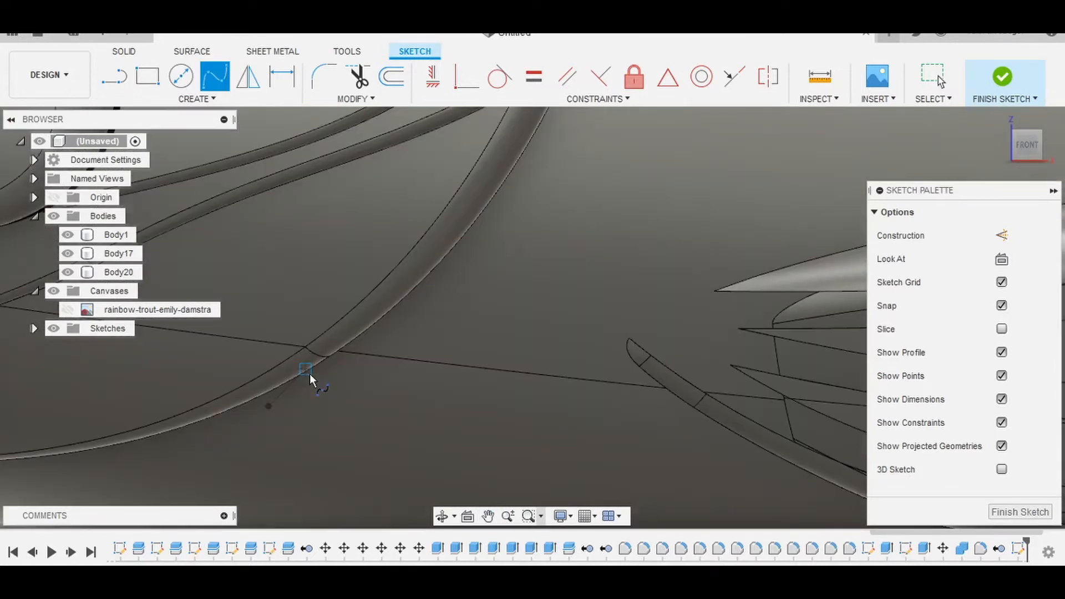
pyautogui.click(317, 361)
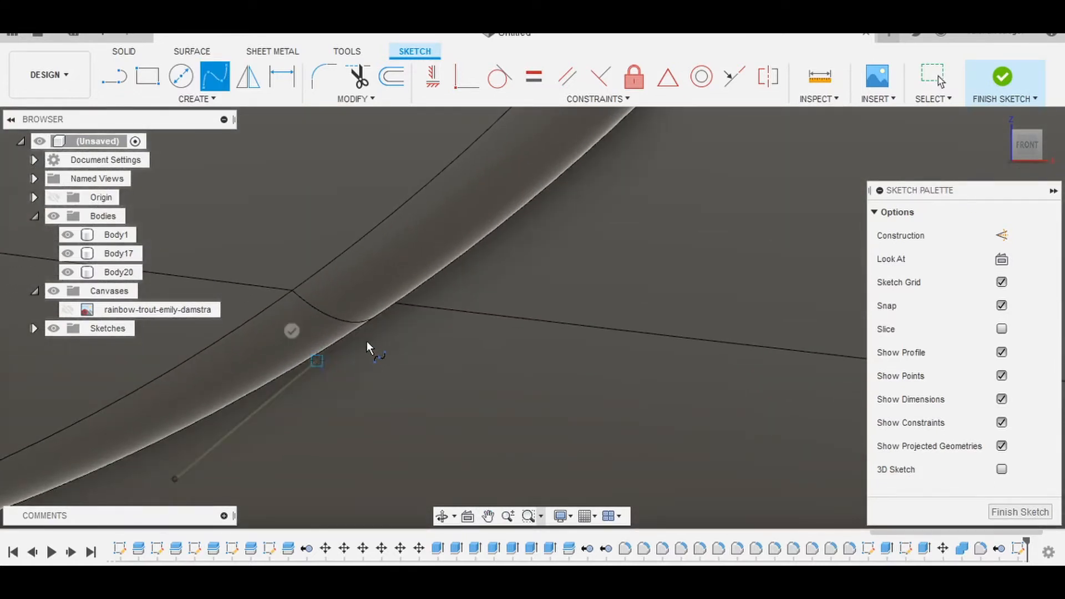
pyautogui.click(390, 314)
pyautogui.moveTo(473, 278); pyautogui.dragTo(330, 403, button='middle')
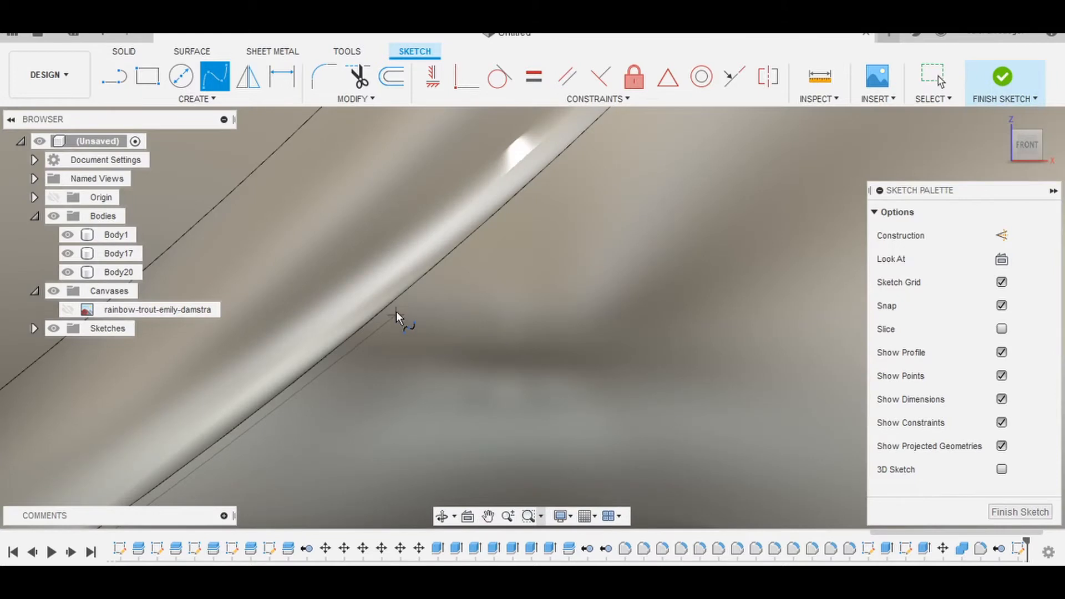
pyautogui.click(396, 307)
# - Extend the spline with three more points up the sloping lower rear edge of the gill cover, just outside the rim
pyautogui.moveTo(478, 267); pyautogui.dragTo(279, 491, button='middle')
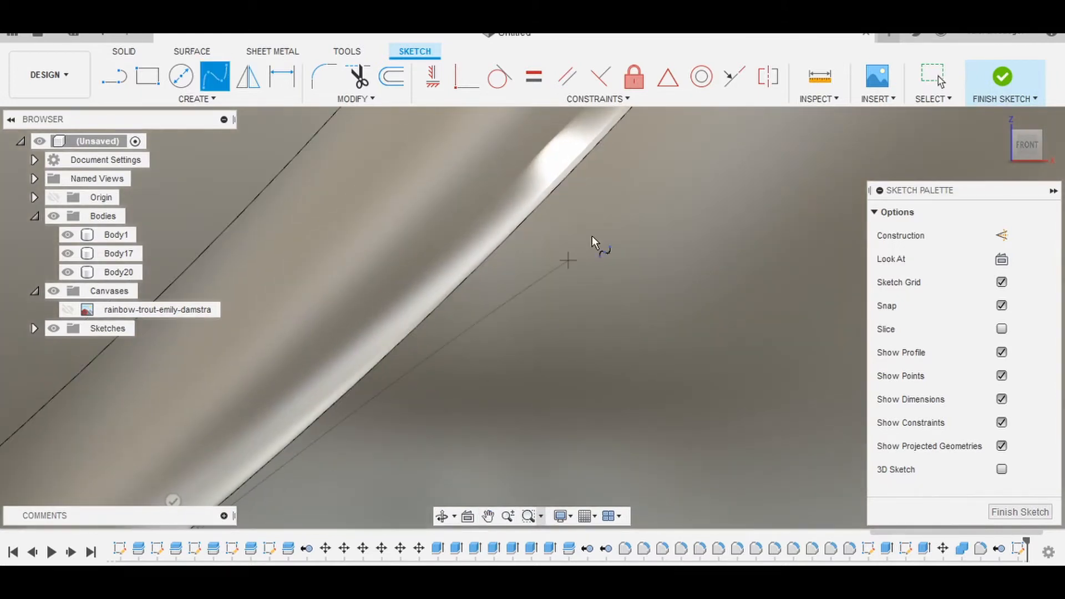
pyautogui.click(572, 178)
pyautogui.moveTo(572, 178); pyautogui.dragTo(319, 527, button='middle')
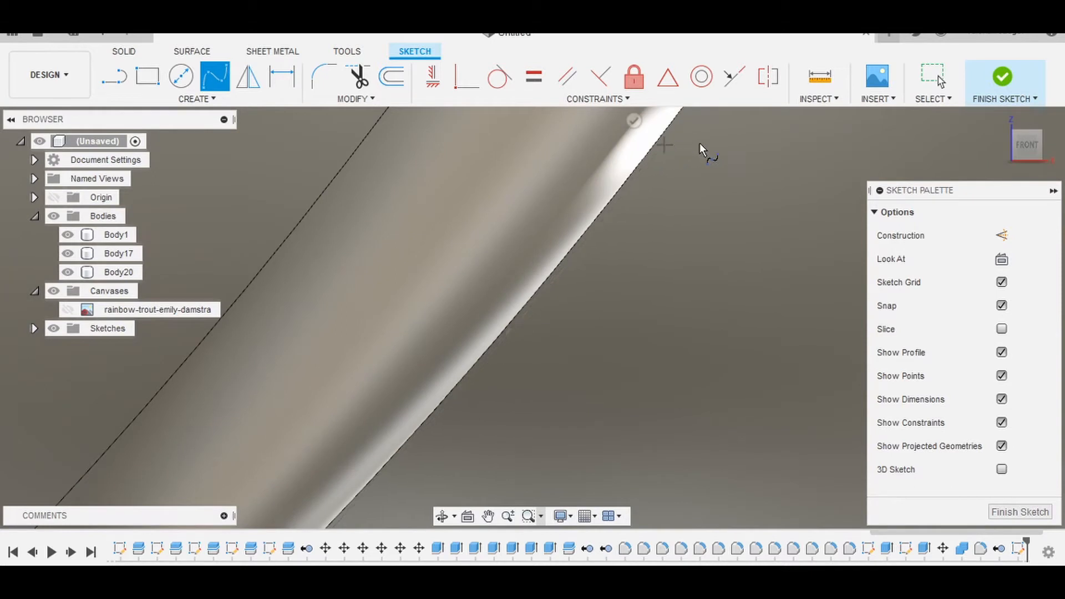
pyautogui.moveTo(477, 347)
pyautogui.mouseDown(button='middle')
pyautogui.moveTo(521, 349)
pyautogui.moveTo(660, 307)
pyautogui.mouseUp(button='middle')
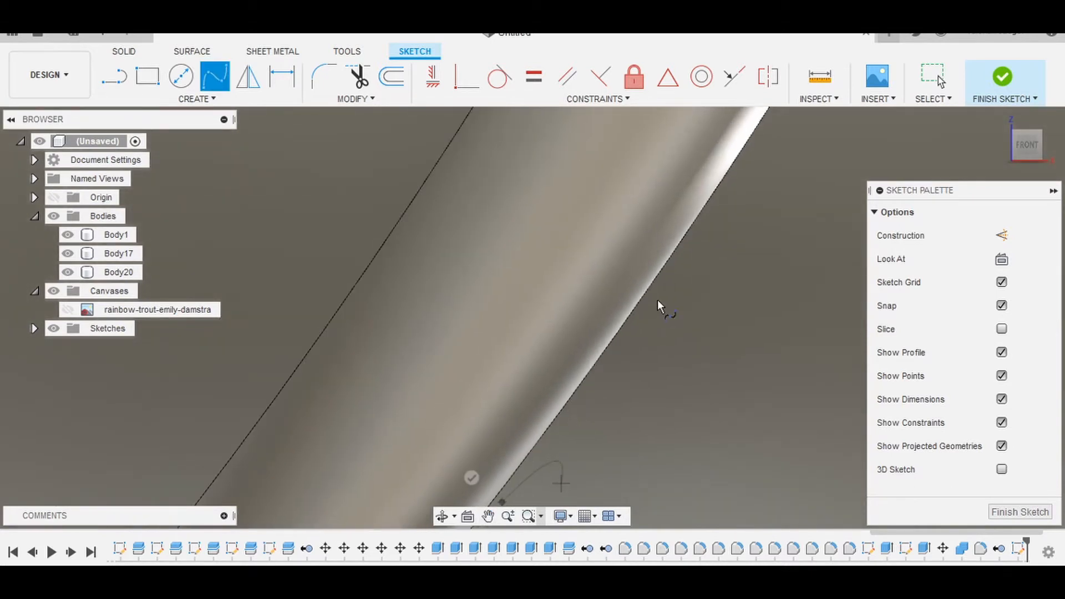
pyautogui.click(696, 229)
pyautogui.moveTo(775, 194); pyautogui.dragTo(546, 500, button='middle')
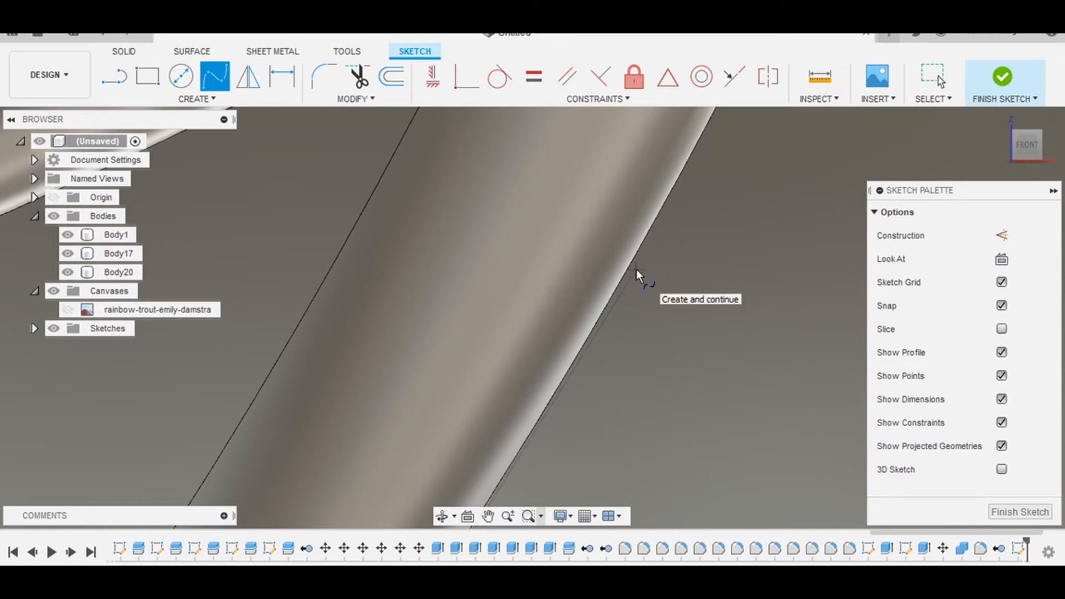
pyautogui.click(637, 268)
# - Continue the spline along the gill cover's outer rim past the junction where the first crossing ridge merges into it
pyautogui.moveTo(644, 340)
pyautogui.mouseDown(button='middle')
pyautogui.moveTo(651, 204)
pyautogui.moveTo(494, 453)
pyautogui.mouseUp(button='middle')
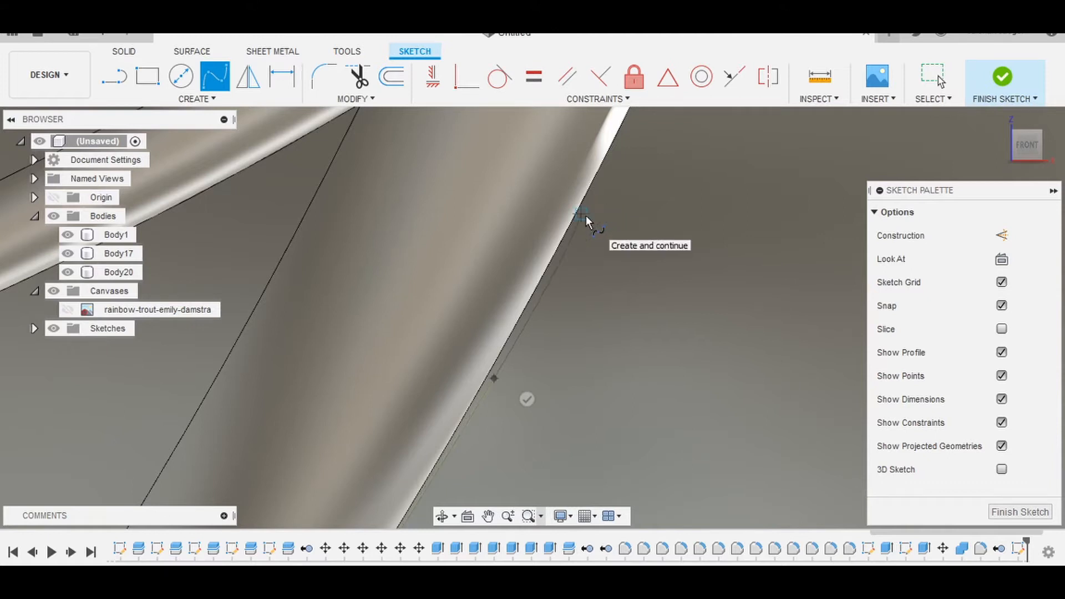
pyautogui.click(585, 216)
pyautogui.moveTo(629, 168); pyautogui.dragTo(489, 494, button='middle')
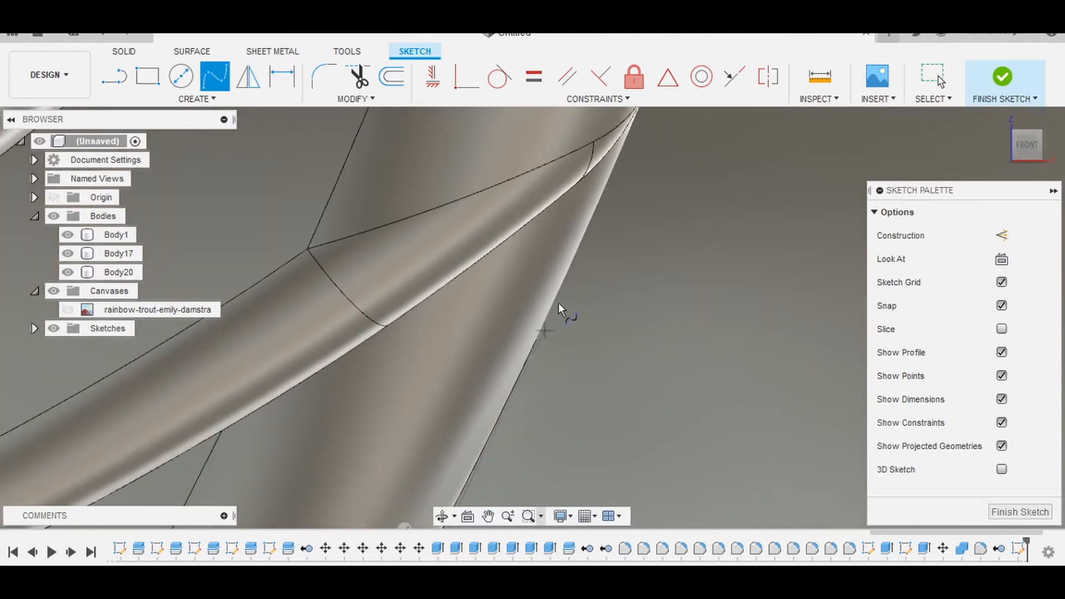
pyautogui.click(573, 276)
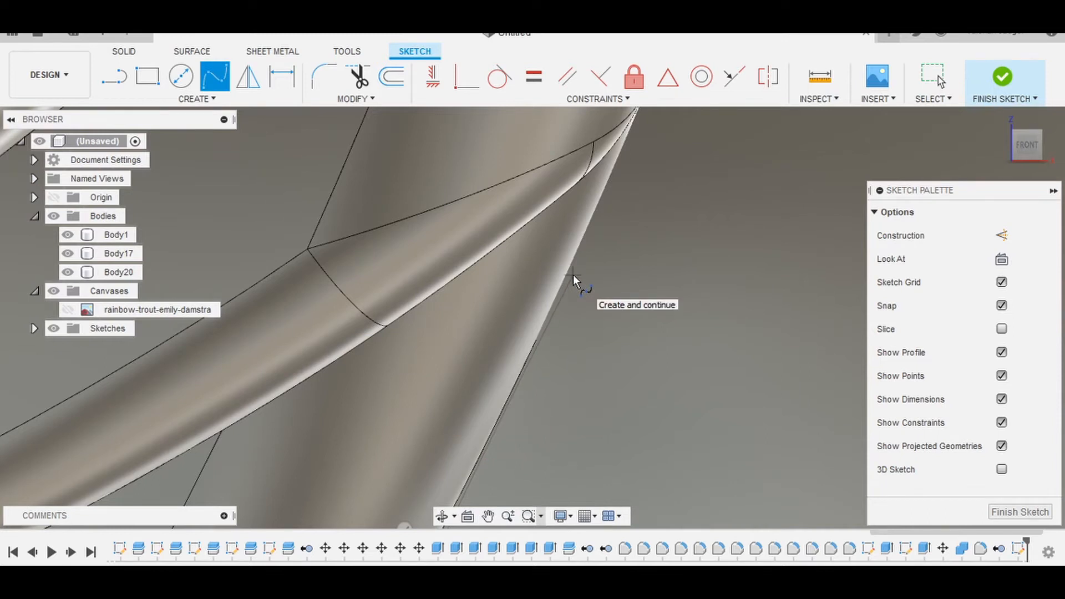
pyautogui.moveTo(641, 223); pyautogui.dragTo(508, 484, button='middle')
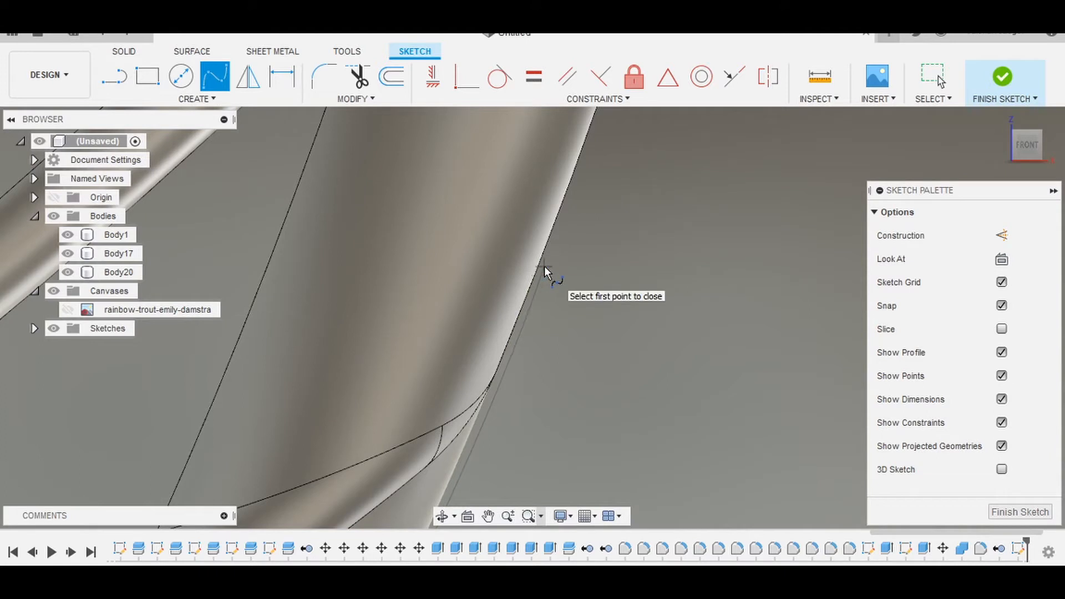
pyautogui.click(544, 266)
# - Add four spline points above the ridge junction, following the gill cover's rim as it steepens toward vertical
pyautogui.moveTo(600, 210); pyautogui.dragTo(513, 473, button='middle')
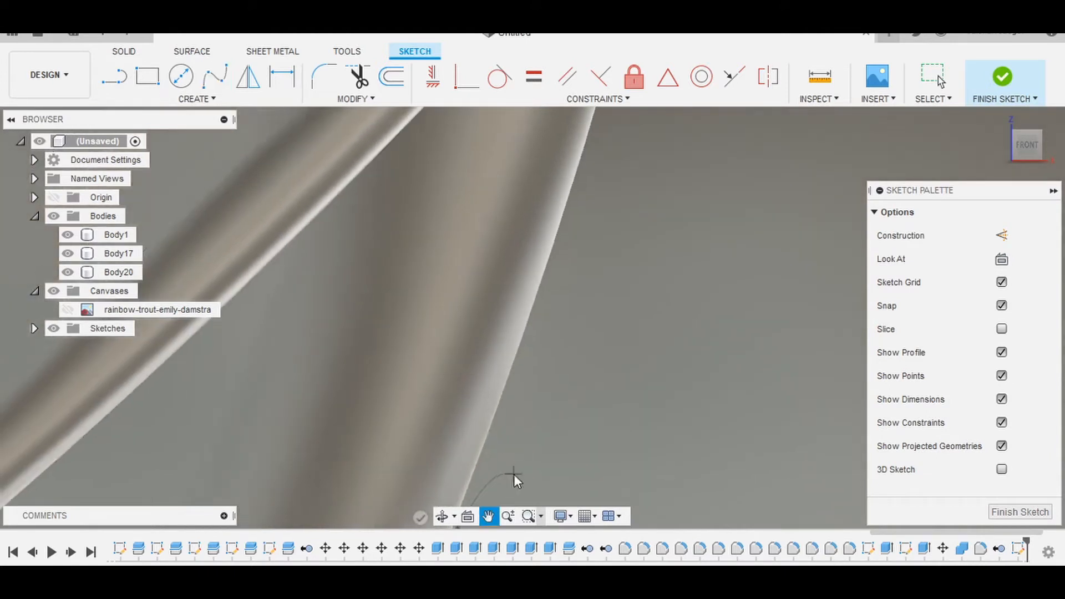
pyautogui.click(557, 248)
pyautogui.moveTo(595, 213); pyautogui.dragTo(529, 549, button='middle')
pyautogui.click(605, 187)
pyautogui.moveTo(619, 178); pyautogui.dragTo(569, 557, button='middle')
pyautogui.scroll(1, 569, 555)
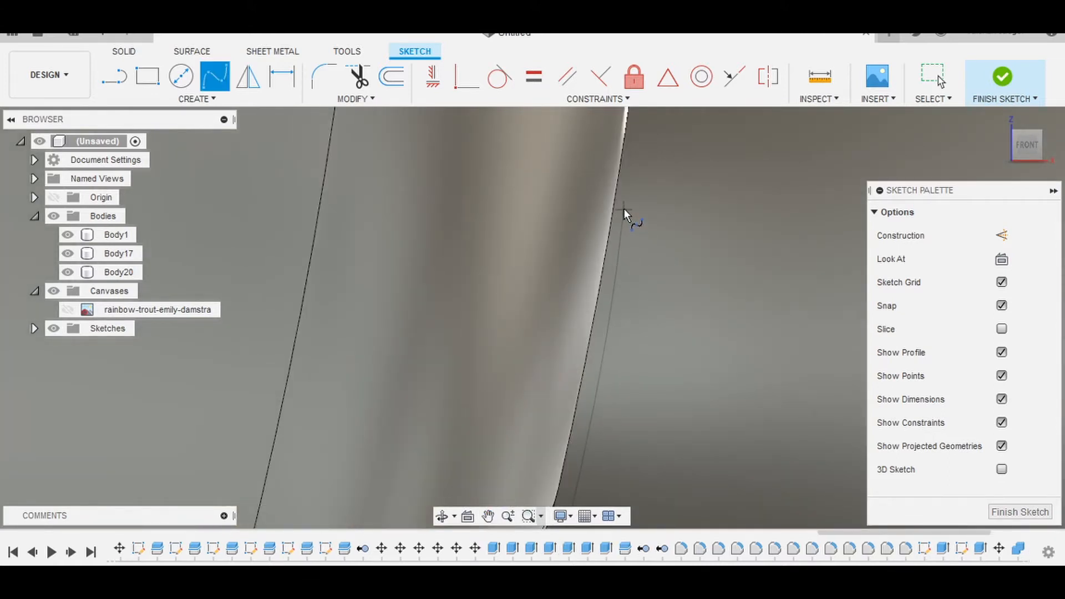
pyautogui.click(620, 206)
pyautogui.moveTo(643, 213); pyautogui.dragTo(573, 558, button='middle')
pyautogui.click(596, 206)
# - Carry the spline up the nearly vertical section of the gill cover's rear rim with closely spaced points
pyautogui.moveTo(599, 211); pyautogui.dragTo(576, 489, button='middle')
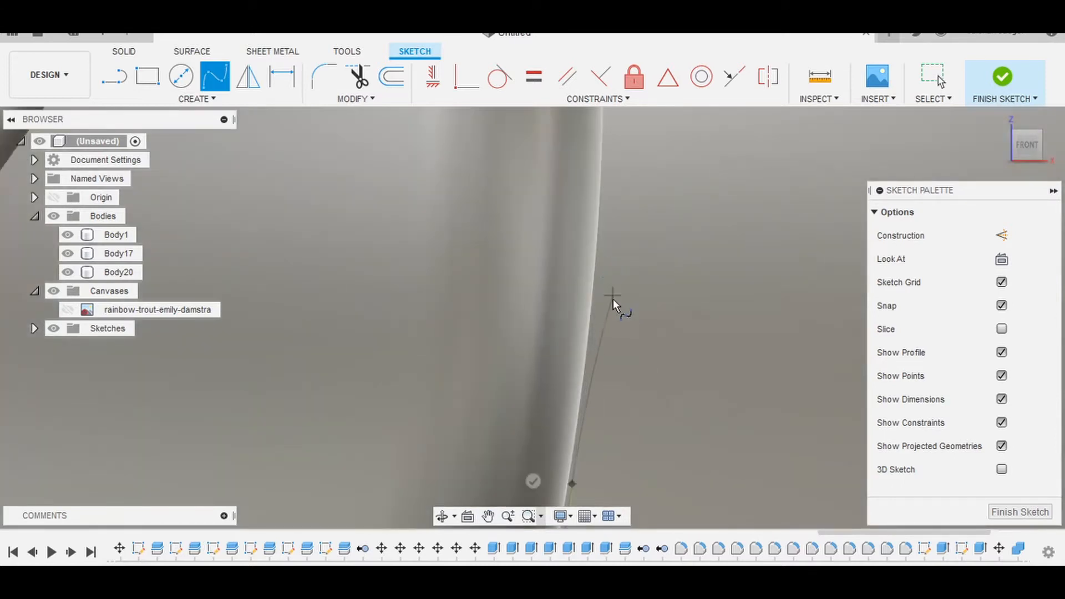
pyautogui.click(613, 293)
pyautogui.moveTo(614, 297); pyautogui.dragTo(554, 546, button='middle')
pyautogui.scroll(3, 596, 335)
pyautogui.scroll(-5, 592, 338)
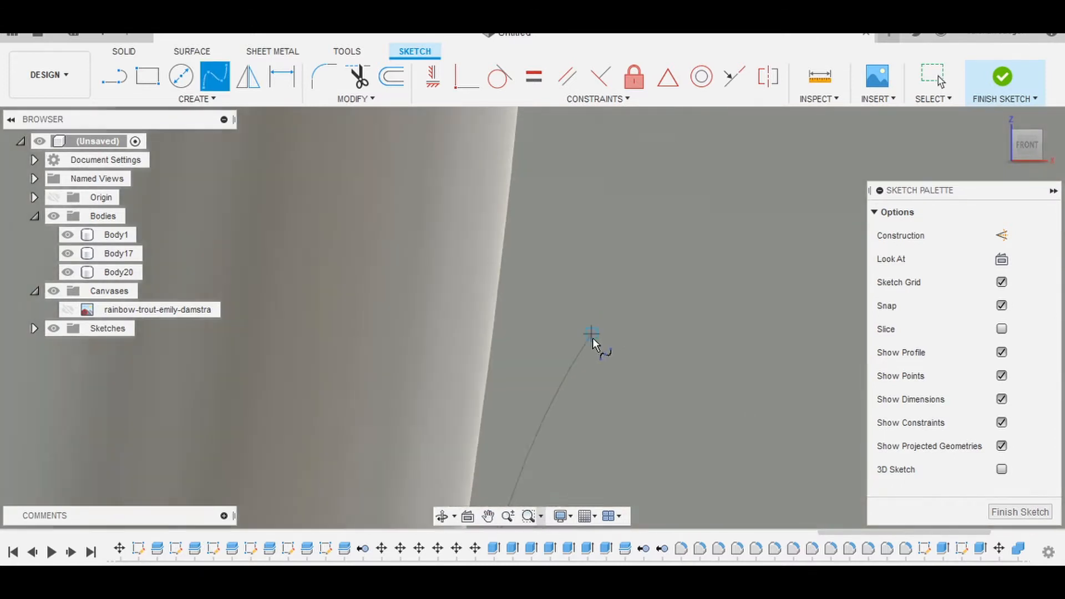
pyautogui.moveTo(601, 348); pyautogui.dragTo(590, 375, button='middle')
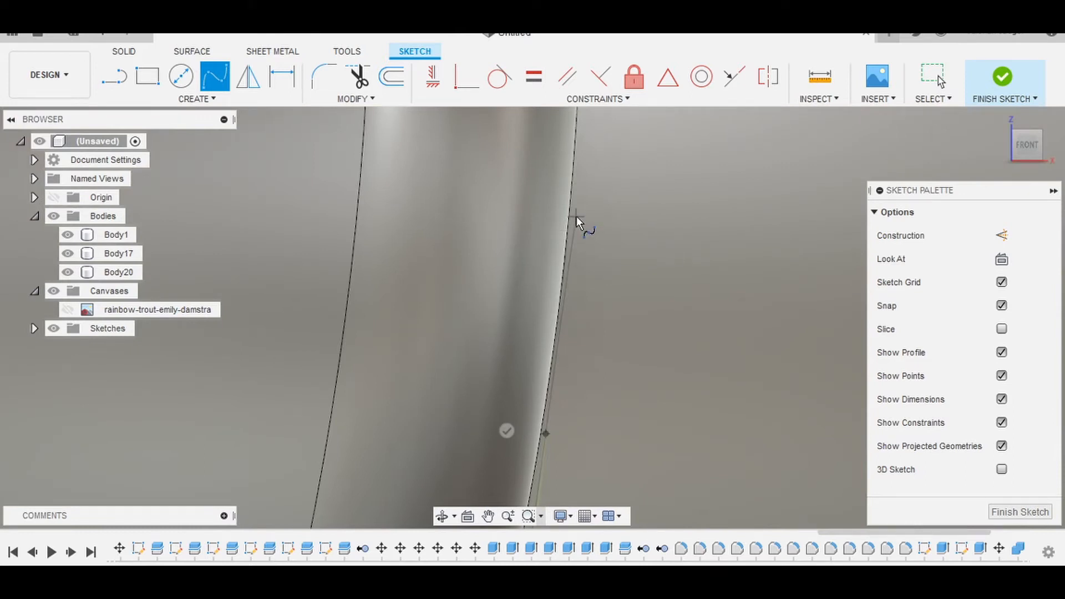
pyautogui.click(577, 217)
pyautogui.moveTo(590, 194); pyautogui.dragTo(589, 411, button='middle')
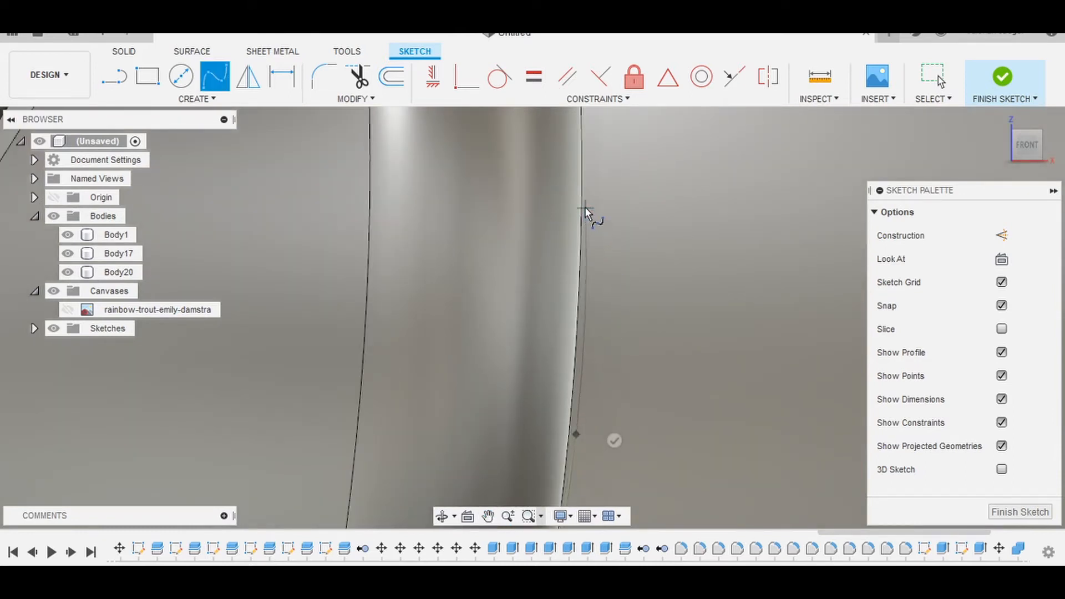
pyautogui.click(585, 207)
# - Trace the spline around the rearmost bulge of the gill cover, where the rim begins curving forward
pyautogui.moveTo(618, 188); pyautogui.dragTo(647, 511, button='middle')
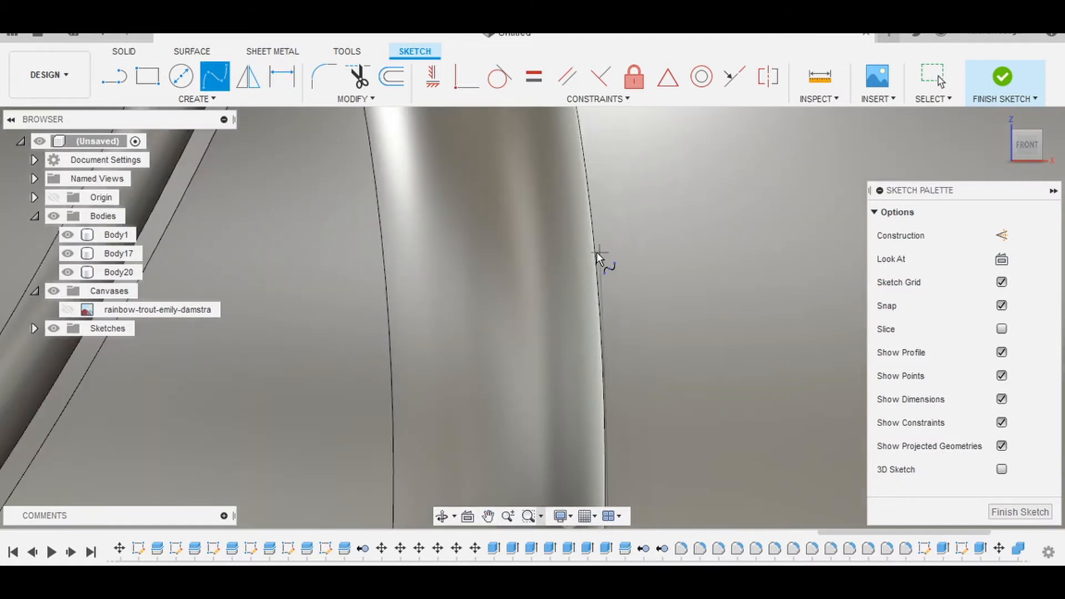
pyautogui.moveTo(623, 351); pyautogui.dragTo(628, 281, button='middle')
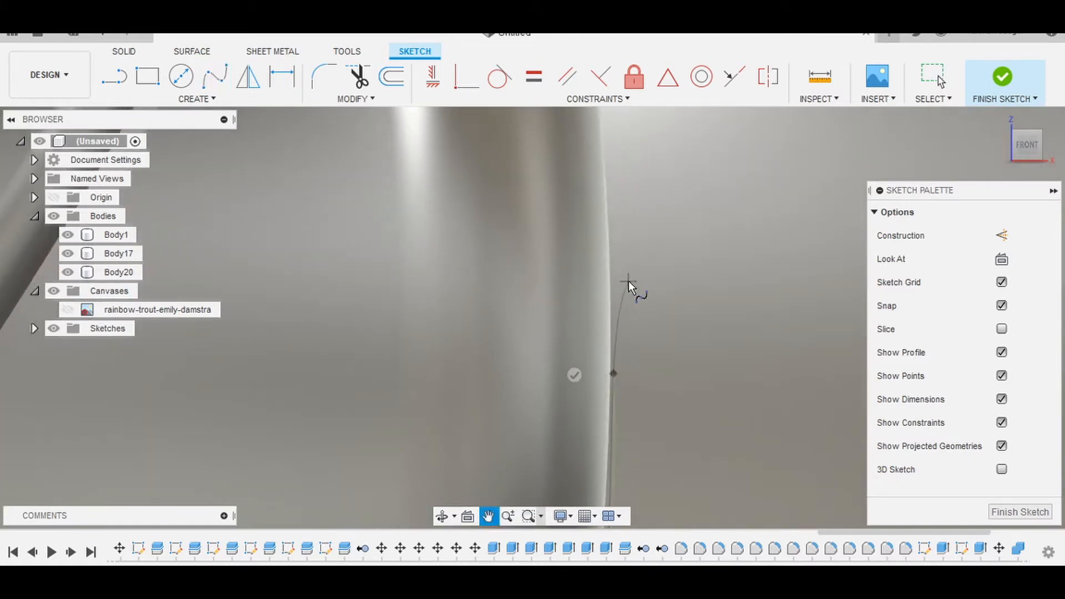
pyautogui.click(612, 241)
pyautogui.moveTo(628, 229); pyautogui.dragTo(631, 394, button='middle')
pyautogui.scroll(-1, 629, 388)
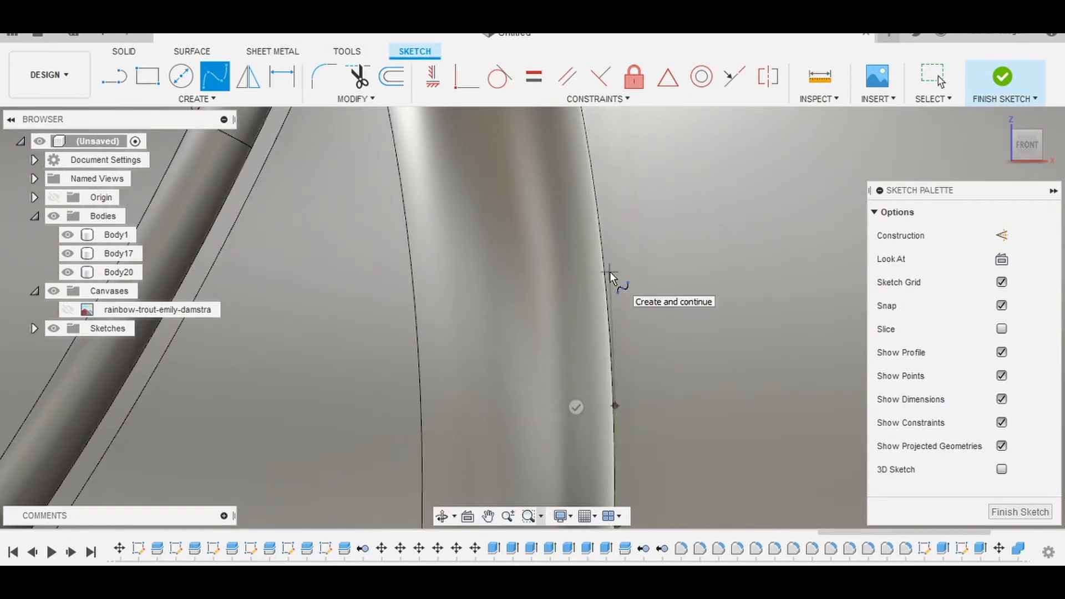
pyautogui.moveTo(625, 317); pyautogui.dragTo(625, 268, button='middle')
pyautogui.moveTo(624, 269); pyautogui.dragTo(627, 208)
pyautogui.scroll(3, 622, 266)
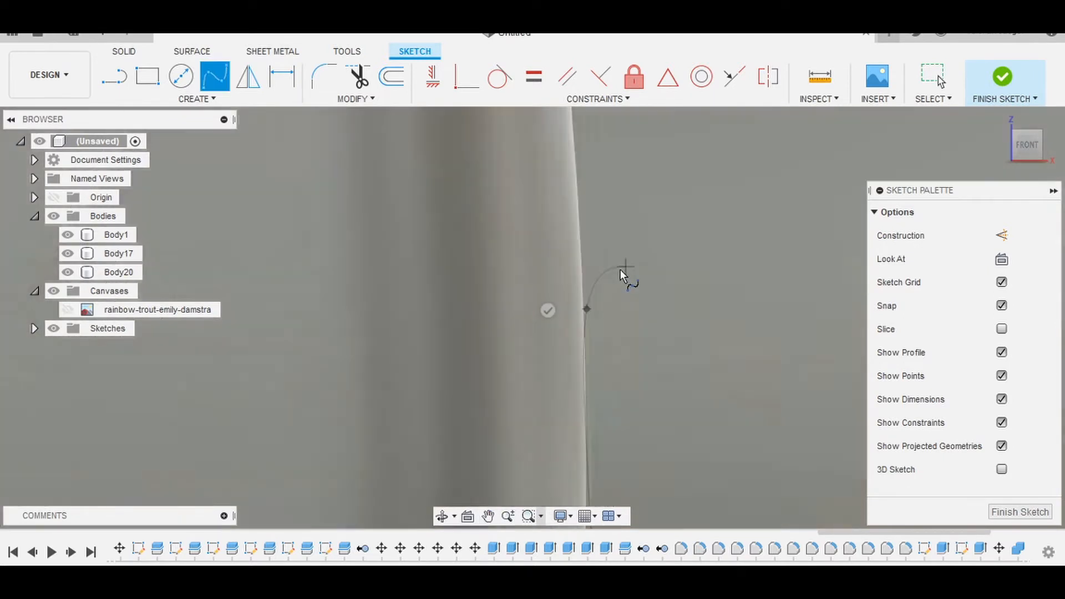
pyautogui.click(580, 207)
# - Continue the spline past the pointed tip of the lower rim and bridge the gap to the gill cover's upper rim
pyautogui.moveTo(622, 183); pyautogui.dragTo(673, 482, button='middle')
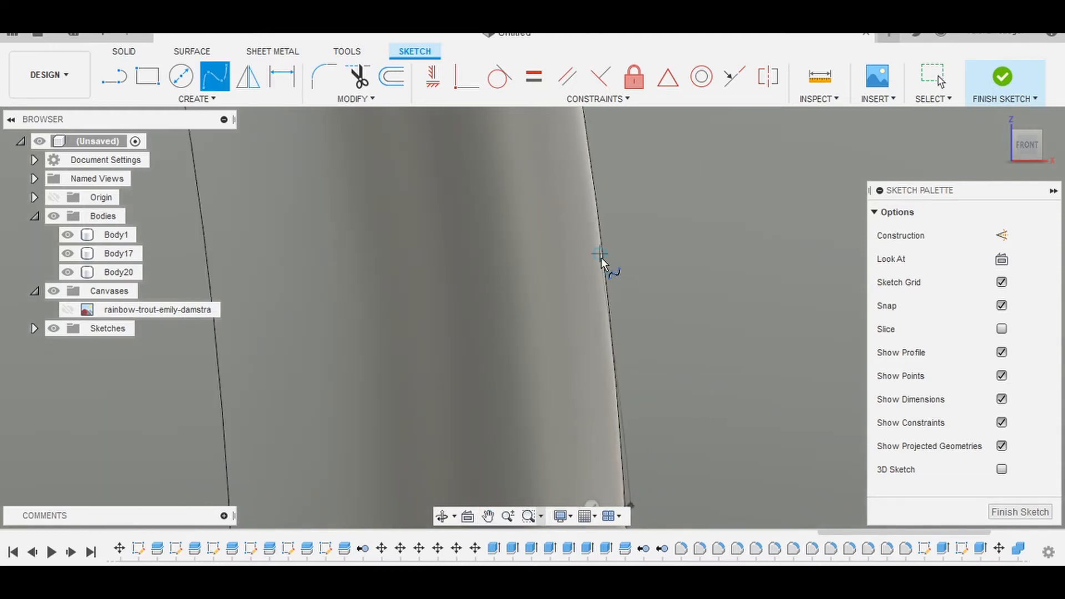
pyautogui.scroll(-3, 677, 381)
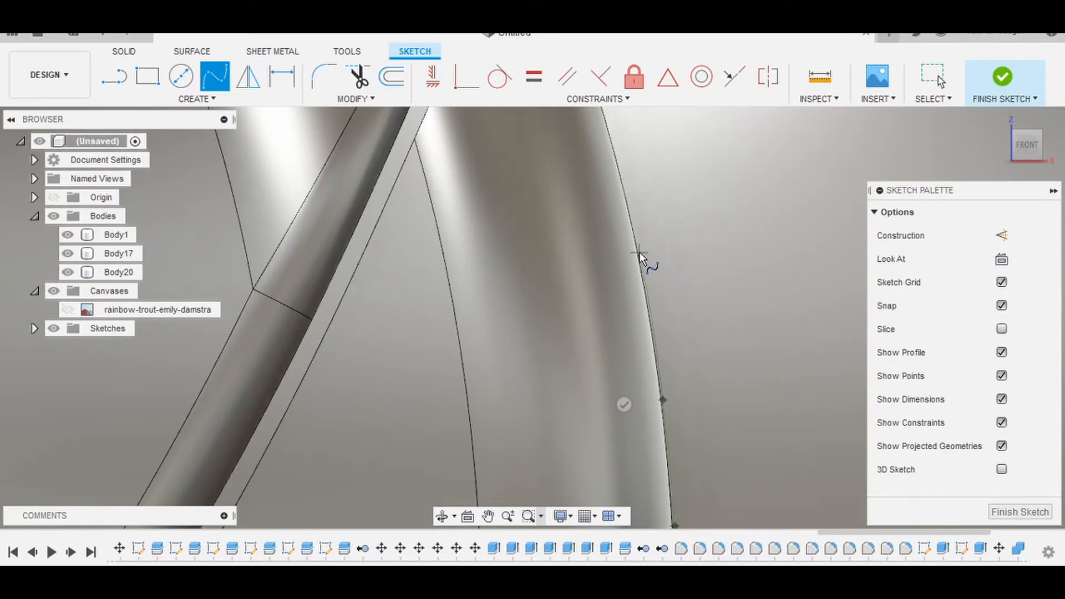
pyautogui.moveTo(606, 244); pyautogui.dragTo(720, 407, button='middle')
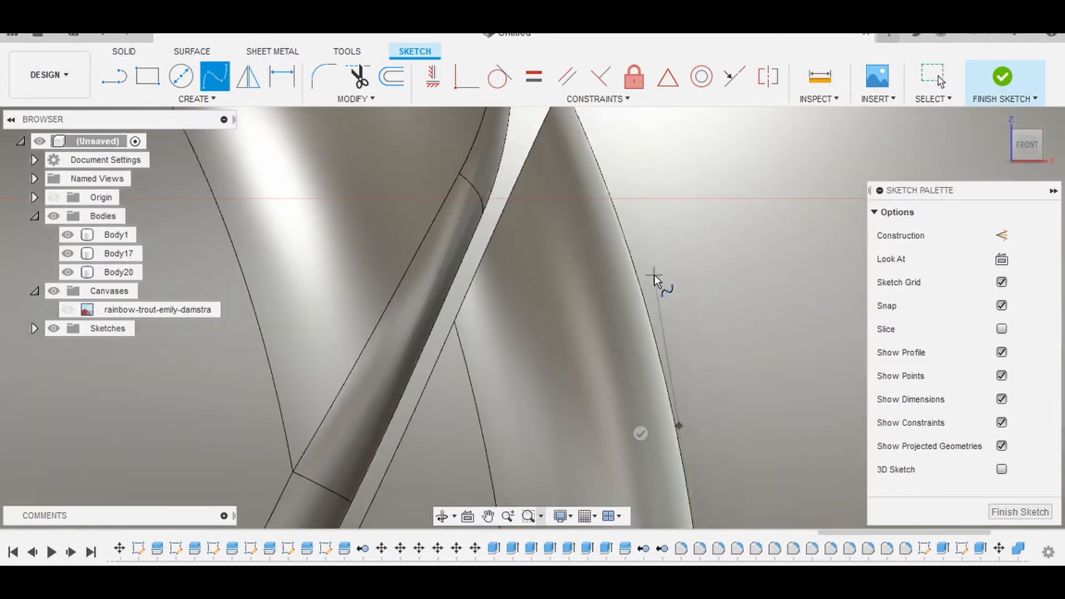
pyautogui.scroll(-2, 635, 260)
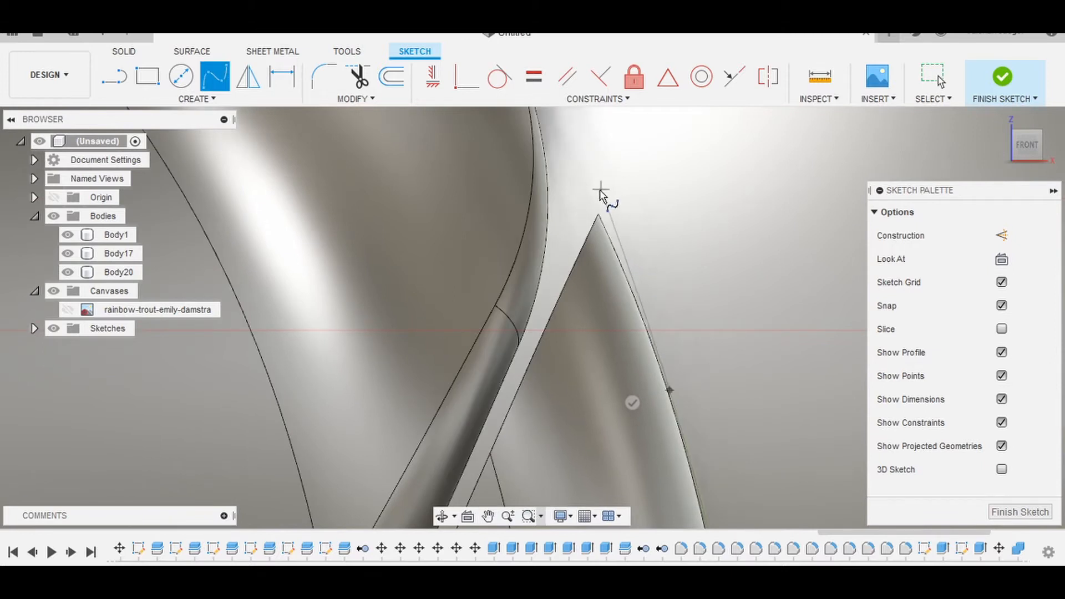
pyautogui.click(593, 193)
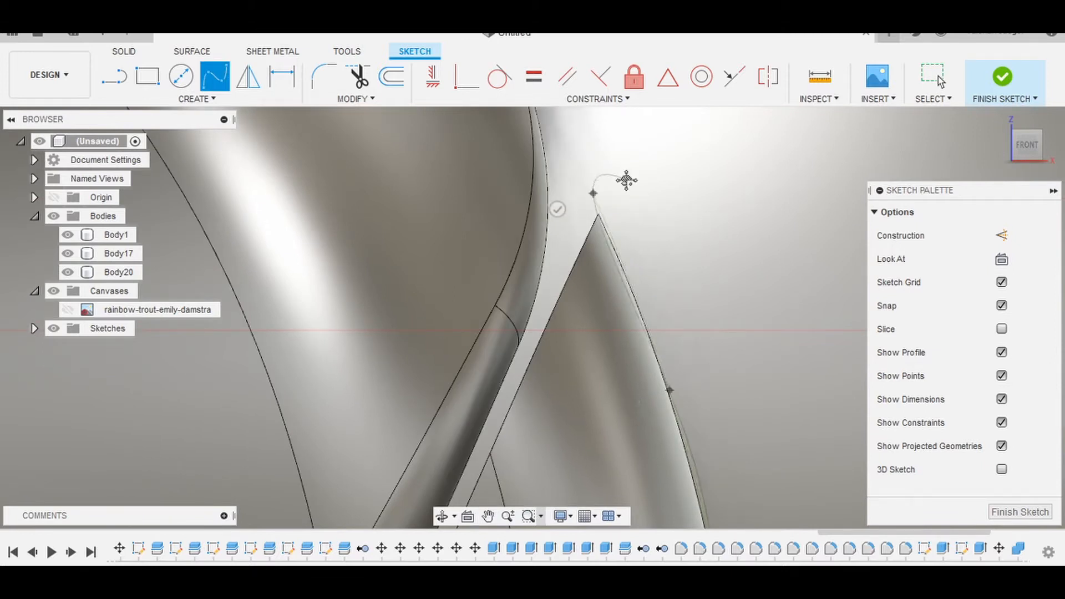
pyautogui.moveTo(627, 180); pyautogui.dragTo(695, 403, button='middle')
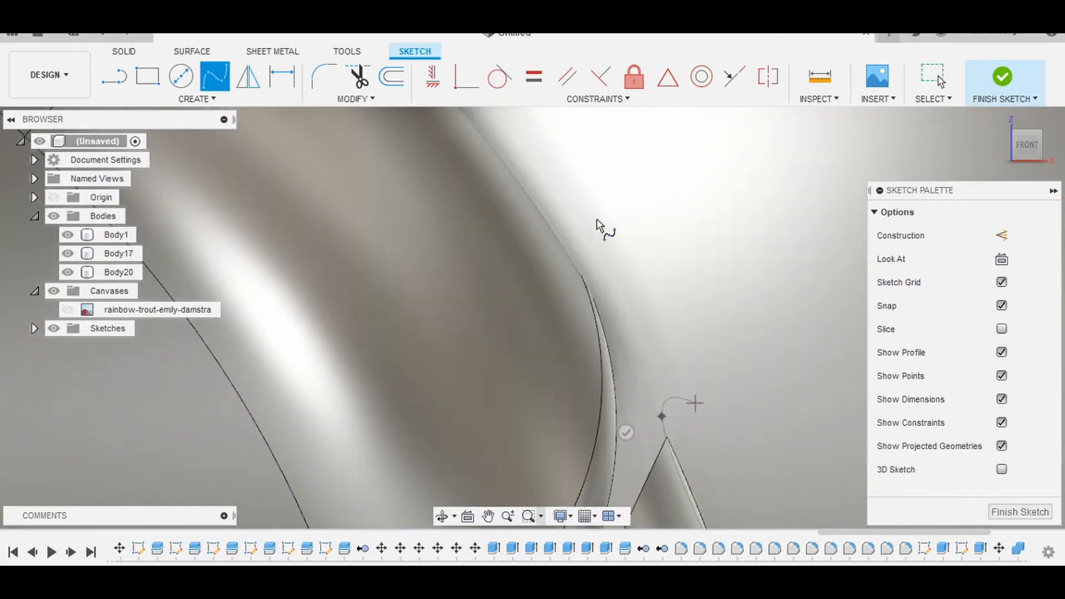
pyautogui.click(558, 217)
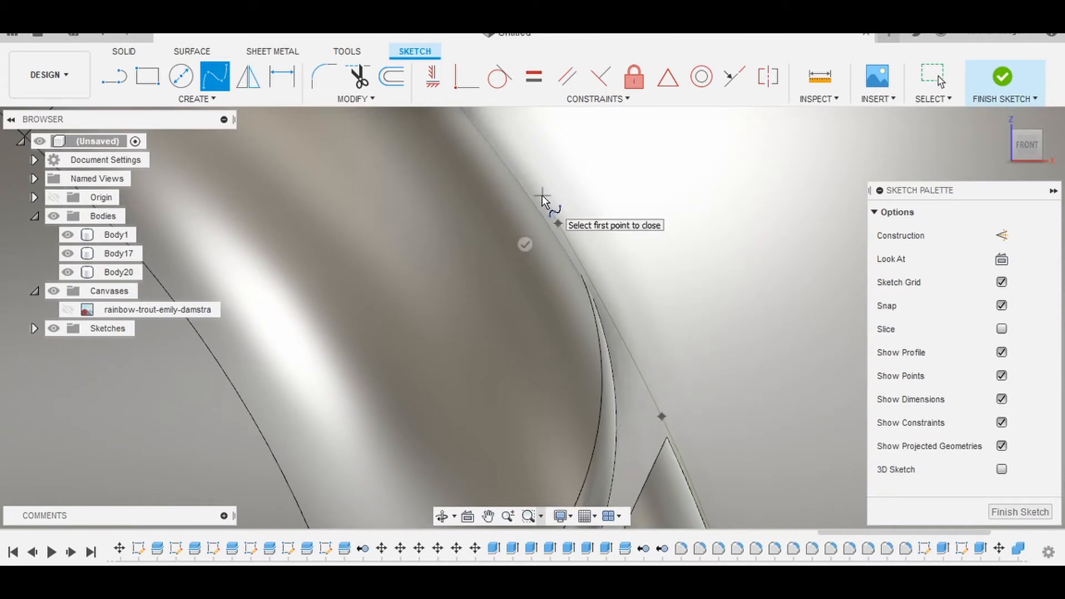
# - Extend the spline with three points forward along the upper rear rim of the gill cover, past the ridge's cross line
pyautogui.click(542, 195)
pyautogui.scroll(-1, 546, 161)
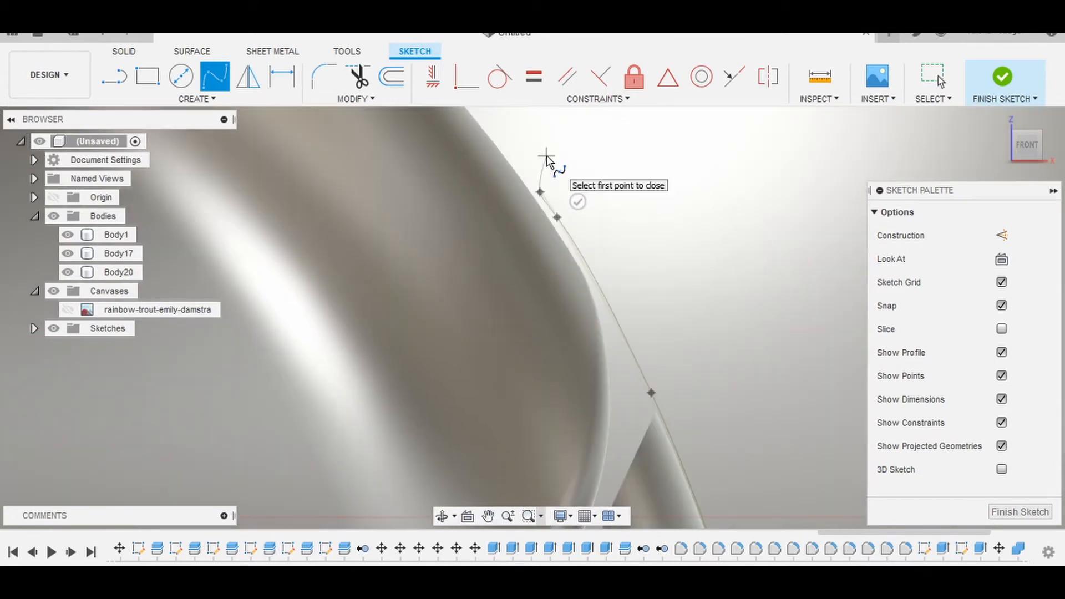
pyautogui.moveTo(546, 161); pyautogui.dragTo(646, 365, button='middle')
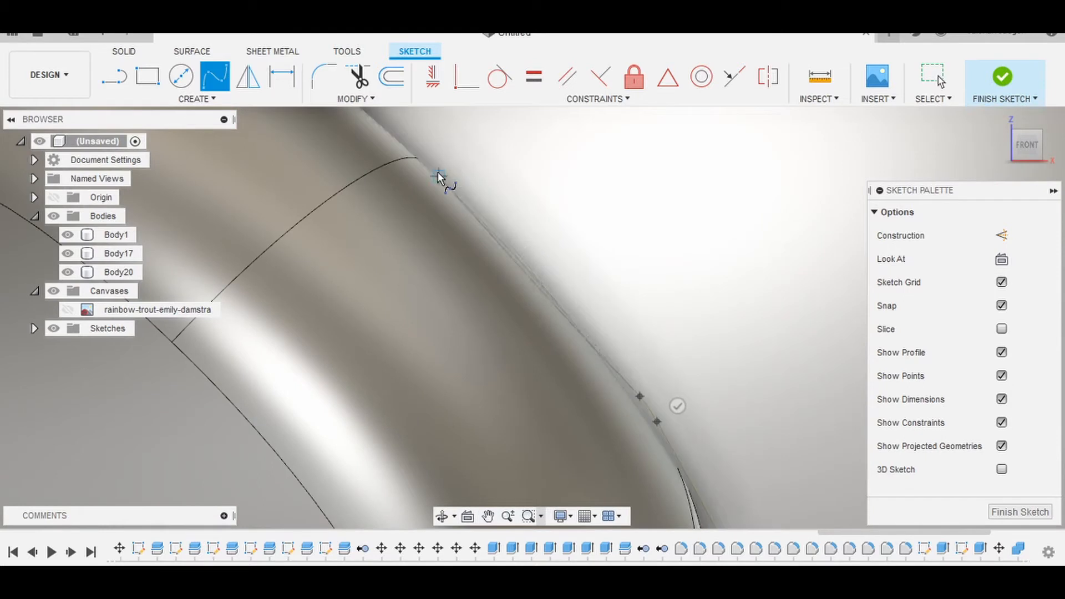
pyautogui.click(538, 274)
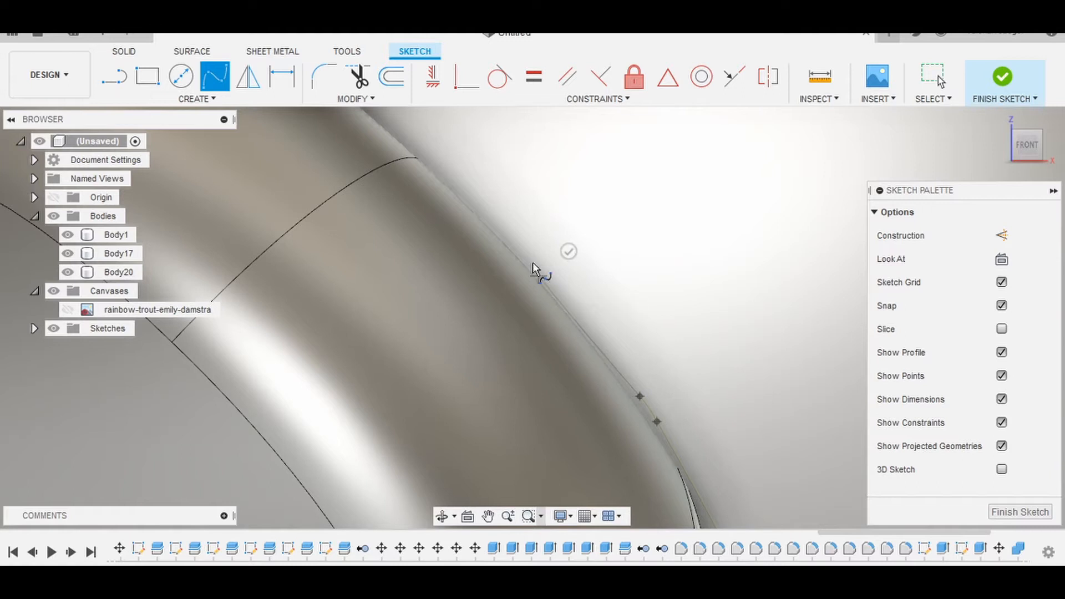
pyautogui.click(404, 141)
pyautogui.moveTo(475, 207); pyautogui.dragTo(710, 458, button='middle')
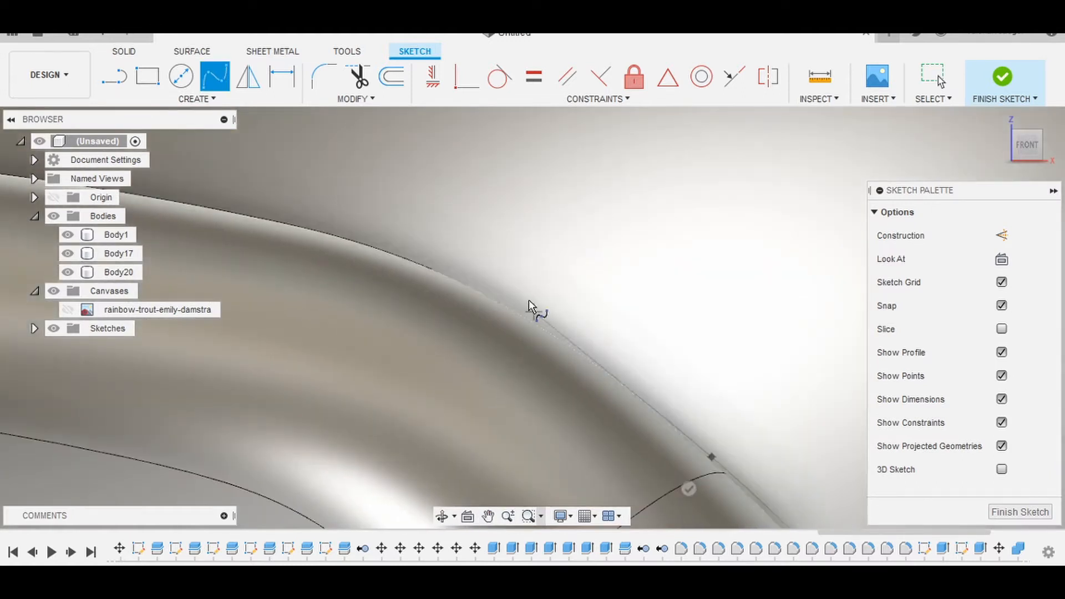
# - Leave the rim at the gill cover's upper corner, extend the spline diagonally forward to just beyond the back's outline, and complete it
pyautogui.scroll(-5, 517, 301)
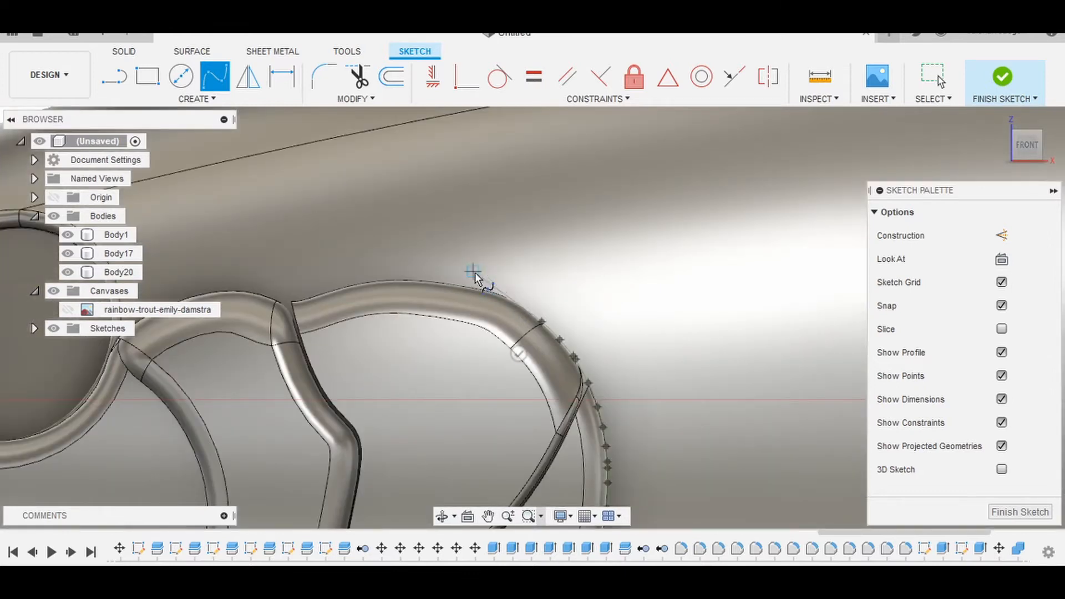
pyautogui.scroll(3, 538, 313)
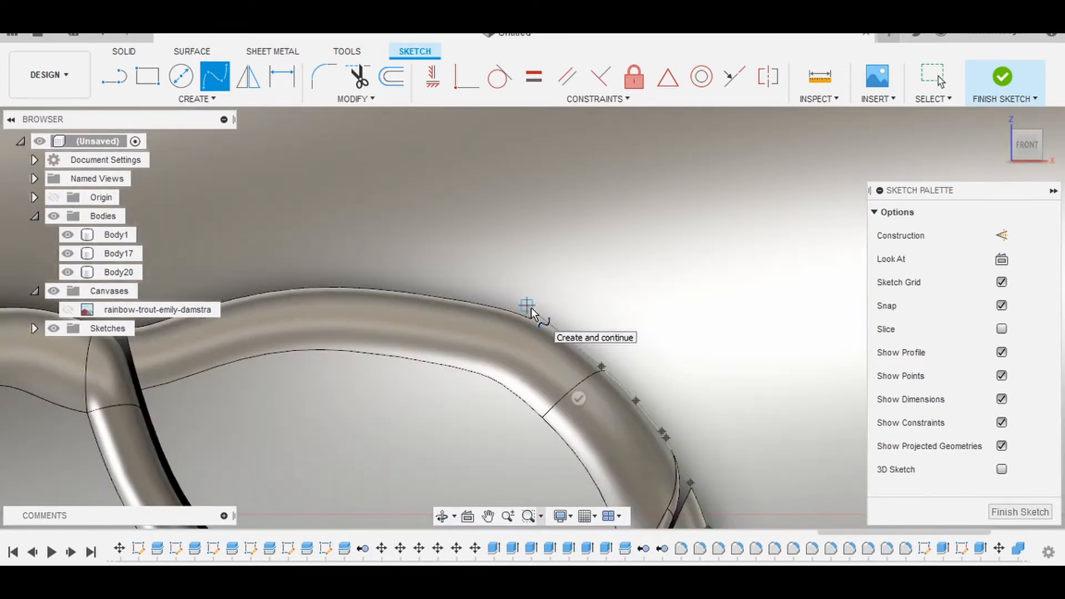
pyautogui.click(530, 305)
pyautogui.scroll(-4, 521, 311)
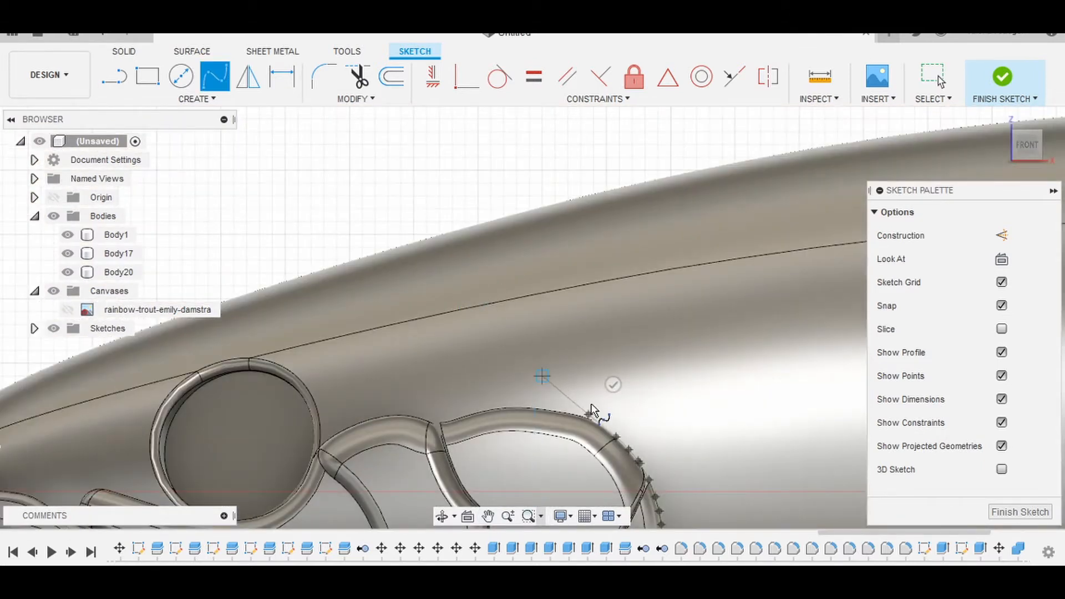
pyautogui.click(568, 389)
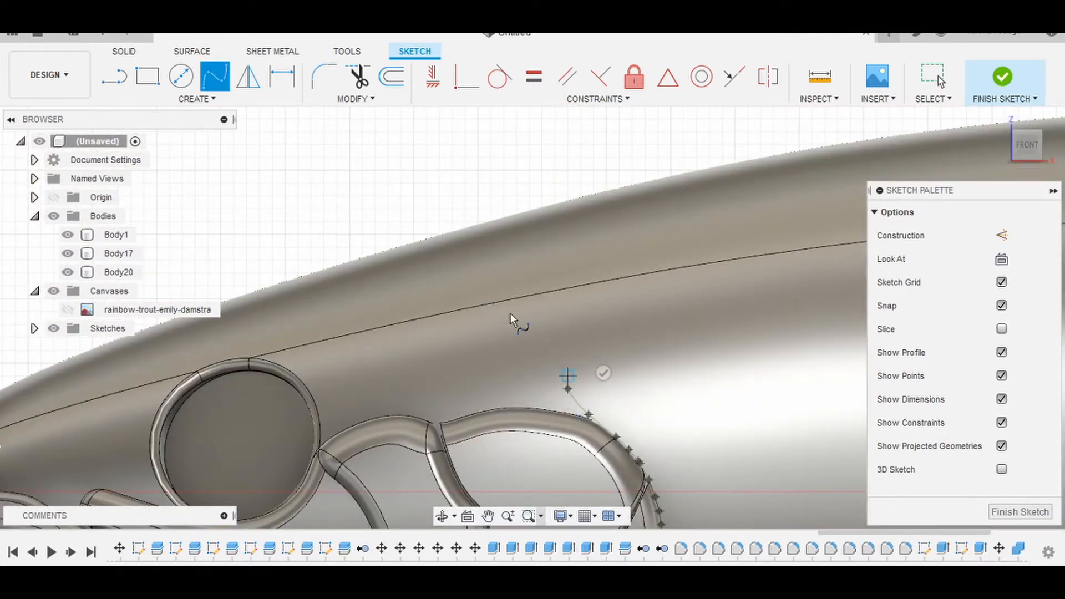
pyautogui.click(400, 234)
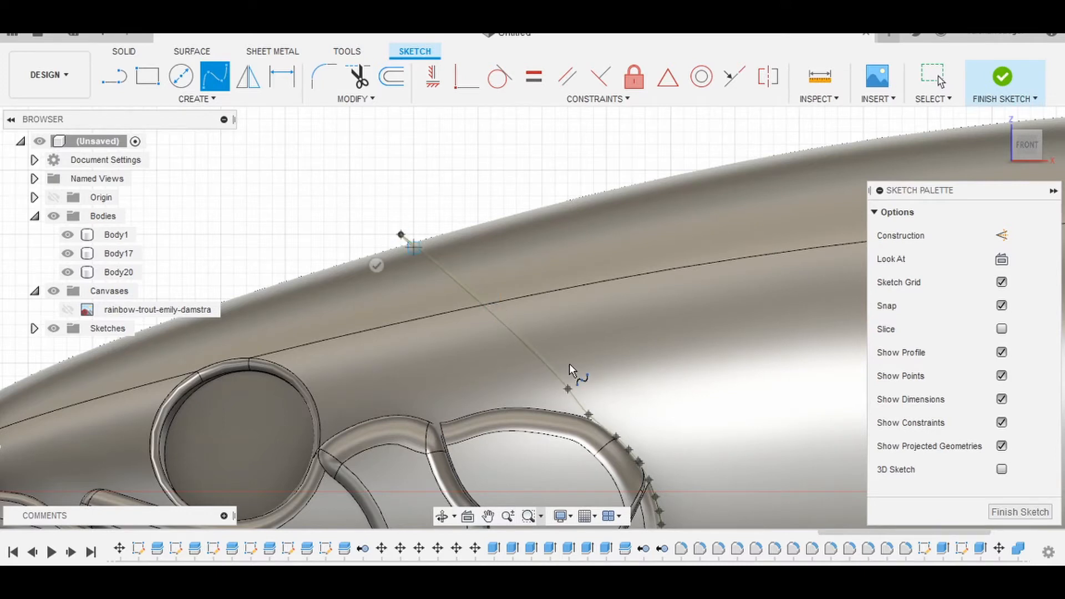
pyautogui.click(375, 265)
# - Begin a fit-point spline just forward of the gill curve and place its first points rearward, slightly below the upper body line
pyautogui.scroll(-5, 718, 421)
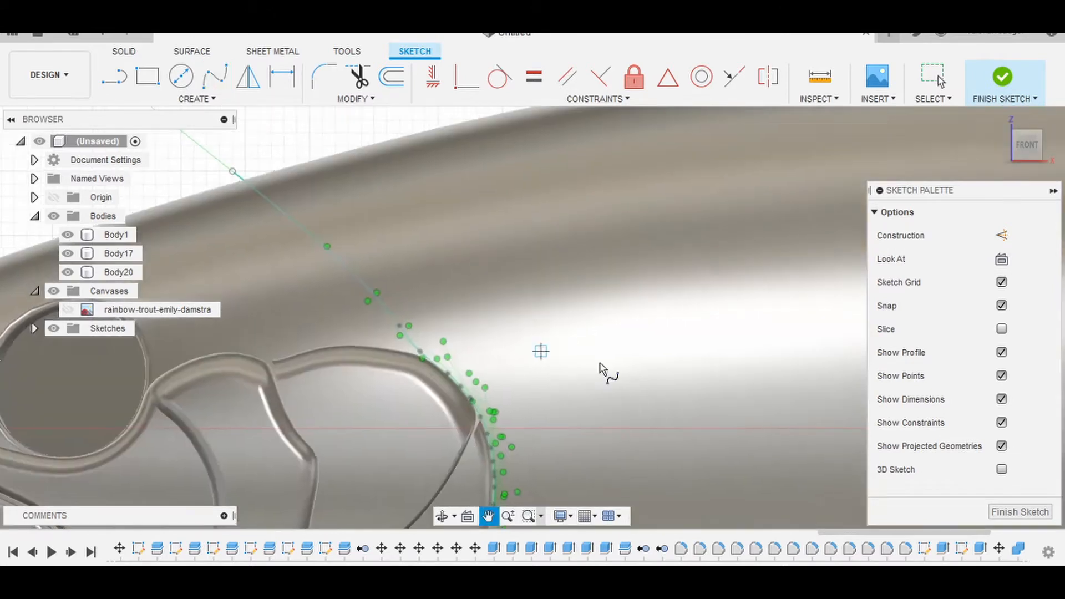
pyautogui.scroll(-4, 658, 398)
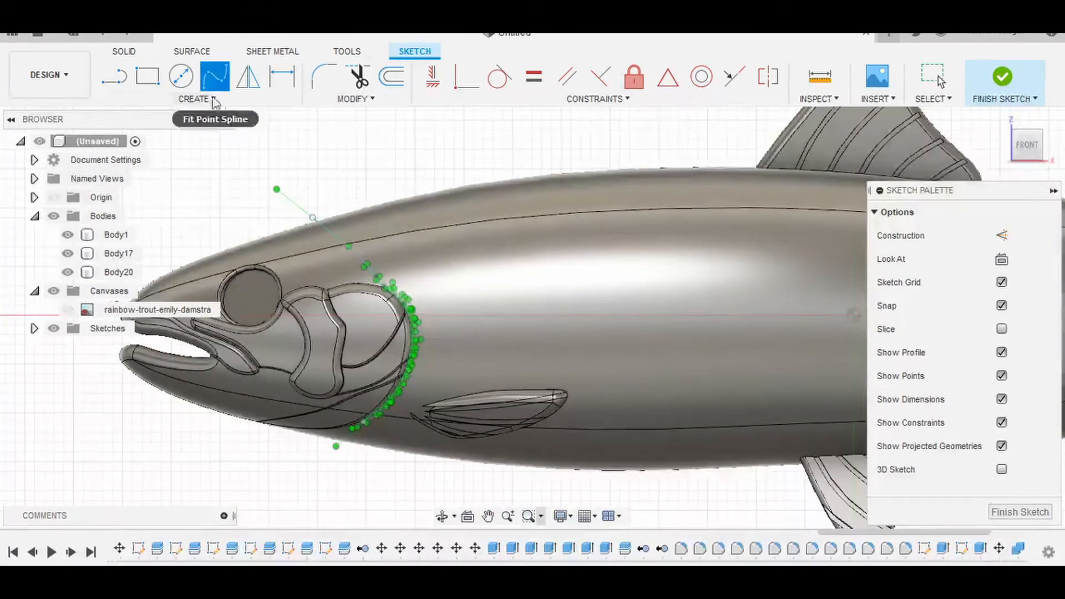
pyautogui.scroll(5, 341, 240)
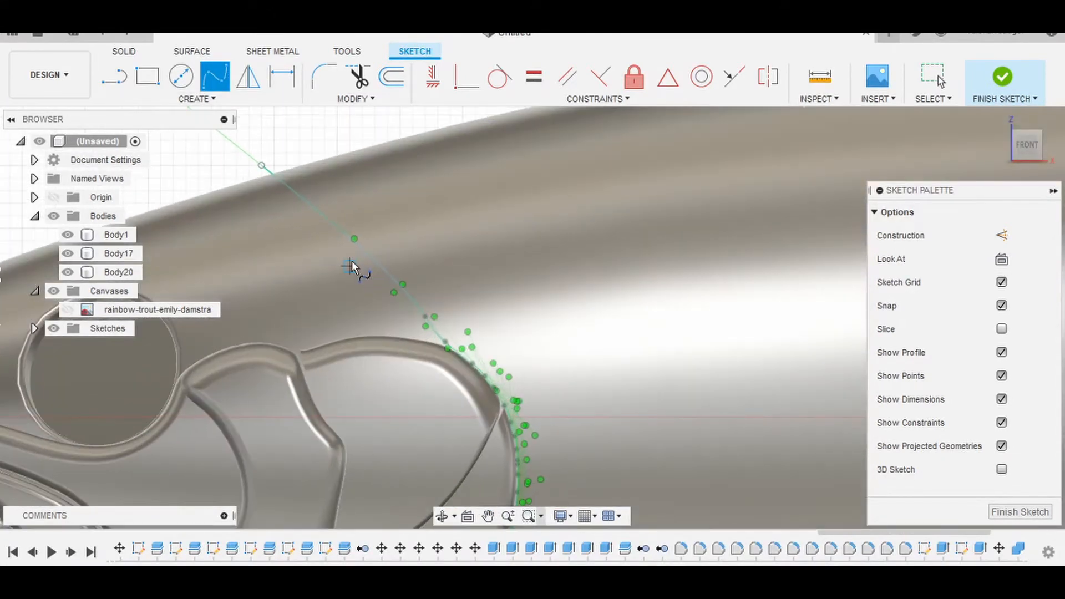
pyautogui.moveTo(352, 260); pyautogui.dragTo(270, 331, button='middle')
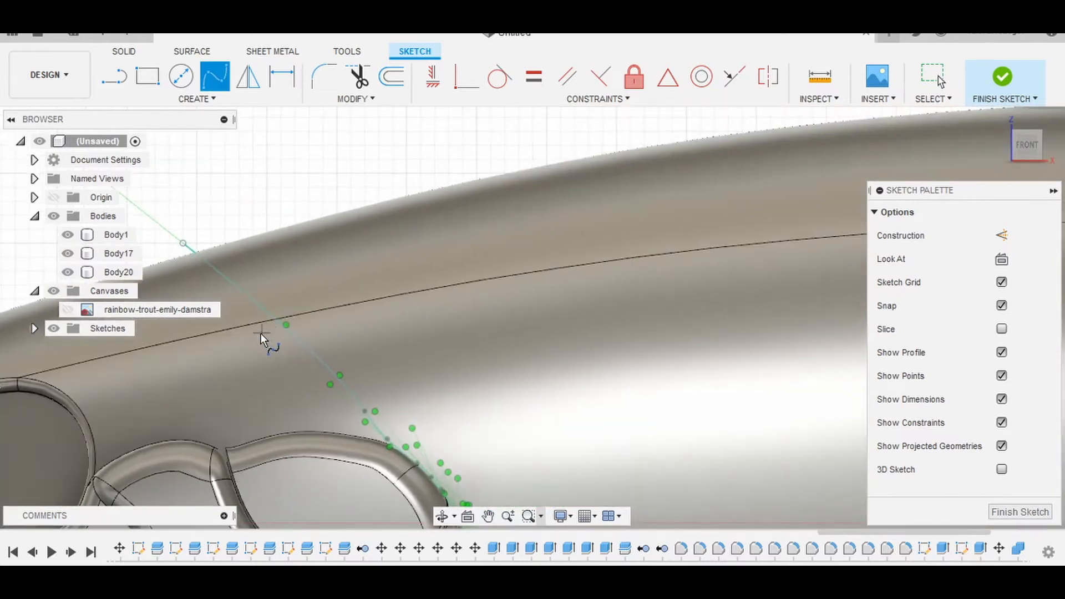
pyautogui.scroll(3, 260, 332)
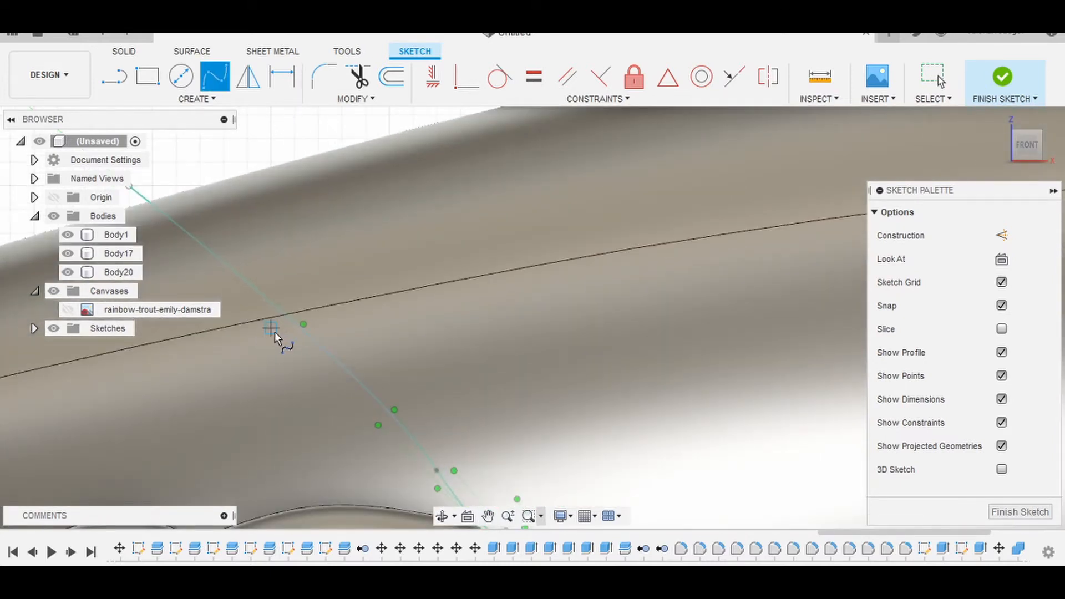
pyautogui.scroll(2, 271, 324)
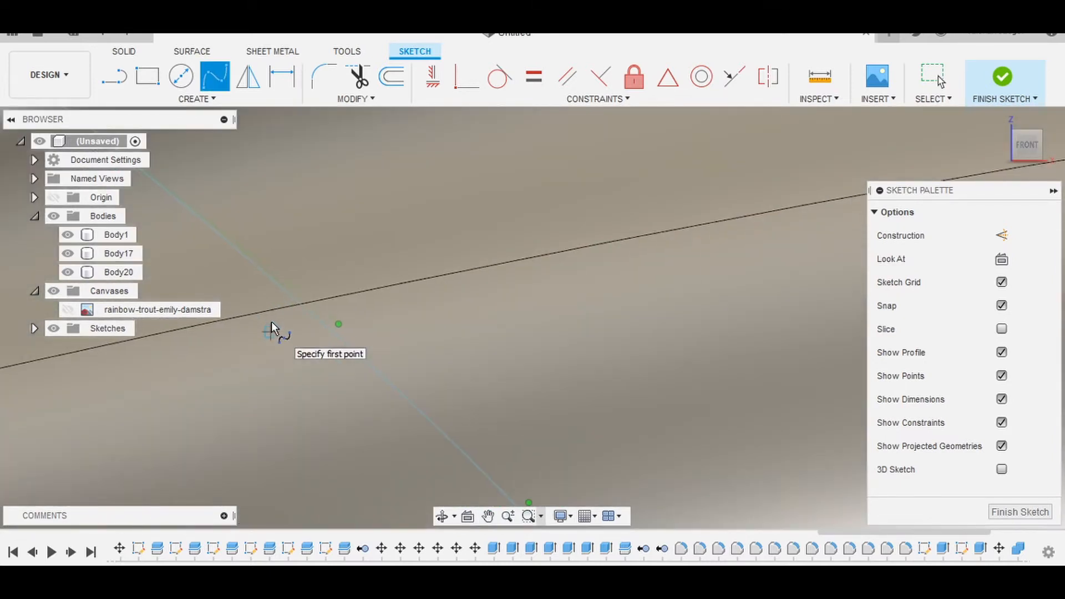
pyautogui.click(241, 322)
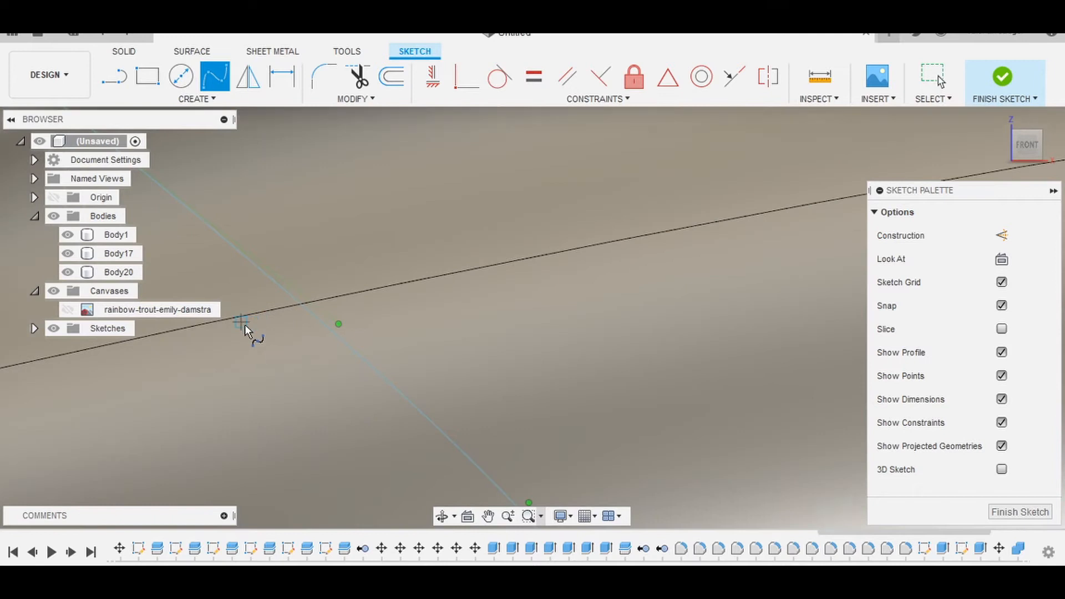
pyautogui.click(616, 248)
pyautogui.moveTo(708, 258); pyautogui.dragTo(350, 386, button='middle')
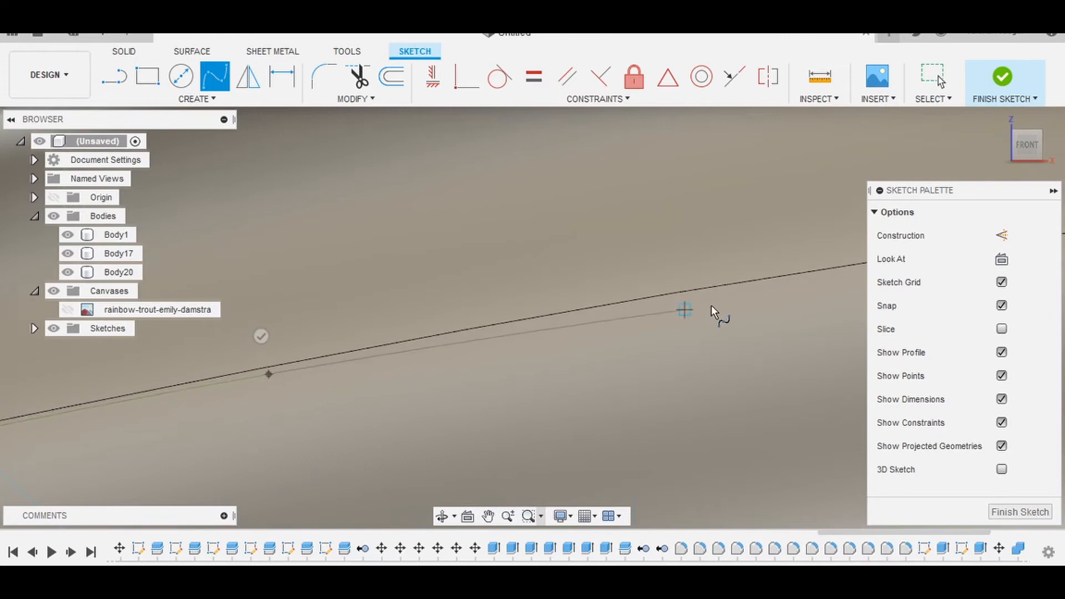
pyautogui.click(801, 283)
# - Carry the spline rearward along the underside of the upper body line to where it rises toward the tail
pyautogui.moveTo(802, 283); pyautogui.dragTo(337, 369, button='middle')
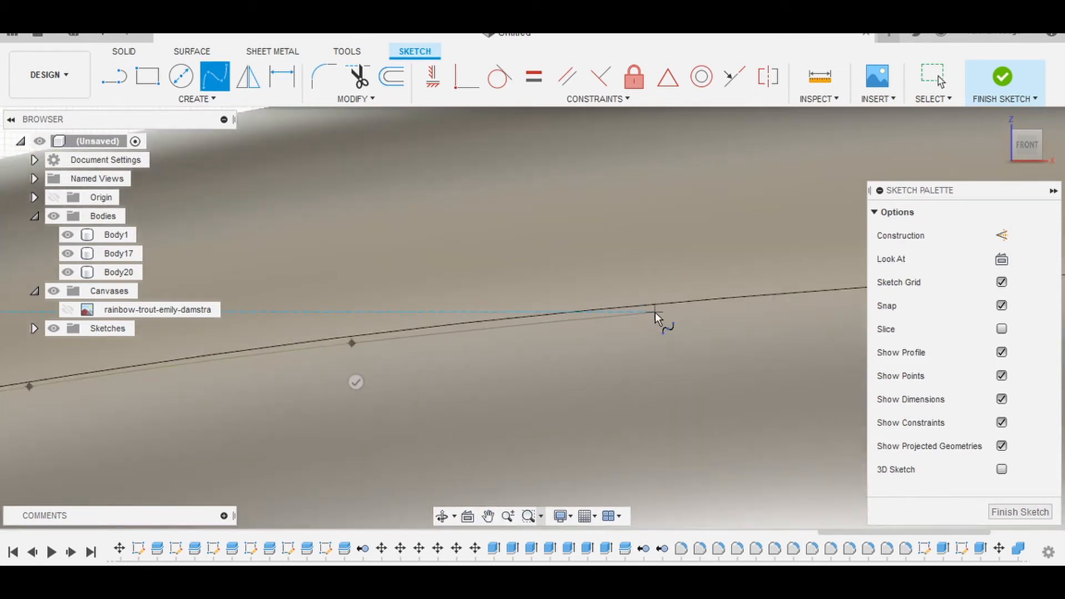
pyautogui.click(606, 234)
pyautogui.moveTo(818, 296); pyautogui.dragTo(633, 371, button='middle')
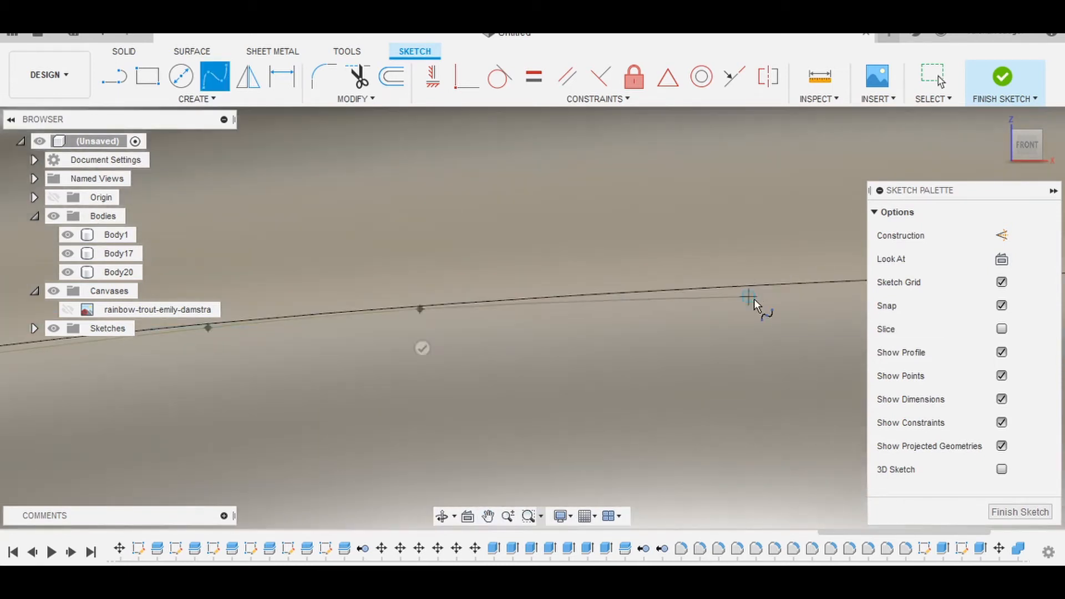
pyautogui.click(754, 290)
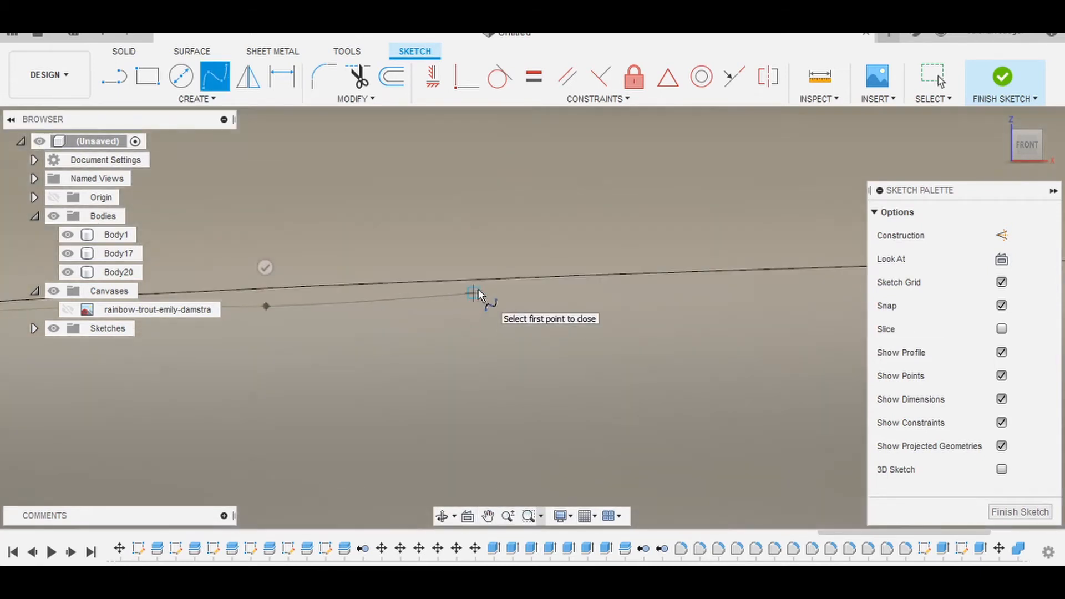
pyautogui.moveTo(839, 282); pyautogui.dragTo(843, 304, button='middle')
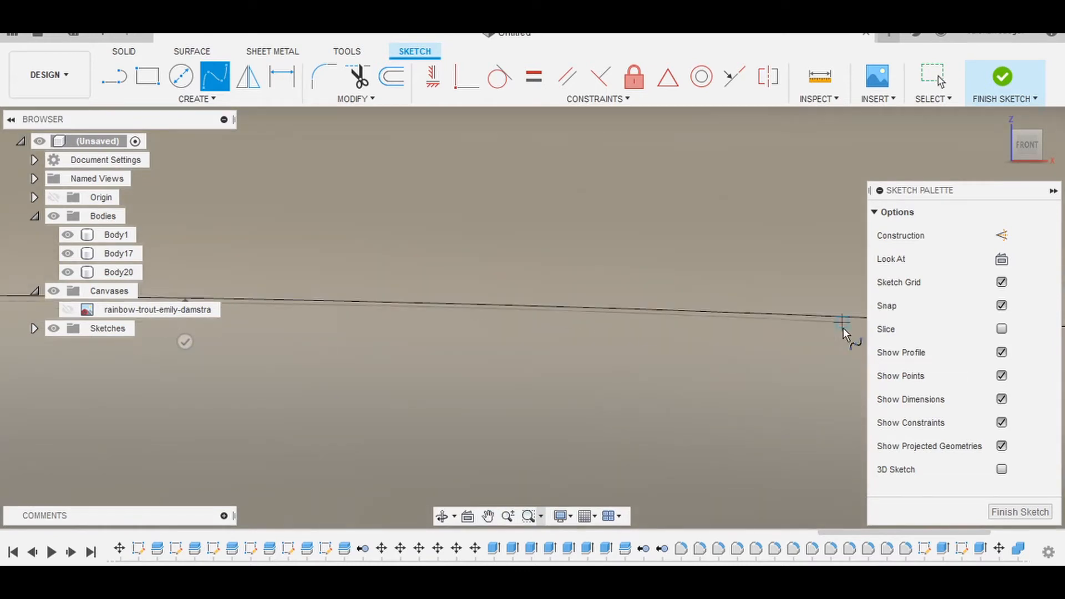
pyautogui.moveTo(843, 333); pyautogui.dragTo(805, 294, button='middle')
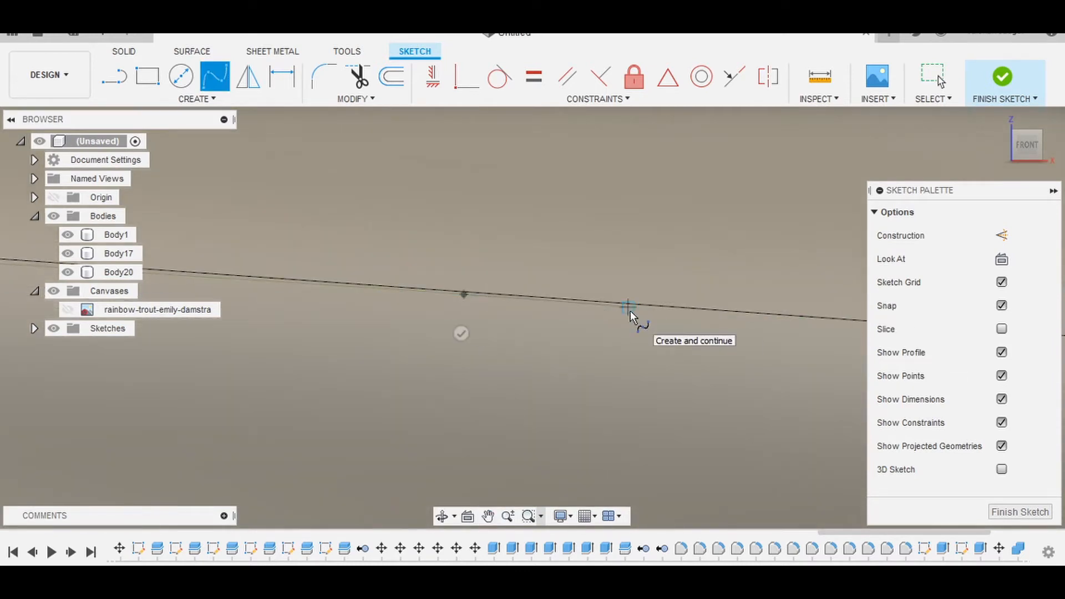
pyautogui.moveTo(631, 309); pyautogui.dragTo(371, 317, button='middle')
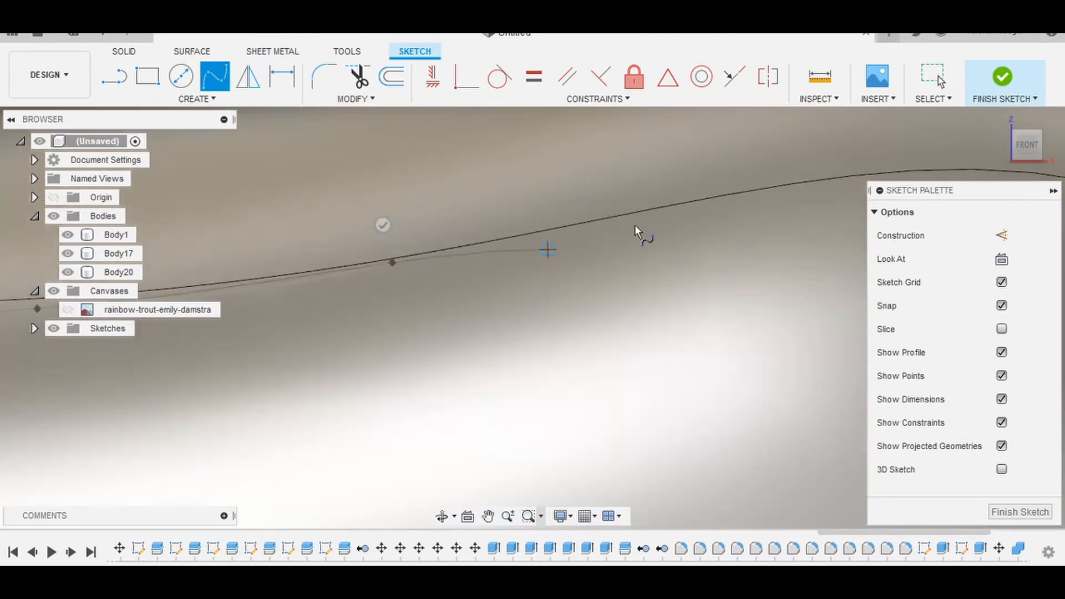
pyautogui.click(635, 224)
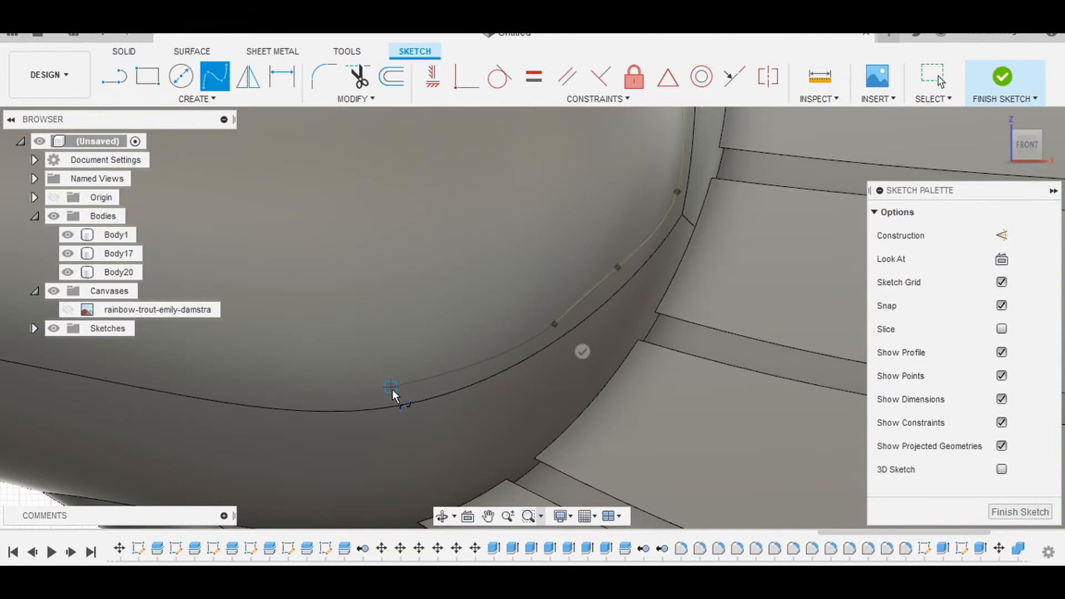
# - Bring the spline around the tail base and forward along the fish's underside, just above the lower body line
pyautogui.click(391, 386)
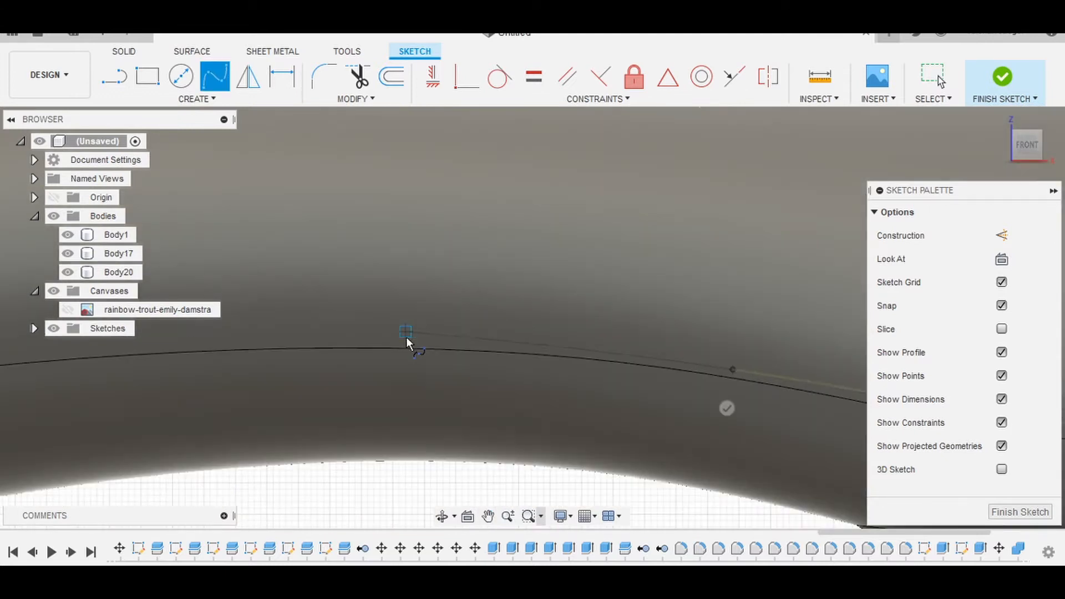
pyautogui.click(399, 337)
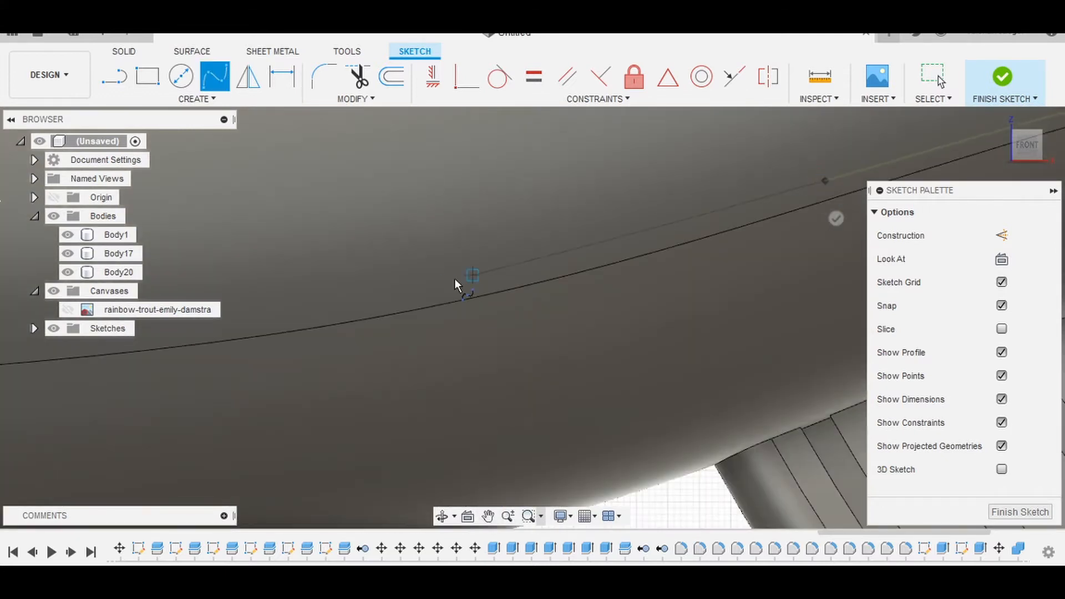
pyautogui.click(444, 279)
pyautogui.moveTo(443, 280); pyautogui.dragTo(810, 222, button='middle')
pyautogui.click(369, 284)
pyautogui.moveTo(369, 284); pyautogui.dragTo(756, 237, button='middle')
pyautogui.click(238, 269)
pyautogui.moveTo(239, 268)
pyautogui.mouseDown(button='middle')
pyautogui.moveTo(737, 259)
pyautogui.moveTo(344, 278)
pyautogui.moveTo(757, 277)
pyautogui.moveTo(806, 288)
pyautogui.mouseUp(button='middle')
pyautogui.click(225, 276)
pyautogui.click(378, 287)
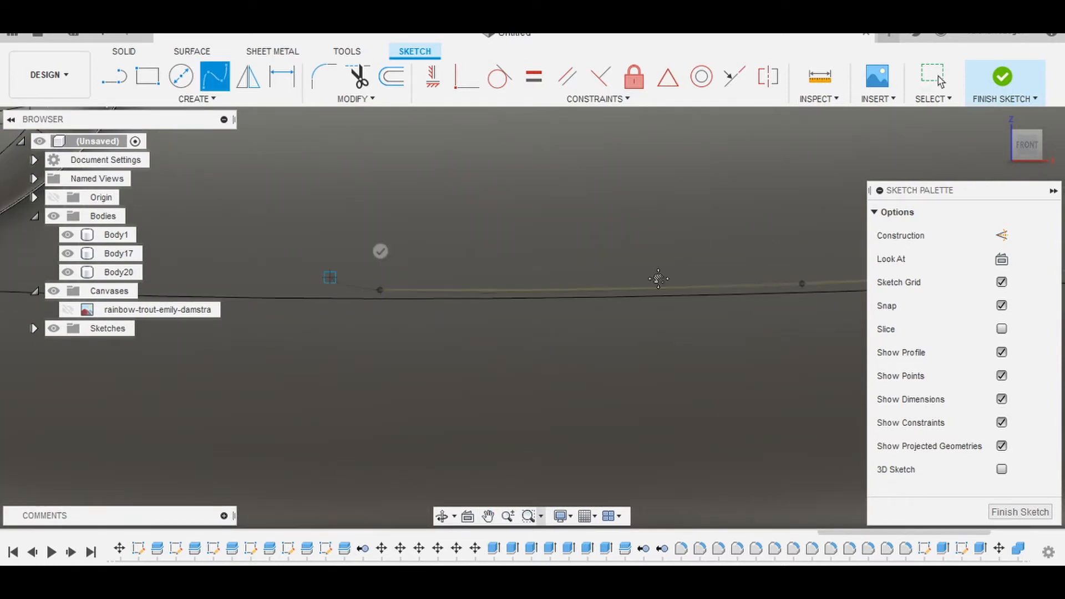
# - End the spline where the lower body line meets the lower edge of the pectoral fin
pyautogui.moveTo(331, 281); pyautogui.dragTo(857, 298, button='middle')
pyautogui.scroll(2, 386, 295)
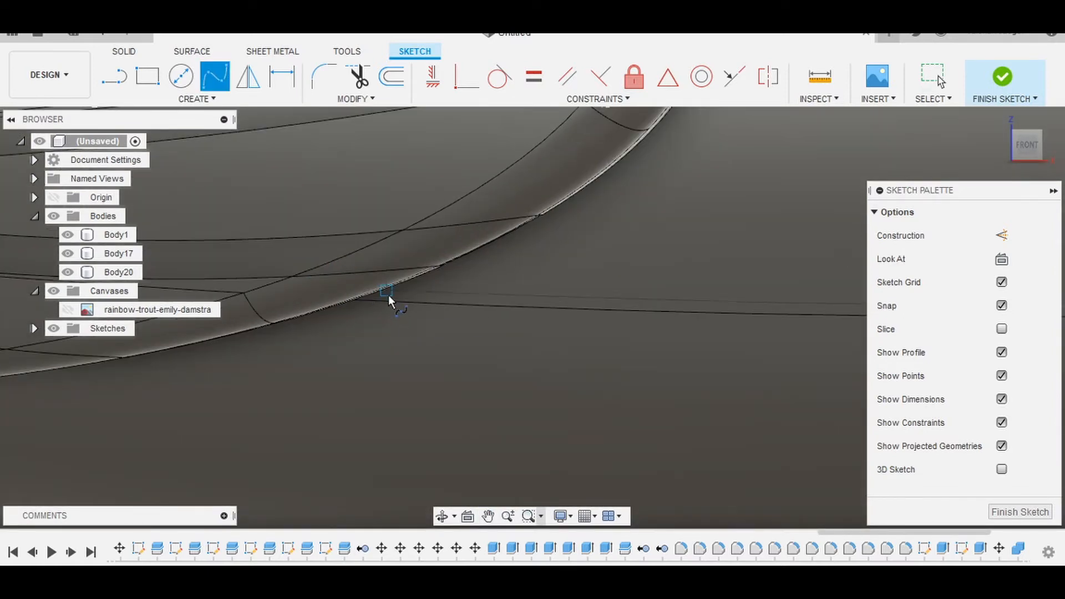
pyautogui.click(388, 294)
pyautogui.scroll(4, 443, 287)
pyautogui.click(329, 309)
pyautogui.click(331, 270)
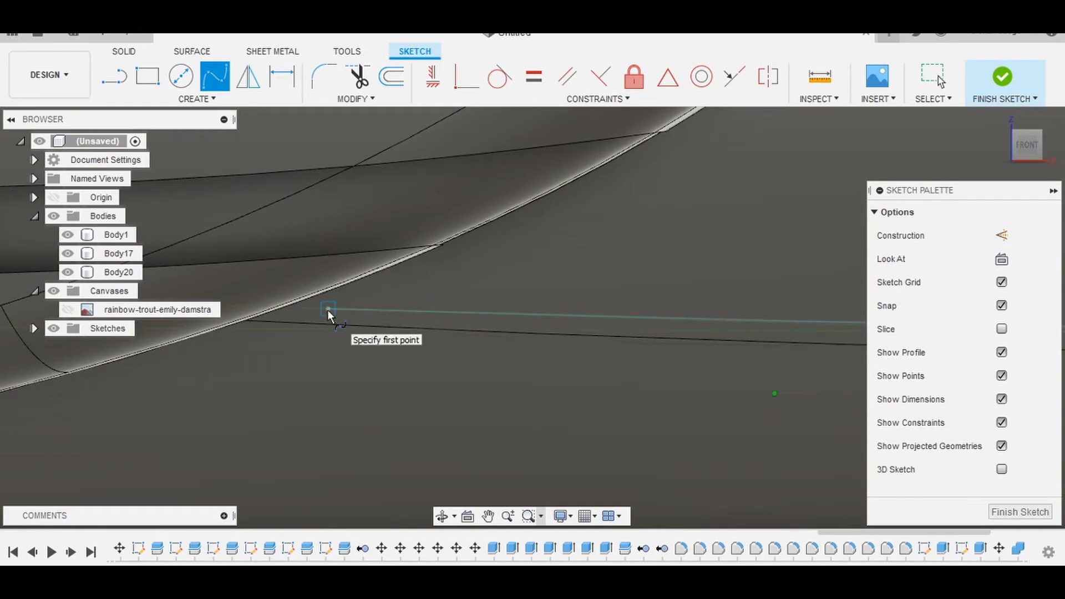
# - Begin another spline from that endpoint and trace it around the pectoral fin's rear tip and forward along its upper edge
pyautogui.click(328, 309)
pyautogui.scroll(-6, 467, 245)
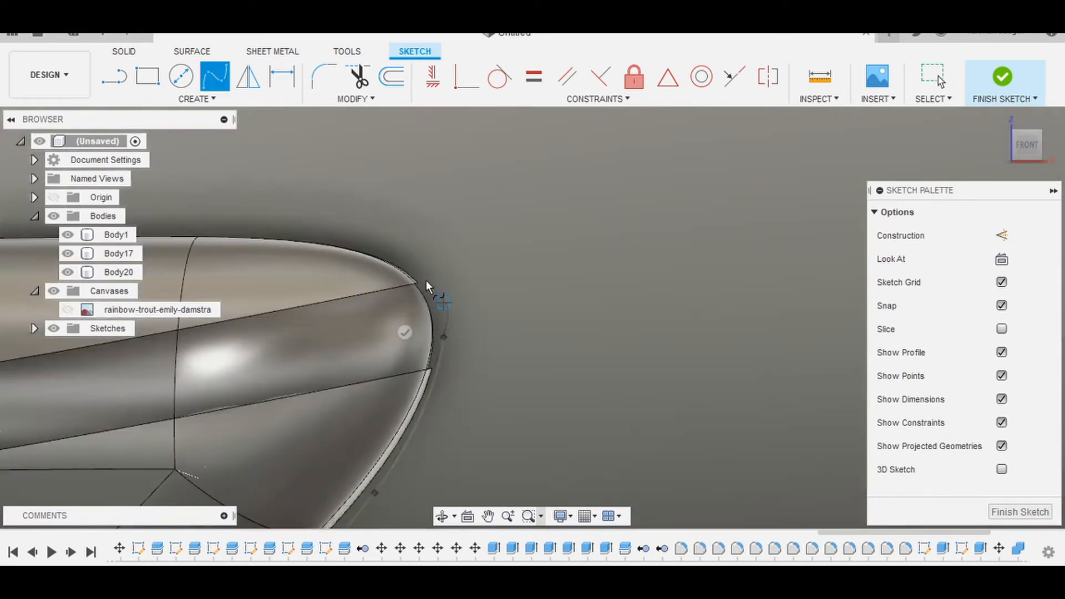
pyautogui.moveTo(426, 281); pyautogui.dragTo(452, 243, button='middle')
pyautogui.scroll(5, 391, 242)
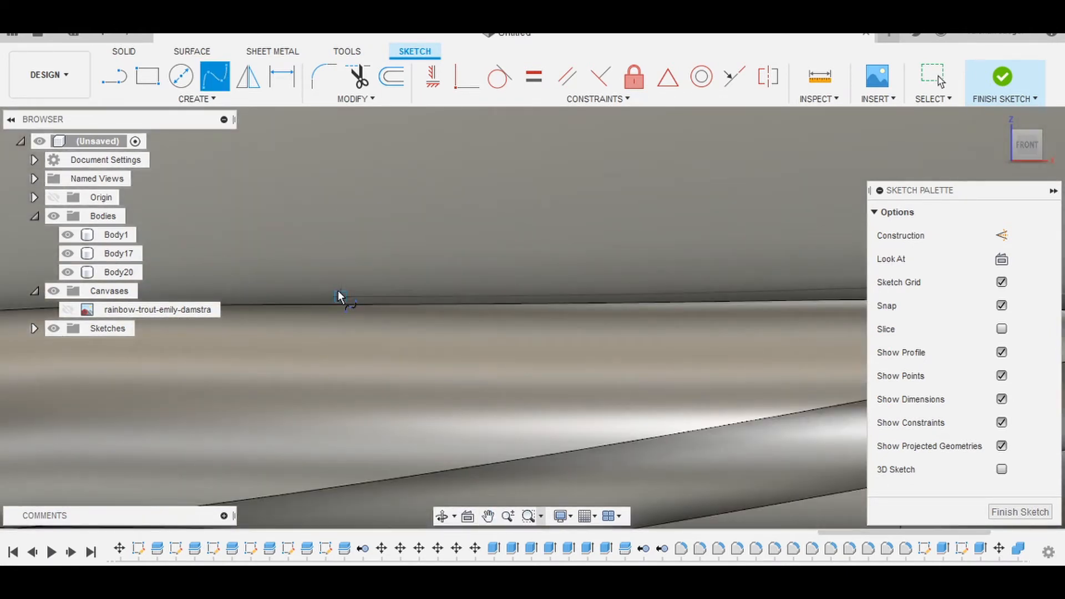
pyautogui.scroll(2, 338, 291)
pyautogui.scroll(-4, 276, 293)
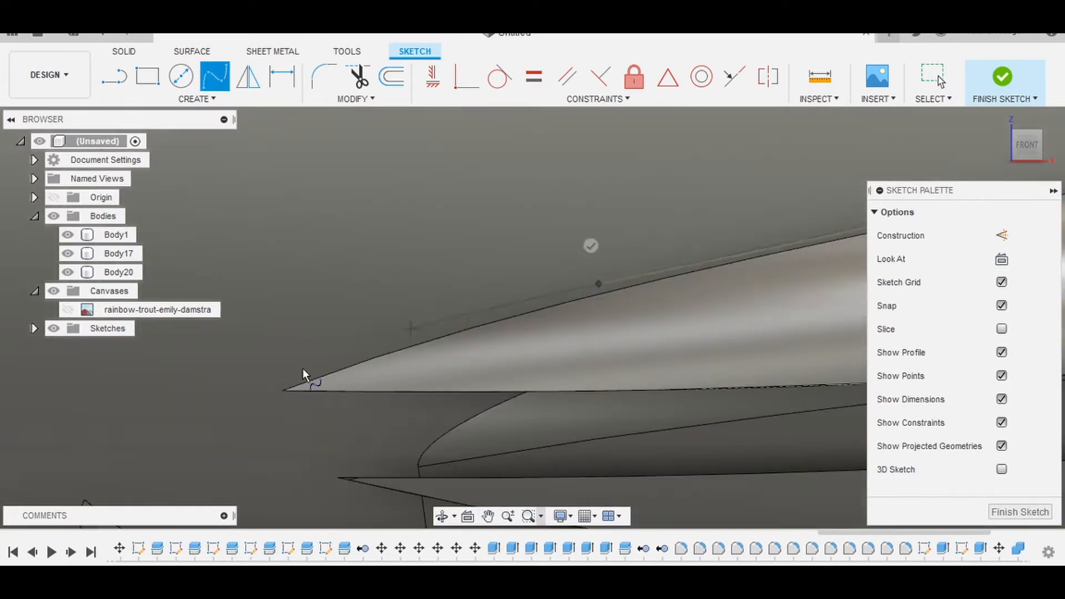
# - Take the spline past the upper ray's front tip, around the pectoral fin's front end, and finish it below
pyautogui.click(290, 376)
pyautogui.moveTo(228, 438); pyautogui.dragTo(491, 277, button='middle')
pyautogui.click(337, 324)
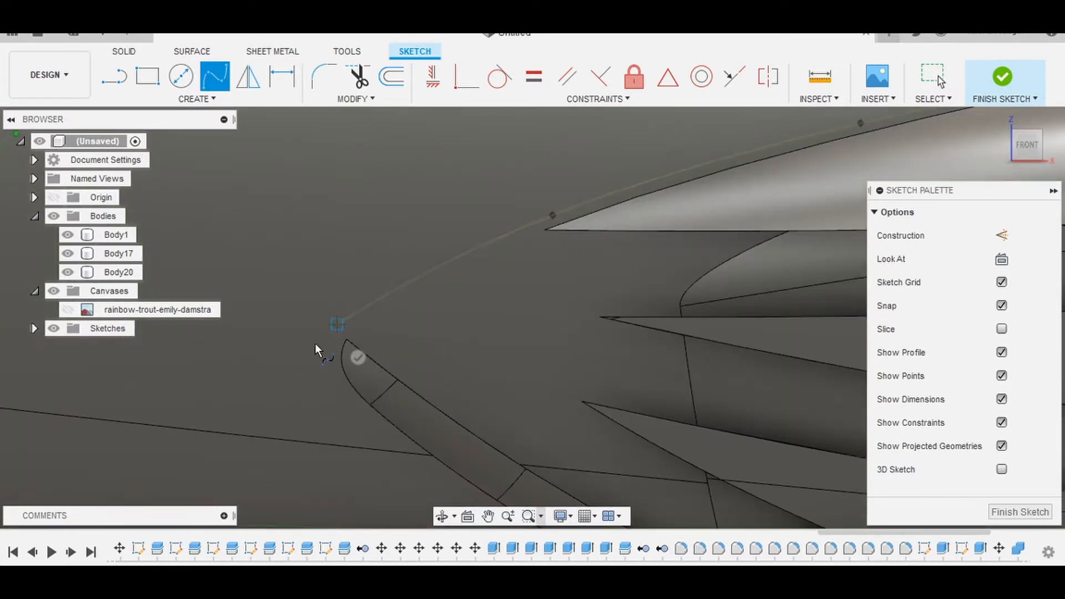
pyautogui.click(397, 438)
pyautogui.press('Return')
# - Draw a spline from the pectoral fin's front end forward along the lower body line, crossing the gill cover's rear rim
pyautogui.click(214, 76)
pyautogui.click(397, 438)
pyautogui.moveTo(399, 438); pyautogui.dragTo(751, 447, button='middle')
pyautogui.click(428, 416)
pyautogui.moveTo(428, 416); pyautogui.dragTo(627, 436, button='middle')
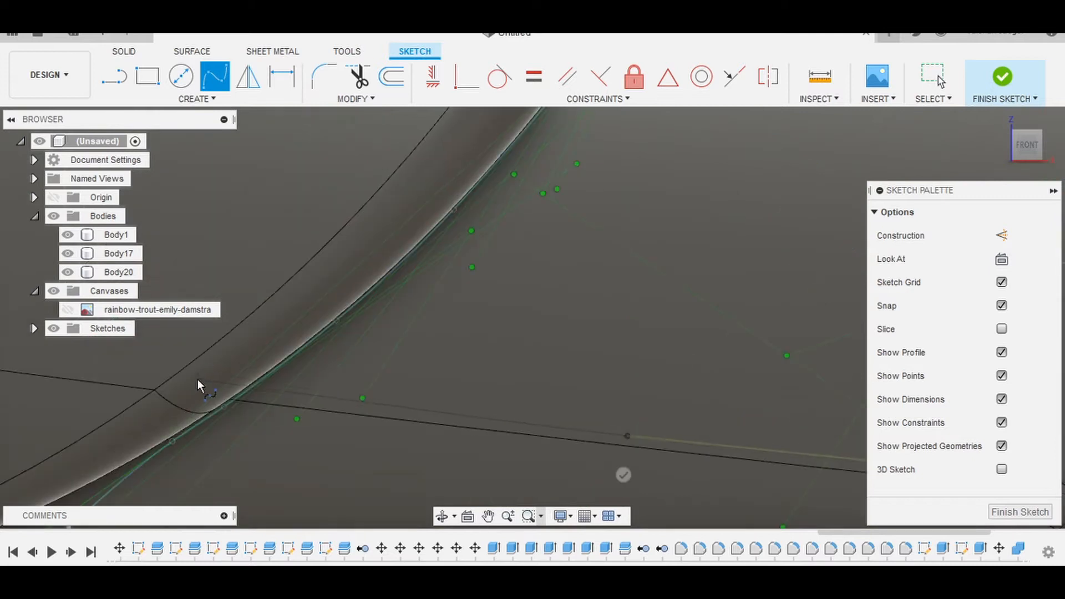
pyautogui.scroll(-10, 608, 333)
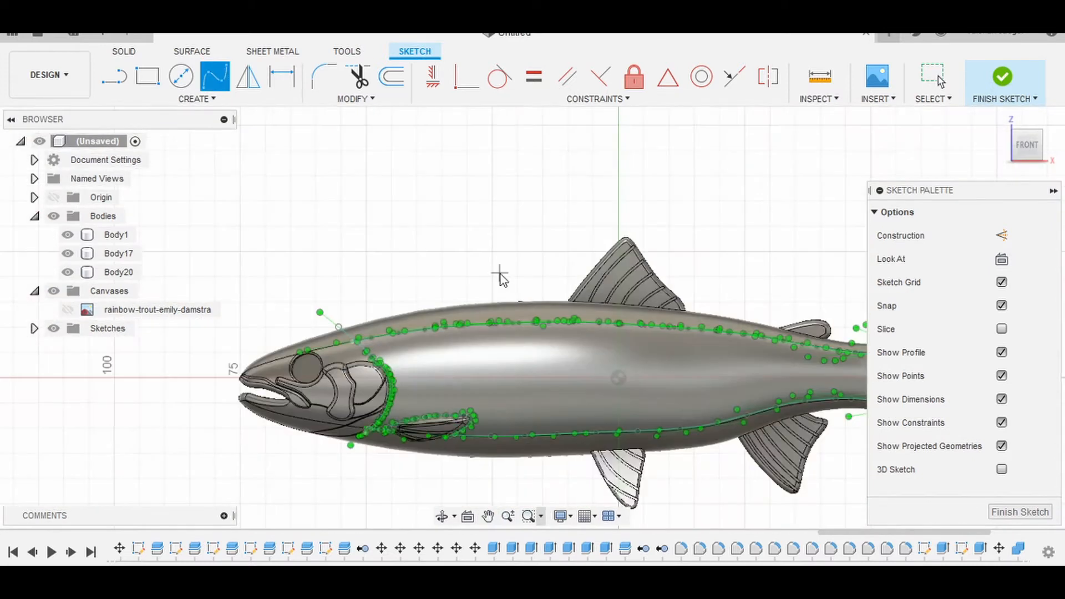
# - End the lower body line spline just past the gill cover's rear rim and leave the spline command
pyautogui.scroll(10, 428, 416)
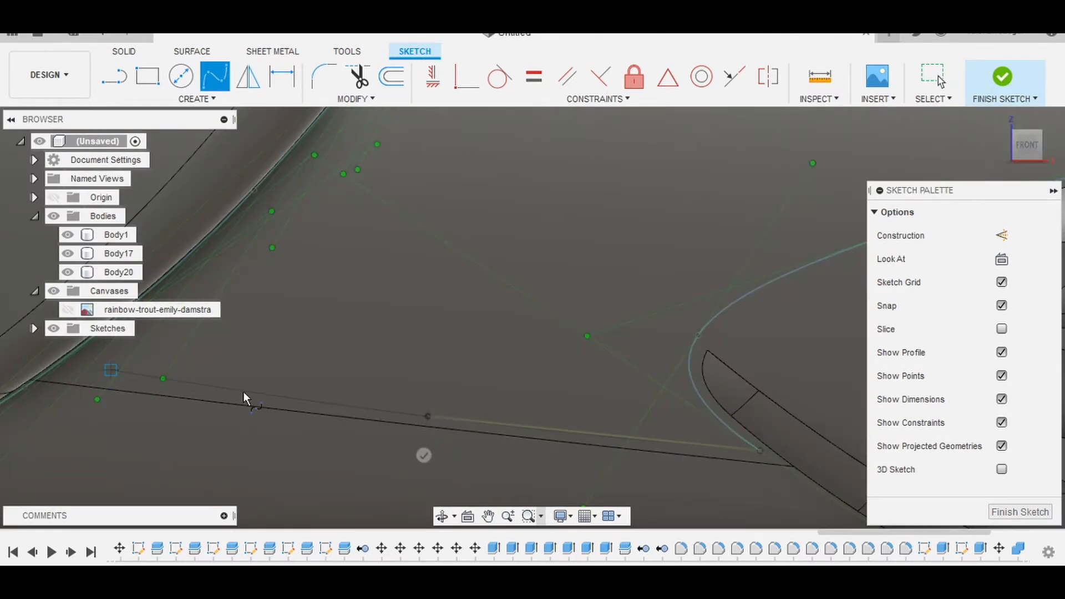
pyautogui.moveTo(91, 379); pyautogui.dragTo(290, 399, button='middle')
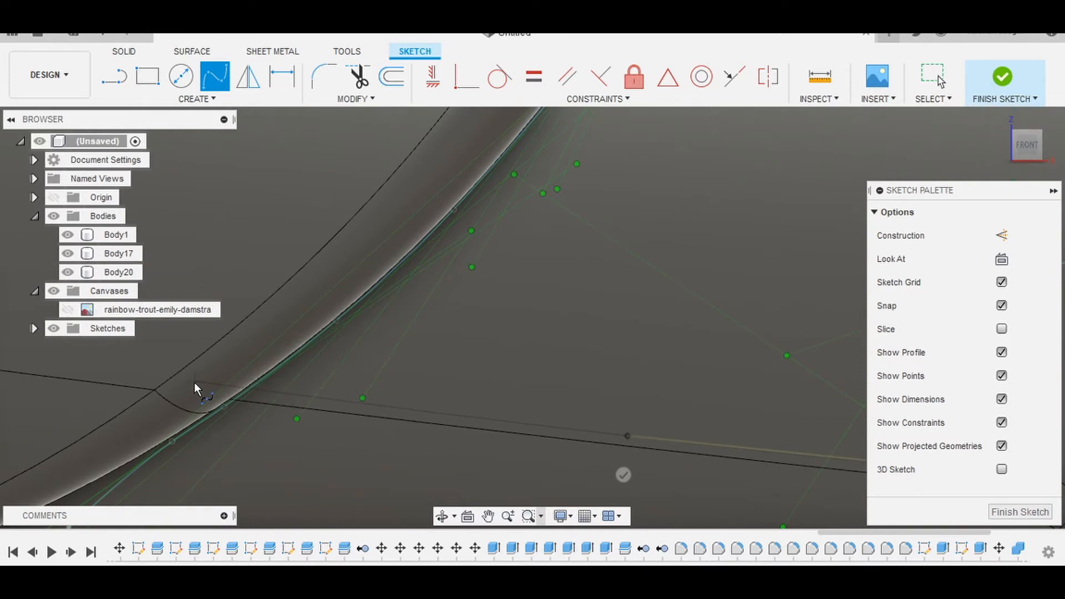
pyautogui.click(194, 383)
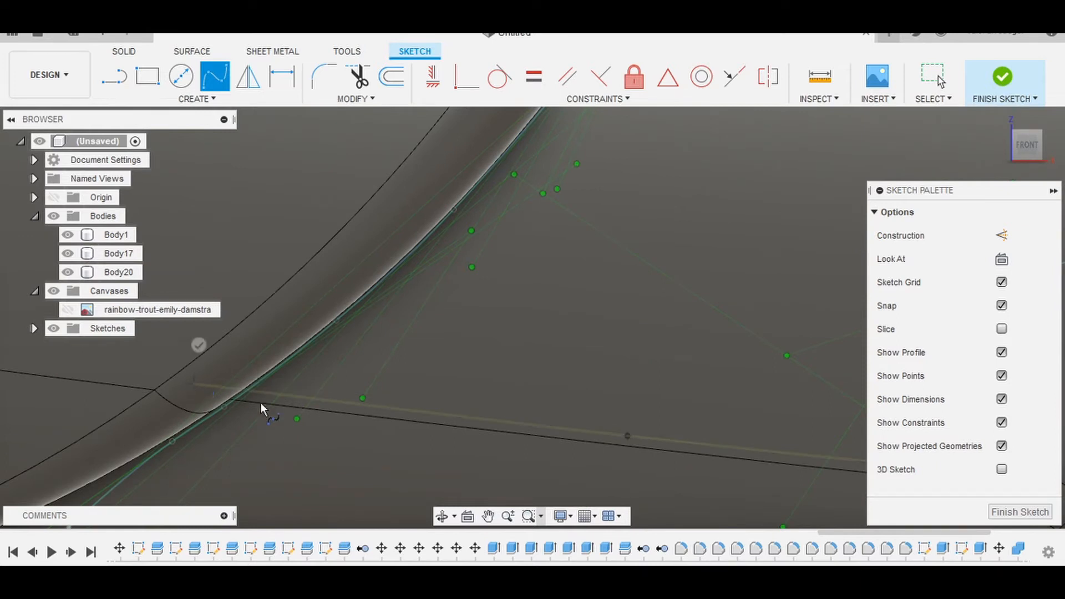
pyautogui.click(199, 345)
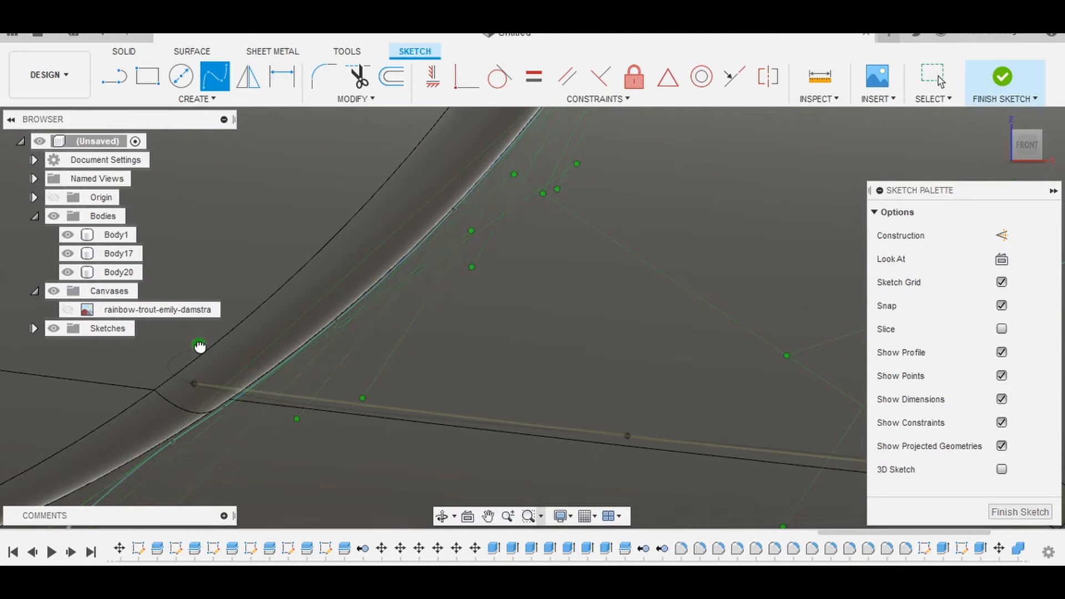
pyautogui.scroll(-10, 607, 334)
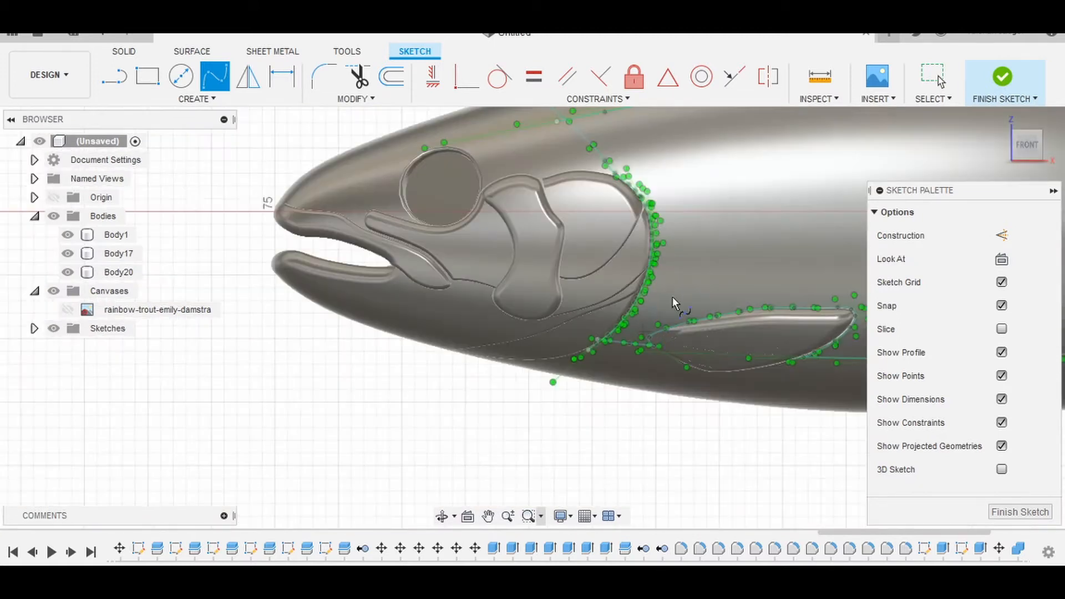
pyautogui.moveTo(701, 278); pyautogui.dragTo(508, 364, button='middle')
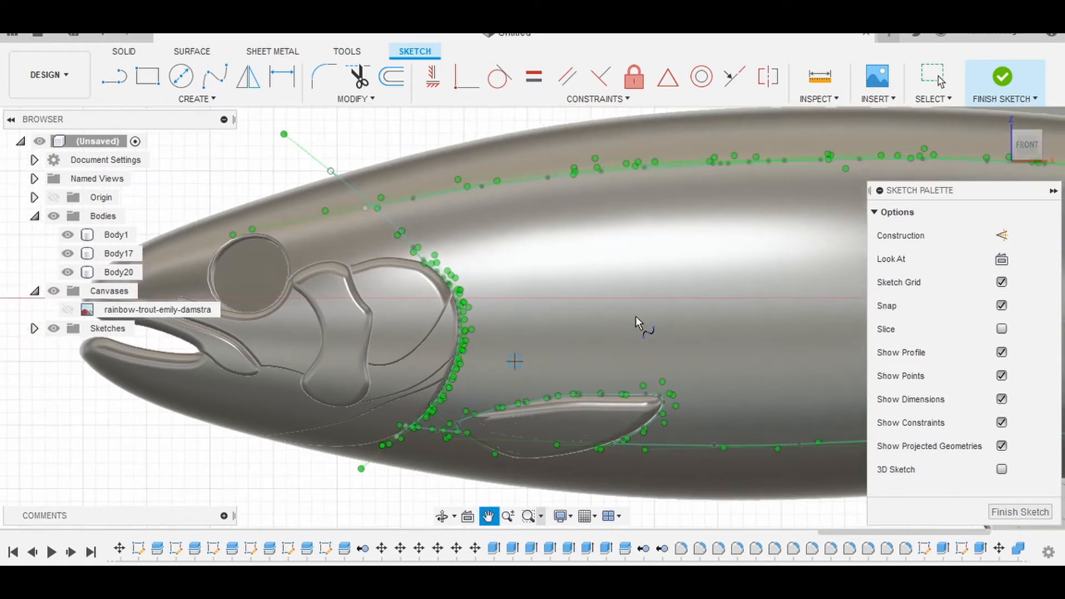
pyautogui.scroll(-3, 648, 317)
pyautogui.moveTo(656, 314); pyautogui.dragTo(476, 386, button='middle')
pyautogui.scroll(-3, 476, 387)
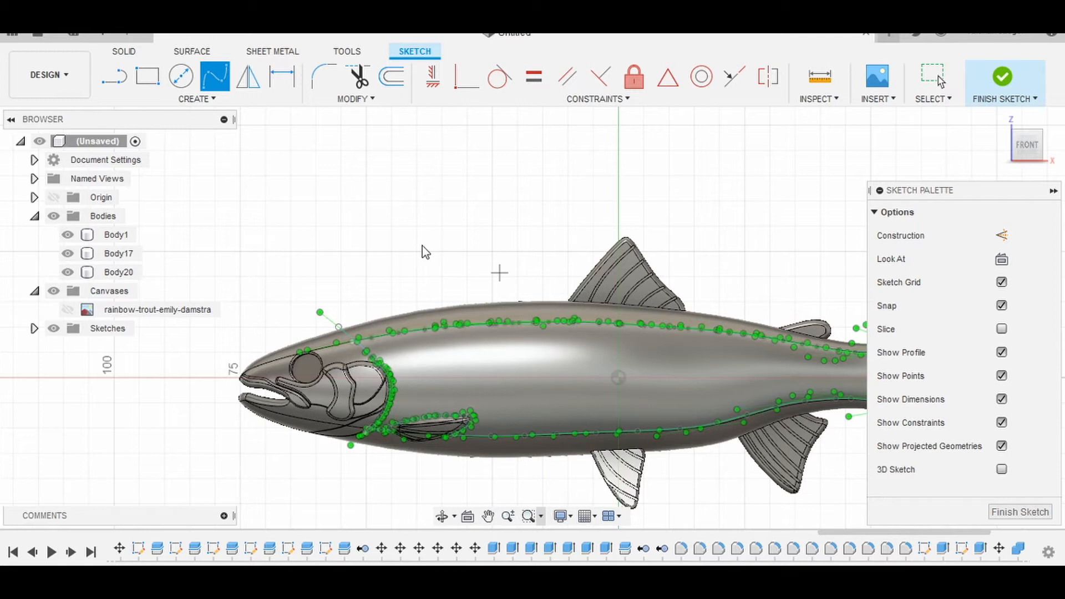
pyautogui.press('Escape')
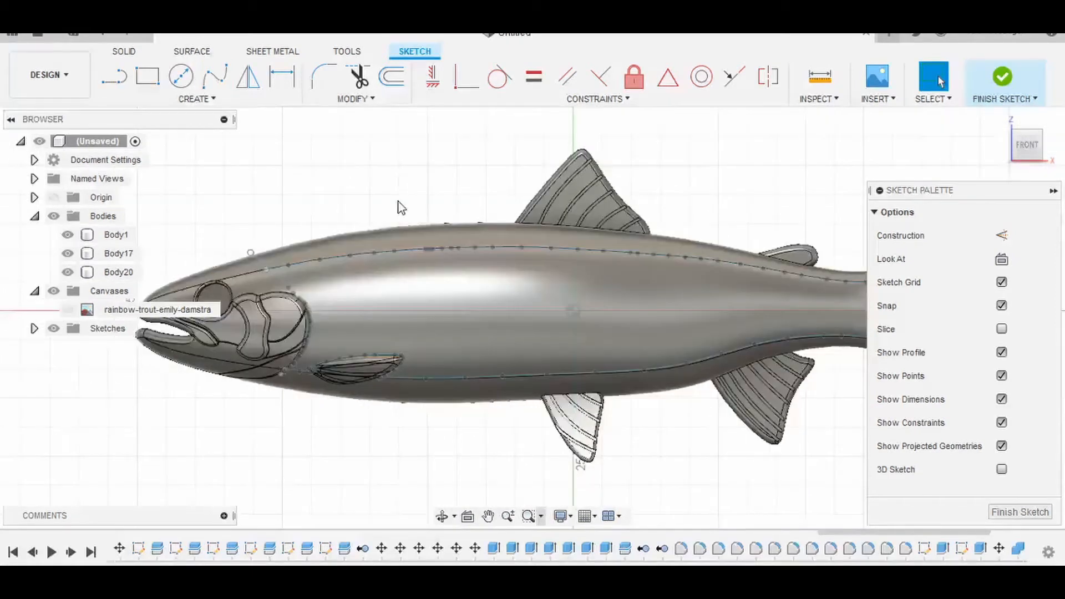
# - Draw a slanted line about 41 mm long across the head, from above the eye to below the throat
pyautogui.click(114, 77)
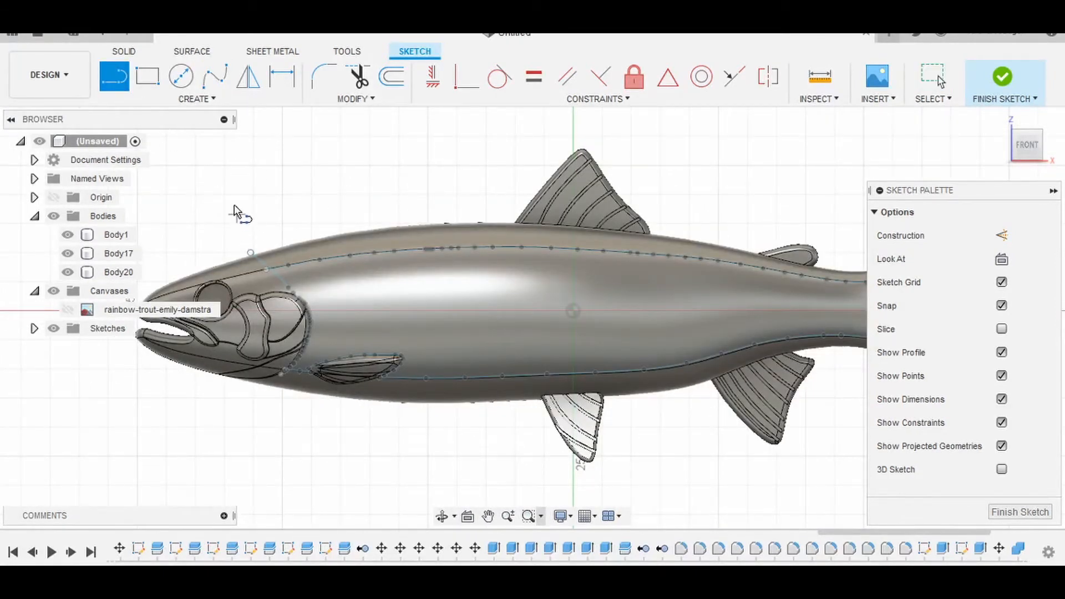
pyautogui.moveTo(225, 197); pyautogui.dragTo(333, 208, button='middle')
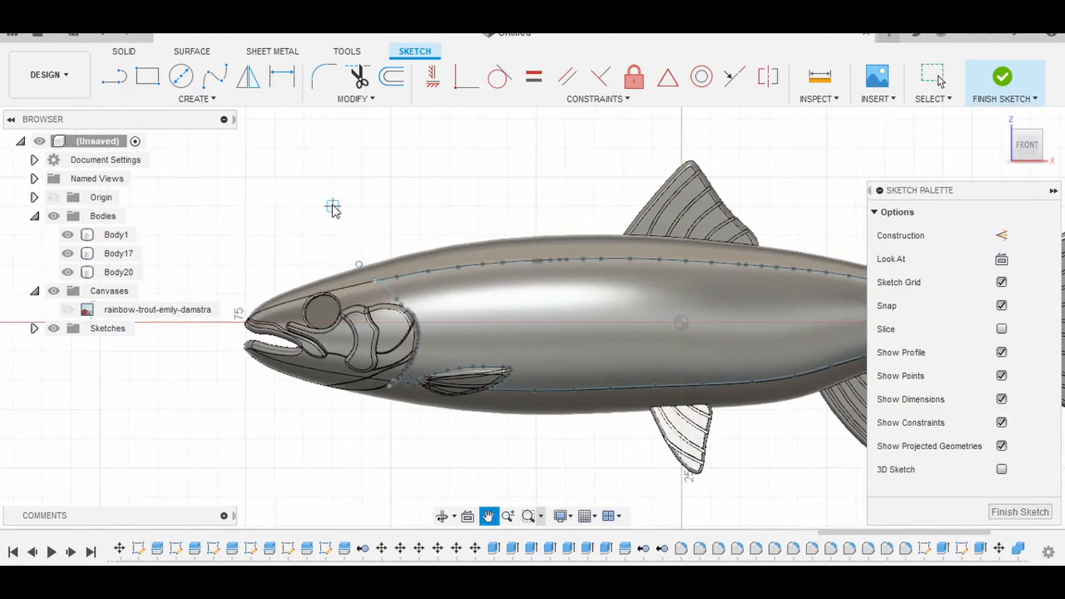
pyautogui.click(303, 207)
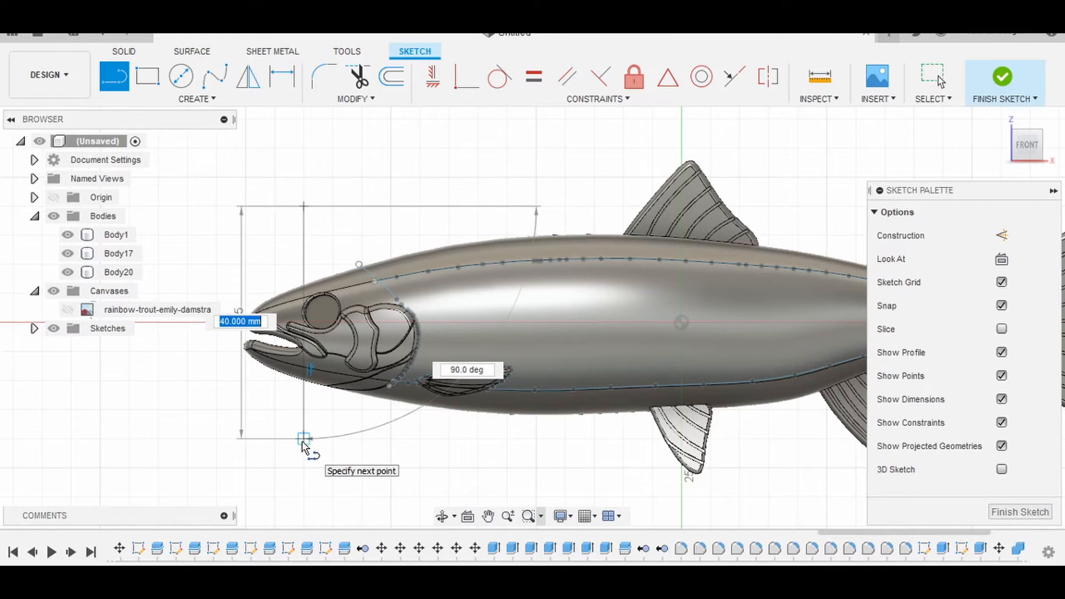
pyautogui.click(362, 438)
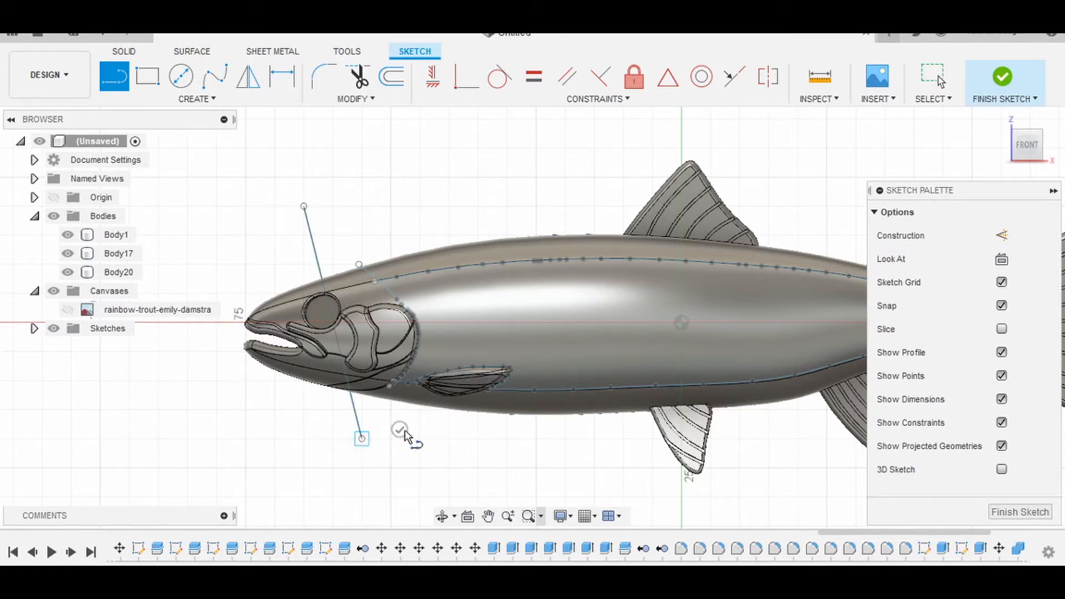
pyautogui.press('Escape')
pyautogui.scroll(-3, 501, 441)
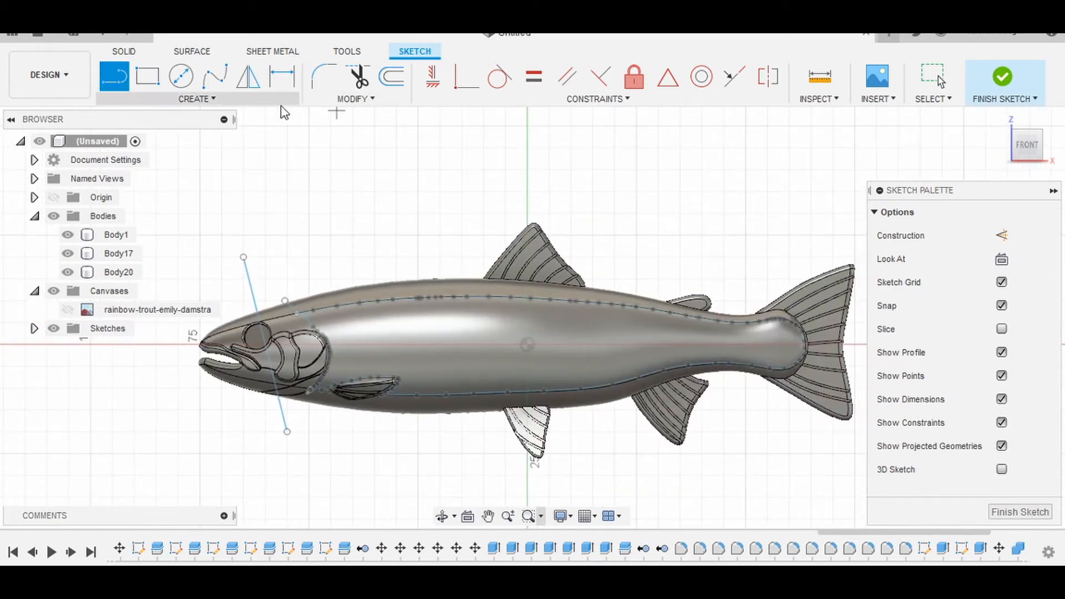
# - Start a rectangular pattern of the slanted line toward the tail with 1.50 mm spacing
pyautogui.click(219, 101)
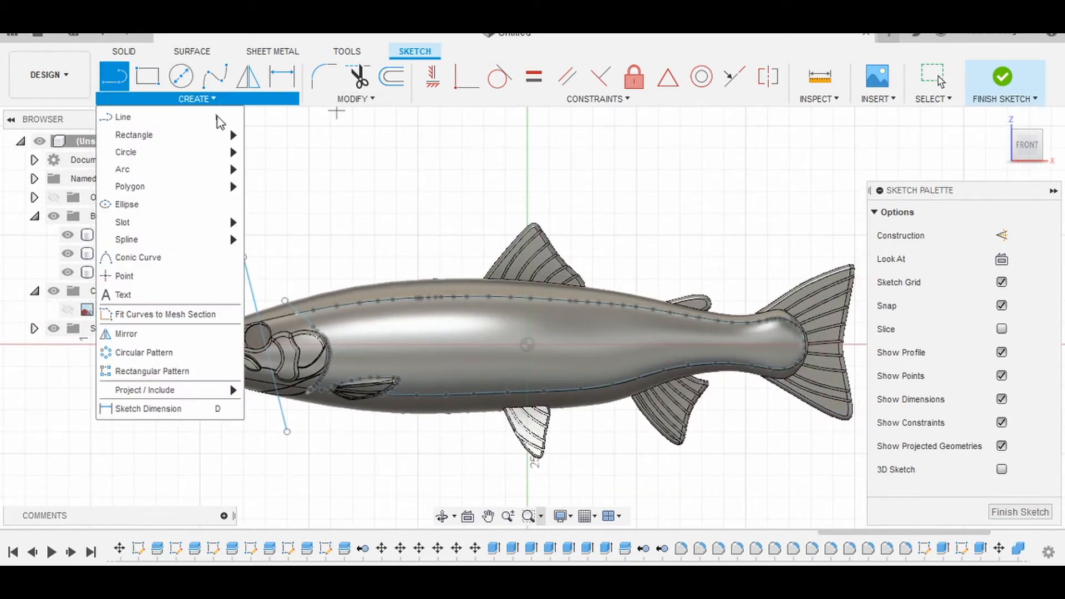
pyautogui.click(196, 379)
pyautogui.click(258, 318)
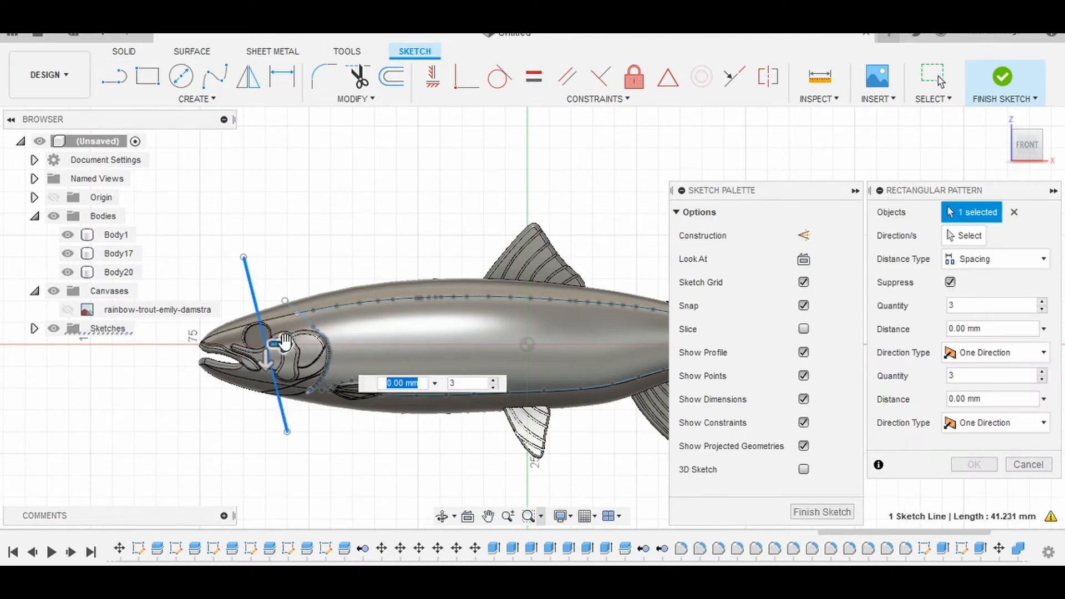
pyautogui.write('5')
pyautogui.press('Tab')
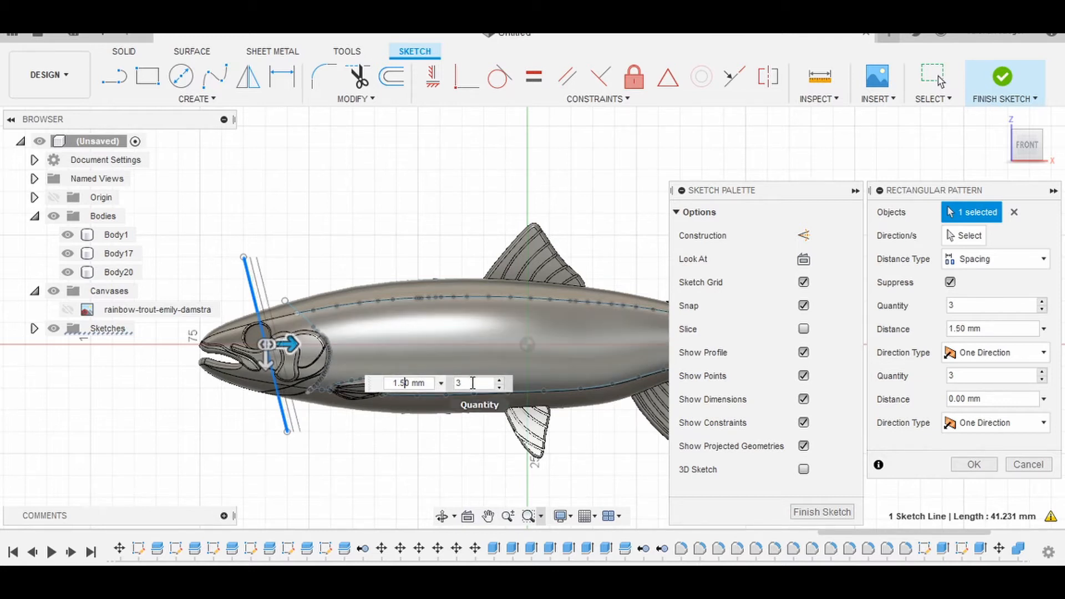
# - Try a quantity of 100 for the line pattern, reduce it to 85 and create the pattern
pyautogui.scroll(-2, 478, 217)
pyautogui.scroll(-1, 478, 226)
pyautogui.moveTo(478, 226); pyautogui.dragTo(424, 241, button='middle')
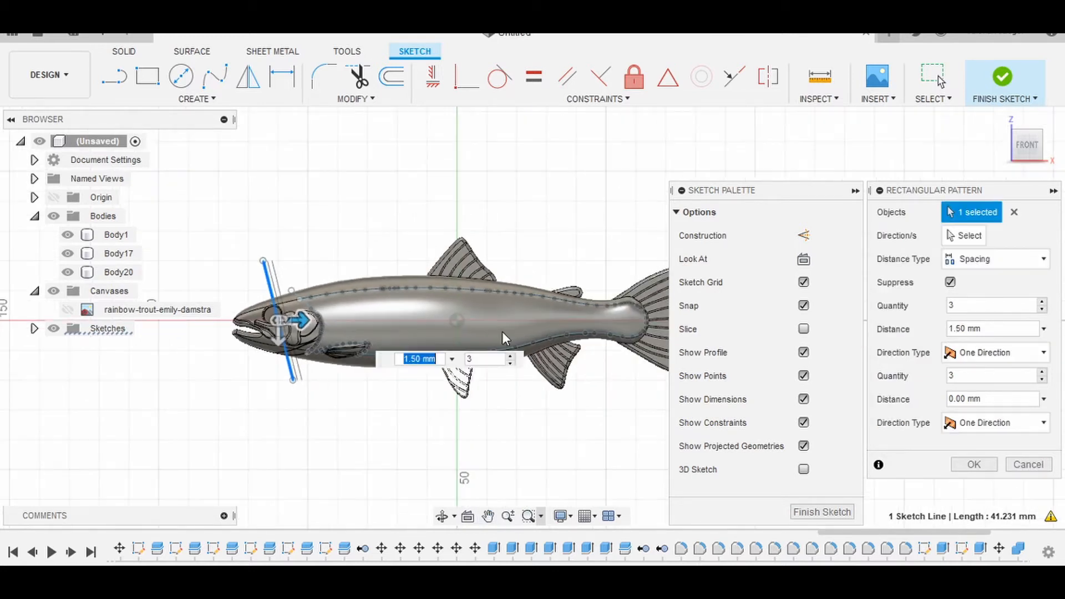
pyautogui.click(483, 362)
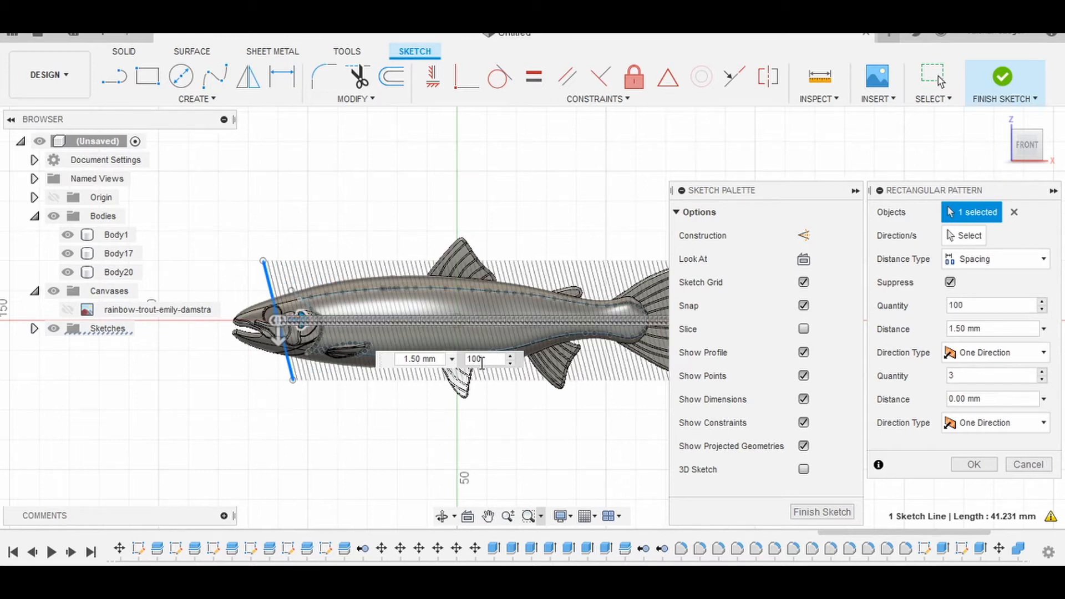
pyautogui.scroll(-2, 524, 246)
pyautogui.moveTo(525, 242); pyautogui.dragTo(497, 248, button='middle')
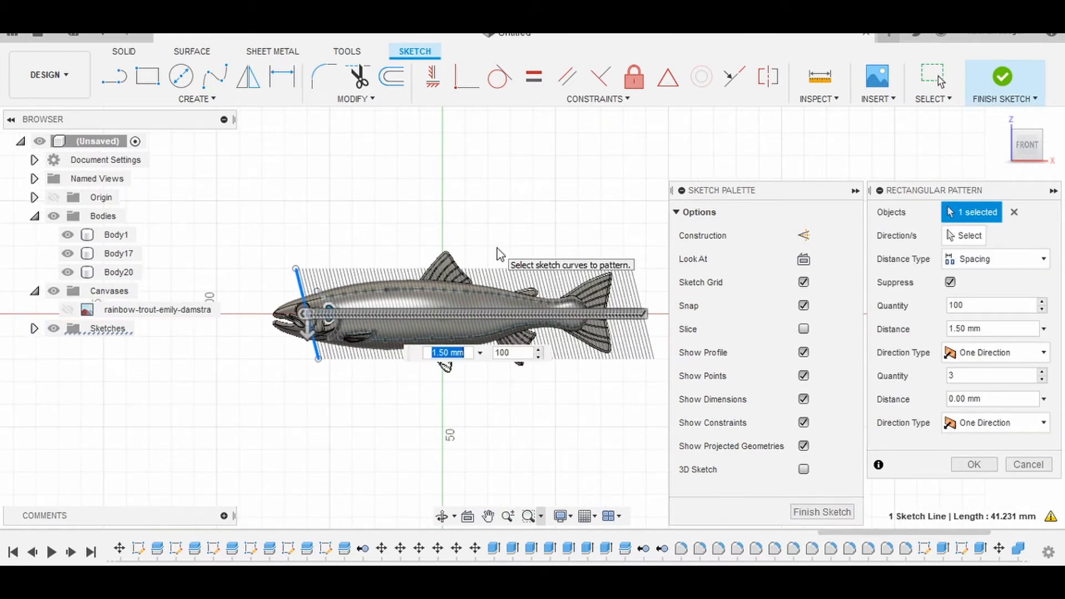
pyautogui.doubleClick(510, 354)
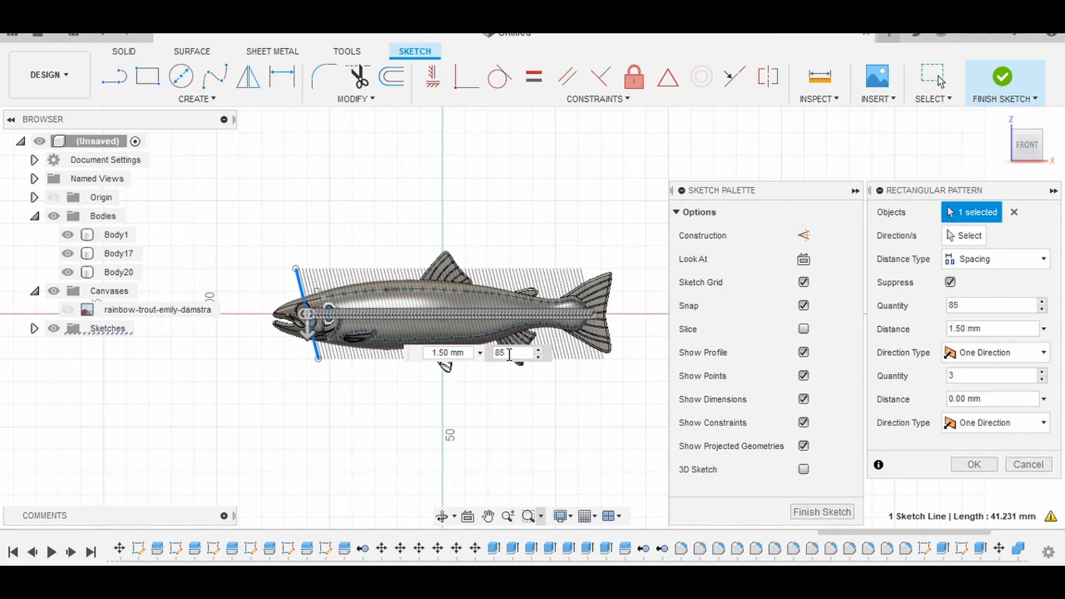
pyautogui.click(974, 465)
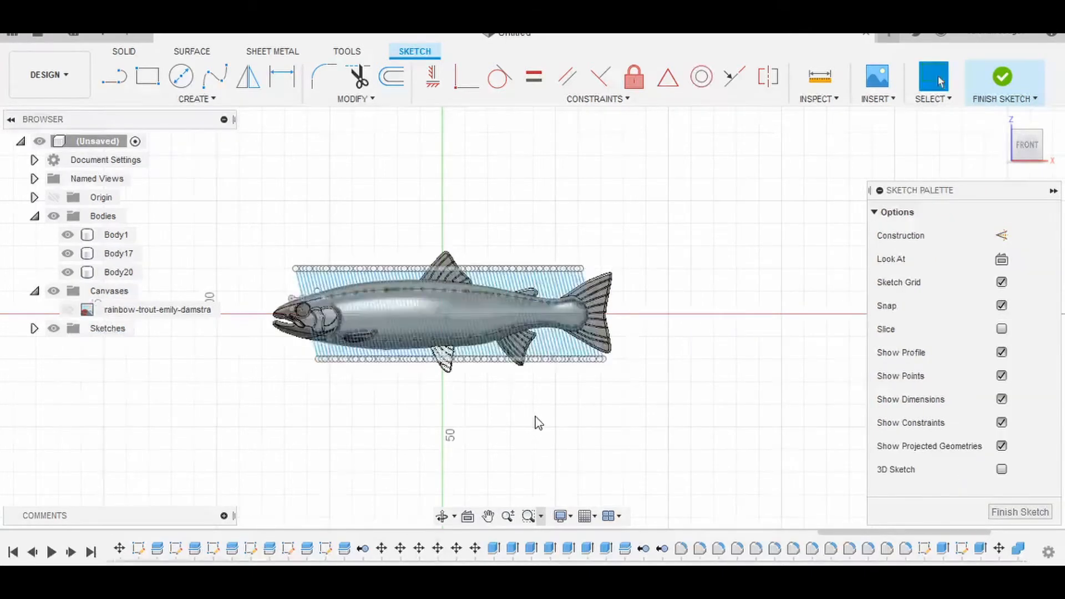
# - Offset the first slanted line at the head by 0.10 mm toward the tail
pyautogui.scroll(8, 278, 283)
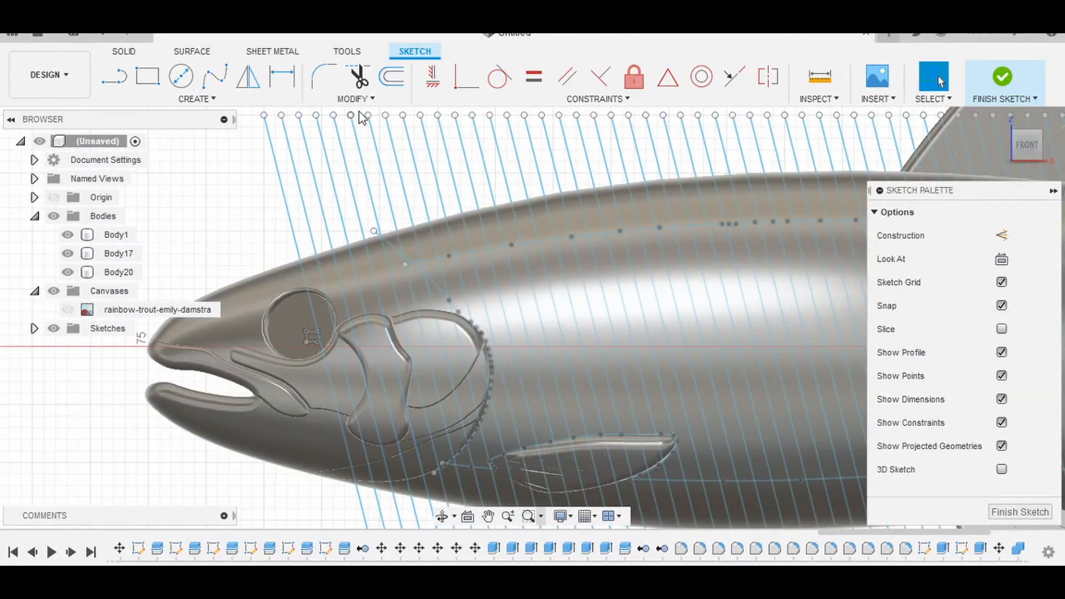
pyautogui.click(355, 98)
pyautogui.click(339, 207)
pyautogui.click(291, 222)
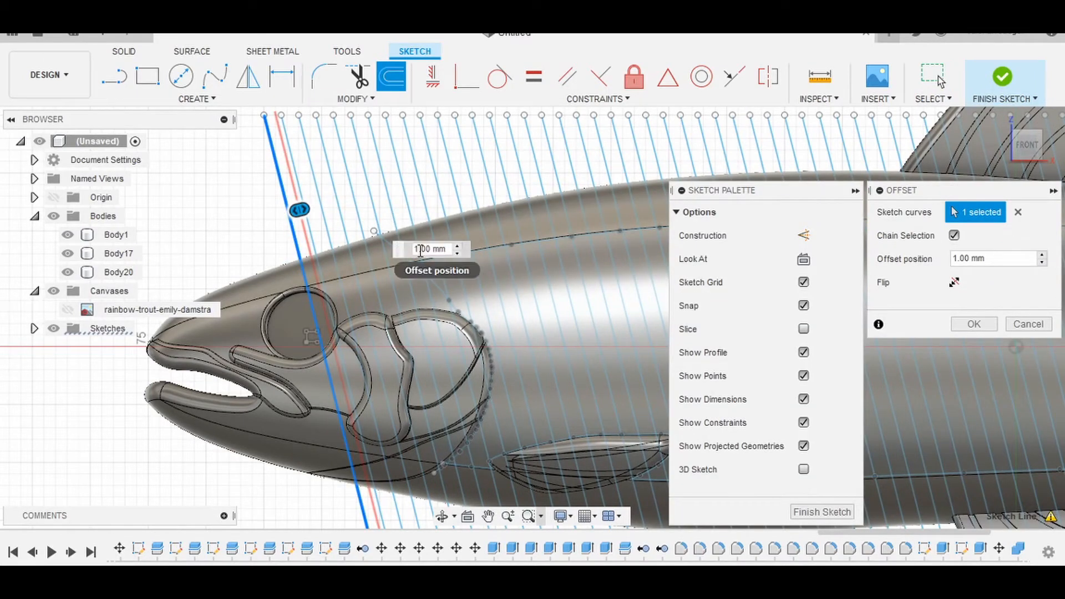
pyautogui.write('0.')
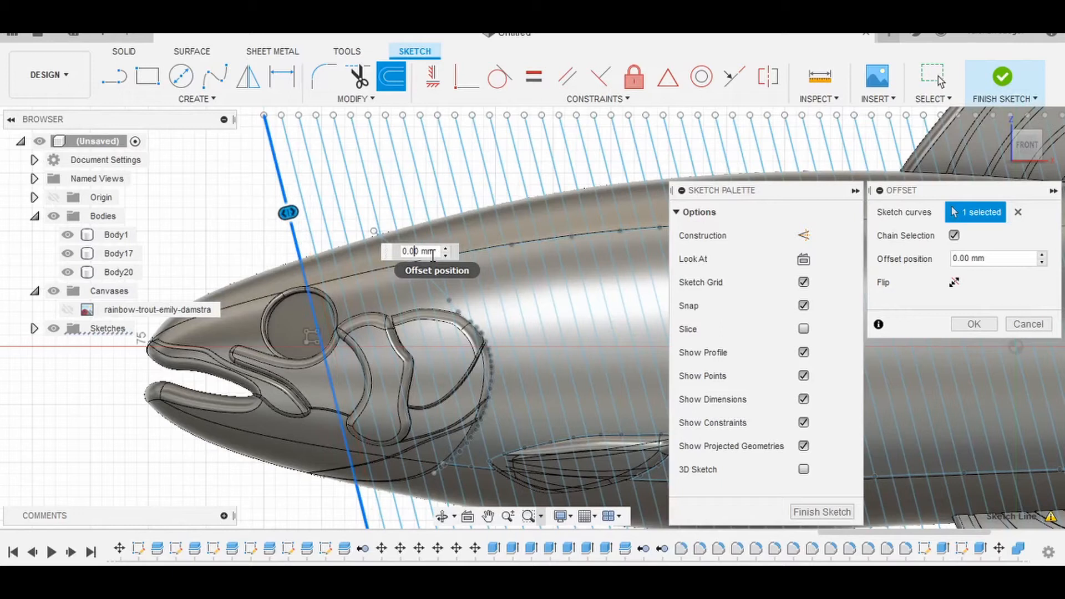
pyautogui.write('1')
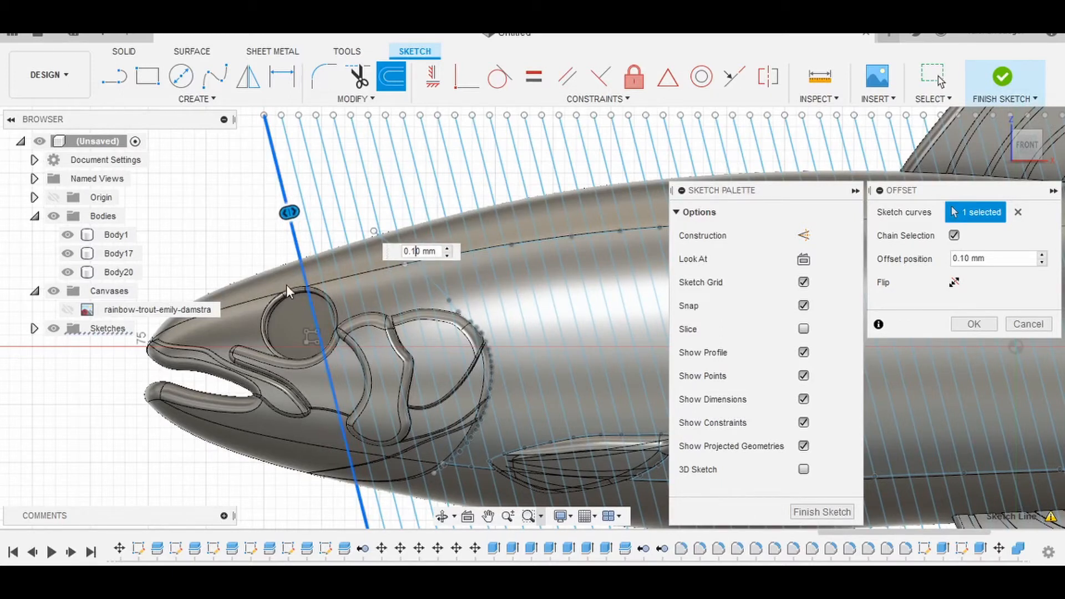
pyautogui.scroll(3, 305, 267)
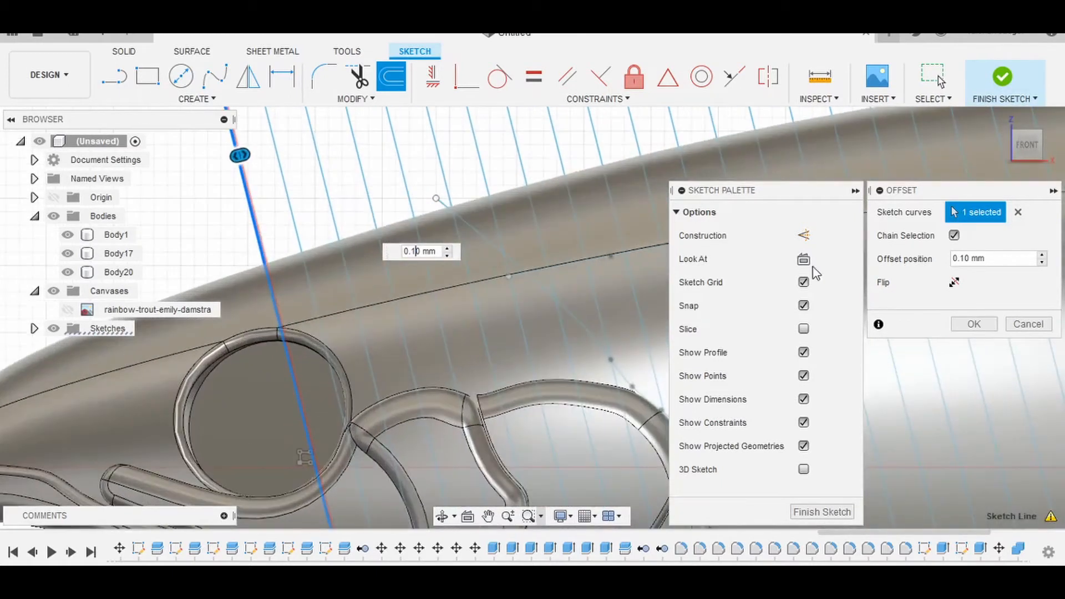
pyautogui.click(968, 324)
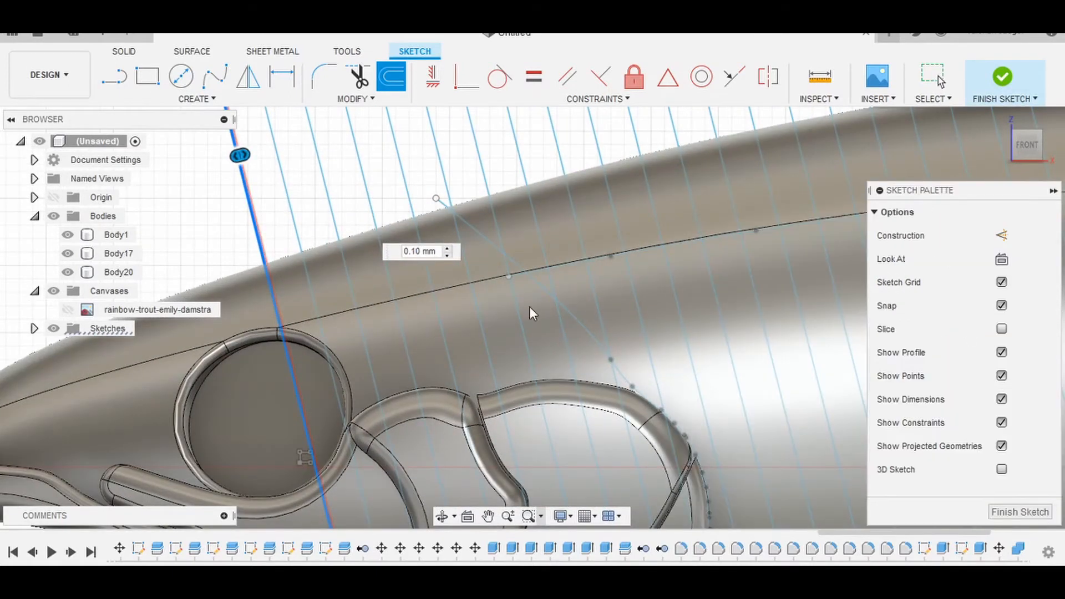
# - Start a rectangular pattern of the offset line toward the tail with 1.50 mm spacing
pyautogui.click(211, 100)
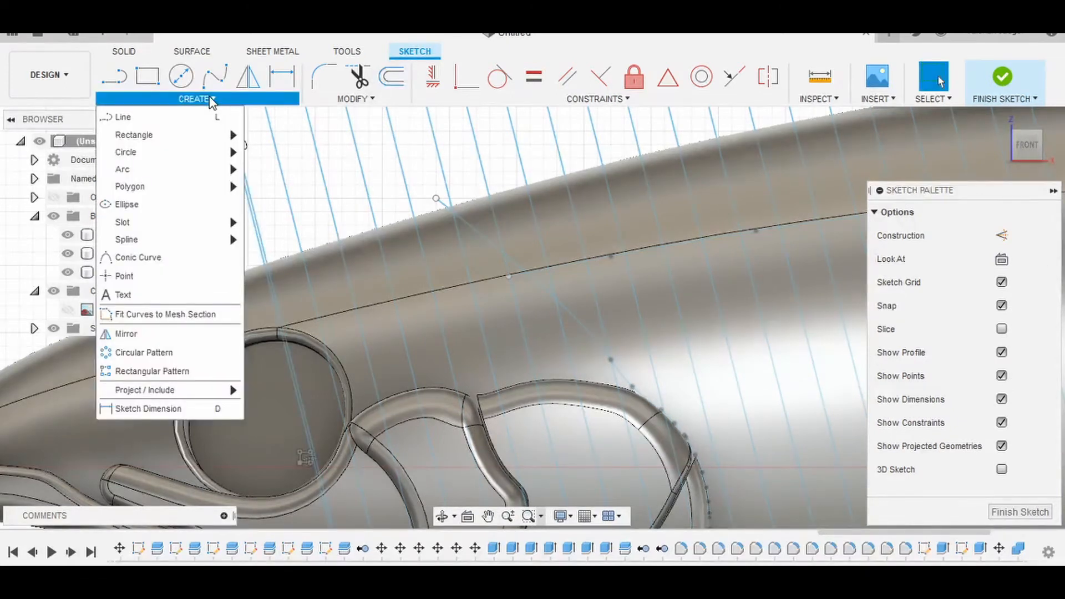
pyautogui.click(153, 371)
pyautogui.scroll(3, 277, 291)
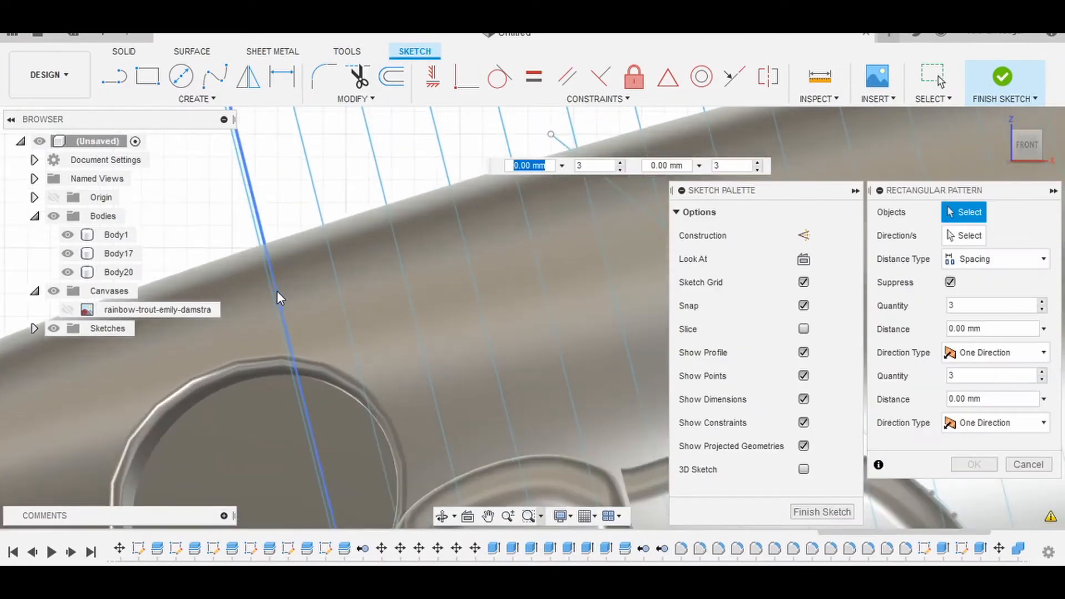
pyautogui.click(278, 288)
pyautogui.scroll(-5, 447, 366)
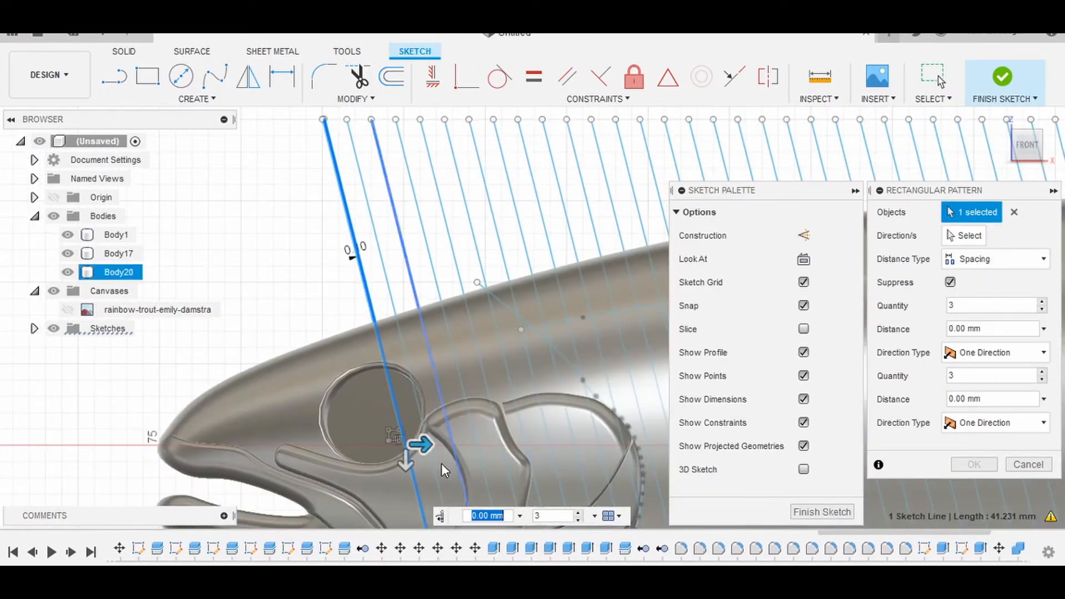
pyautogui.write('2')
pyautogui.press('Tab')
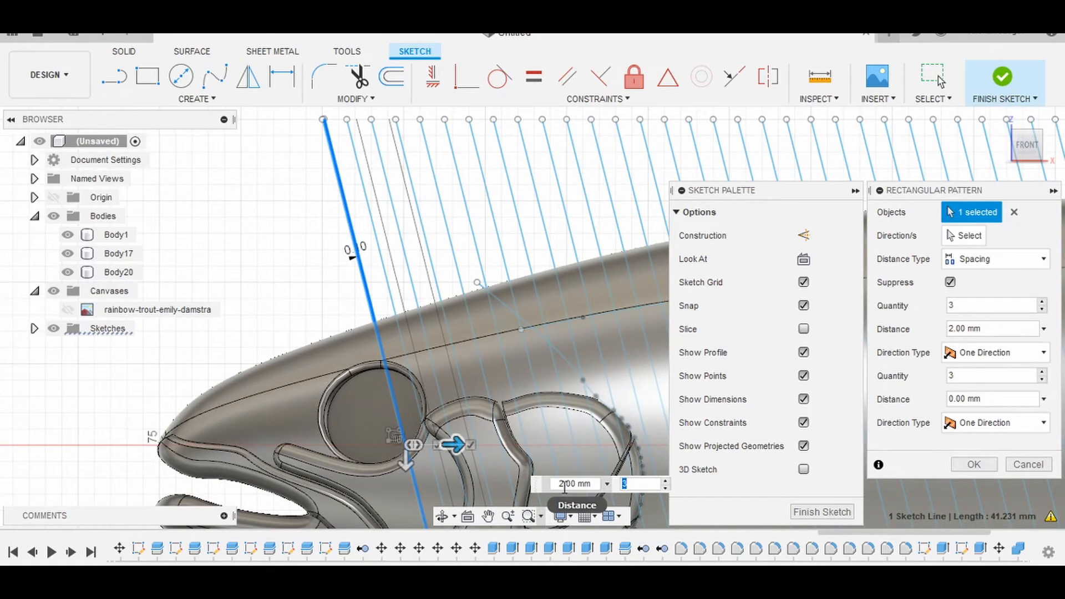
pyautogui.click(565, 485)
pyautogui.write('1')
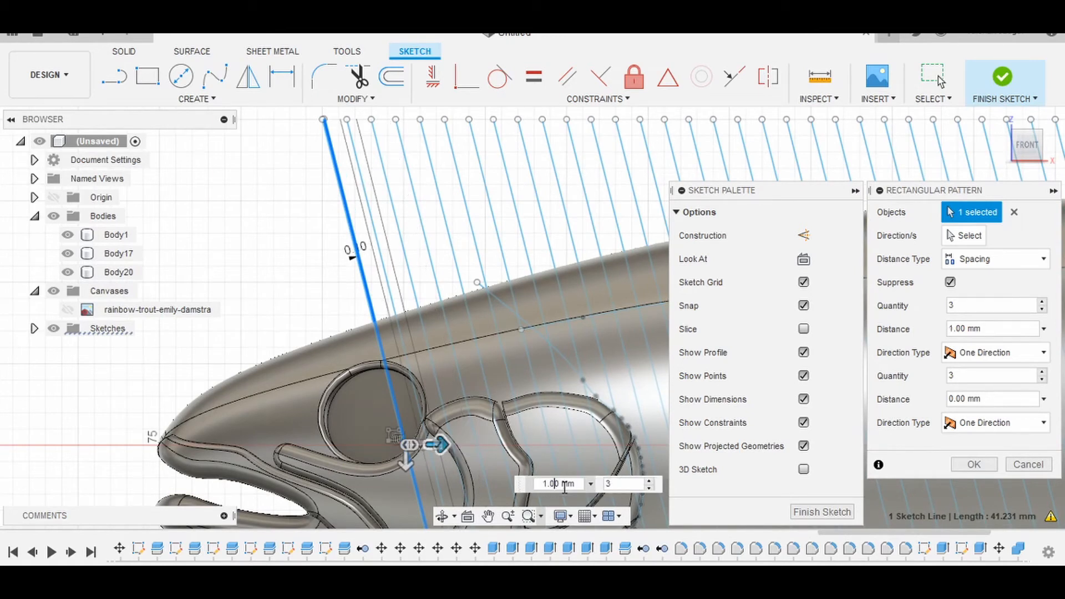
pyautogui.write('.5')
# - Set the offset line's pattern quantity to 85 at 1.50 mm spacing and create the pattern along the body
pyautogui.press('Tab')
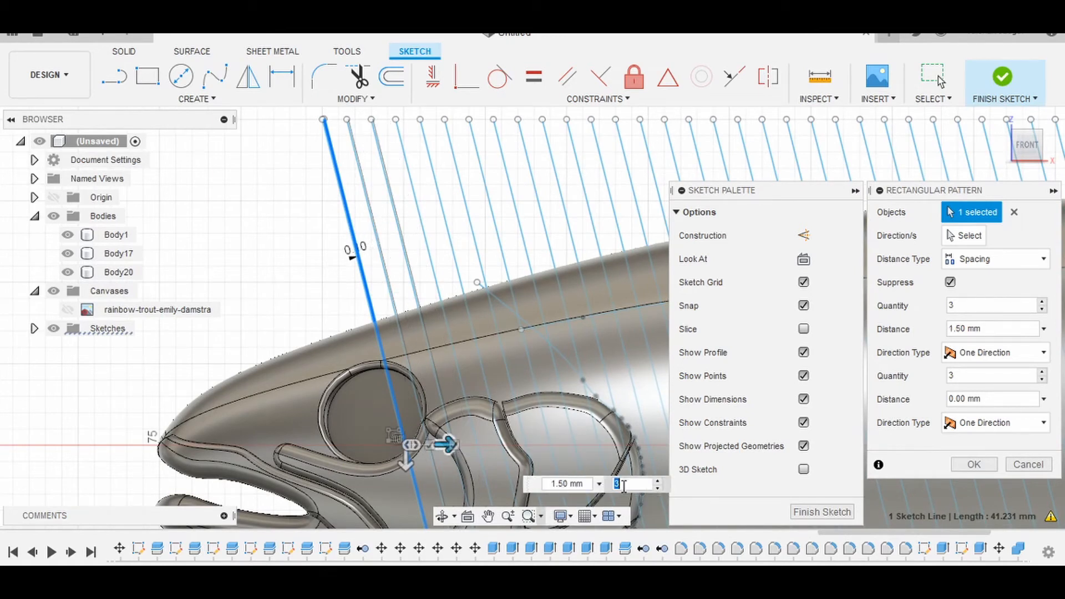
pyautogui.scroll(-4, 523, 398)
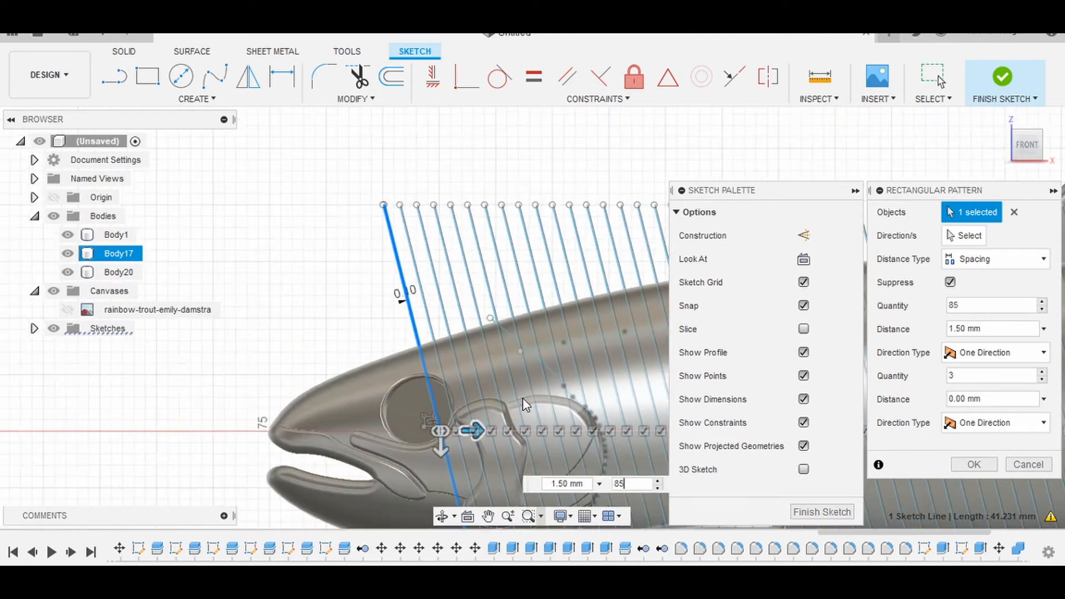
pyautogui.moveTo(534, 391); pyautogui.dragTo(363, 371, button='middle')
pyautogui.moveTo(580, 360); pyautogui.dragTo(283, 360, button='middle')
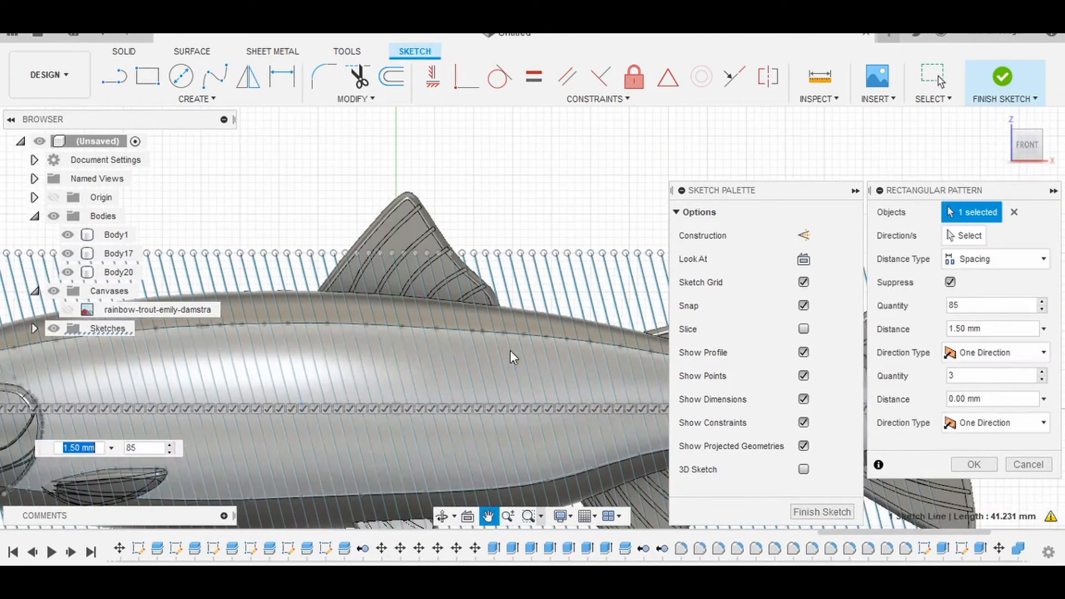
pyautogui.moveTo(509, 351); pyautogui.dragTo(273, 370, button='middle')
pyautogui.scroll(4, 644, 321)
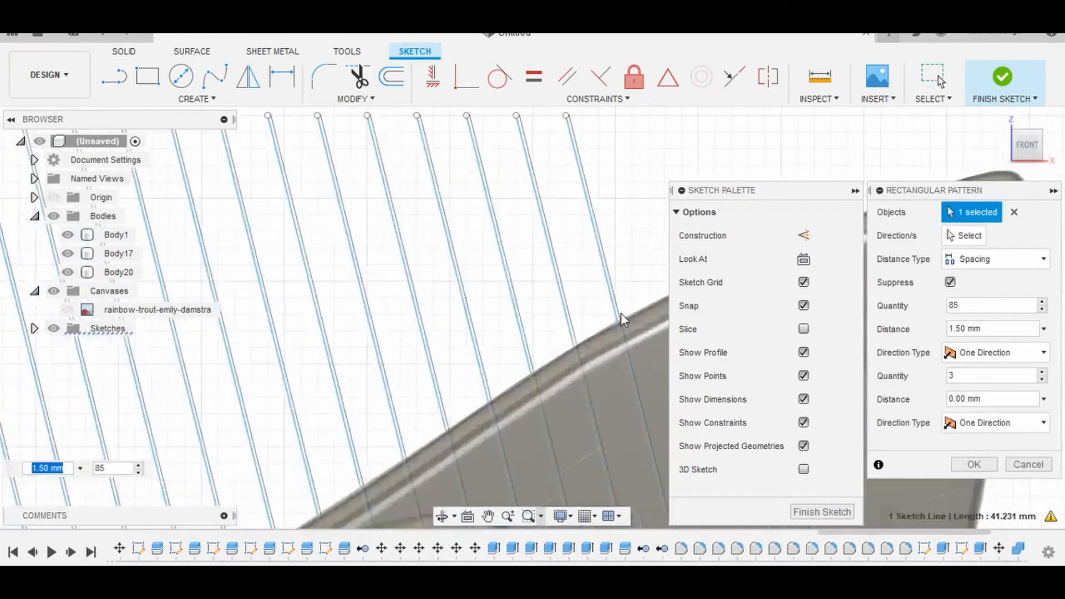
pyautogui.scroll(-6, 621, 314)
pyautogui.scroll(-4, 465, 379)
pyautogui.moveTo(364, 425); pyautogui.dragTo(497, 364, button='middle')
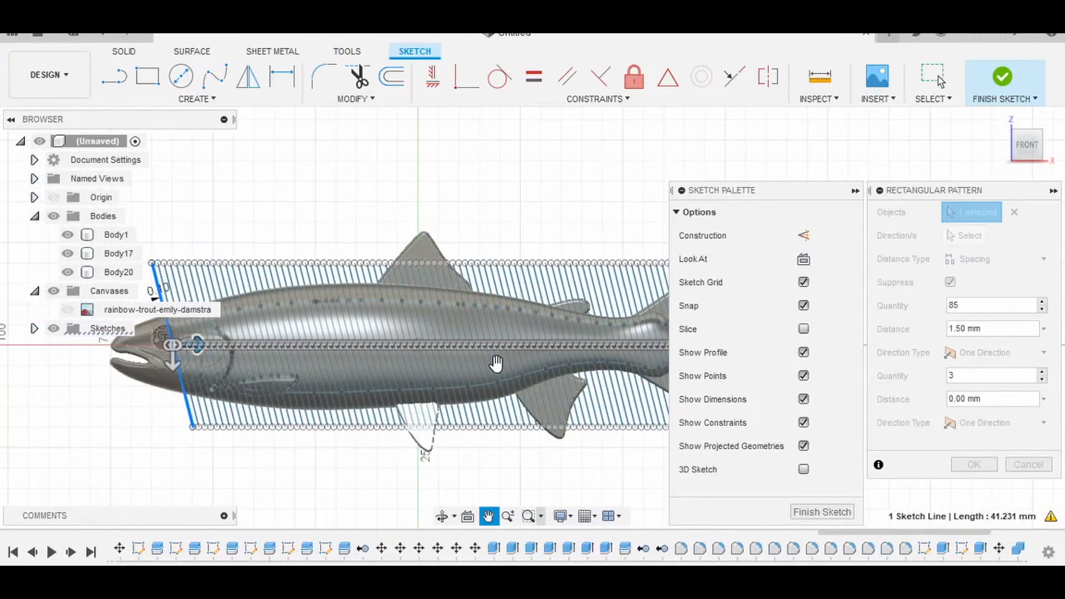
pyautogui.scroll(-3, 498, 366)
pyautogui.moveTo(494, 477); pyautogui.dragTo(412, 476, button='middle')
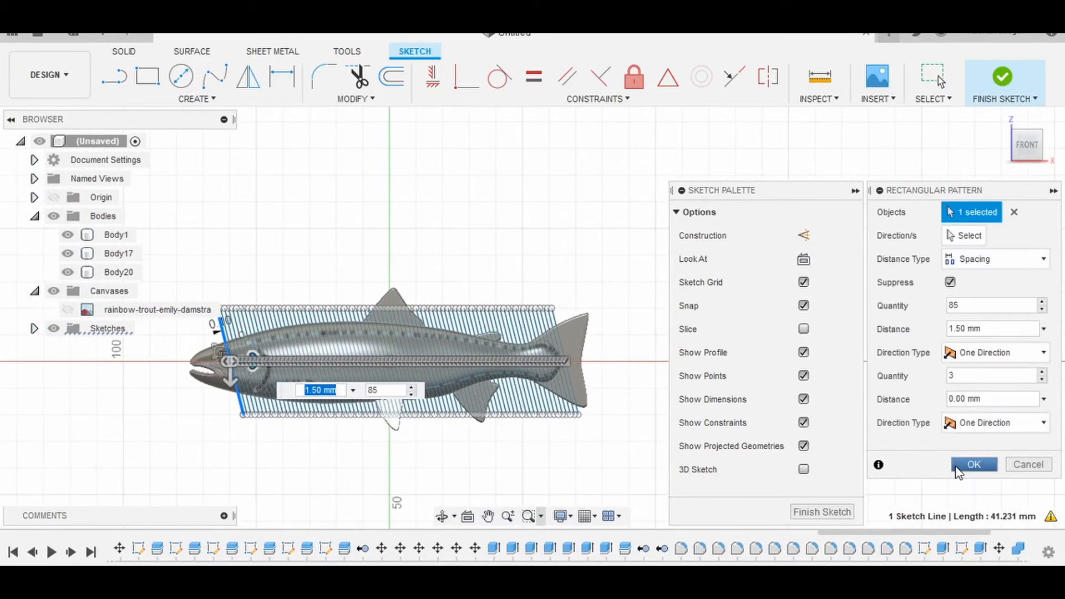
pyautogui.click(974, 464)
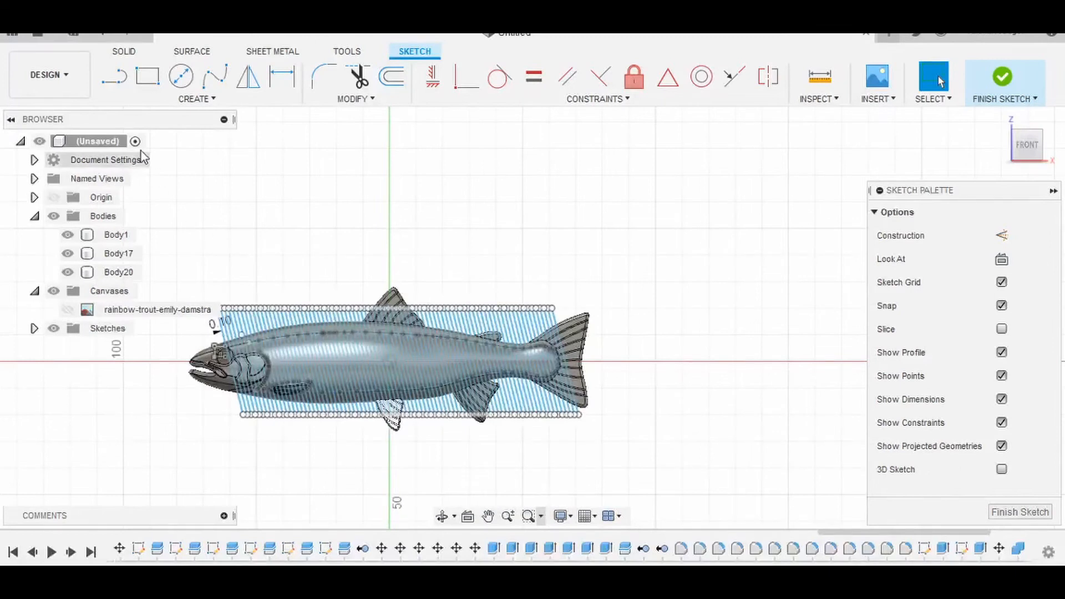
# - Draw an oppositely slanted line just behind the tail fin, about 41.2 mm long at 76 degrees, spanning the height of the line pattern
pyautogui.click(114, 77)
pyautogui.scroll(3, 606, 420)
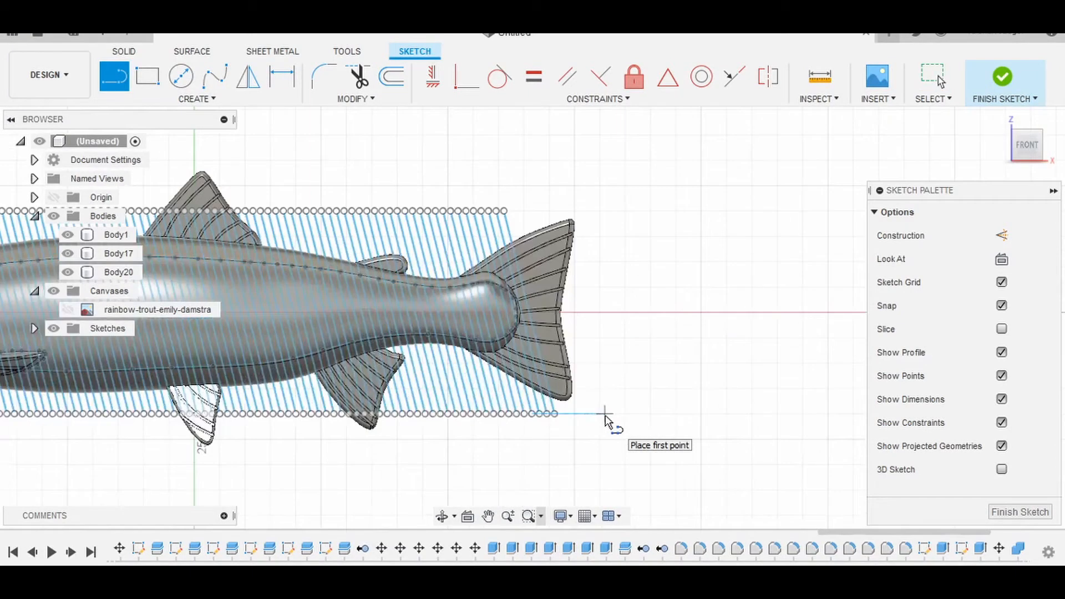
pyautogui.scroll(4, 605, 420)
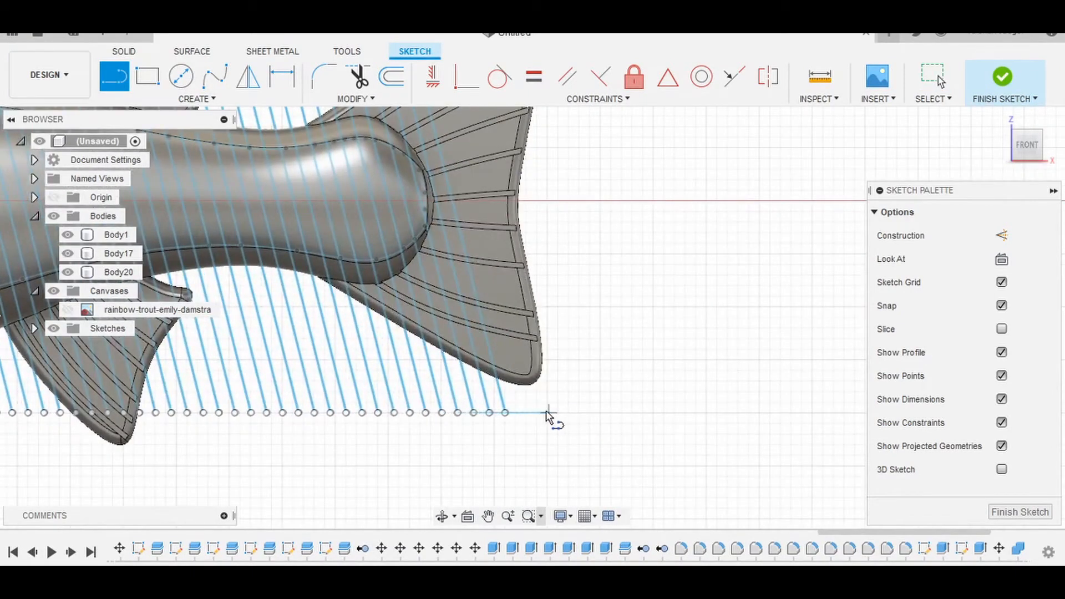
pyautogui.scroll(2, 551, 417)
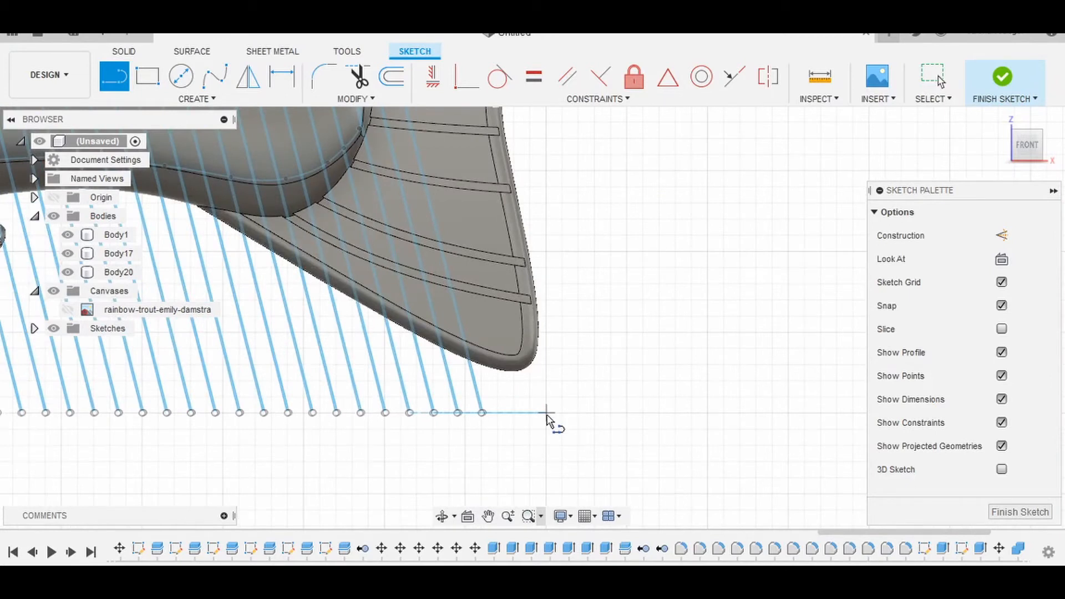
pyautogui.click(546, 413)
pyautogui.scroll(-4, 655, 325)
pyautogui.scroll(-3, 700, 272)
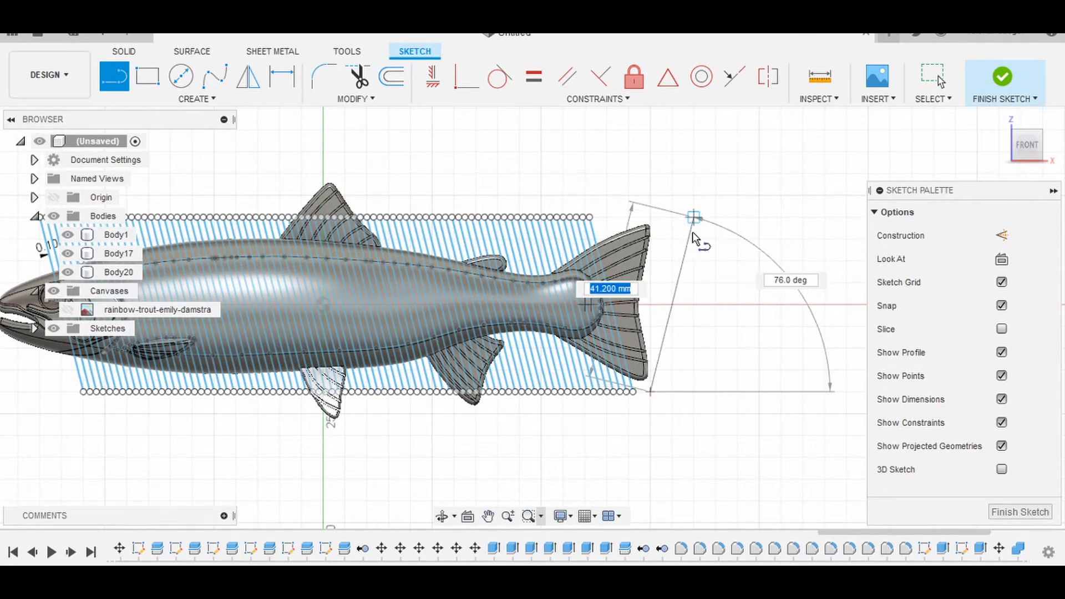
pyautogui.click(693, 217)
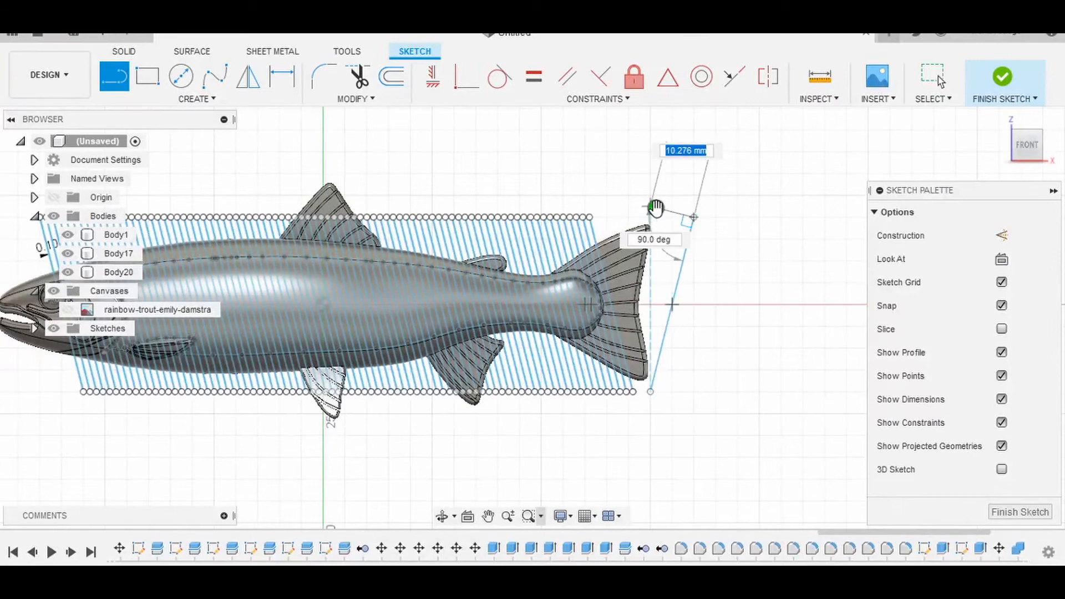
pyautogui.press('Escape')
# - Start a rectangular pattern of the new line behind the tail, running toward the head with -1.50 mm spacing
pyautogui.click(211, 100)
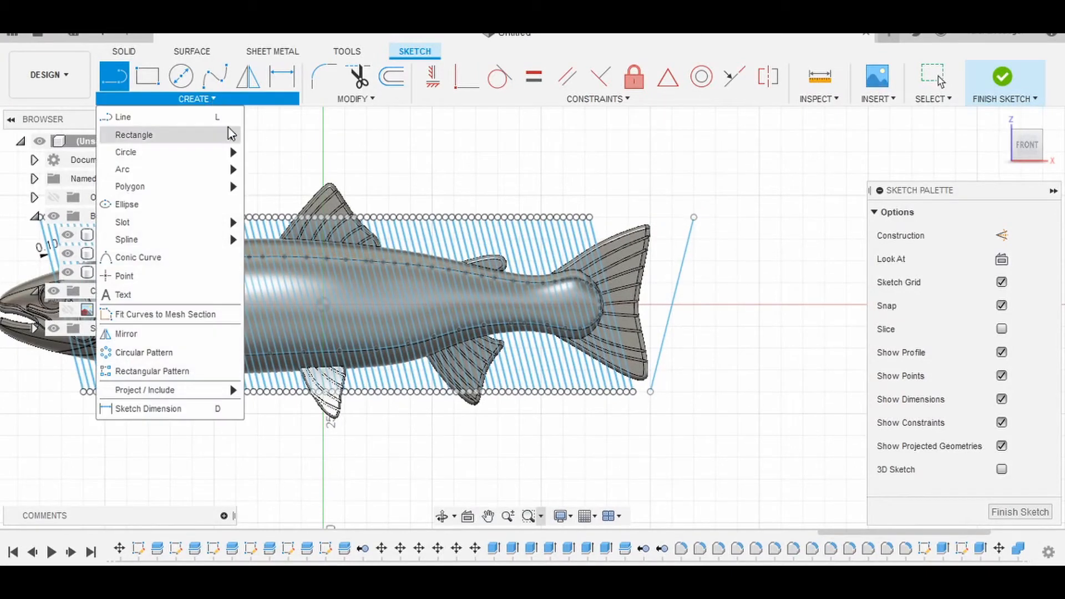
pyautogui.click(182, 378)
pyautogui.moveTo(555, 458); pyautogui.dragTo(428, 450, button='middle')
pyautogui.click(547, 313)
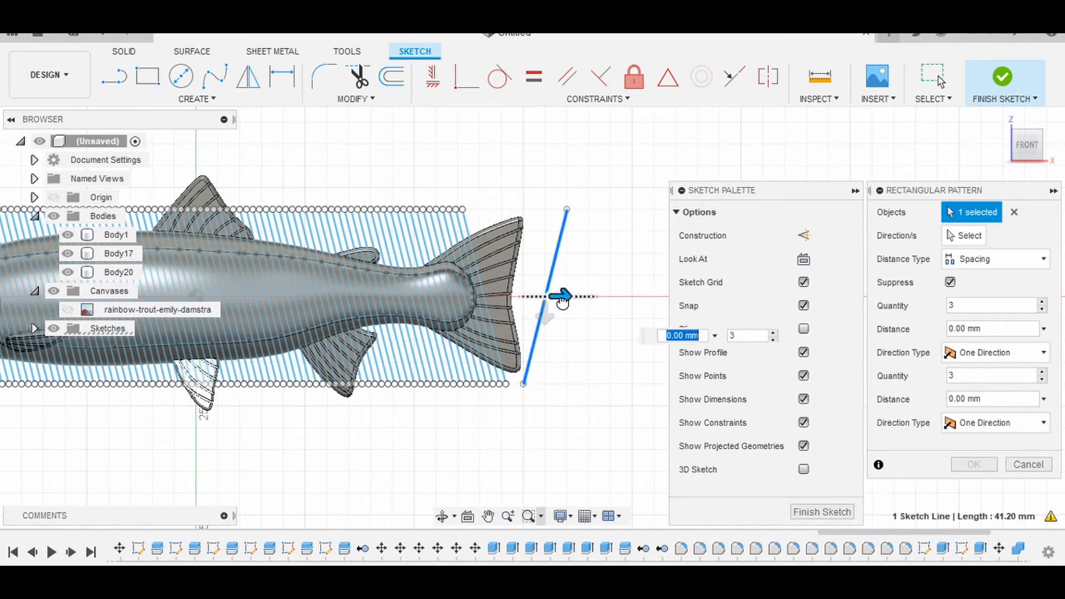
pyautogui.moveTo(559, 297); pyautogui.dragTo(510, 297)
pyautogui.click(652, 337)
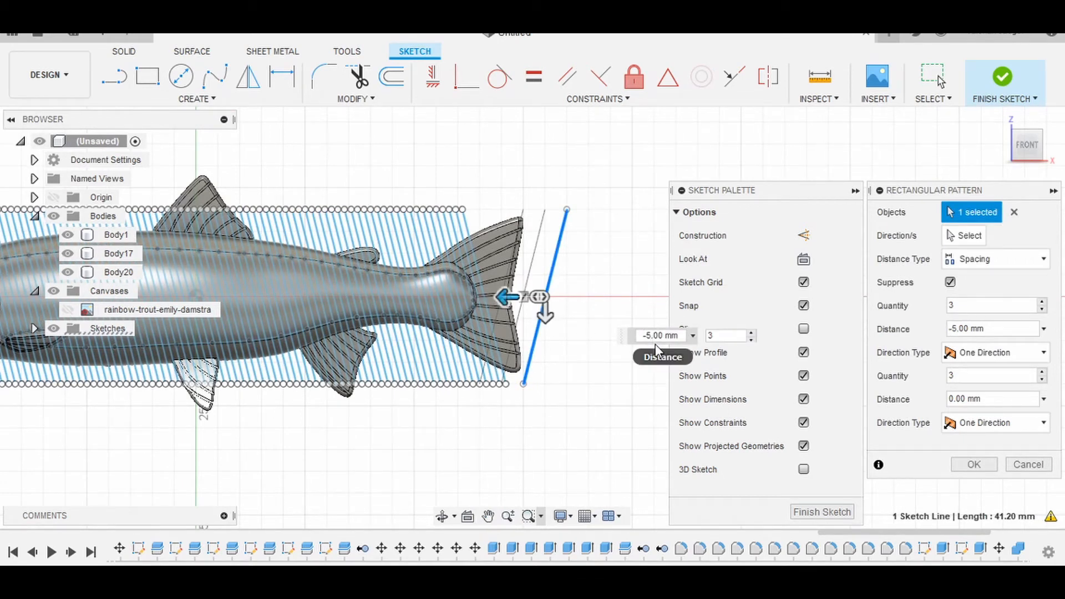
pyautogui.scroll(4, 654, 344)
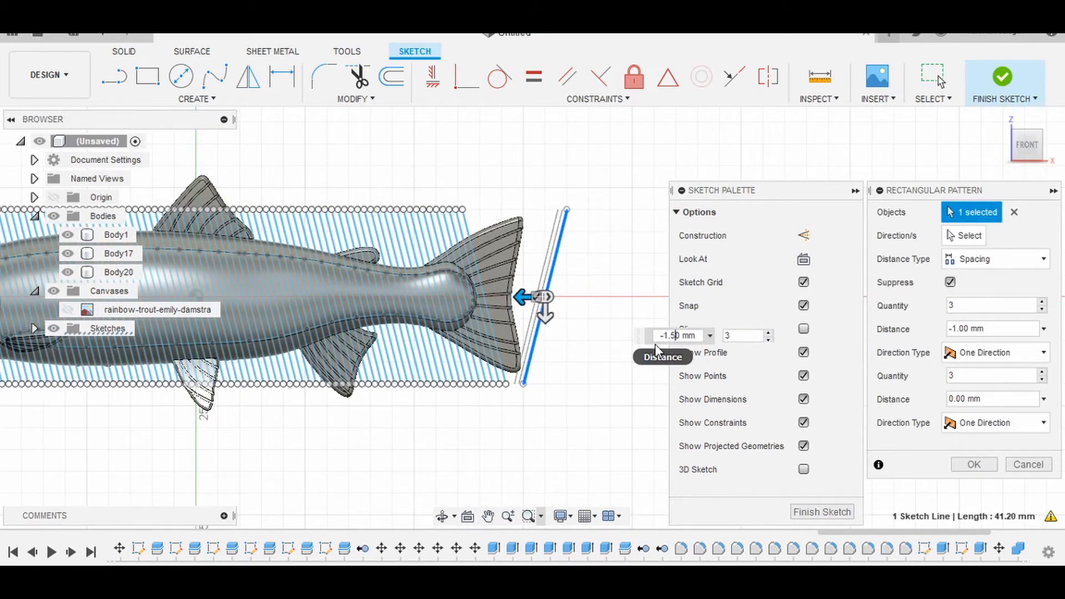
pyautogui.scroll(-1, 655, 344)
# - Set the reverse-slanted line pattern's quantity to 90 and create the pattern
pyautogui.click(747, 336)
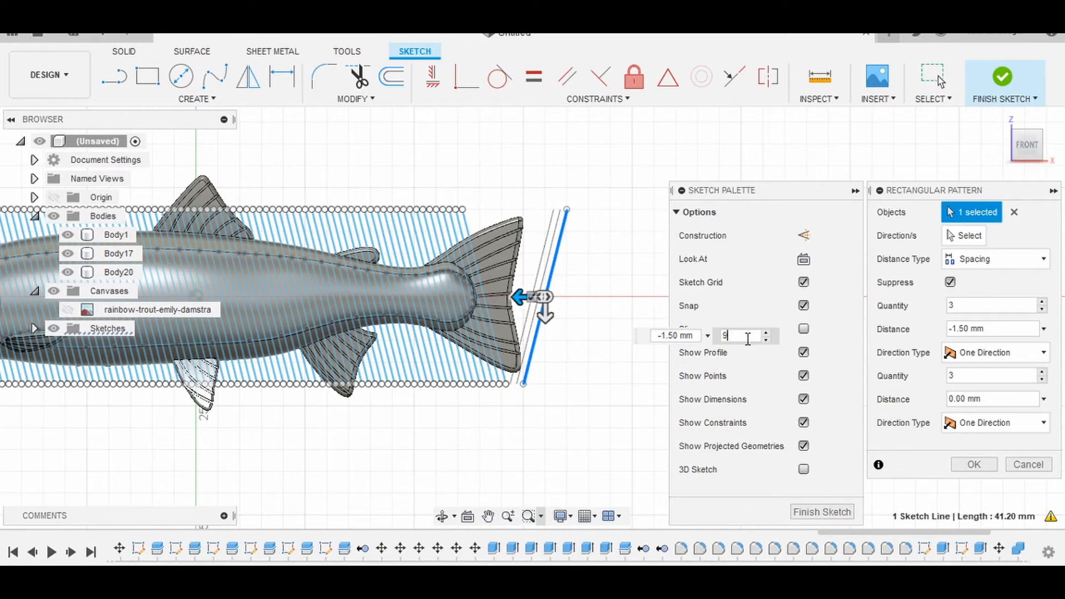
pyautogui.moveTo(438, 415)
pyautogui.mouseDown(button='middle')
pyautogui.moveTo(549, 409)
pyautogui.moveTo(634, 434)
pyautogui.mouseUp(button='middle')
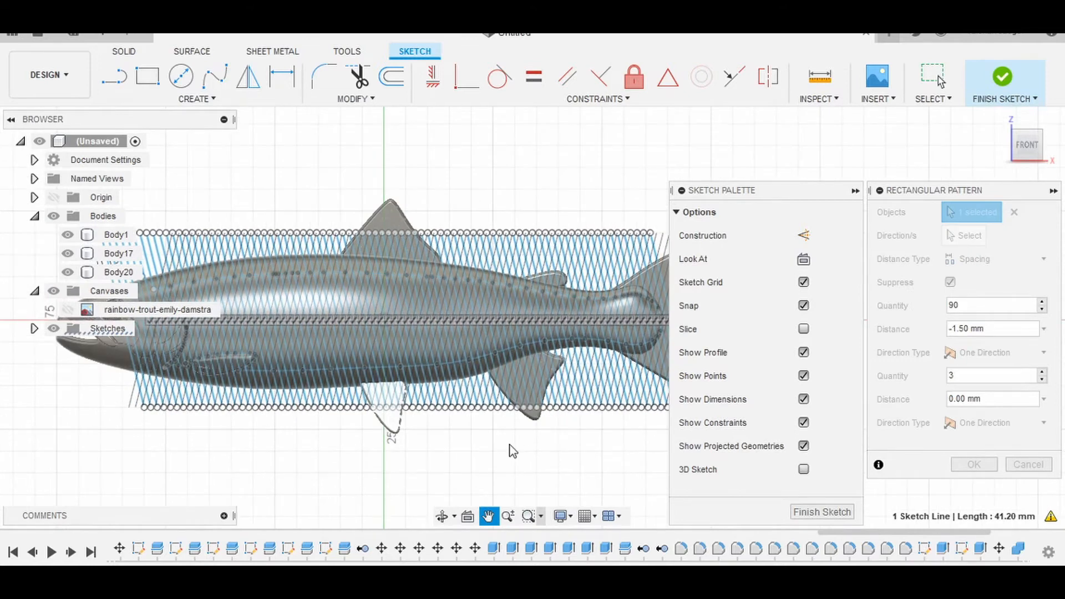
pyautogui.scroll(-1, 553, 451)
pyautogui.moveTo(554, 452); pyautogui.dragTo(525, 456, button='middle')
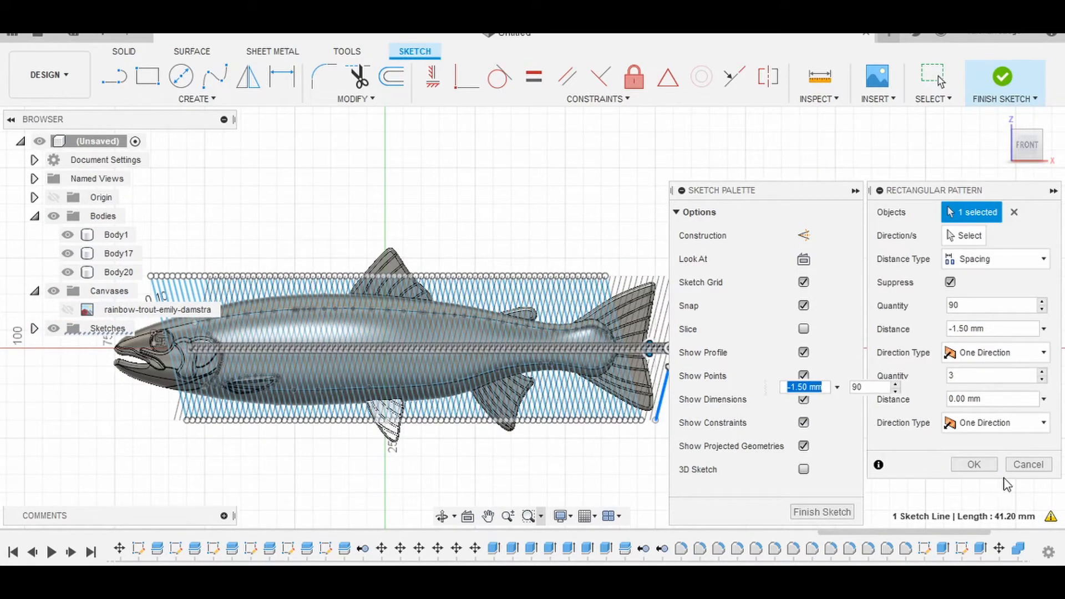
pyautogui.click(974, 465)
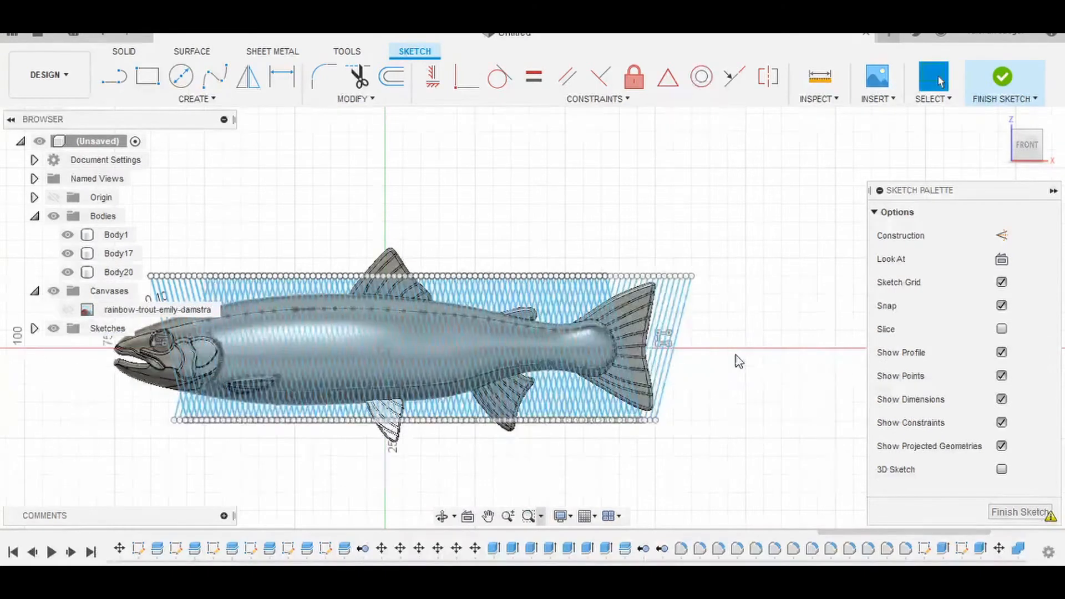
# - Offset the rearmost reverse-slanted line behind the tail by 0.10 mm toward the head
pyautogui.click(678, 336)
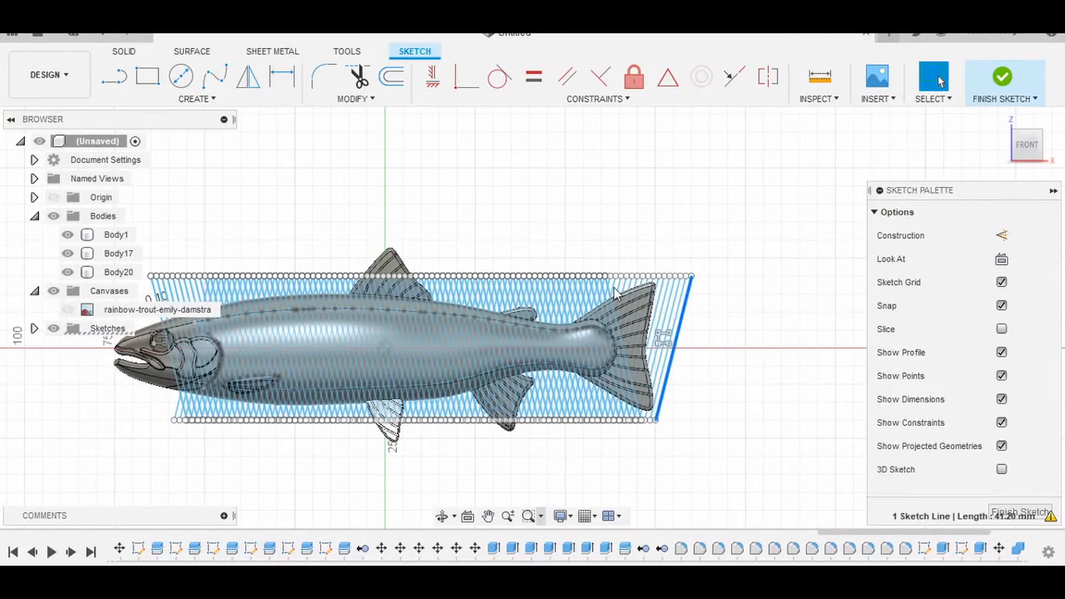
pyautogui.click(364, 98)
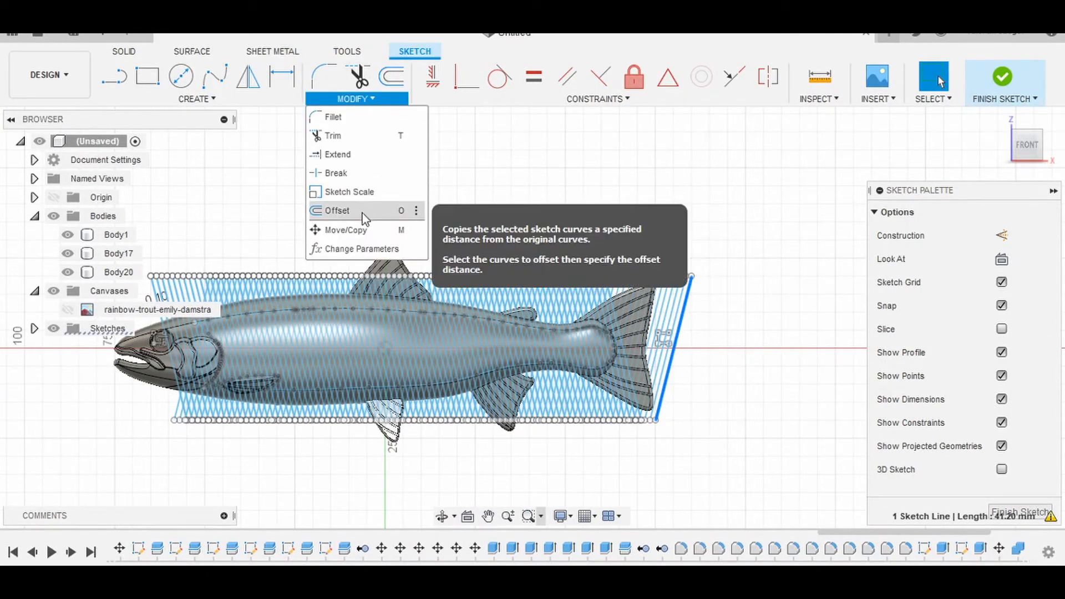
pyautogui.click(361, 211)
pyautogui.scroll(8, 638, 333)
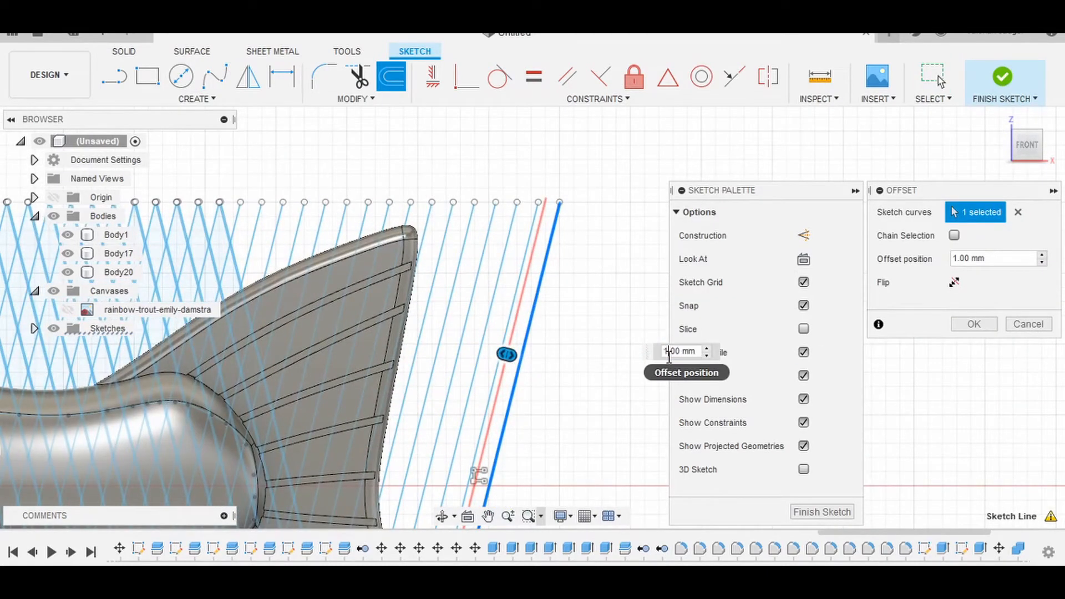
pyautogui.write('0.')
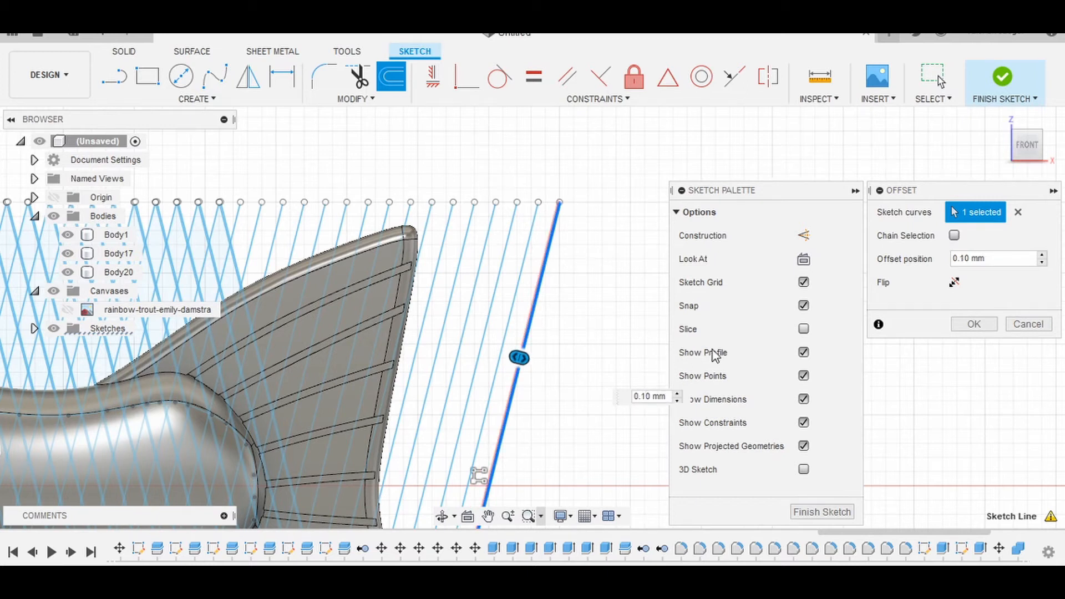
pyautogui.scroll(2, 289, 261)
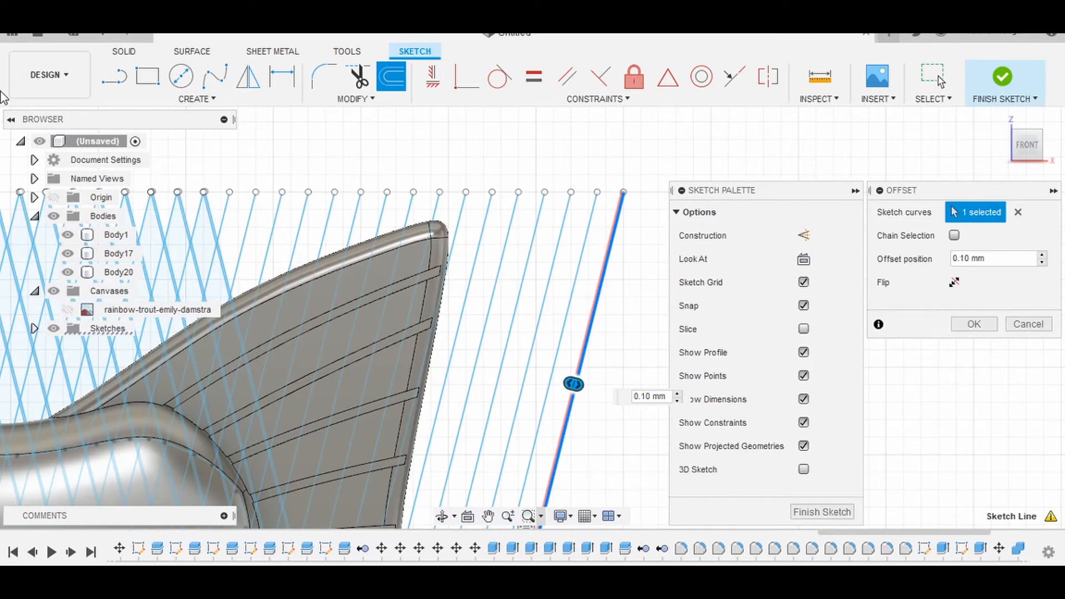
pyautogui.scroll(5, 204, 198)
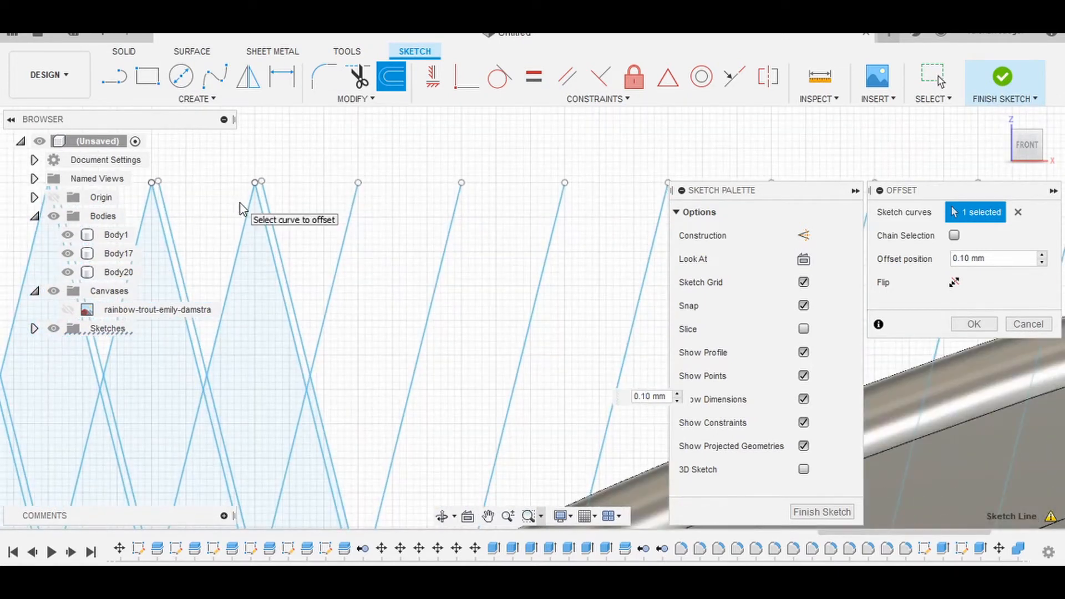
pyautogui.scroll(-5, 285, 240)
pyautogui.scroll(-1, 330, 270)
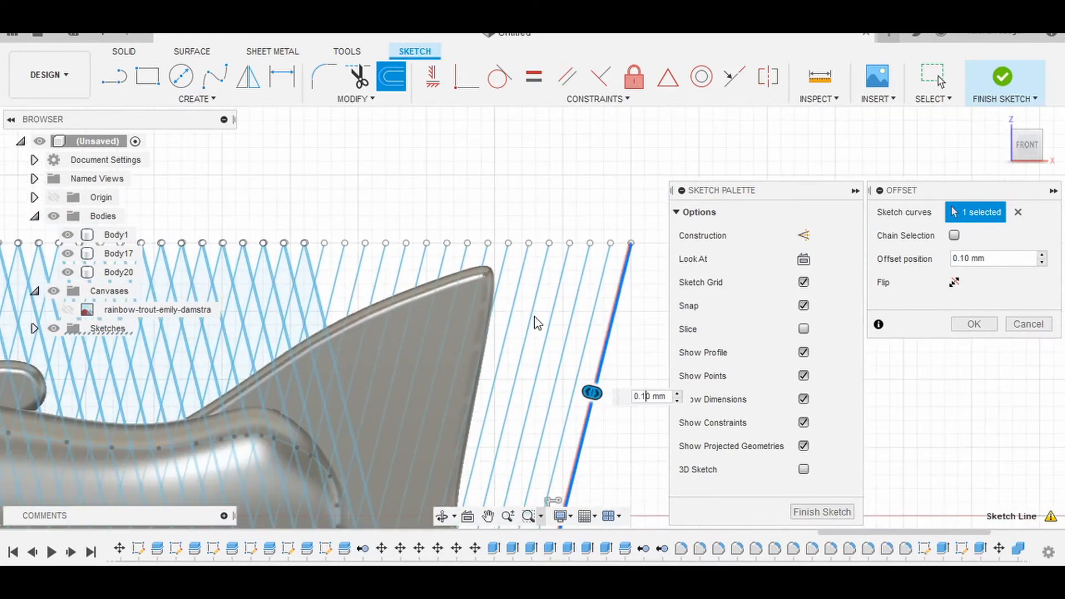
pyautogui.scroll(-1, 547, 314)
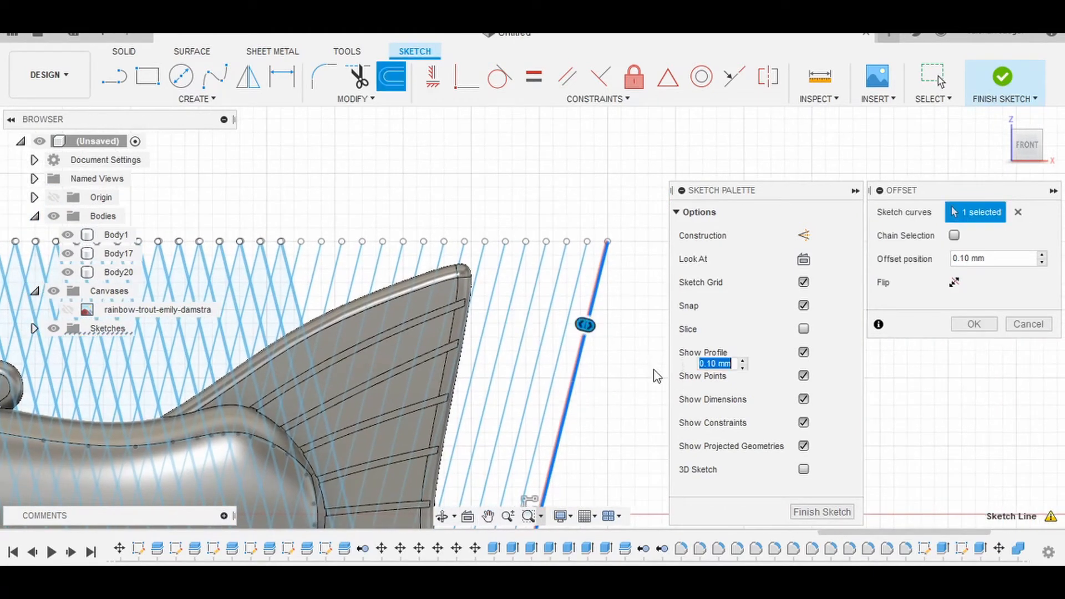
pyautogui.click(974, 324)
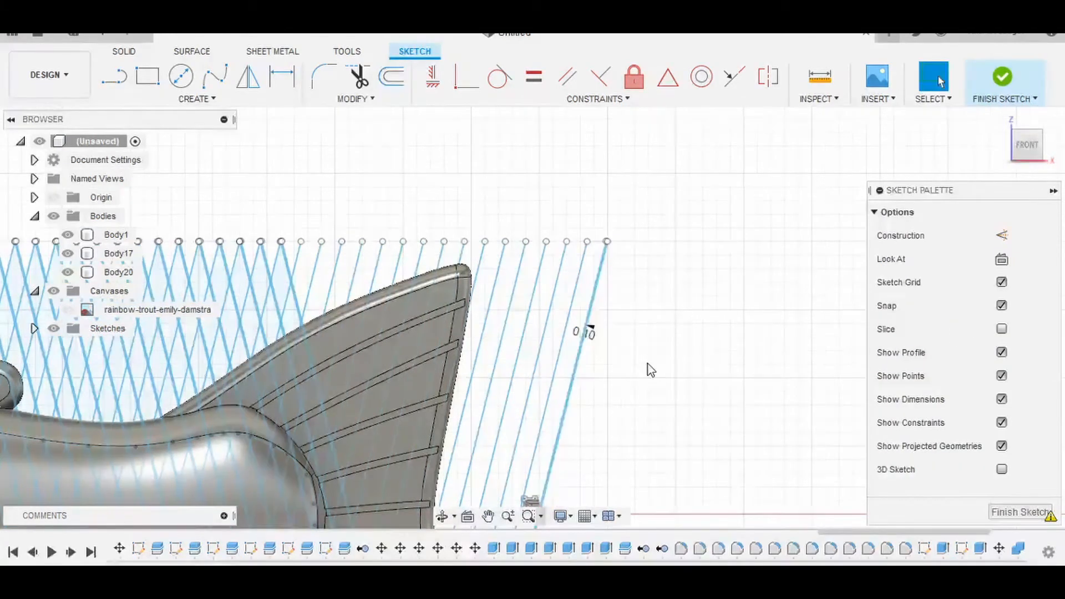
# - Start a rectangular pattern of the 0.10 mm offset line behind the tail, running toward the head with -1.50 mm spacing
pyautogui.scroll(5, 648, 364)
pyautogui.moveTo(599, 297); pyautogui.dragTo(611, 379, button='middle')
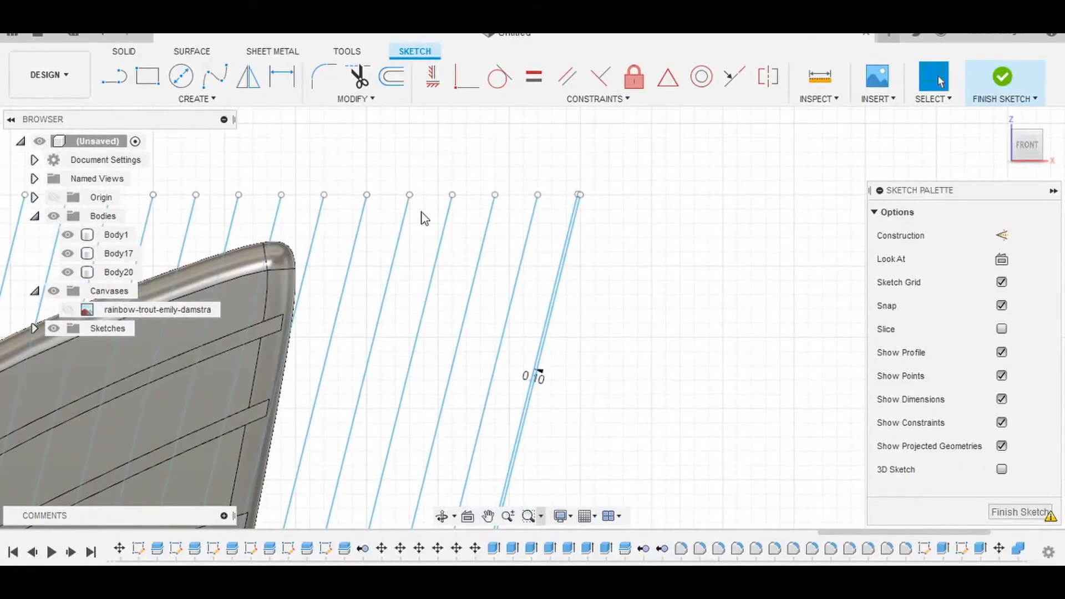
pyautogui.click(214, 99)
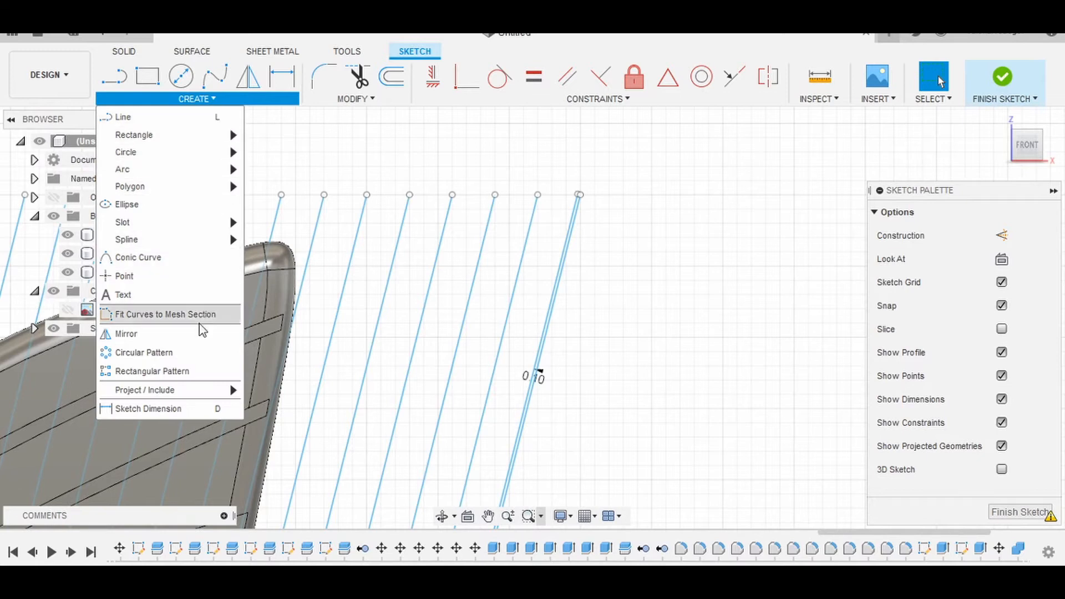
pyautogui.click(194, 370)
pyautogui.scroll(3, 513, 285)
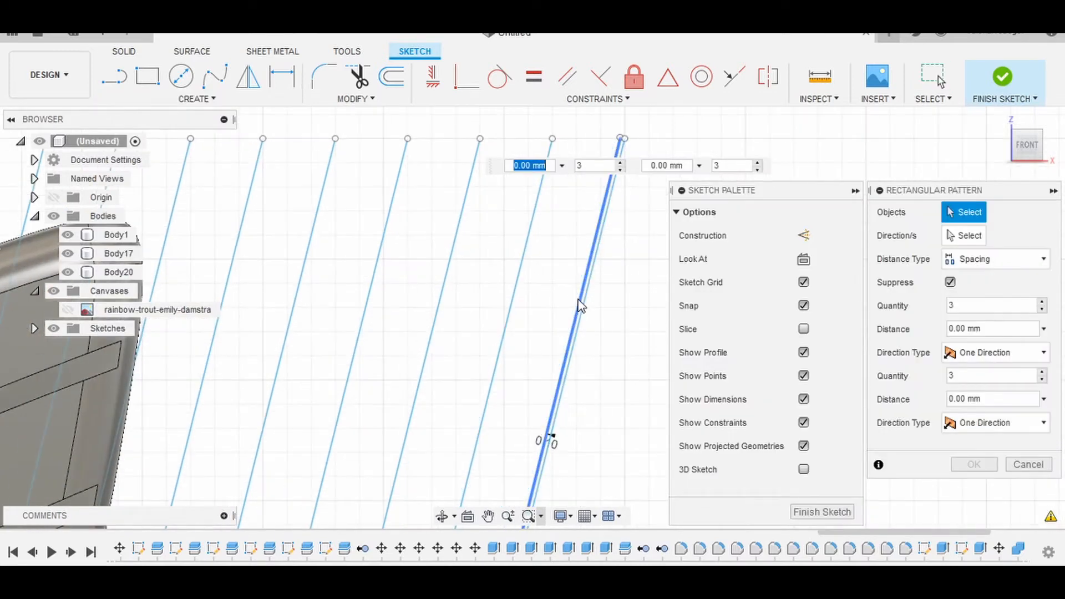
pyautogui.click(582, 308)
pyautogui.scroll(-3, 604, 394)
pyautogui.moveTo(617, 428); pyautogui.dragTo(577, 311, button='middle')
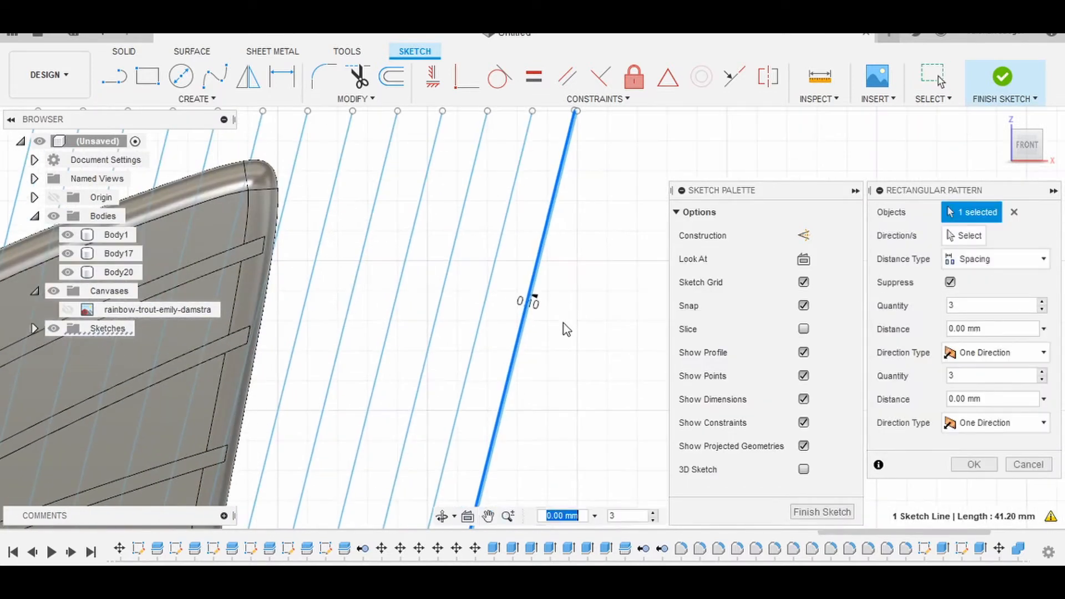
pyautogui.scroll(-3, 563, 324)
pyautogui.moveTo(587, 349); pyautogui.dragTo(549, 263, button='middle')
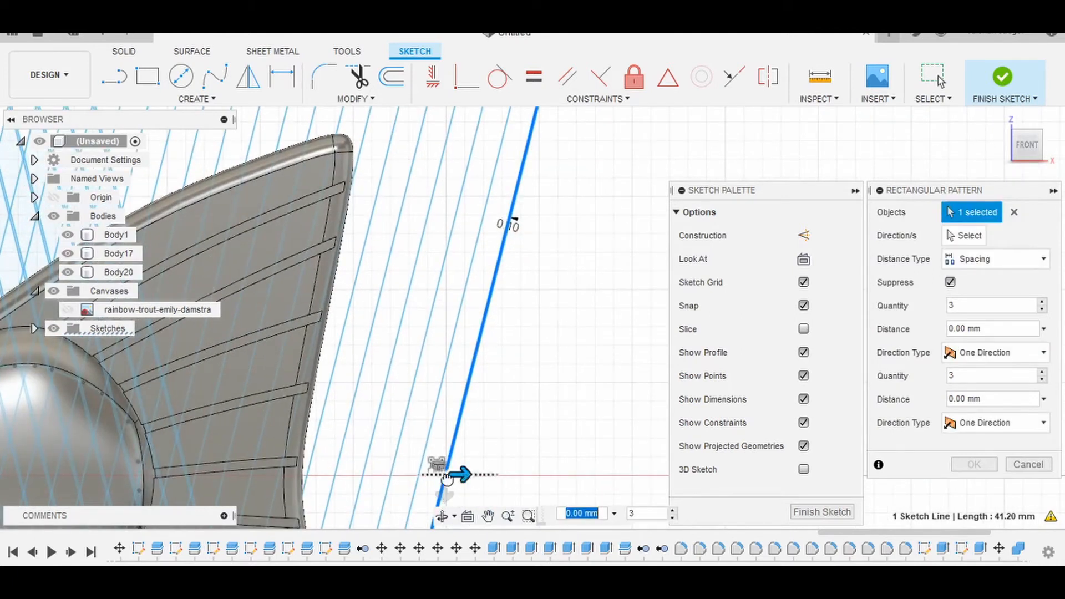
pyautogui.write('-2')
pyautogui.press('Tab')
pyautogui.click(542, 514)
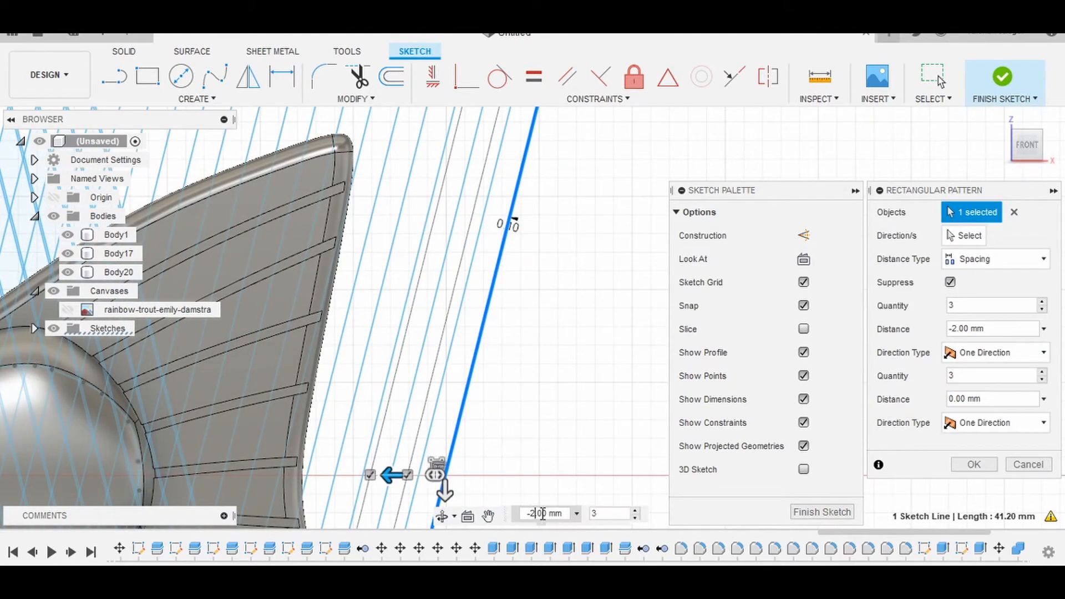
pyautogui.write('1.')
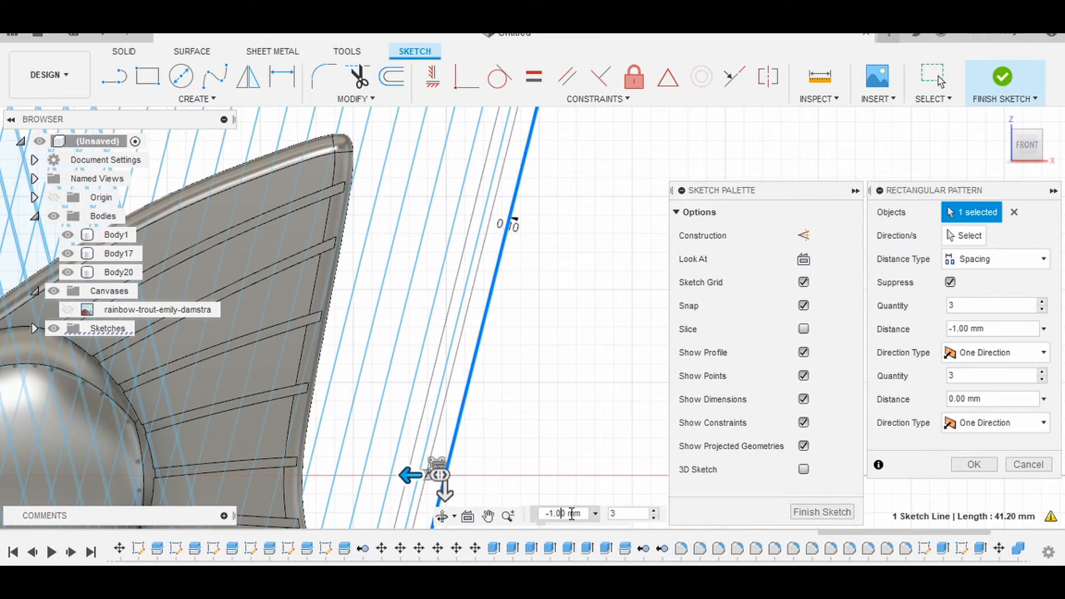
pyautogui.write('5')
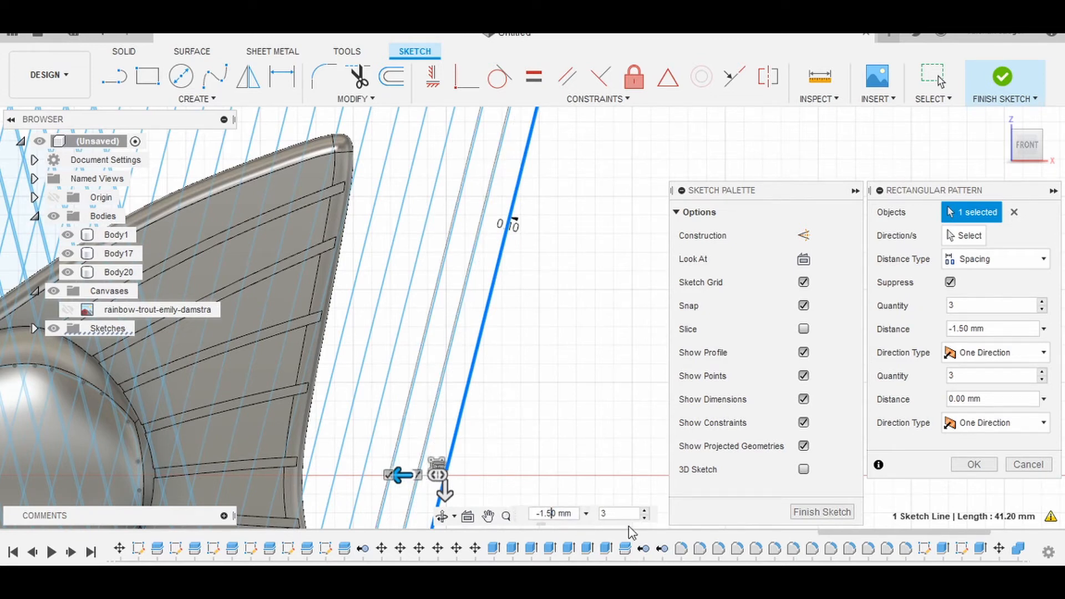
# - Set the offset line pattern's quantity to 90 and create the pattern across the trout's whole body
pyautogui.click(626, 514)
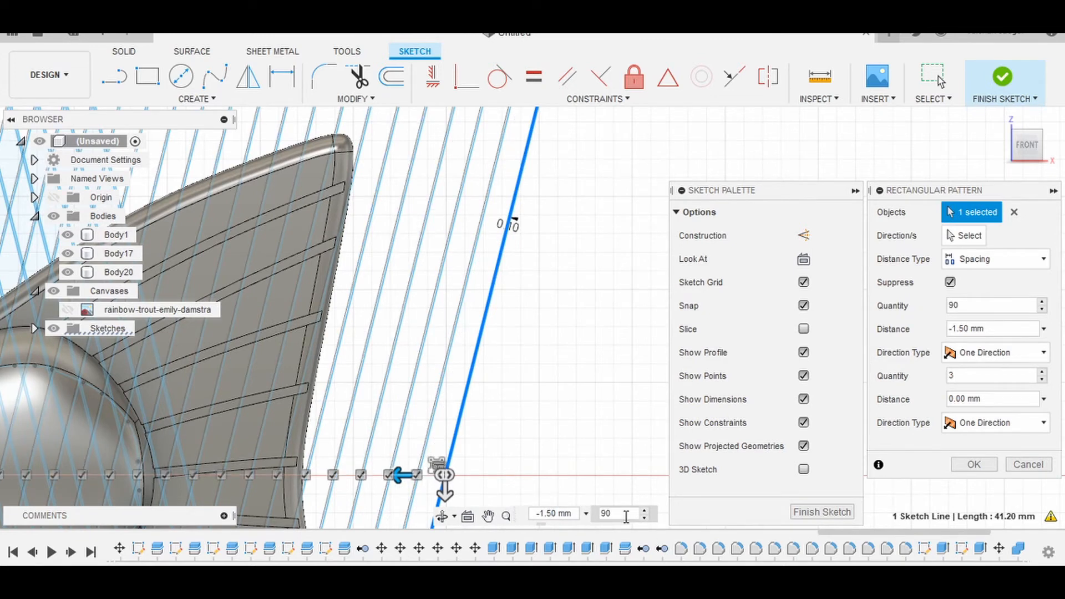
pyautogui.scroll(-5, 464, 420)
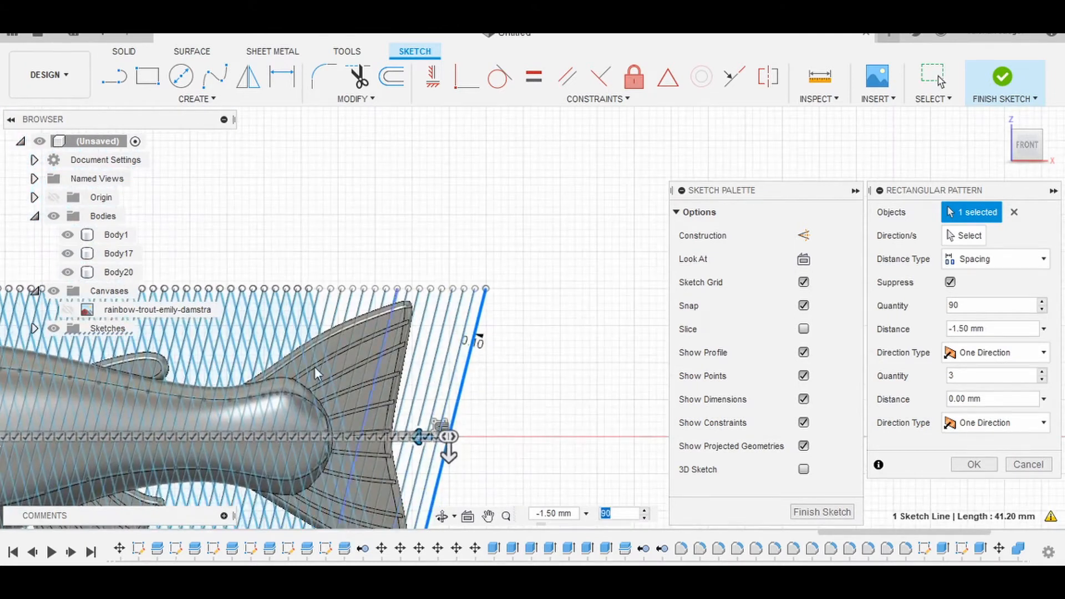
pyautogui.moveTo(315, 367); pyautogui.dragTo(658, 323, button='middle')
pyautogui.moveTo(202, 382); pyautogui.dragTo(575, 369, button='middle')
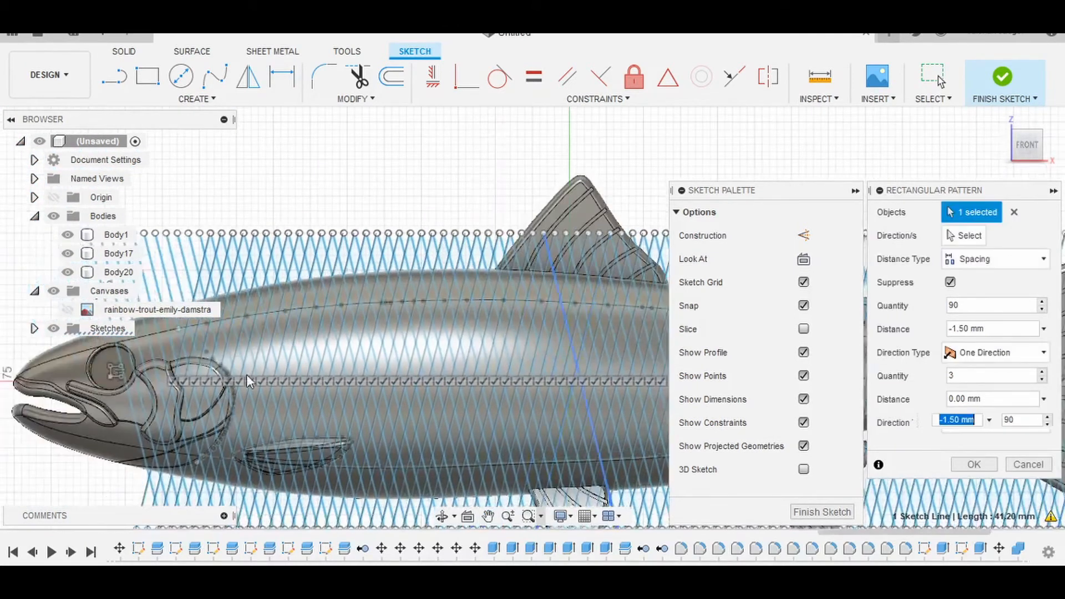
pyautogui.scroll(-2, 246, 374)
pyautogui.moveTo(242, 376); pyautogui.dragTo(336, 376, button='middle')
pyautogui.moveTo(297, 343); pyautogui.dragTo(298, 333, button='middle')
pyautogui.scroll(5, 298, 325)
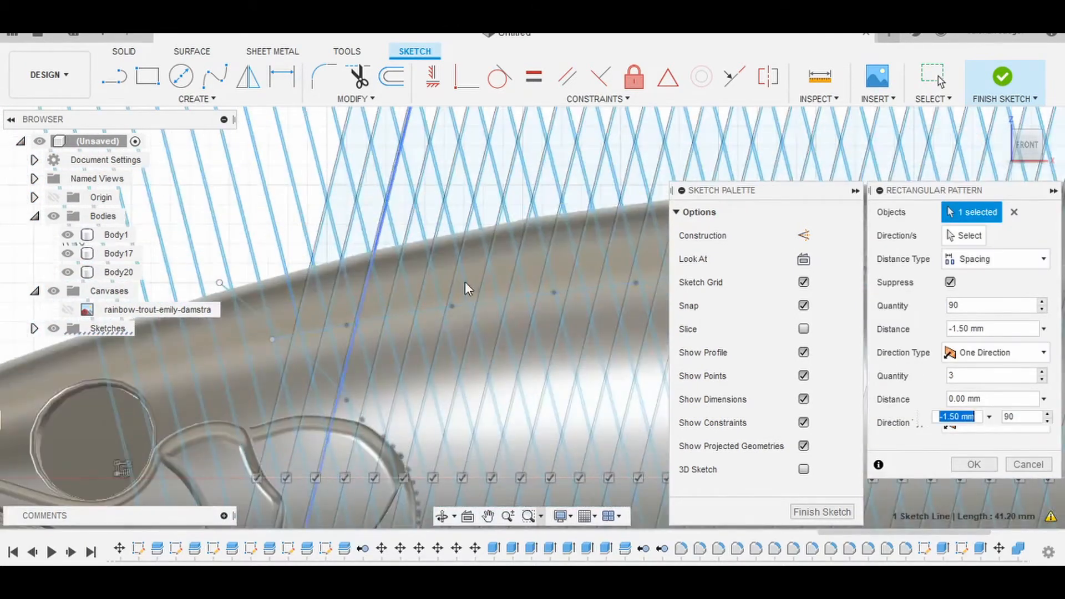
pyautogui.scroll(-5, 514, 308)
pyautogui.moveTo(506, 325); pyautogui.dragTo(390, 283, button='middle')
pyautogui.scroll(-2, 568, 355)
pyautogui.moveTo(485, 375); pyautogui.dragTo(345, 428, button='middle')
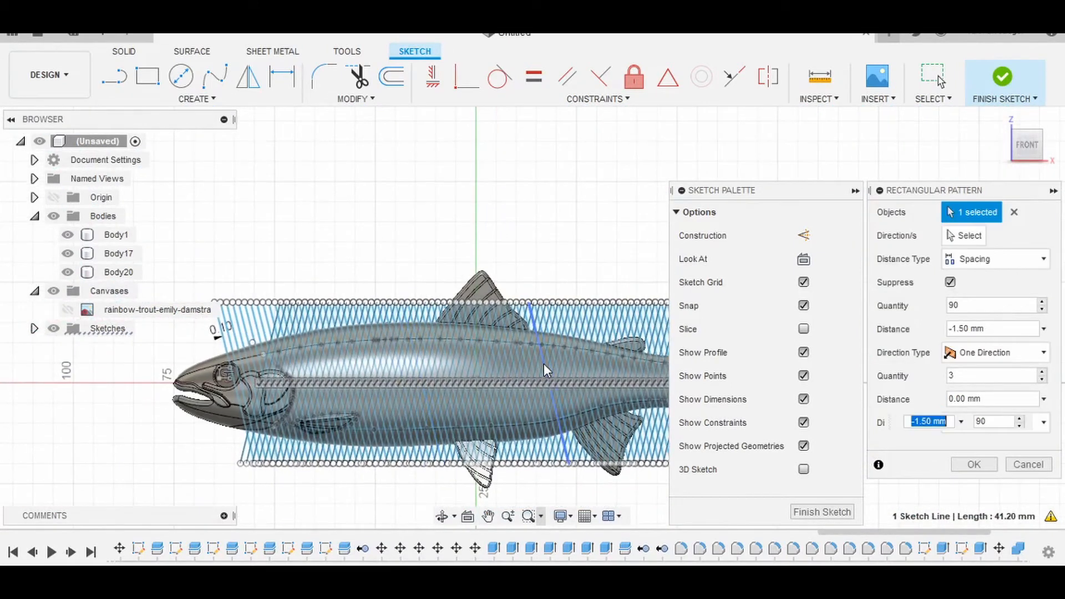
pyautogui.scroll(-1, 544, 363)
pyautogui.moveTo(568, 286); pyautogui.dragTo(539, 291, button='middle')
pyautogui.click(966, 467)
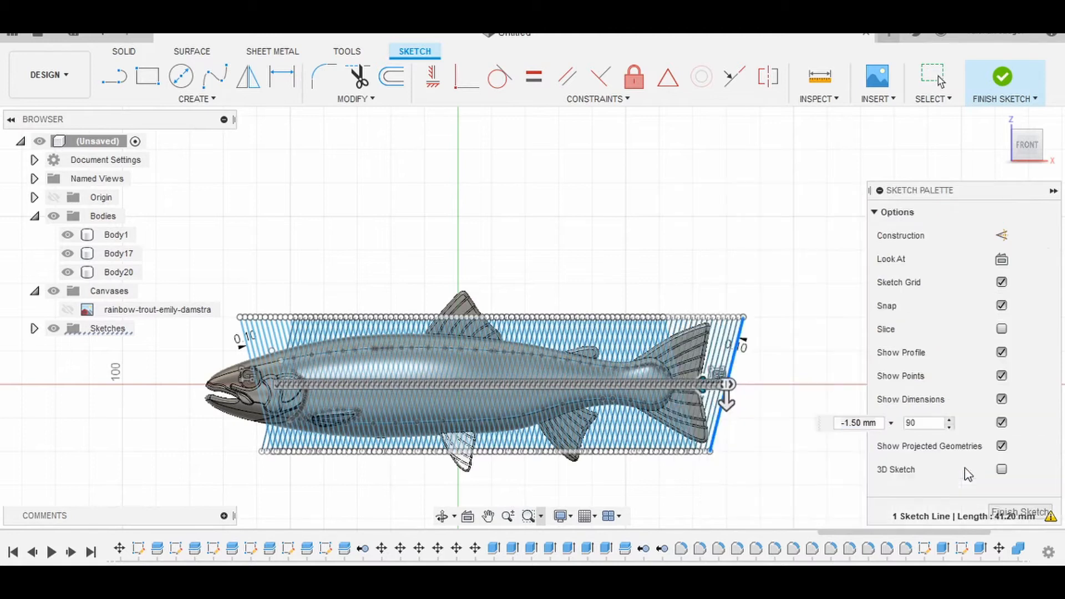
pyautogui.press('Escape')
# - Finish the scale sketch and hide the trout's main body, Body1, to expose the sketch profiles
pyautogui.scroll(5, 621, 360)
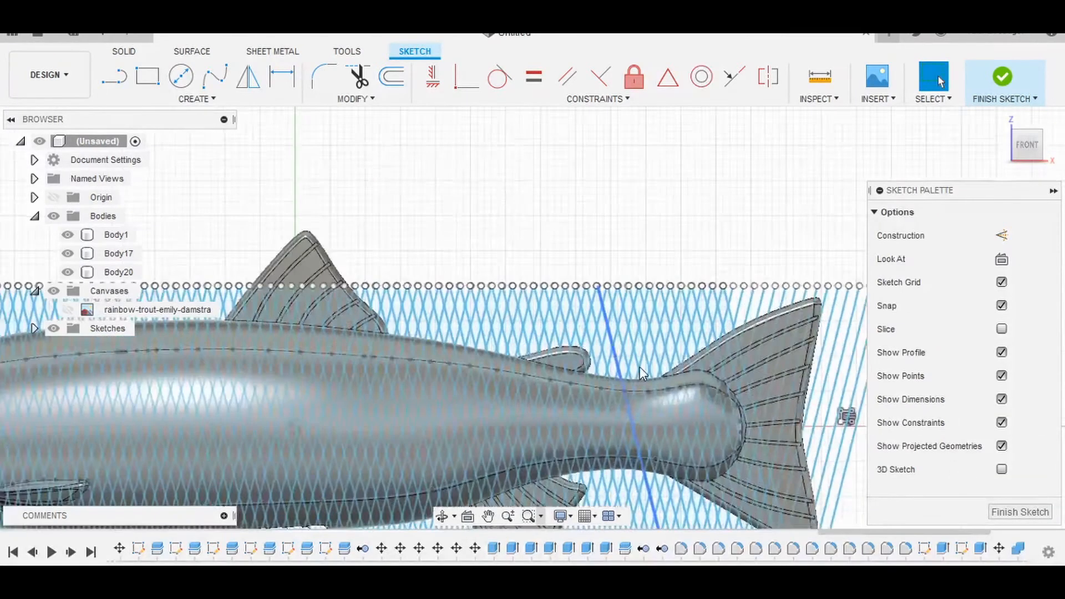
pyautogui.scroll(-10, 727, 405)
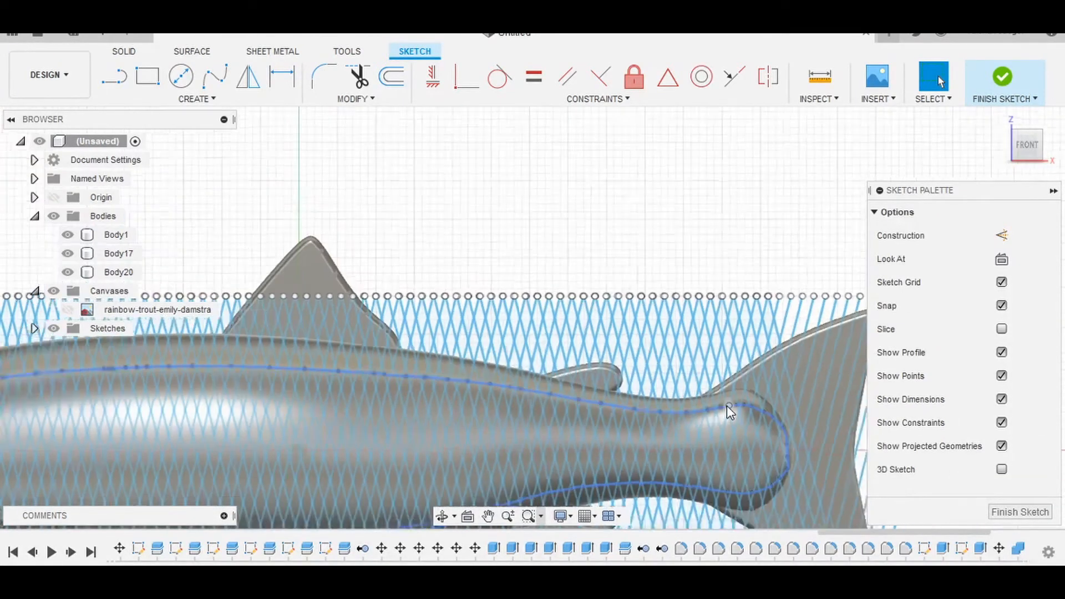
pyautogui.press('Escape')
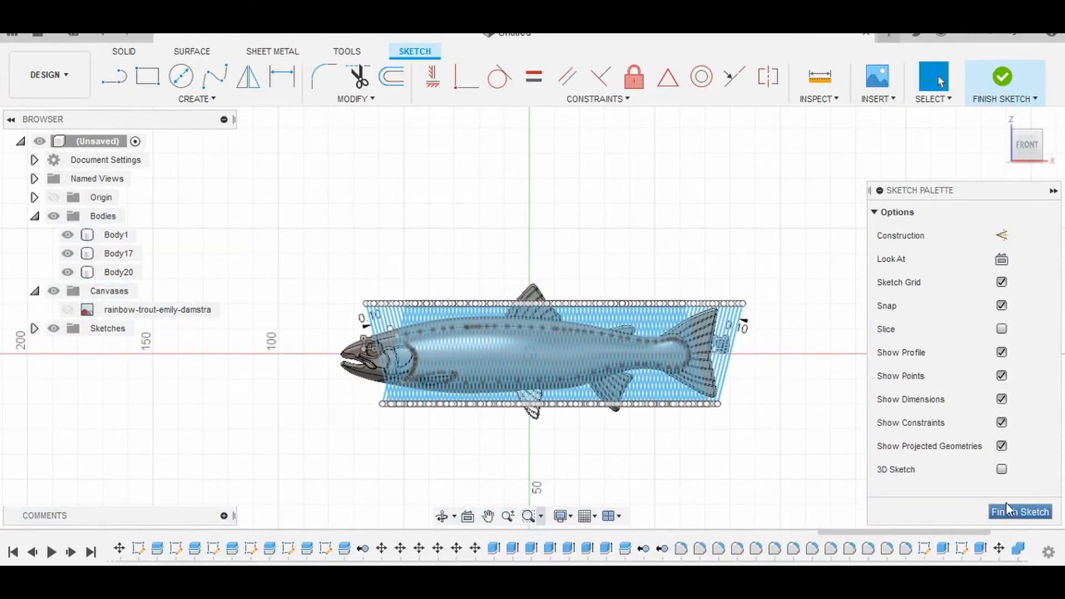
pyautogui.click(1010, 519)
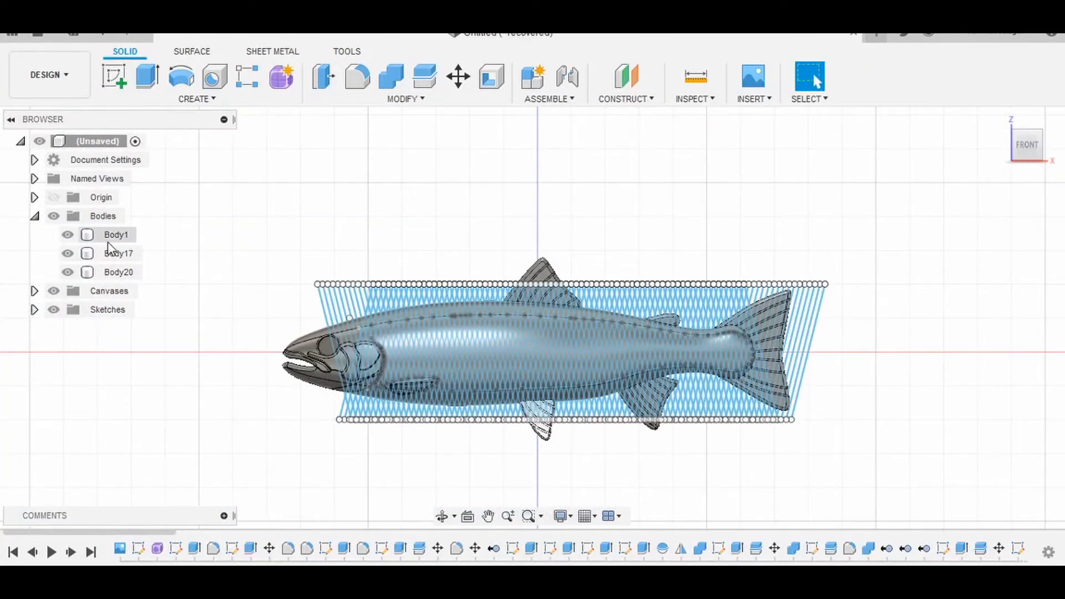
pyautogui.click(67, 235)
# - Select the cut-off and diamond profiles in the front upper corner of the spline-outlined region, above the gill cover
pyautogui.scroll(2, 378, 363)
pyautogui.scroll(6, 378, 364)
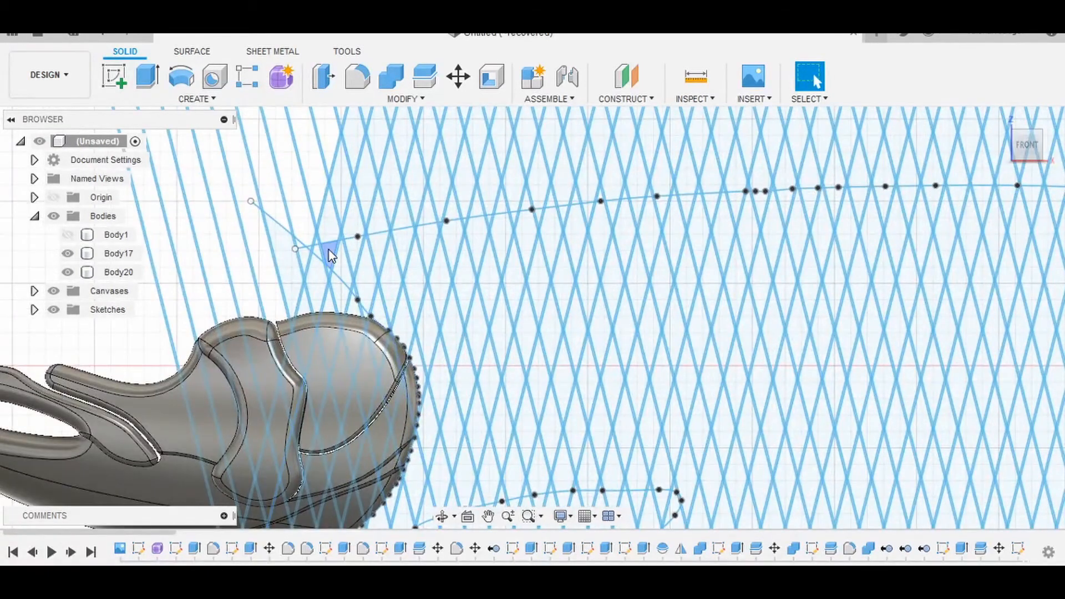
pyautogui.click(339, 266)
pyautogui.keyDown('ctrl'); pyautogui.click(343, 263); pyautogui.keyUp('ctrl')
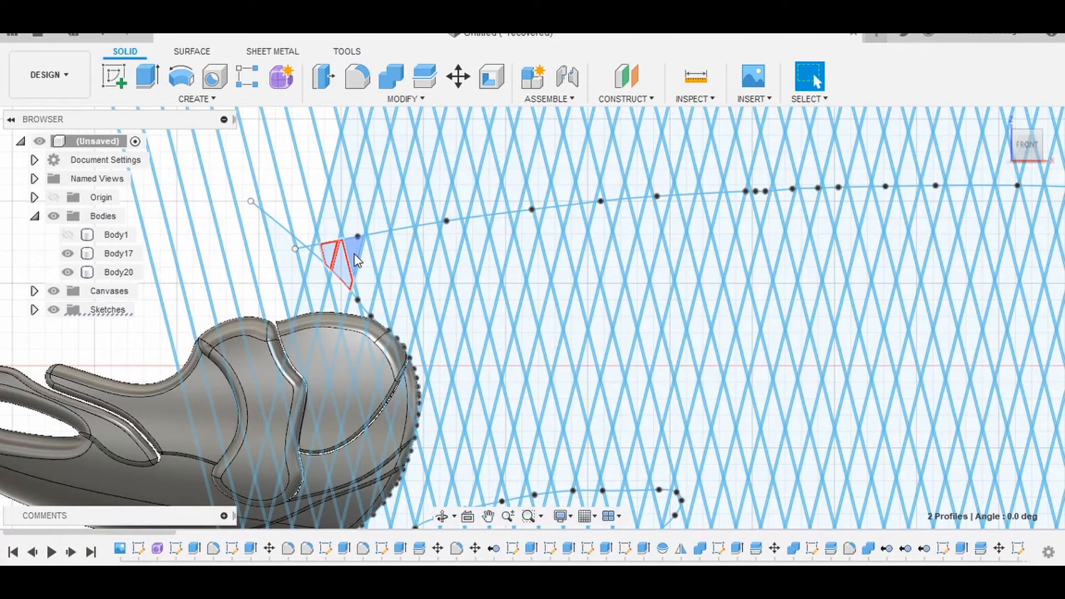
pyautogui.keyDown('ctrl'); pyautogui.click(355, 253); pyautogui.keyUp('ctrl')
pyautogui.keyDown('ctrl'); pyautogui.click(365, 275); pyautogui.keyUp('ctrl')
pyautogui.keyDown('ctrl'); pyautogui.click(379, 249); pyautogui.keyUp('ctrl')
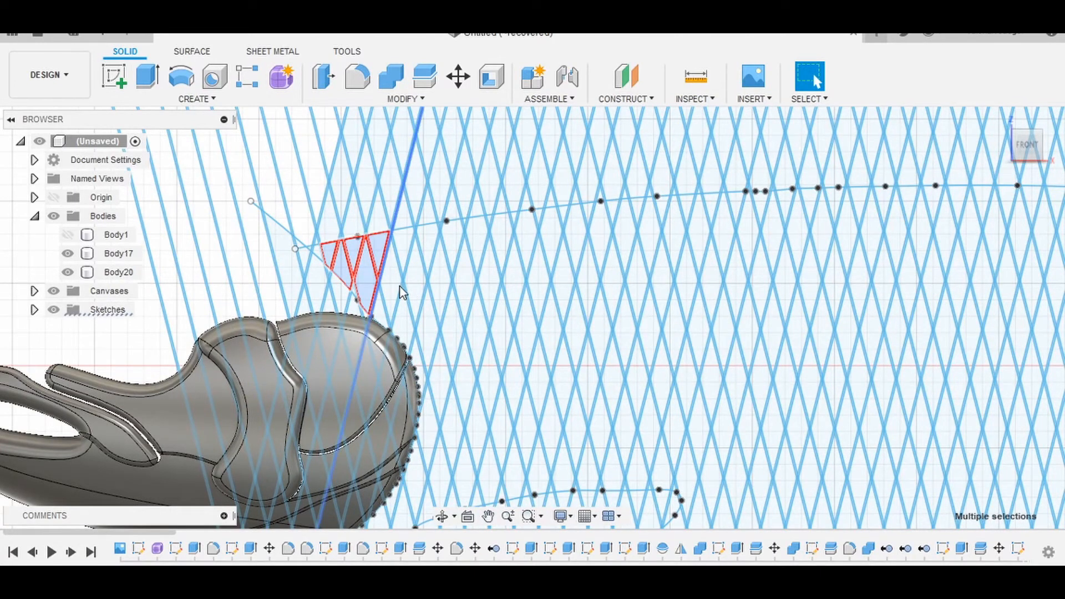
pyautogui.keyDown('ctrl'); pyautogui.click(391, 284); pyautogui.keyUp('ctrl')
pyautogui.keyDown('ctrl'); pyautogui.click(379, 318); pyautogui.keyUp('ctrl')
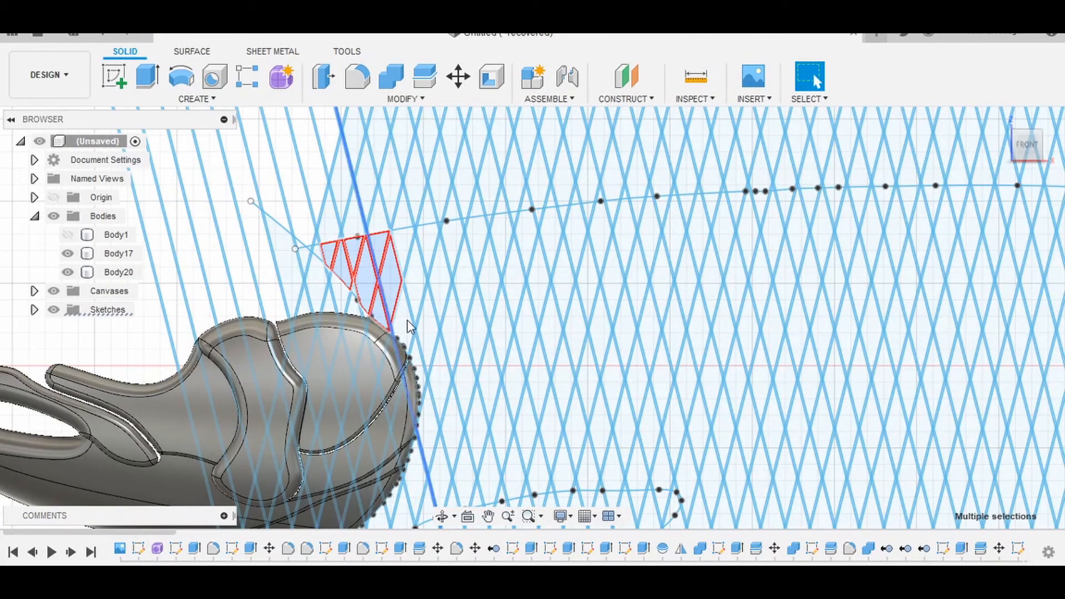
# - Add the diamond profiles just behind the gill cover's upper edge to the selection, up to the upper body outline
pyautogui.keyDown('ctrl'); pyautogui.click(402, 330); pyautogui.keyUp('ctrl')
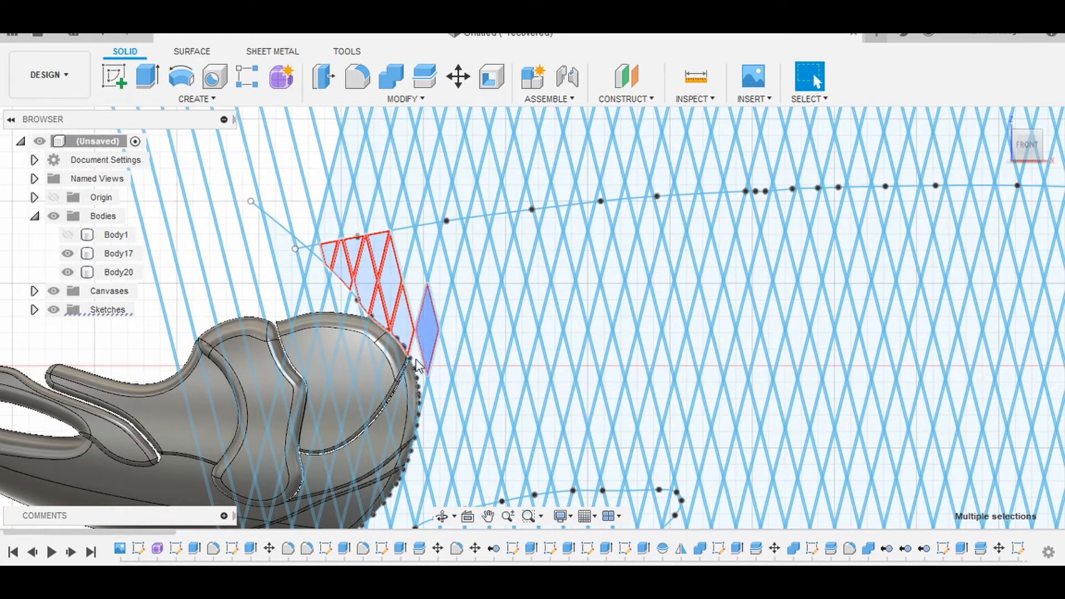
pyautogui.keyDown('ctrl'); pyautogui.click(428, 328); pyautogui.keyUp('ctrl')
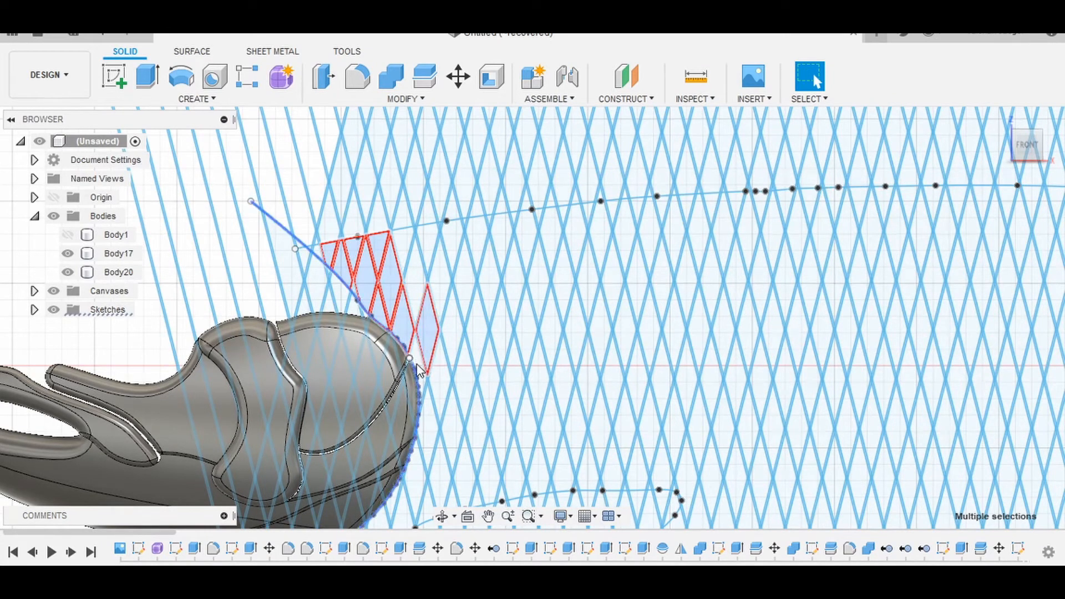
pyautogui.keyDown('ctrl'); pyautogui.click(419, 281); pyautogui.keyUp('ctrl')
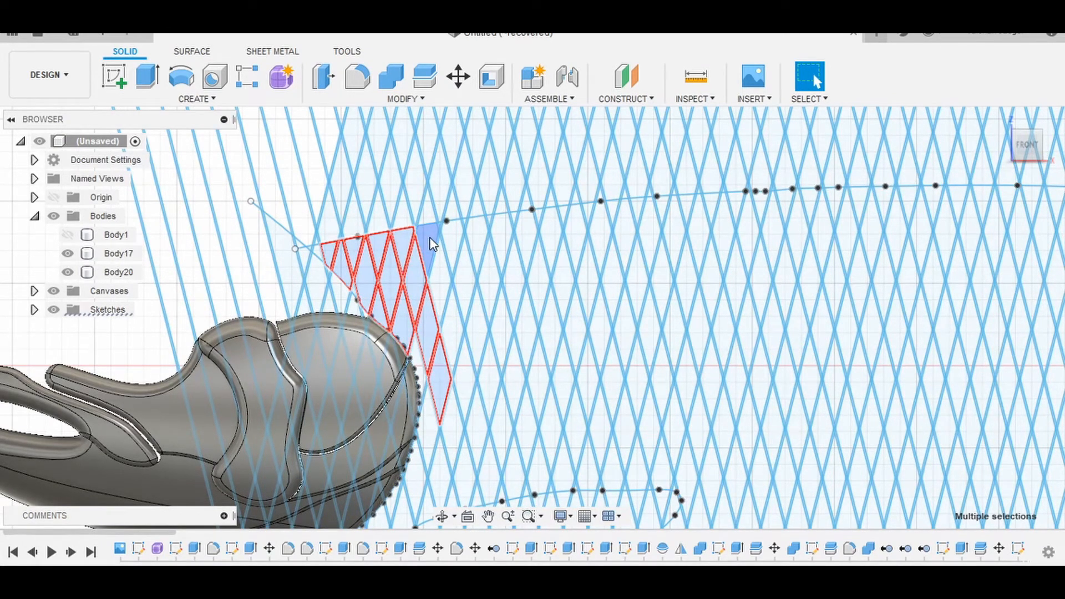
pyautogui.keyDown('ctrl'); pyautogui.click(463, 274); pyautogui.keyUp('ctrl')
pyautogui.keyDown('ctrl'); pyautogui.click(451, 332); pyautogui.keyUp('ctrl')
pyautogui.scroll(3, 424, 375)
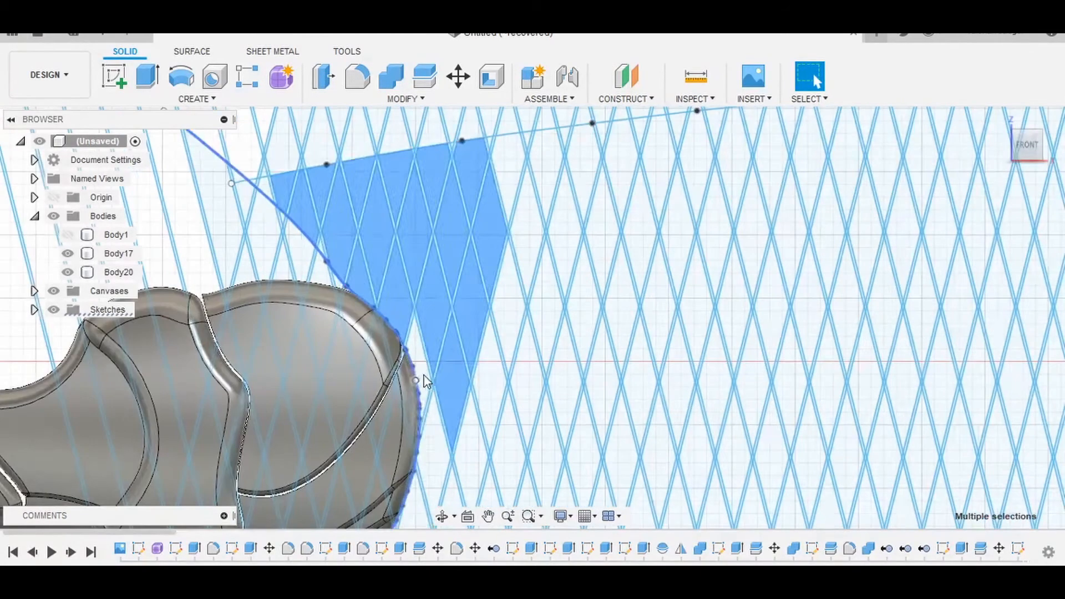
# - Extend the profile selection down the gill cover's rear edge and over the next diamond columns up to the upper outline
pyautogui.keyDown('ctrl'); pyautogui.click(424, 375); pyautogui.keyUp('ctrl')
pyautogui.keyDown('ctrl'); pyautogui.click(433, 448); pyautogui.keyUp('ctrl')
pyautogui.keyDown('ctrl'); pyautogui.click(470, 442); pyautogui.keyUp('ctrl')
pyautogui.keyDown('ctrl'); pyautogui.click(489, 397); pyautogui.keyUp('ctrl')
pyautogui.keyDown('ctrl'); pyautogui.click(508, 317); pyautogui.keyUp('ctrl')
pyautogui.keyDown('ctrl'); pyautogui.click(527, 236); pyautogui.keyUp('ctrl')
pyautogui.keyDown('ctrl'); pyautogui.click(545, 161); pyautogui.keyUp('ctrl')
pyautogui.keyDown('ctrl'); pyautogui.click(564, 236); pyautogui.keyUp('ctrl')
pyautogui.keyDown('ctrl'); pyautogui.click(564, 383); pyautogui.keyUp('ctrl')
pyautogui.keyDown('ctrl'); pyautogui.click(583, 311); pyautogui.keyUp('ctrl')
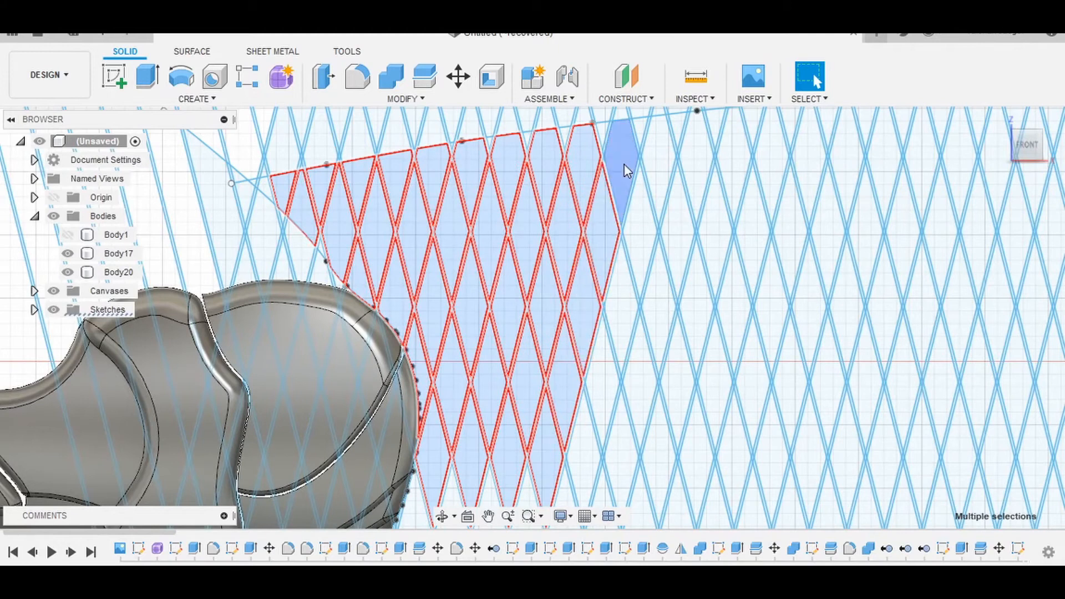
# - Add further diamond columns toward the tail to the selection and begin a horizontal row of diamonds at mid-body
pyautogui.keyDown('ctrl'); pyautogui.click(624, 164); pyautogui.keyUp('ctrl')
pyautogui.keyDown('ctrl'); pyautogui.click(621, 310); pyautogui.keyUp('ctrl')
pyautogui.keyDown('ctrl'); pyautogui.click(659, 311); pyautogui.keyUp('ctrl')
pyautogui.keyDown('ctrl'); pyautogui.click(714, 236); pyautogui.keyUp('ctrl')
pyautogui.keyDown('ctrl'); pyautogui.click(695, 309); pyautogui.keyUp('ctrl')
pyautogui.keyDown('ctrl'); pyautogui.click(734, 452); pyautogui.keyUp('ctrl')
pyautogui.keyDown('ctrl'); pyautogui.click(777, 452); pyautogui.keyUp('ctrl')
pyautogui.keyDown('ctrl'); pyautogui.click(885, 451); pyautogui.keyUp('ctrl')
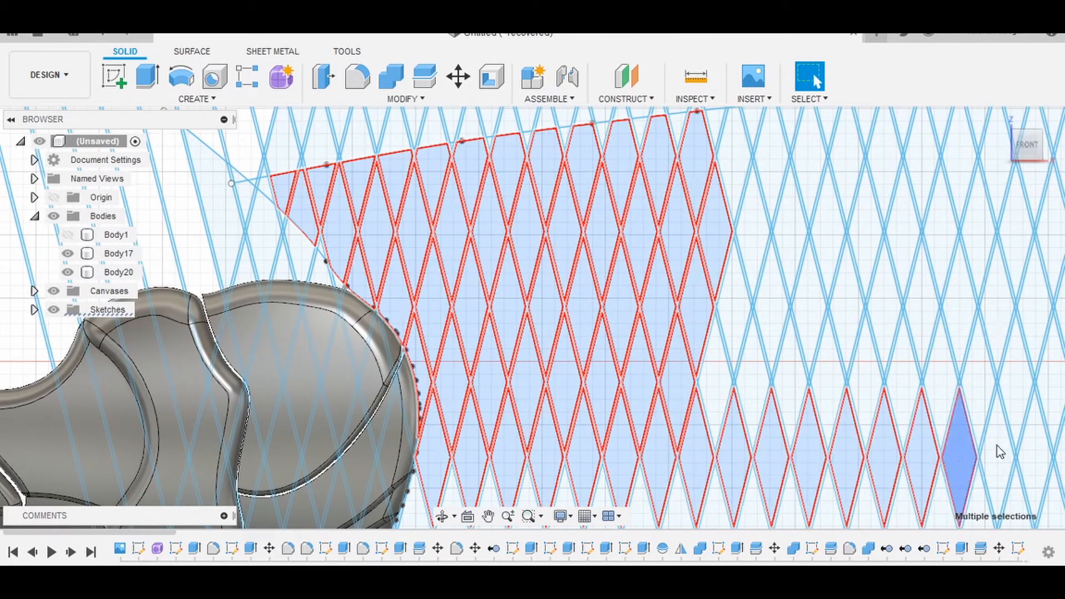
# - Add the rows of diamonds above the mid-body row to the selection, working back and forth up toward the upper outline
pyautogui.keyDown('ctrl'); pyautogui.click(997, 447); pyautogui.keyUp('ctrl')
pyautogui.keyDown('ctrl'); pyautogui.click(978, 388); pyautogui.keyUp('ctrl')
pyautogui.keyDown('ctrl'); pyautogui.click(867, 389); pyautogui.keyUp('ctrl')
pyautogui.keyDown('ctrl'); pyautogui.click(753, 383); pyautogui.keyUp('ctrl')
pyautogui.keyDown('ctrl'); pyautogui.click(771, 302); pyautogui.keyUp('ctrl')
pyautogui.keyDown('ctrl'); pyautogui.click(847, 300); pyautogui.keyUp('ctrl')
pyautogui.keyDown('ctrl'); pyautogui.click(960, 300); pyautogui.keyUp('ctrl')
pyautogui.keyDown('ctrl'); pyautogui.click(1016, 239); pyautogui.keyUp('ctrl')
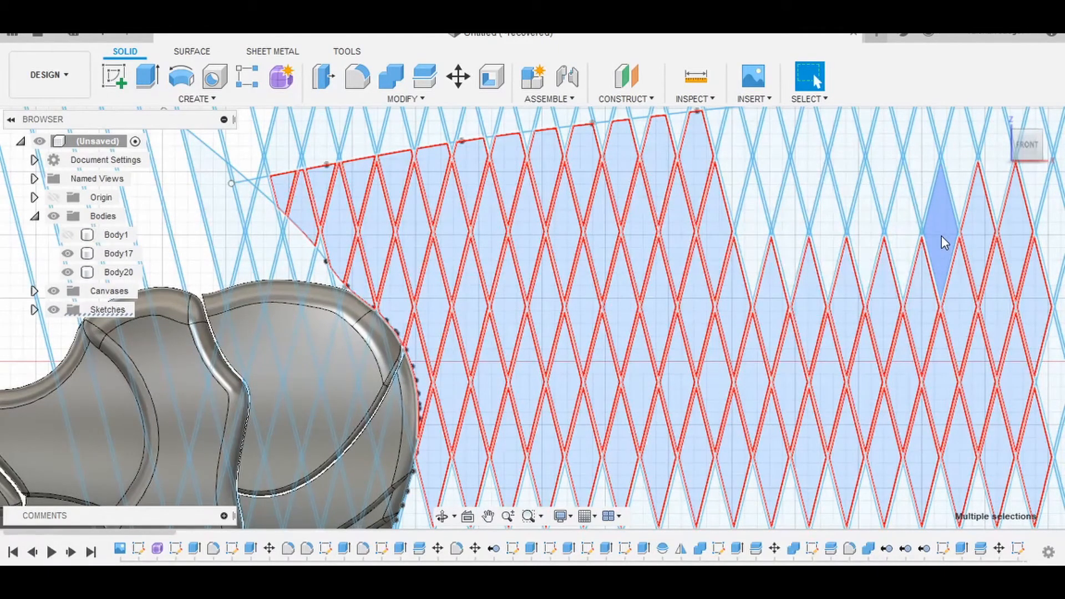
pyautogui.keyDown('ctrl'); pyautogui.click(941, 235); pyautogui.keyUp('ctrl')
pyautogui.keyDown('ctrl'); pyautogui.click(828, 233); pyautogui.keyUp('ctrl')
pyautogui.keyDown('ctrl'); pyautogui.click(772, 160); pyautogui.keyUp('ctrl')
# - Add the full and cut-off diamonds beneath the upper body outline to the selection, continuing toward the tail
pyautogui.moveTo(835, 120); pyautogui.dragTo(573, 192, button='middle')
pyautogui.keyDown('ctrl'); pyautogui.click(567, 192); pyautogui.keyUp('ctrl')
pyautogui.keyDown('ctrl'); pyautogui.click(585, 224); pyautogui.keyUp('ctrl')
pyautogui.keyDown('ctrl'); pyautogui.click(642, 189); pyautogui.keyUp('ctrl')
pyautogui.keyDown('ctrl'); pyautogui.click(660, 227); pyautogui.keyUp('ctrl')
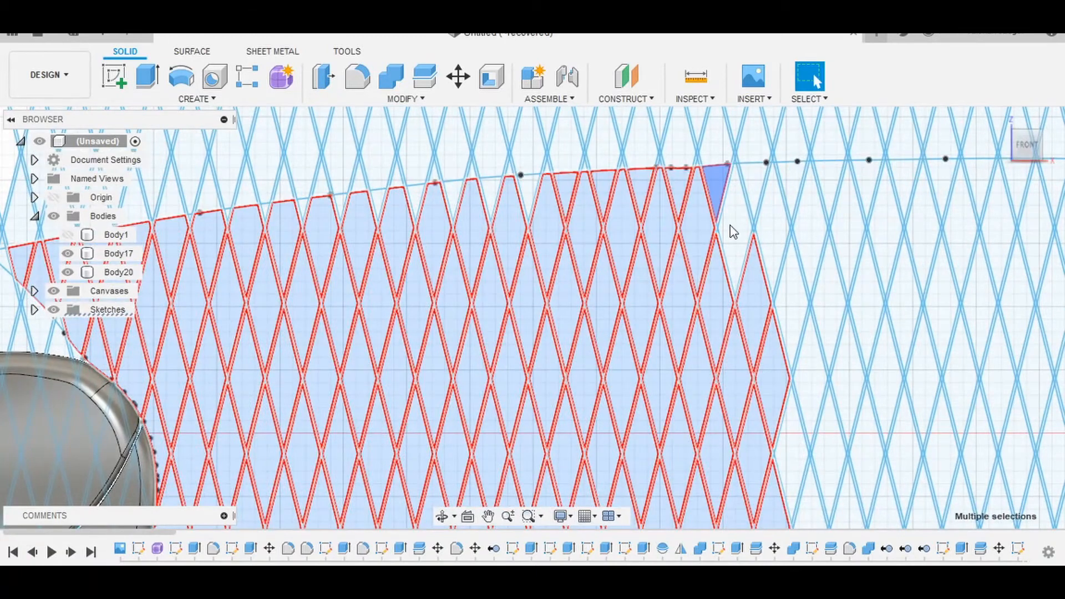
pyautogui.keyDown('ctrl'); pyautogui.click(717, 186); pyautogui.keyUp('ctrl')
pyautogui.keyDown('ctrl'); pyautogui.click(773, 224); pyautogui.keyUp('ctrl')
pyautogui.keyDown('ctrl'); pyautogui.click(848, 225); pyautogui.keyUp('ctrl')
# - Add the next diamond columns toward the tail to the selection, from the upper outline down to mid-body
pyautogui.keyDown('ctrl'); pyautogui.click(811, 379); pyautogui.keyUp('ctrl')
pyautogui.keyDown('ctrl'); pyautogui.click(852, 377); pyautogui.keyUp('ctrl')
pyautogui.keyDown('ctrl'); pyautogui.click(867, 302); pyautogui.keyUp('ctrl')
pyautogui.keyDown('ctrl'); pyautogui.click(886, 227); pyautogui.keyUp('ctrl')
pyautogui.keyDown('ctrl'); pyautogui.click(923, 227); pyautogui.keyUp('ctrl')
pyautogui.keyDown('ctrl'); pyautogui.click(886, 382); pyautogui.keyUp('ctrl')
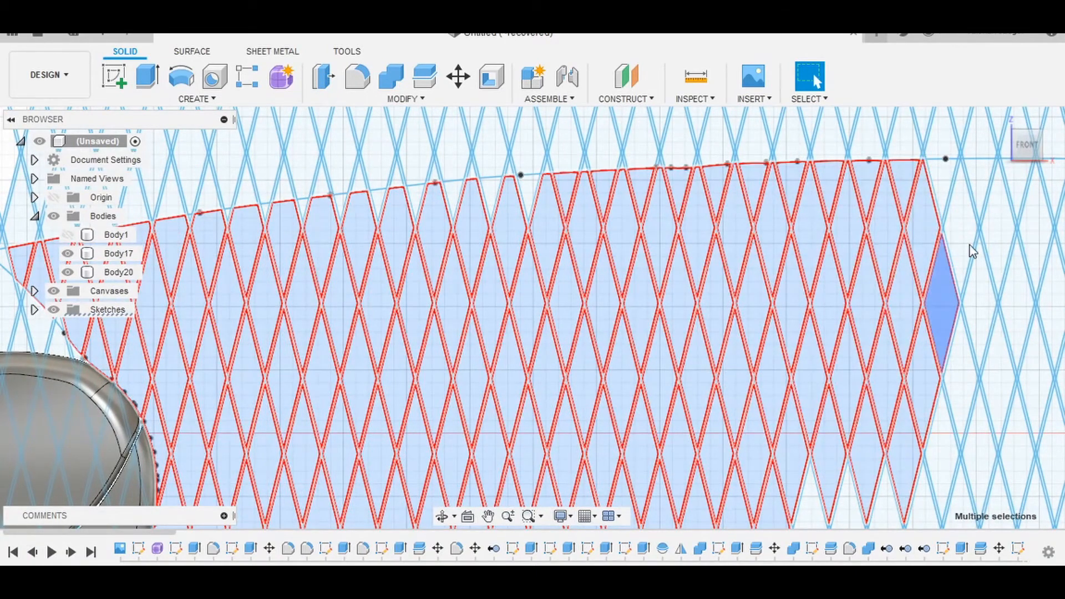
pyautogui.keyDown('ctrl'); pyautogui.click(943, 302); pyautogui.keyUp('ctrl')
pyautogui.keyDown('ctrl'); pyautogui.click(979, 308); pyautogui.keyUp('ctrl')
pyautogui.keyDown('ctrl'); pyautogui.click(998, 380); pyautogui.keyUp('ctrl')
pyautogui.keyDown('ctrl'); pyautogui.click(1017, 306); pyautogui.keyUp('ctrl')
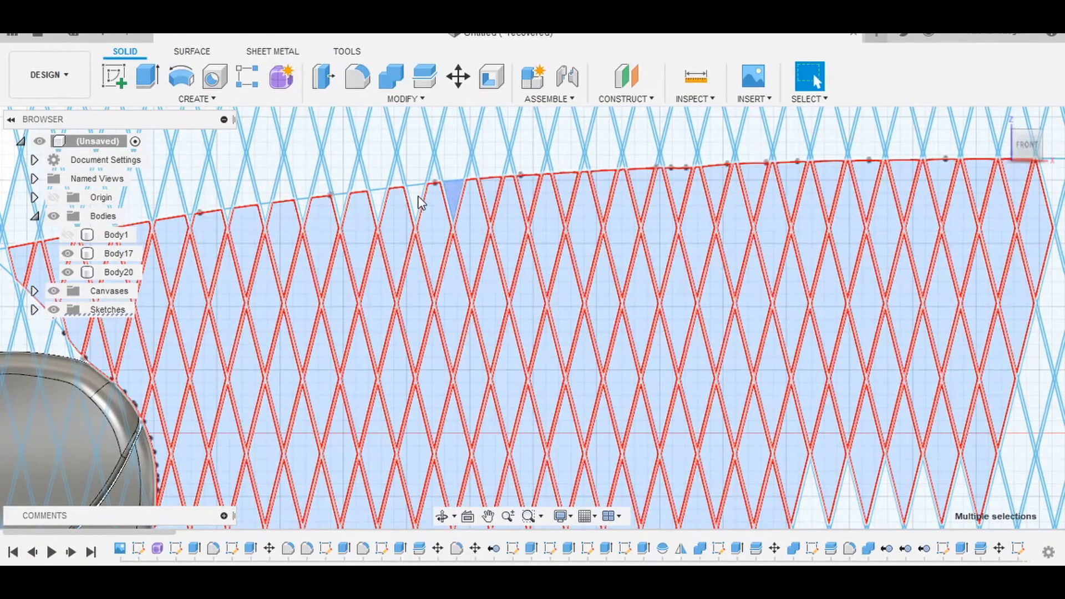
# - Add the skipped small triangular profiles along the front part of the upper body outline to the selection
pyautogui.scroll(3, 343, 198)
pyautogui.keyDown('ctrl'); pyautogui.click(345, 197); pyautogui.keyUp('ctrl')
pyautogui.keyDown('ctrl'); pyautogui.click(283, 204); pyautogui.keyUp('ctrl')
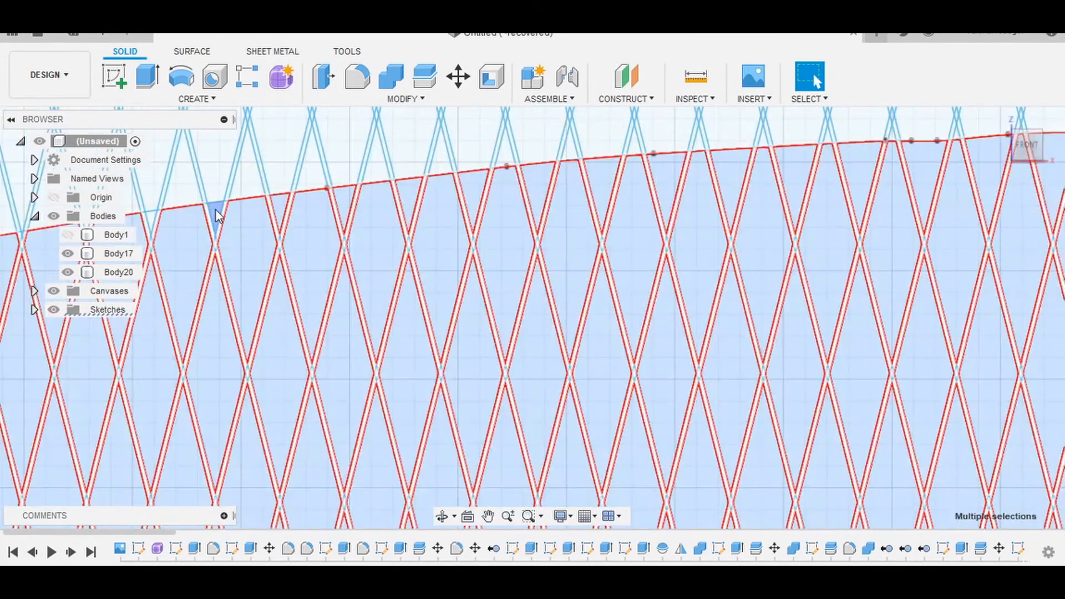
pyautogui.keyDown('ctrl'); pyautogui.click(218, 214); pyautogui.keyUp('ctrl')
# - Add the profiles in the lower front corner, between the gill cover and the pectoral fin outline, to the selection
pyautogui.scroll(-1, 282, 372)
pyautogui.moveTo(283, 377); pyautogui.dragTo(373, 345, button='middle')
pyautogui.scroll(-3, 503, 354)
pyautogui.moveTo(632, 471); pyautogui.dragTo(597, 197, button='middle')
pyautogui.keyDown('ctrl'); pyautogui.click(254, 355); pyautogui.keyUp('ctrl')
pyautogui.keyDown('ctrl'); pyautogui.click(208, 397); pyautogui.keyUp('ctrl')
pyautogui.keyDown('ctrl'); pyautogui.click(223, 368); pyautogui.keyUp('ctrl')
pyautogui.keyDown('ctrl'); pyautogui.click(239, 389); pyautogui.keyUp('ctrl')
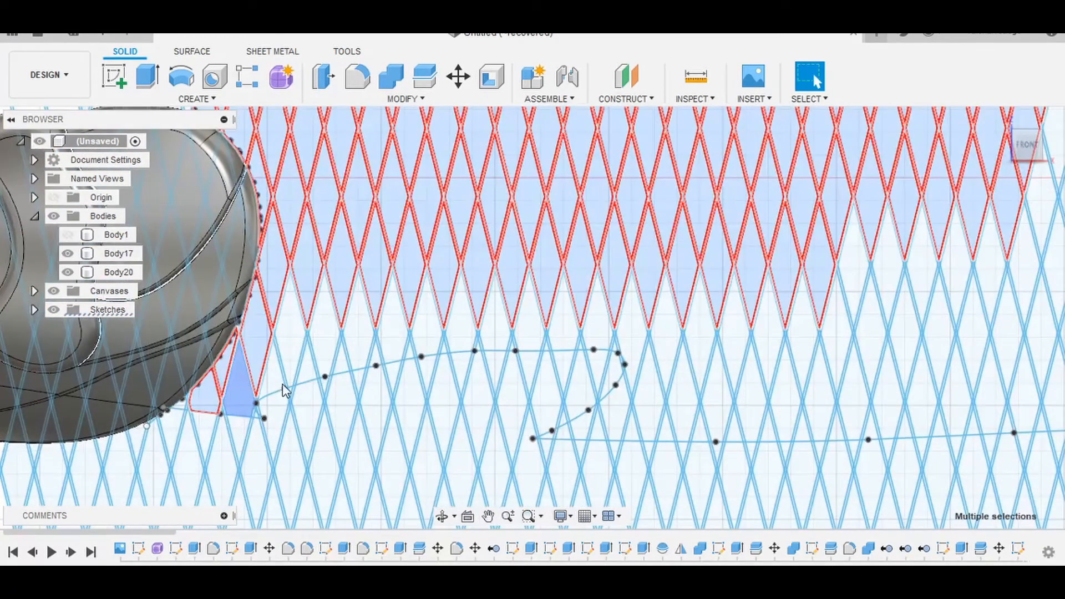
# - Add the diamonds and cut-off profiles directly above the upper edge of the pectoral fin outline to the selection
pyautogui.keyDown('ctrl'); pyautogui.click(274, 372); pyautogui.keyUp('ctrl')
pyautogui.keyDown('ctrl'); pyautogui.click(291, 355); pyautogui.keyUp('ctrl')
pyautogui.keyDown('ctrl'); pyautogui.click(307, 366); pyautogui.keyUp('ctrl')
pyautogui.keyDown('ctrl'); pyautogui.click(324, 352); pyautogui.keyUp('ctrl')
pyautogui.keyDown('ctrl'); pyautogui.click(340, 366); pyautogui.keyUp('ctrl')
pyautogui.scroll(2, 372, 358)
pyautogui.keyDown('ctrl'); pyautogui.click(376, 355); pyautogui.keyUp('ctrl')
pyautogui.keyDown('ctrl'); pyautogui.click(423, 347); pyautogui.keyUp('ctrl')
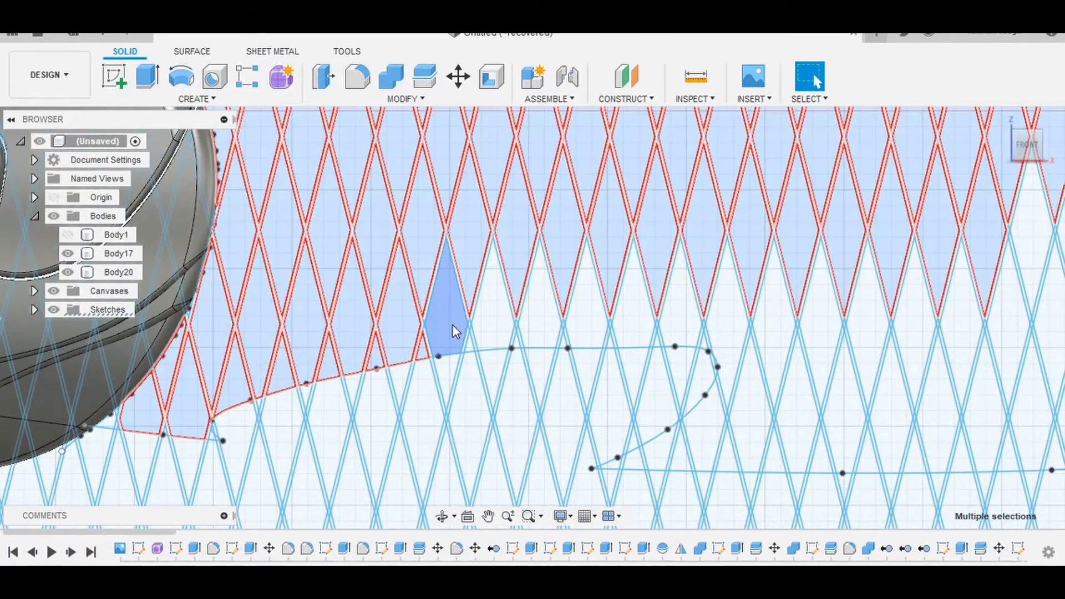
pyautogui.keyDown('ctrl'); pyautogui.click(452, 324); pyautogui.keyUp('ctrl')
pyautogui.keyDown('ctrl'); pyautogui.click(493, 321); pyautogui.keyUp('ctrl')
pyautogui.keyDown('ctrl'); pyautogui.click(541, 319); pyautogui.keyUp('ctrl')
pyautogui.keyDown('ctrl'); pyautogui.click(588, 318); pyautogui.keyUp('ctrl')
# - Add the profiles around the pectoral fin's rounded tip and in the notch beneath it, down to the lower body outline
pyautogui.keyDown('ctrl'); pyautogui.click(731, 337); pyautogui.keyUp('ctrl')
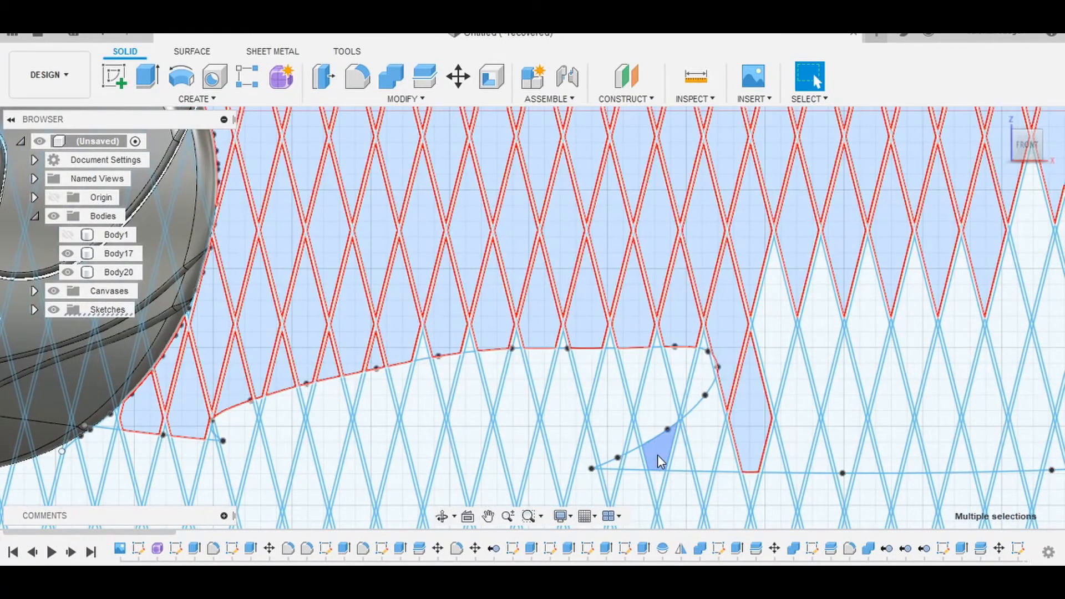
pyautogui.keyDown('ctrl'); pyautogui.click(732, 457); pyautogui.keyUp('ctrl')
pyautogui.keyDown('ctrl'); pyautogui.click(775, 456); pyautogui.keyUp('ctrl')
pyautogui.keyDown('ctrl'); pyautogui.click(776, 344); pyautogui.keyUp('ctrl')
pyautogui.scroll(-2, 872, 367)
pyautogui.moveTo(872, 367); pyautogui.dragTo(455, 366, button='middle')
pyautogui.keyDown('ctrl'); pyautogui.click(417, 349); pyautogui.keyUp('ctrl')
pyautogui.keyDown('ctrl'); pyautogui.click(394, 413); pyautogui.keyUp('ctrl')
pyautogui.keyDown('ctrl'); pyautogui.click(413, 441); pyautogui.keyUp('ctrl')
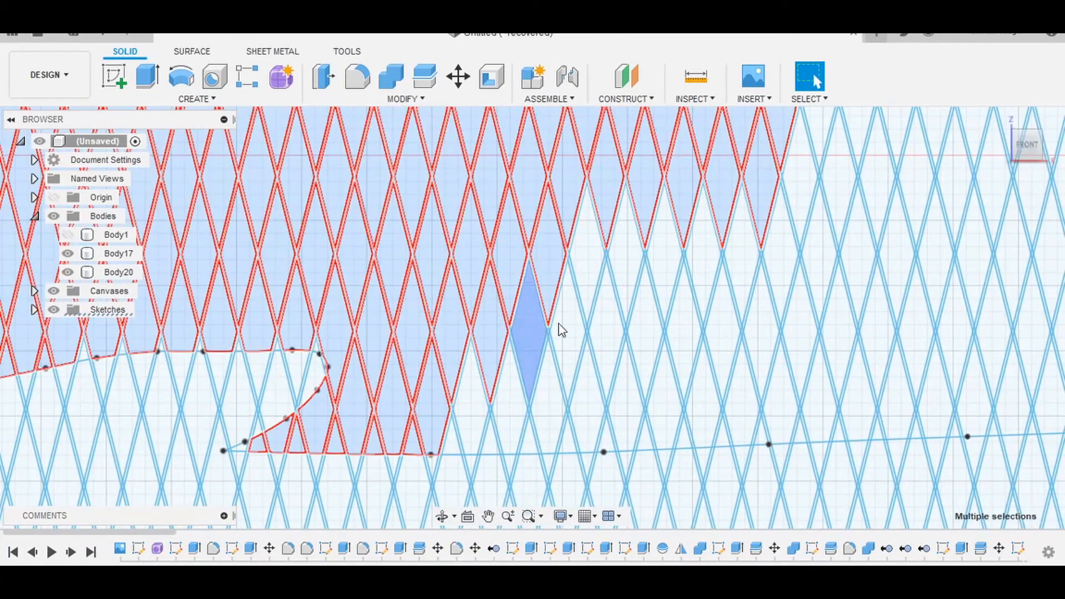
# - Add the next diamond columns behind the pectoral fin to the selection, from mid-body down to the lower body outline
pyautogui.keyDown('ctrl'); pyautogui.click(533, 328); pyautogui.keyUp('ctrl')
pyautogui.keyDown('ctrl'); pyautogui.click(567, 326); pyautogui.keyUp('ctrl')
pyautogui.keyDown('ctrl'); pyautogui.click(588, 269); pyautogui.keyUp('ctrl')
pyautogui.keyDown('ctrl'); pyautogui.click(607, 329); pyautogui.keyUp('ctrl')
pyautogui.keyDown('ctrl'); pyautogui.click(627, 270); pyautogui.keyUp('ctrl')
pyautogui.keyDown('ctrl'); pyautogui.click(646, 330); pyautogui.keyUp('ctrl')
pyautogui.keyDown('ctrl'); pyautogui.click(666, 270); pyautogui.keyUp('ctrl')
pyautogui.keyDown('ctrl'); pyautogui.click(685, 329); pyautogui.keyUp('ctrl')
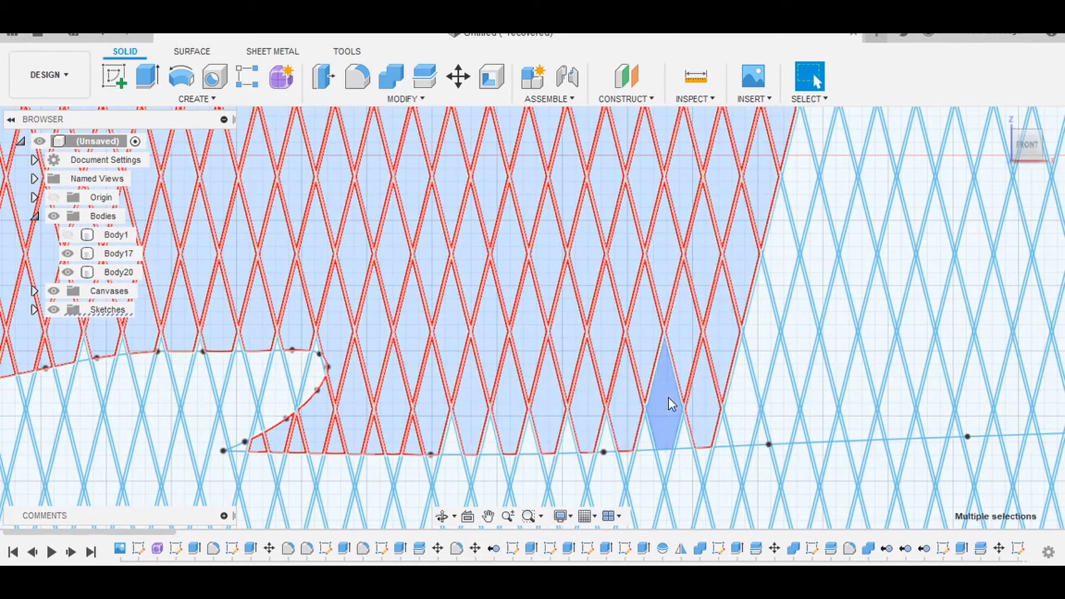
# - Extend the selection toward the tail with the full and cut-off diamonds in the rows above the lower body outline
pyautogui.keyDown('ctrl'); pyautogui.click(758, 328); pyautogui.keyUp('ctrl')
pyautogui.keyDown('ctrl'); pyautogui.click(780, 396); pyautogui.keyUp('ctrl')
pyautogui.keyDown('ctrl'); pyautogui.click(799, 331); pyautogui.keyUp('ctrl')
pyautogui.keyDown('ctrl'); pyautogui.click(781, 258); pyautogui.keyUp('ctrl')
pyautogui.keyDown('ctrl'); pyautogui.click(821, 255); pyautogui.keyUp('ctrl')
pyautogui.keyDown('ctrl'); pyautogui.click(838, 331); pyautogui.keyUp('ctrl')
pyautogui.keyDown('ctrl'); pyautogui.click(820, 397); pyautogui.keyUp('ctrl')
pyautogui.keyDown('ctrl'); pyautogui.click(859, 398); pyautogui.keyUp('ctrl')
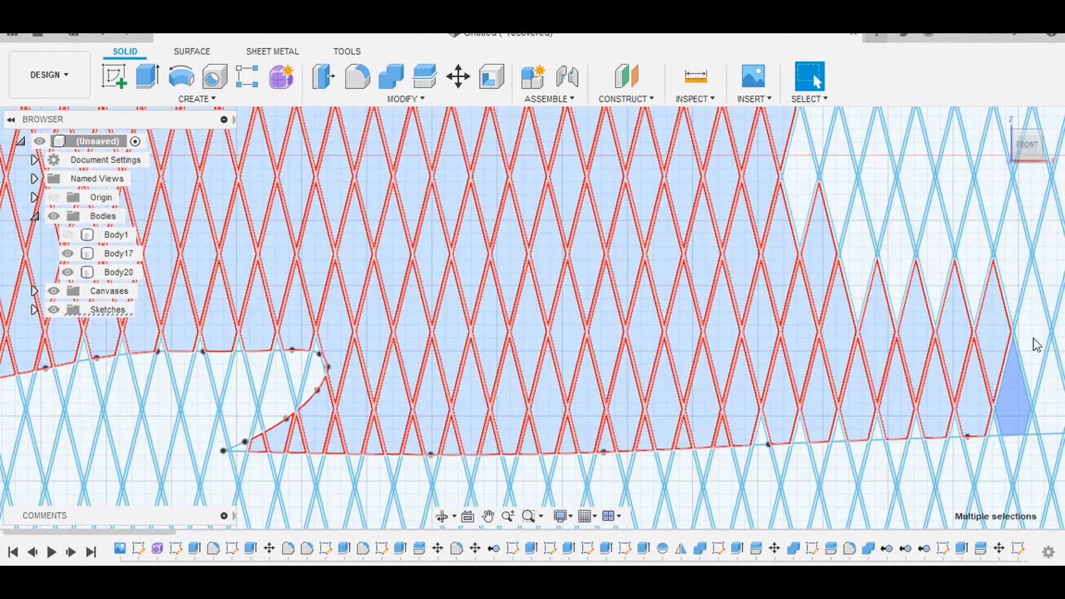
pyautogui.scroll(-3, 305, 440)
pyautogui.scroll(3, 407, 432)
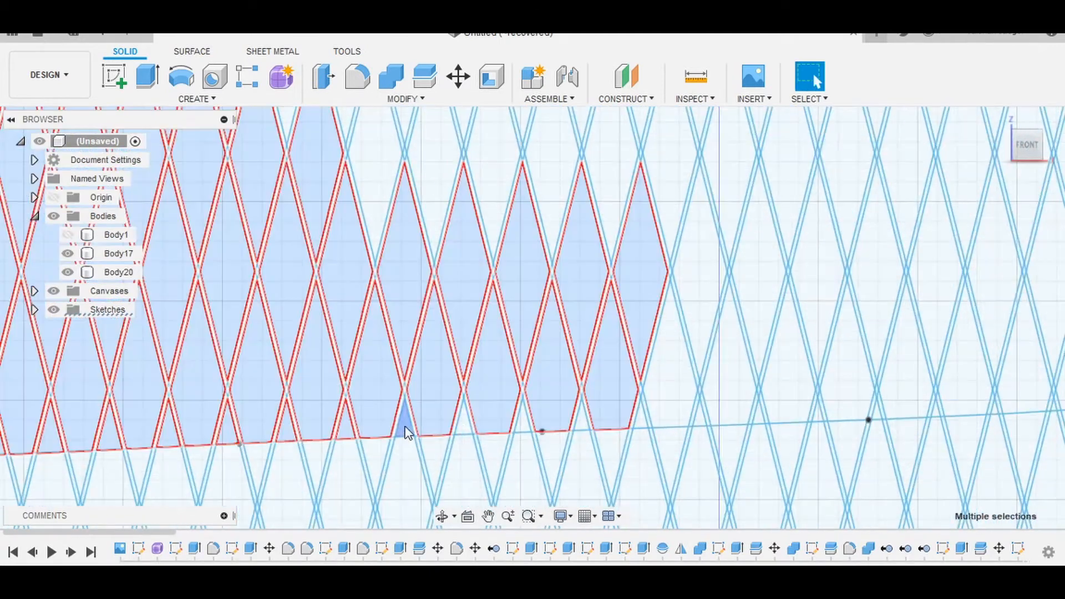
# - Add the skipped small triangles on the lower outline and the adjoining two rows of diamonds toward the tail
pyautogui.keyDown('ctrl'); pyautogui.click(519, 422); pyautogui.keyUp('ctrl')
pyautogui.keyDown('ctrl'); pyautogui.click(581, 421); pyautogui.keyUp('ctrl')
pyautogui.keyDown('ctrl'); pyautogui.click(679, 380); pyautogui.keyUp('ctrl')
pyautogui.keyDown('ctrl'); pyautogui.click(729, 383); pyautogui.keyUp('ctrl')
pyautogui.keyDown('ctrl'); pyautogui.click(701, 294); pyautogui.keyUp('ctrl')
pyautogui.keyDown('ctrl'); pyautogui.click(756, 283); pyautogui.keyUp('ctrl')
pyautogui.keyDown('ctrl'); pyautogui.click(788, 382); pyautogui.keyUp('ctrl')
pyautogui.scroll(1, 762, 414)
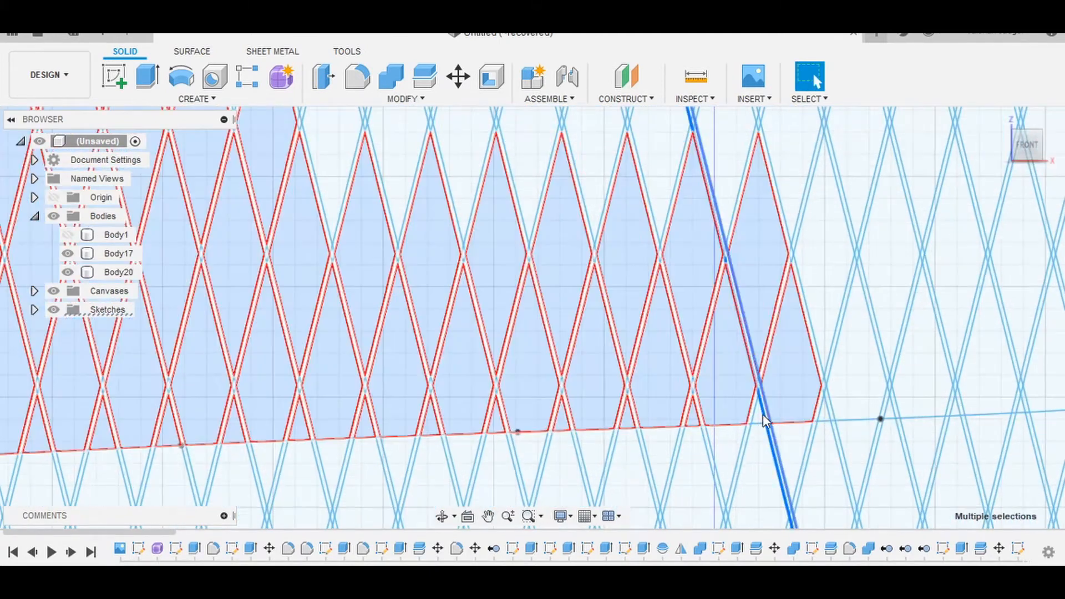
# - Continue the two lowest diamond rows toward the tail, including the small triangles left between them on the outline
pyautogui.keyDown('ctrl'); pyautogui.click(761, 416); pyautogui.keyUp('ctrl')
pyautogui.keyDown('ctrl'); pyautogui.click(857, 352); pyautogui.keyUp('ctrl')
pyautogui.keyDown('ctrl'); pyautogui.click(831, 277); pyautogui.keyUp('ctrl')
pyautogui.keyDown('ctrl'); pyautogui.click(887, 272); pyautogui.keyUp('ctrl')
pyautogui.keyDown('ctrl'); pyautogui.click(916, 339); pyautogui.keyUp('ctrl')
pyautogui.scroll(2, 832, 415)
pyautogui.keyDown('ctrl'); pyautogui.click(821, 414); pyautogui.keyUp('ctrl')
pyautogui.keyDown('ctrl'); pyautogui.click(910, 411); pyautogui.keyUp('ctrl')
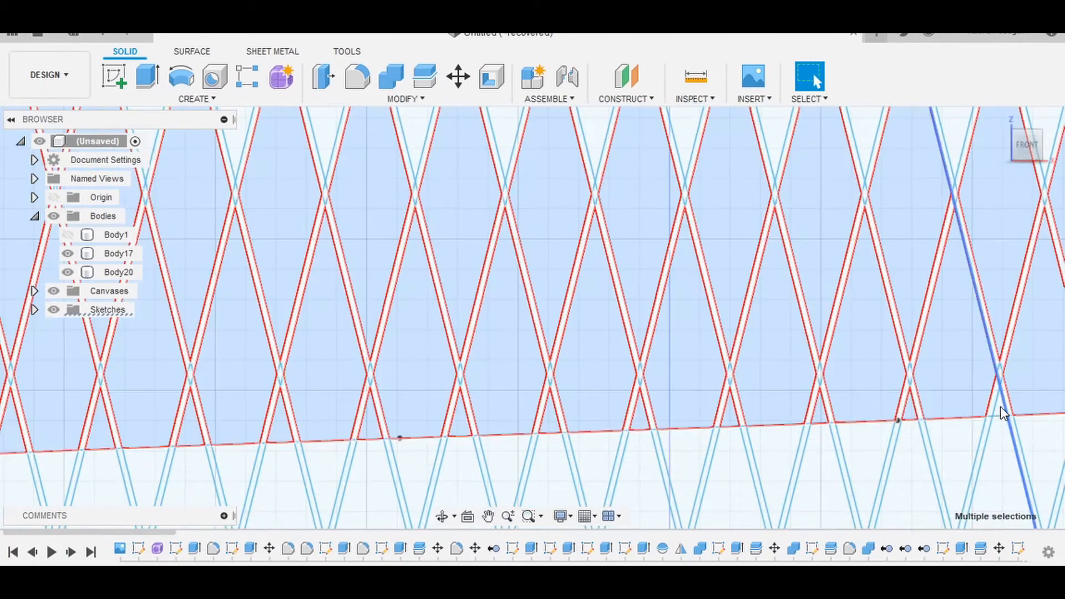
# - Add the lowest diamonds and outline triangles through the middle of the belly, up to where the lower outline begins rising
pyautogui.scroll(-4, 993, 443)
pyautogui.moveTo(1027, 482); pyautogui.dragTo(641, 494, button='middle')
pyautogui.scroll(4, 577, 454)
pyautogui.keyDown('ctrl'); pyautogui.click(660, 452); pyautogui.keyUp('ctrl')
pyautogui.keyDown('ctrl'); pyautogui.click(810, 411); pyautogui.keyUp('ctrl')
pyautogui.keyDown('ctrl'); pyautogui.click(857, 288); pyautogui.keyUp('ctrl')
pyautogui.scroll(-1, 895, 435)
pyautogui.keyDown('ctrl'); pyautogui.click(918, 416); pyautogui.keyUp('ctrl')
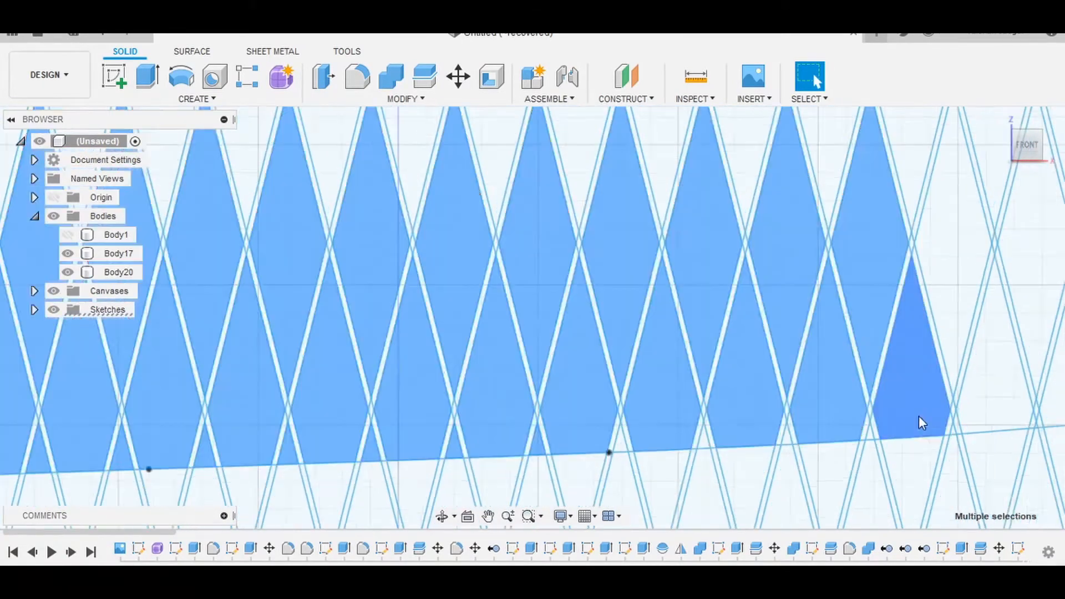
pyautogui.scroll(-3, 918, 415)
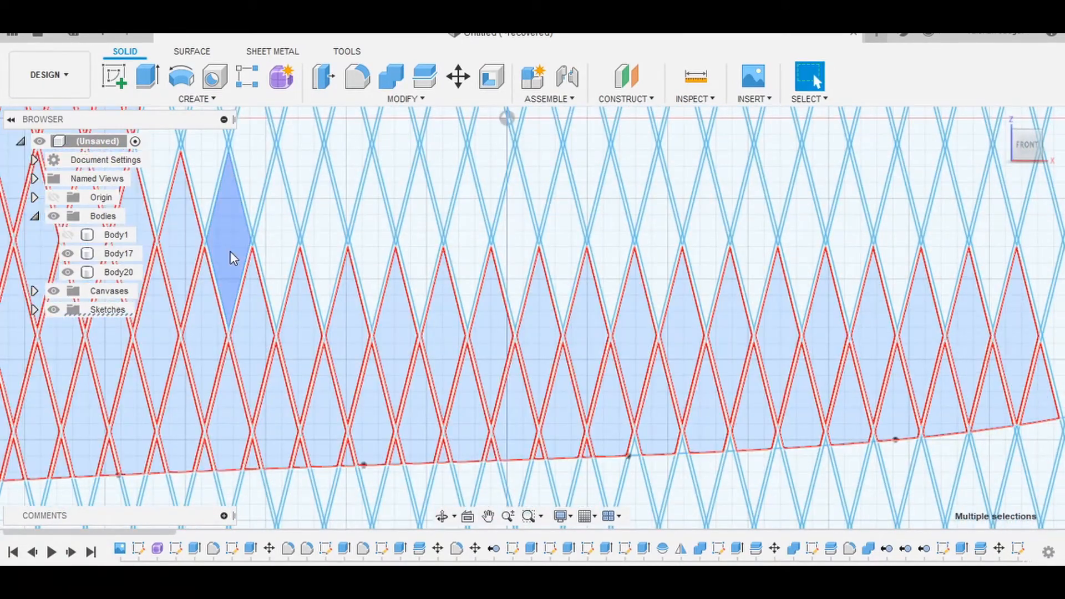
# - Add the cut-off profiles along the first rising part of the lower body outline to the selection
pyautogui.scroll(-4, 757, 371)
pyautogui.scroll(5, 572, 361)
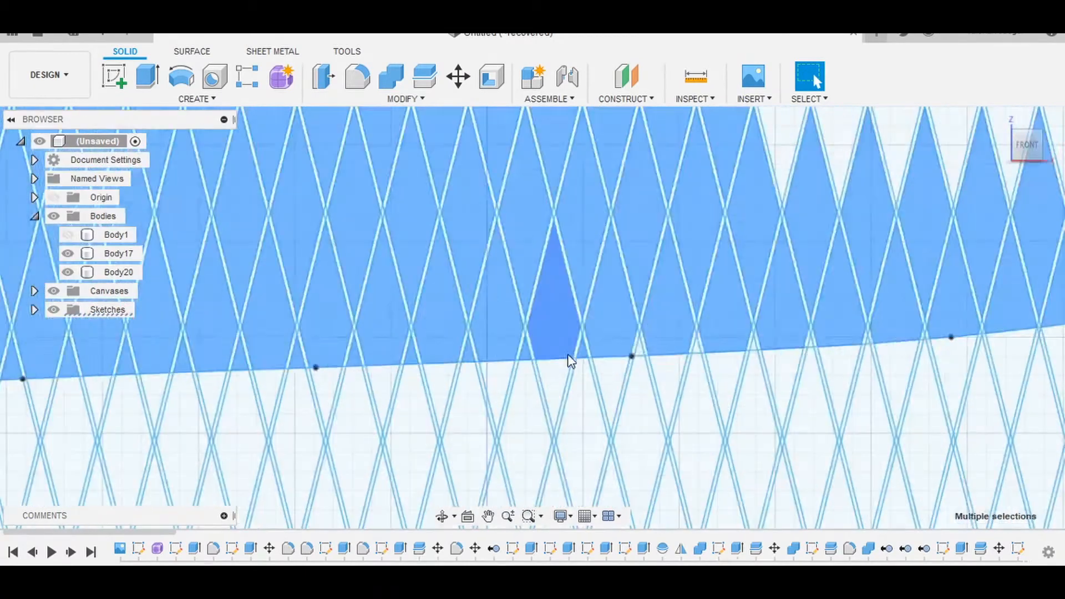
pyautogui.scroll(-5, 571, 360)
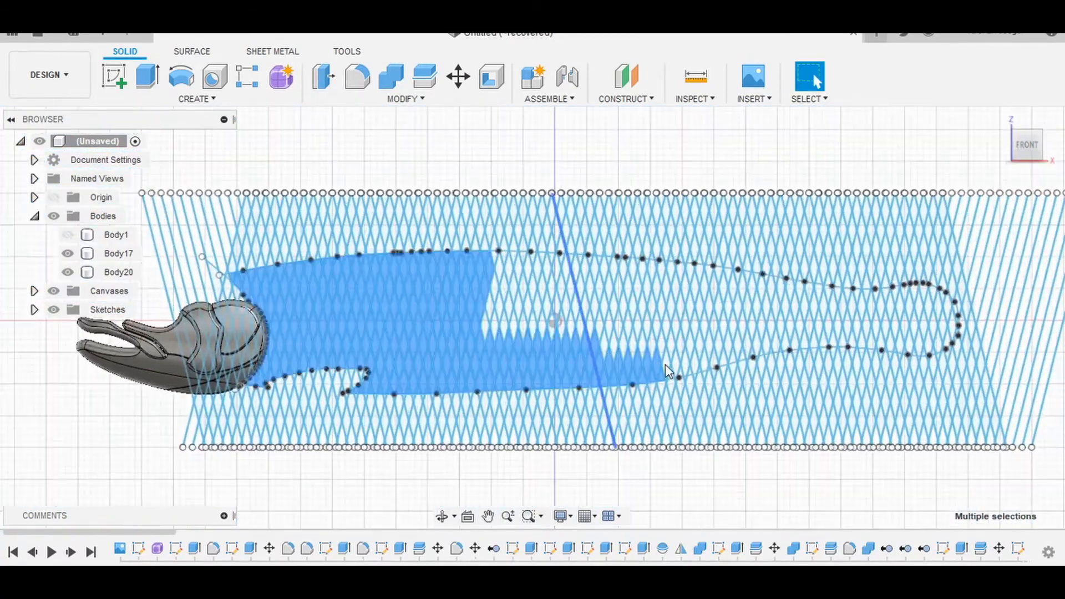
pyautogui.scroll(4, 664, 364)
pyautogui.scroll(3, 740, 373)
pyautogui.keyDown('ctrl'); pyautogui.click(725, 368); pyautogui.keyUp('ctrl')
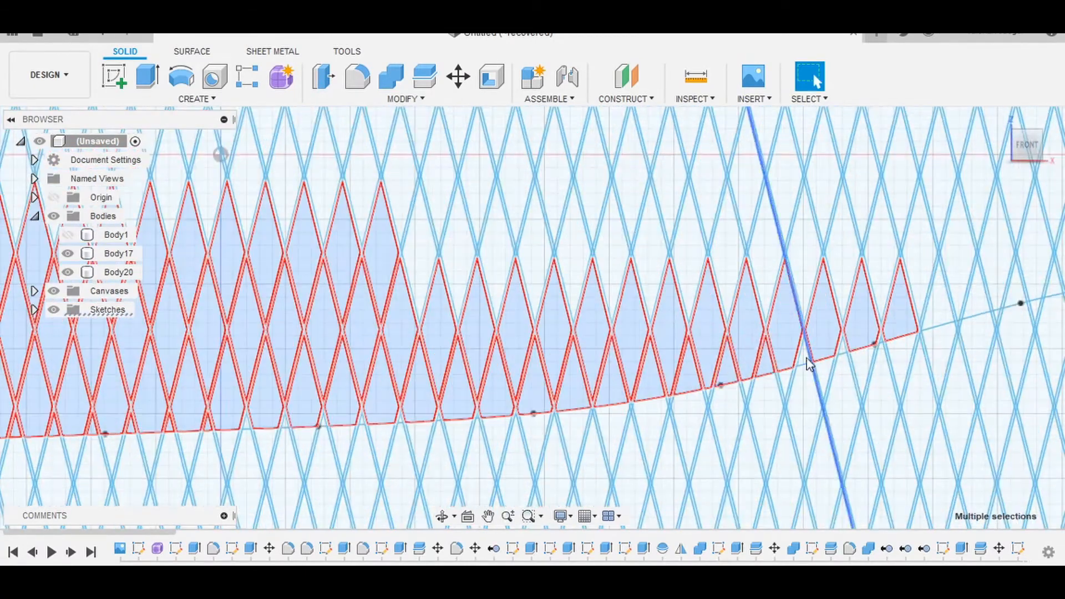
# - Add the outline triangles and next cut-off diamonds farther up the rising lower outline toward the tail
pyautogui.scroll(-5, 808, 359)
pyautogui.scroll(6, 743, 401)
pyautogui.keyDown('ctrl'); pyautogui.click(769, 425); pyautogui.keyUp('ctrl')
pyautogui.keyDown('ctrl'); pyautogui.click(826, 428); pyautogui.keyUp('ctrl')
pyautogui.keyDown('ctrl'); pyautogui.click(855, 382); pyautogui.keyUp('ctrl')
pyautogui.keyDown('ctrl'); pyautogui.click(910, 369); pyautogui.keyUp('ctrl')
# - Add the diamond row directly above the selected lower rows, working from the rising outline back toward the head
pyautogui.keyDown('ctrl'); pyautogui.click(798, 355); pyautogui.keyUp('ctrl')
pyautogui.keyDown('ctrl'); pyautogui.click(683, 356); pyautogui.keyUp('ctrl')
pyautogui.keyDown('ctrl'); pyautogui.click(513, 357); pyautogui.keyUp('ctrl')
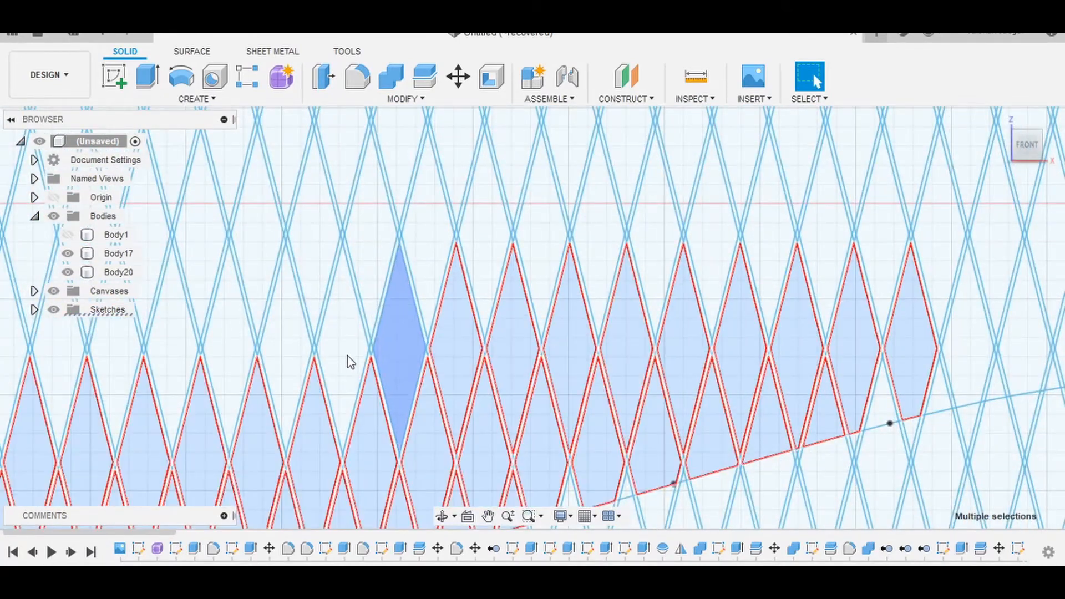
pyautogui.keyDown('ctrl'); pyautogui.click(286, 357); pyautogui.keyUp('ctrl')
pyautogui.moveTo(172, 349); pyautogui.dragTo(594, 347, button='middle')
pyautogui.keyDown('ctrl'); pyautogui.click(537, 350); pyautogui.keyUp('ctrl')
# - Fill the next mid-body diamond row, starting beside the selected front block and working toward the tail
pyautogui.moveTo(239, 288); pyautogui.dragTo(575, 343, button='middle')
pyautogui.scroll(-3, 575, 342)
pyautogui.keyDown('ctrl'); pyautogui.click(242, 378); pyautogui.keyUp('ctrl')
pyautogui.keyDown('ctrl'); pyautogui.click(381, 369); pyautogui.keyUp('ctrl')
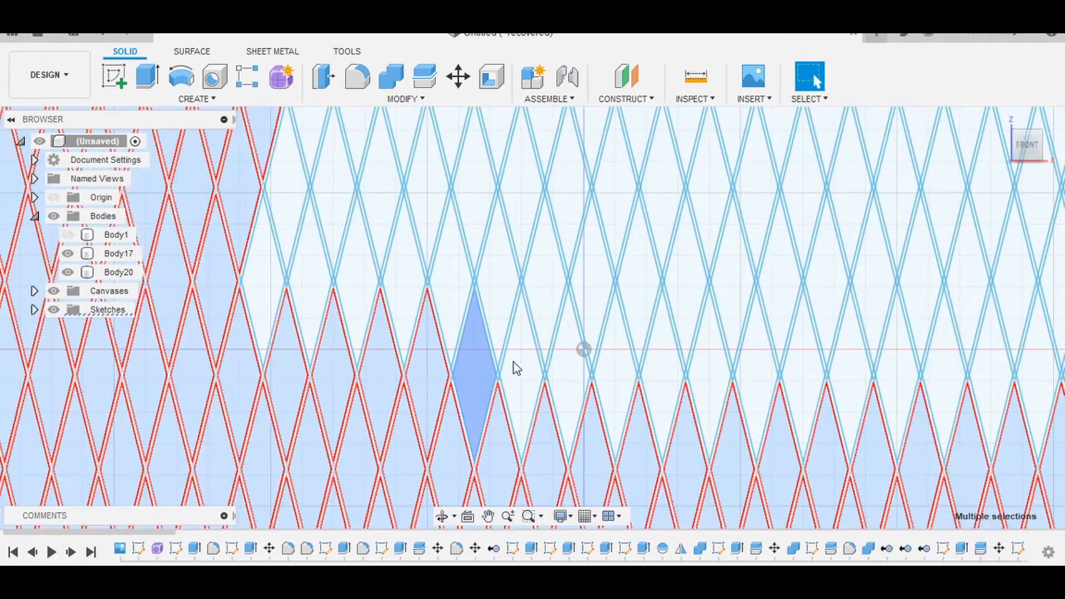
pyautogui.keyDown('ctrl'); pyautogui.click(568, 366); pyautogui.keyUp('ctrl')
pyautogui.keyDown('ctrl'); pyautogui.click(709, 366); pyautogui.keyUp('ctrl')
pyautogui.keyDown('ctrl'); pyautogui.click(897, 366); pyautogui.keyUp('ctrl')
# - Add the diamond row above it, working from the tail side back to the selected front block
pyautogui.keyDown('ctrl'); pyautogui.click(1014, 281); pyautogui.keyUp('ctrl')
pyautogui.keyDown('ctrl'); pyautogui.click(873, 279); pyautogui.keyUp('ctrl')
pyautogui.keyDown('ctrl'); pyautogui.click(733, 279); pyautogui.keyUp('ctrl')
pyautogui.keyDown('ctrl'); pyautogui.click(599, 283); pyautogui.keyUp('ctrl')
pyautogui.keyDown('ctrl'); pyautogui.click(461, 283); pyautogui.keyUp('ctrl')
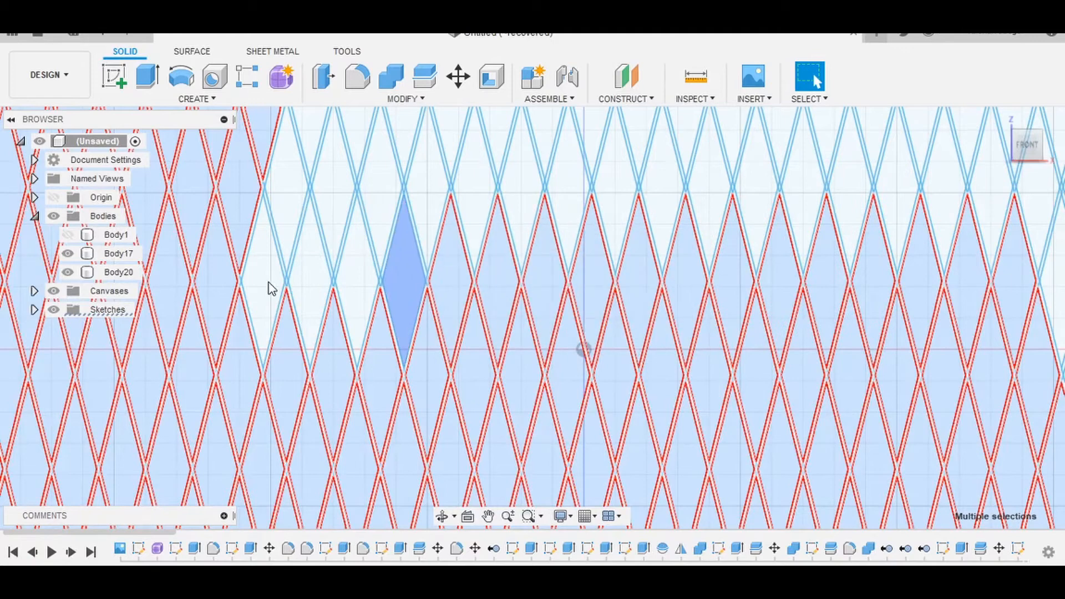
pyautogui.keyDown('ctrl'); pyautogui.click(310, 277); pyautogui.keyUp('ctrl')
# - Add the following upper-body diamond rows toward the tail, leaving only the row beneath the upper outline
pyautogui.keyDown('ctrl'); pyautogui.click(355, 183); pyautogui.keyUp('ctrl')
pyautogui.keyDown('ctrl'); pyautogui.click(544, 177); pyautogui.keyUp('ctrl')
pyautogui.keyDown('ctrl'); pyautogui.click(710, 177); pyautogui.keyUp('ctrl')
pyautogui.keyDown('ctrl'); pyautogui.click(916, 177); pyautogui.keyUp('ctrl')
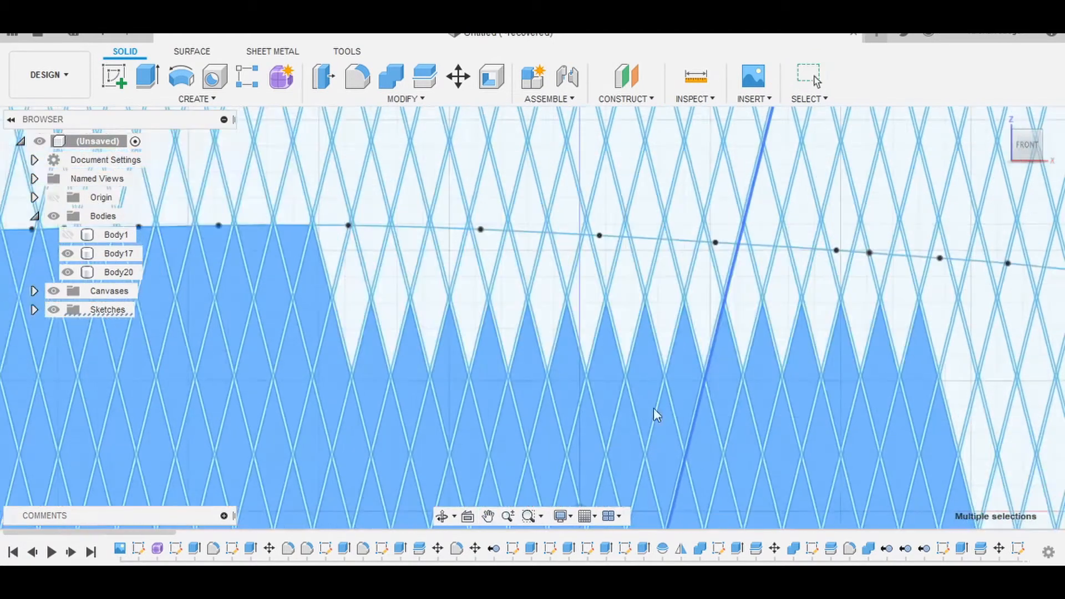
# - Add the diamonds immediately beneath the upper body outline, from the selected front block toward the tail
pyautogui.keyDown('ctrl'); pyautogui.click(352, 299); pyautogui.keyUp('ctrl')
pyautogui.keyDown('ctrl'); pyautogui.click(430, 300); pyautogui.keyUp('ctrl')
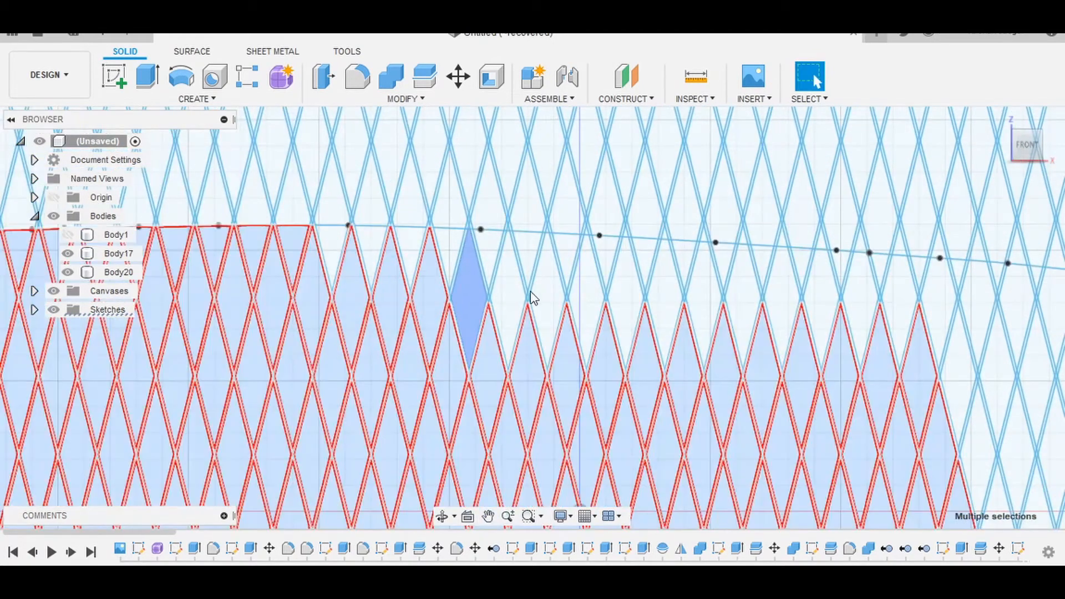
pyautogui.keyDown('ctrl'); pyautogui.click(508, 299); pyautogui.keyUp('ctrl')
pyautogui.keyDown('ctrl'); pyautogui.click(625, 302); pyautogui.keyUp('ctrl')
pyautogui.keyDown('ctrl'); pyautogui.click(743, 305); pyautogui.keyUp('ctrl')
pyautogui.keyDown('ctrl'); pyautogui.click(899, 308); pyautogui.keyUp('ctrl')
pyautogui.keyDown('ctrl'); pyautogui.click(958, 377); pyautogui.keyUp('ctrl')
pyautogui.keyDown('ctrl'); pyautogui.click(1016, 310); pyautogui.keyUp('ctrl')
# - Add the upper row of diamonds in the unselected gap between the upper and lower selected areas near the tail
pyautogui.scroll(-10, 599, 374)
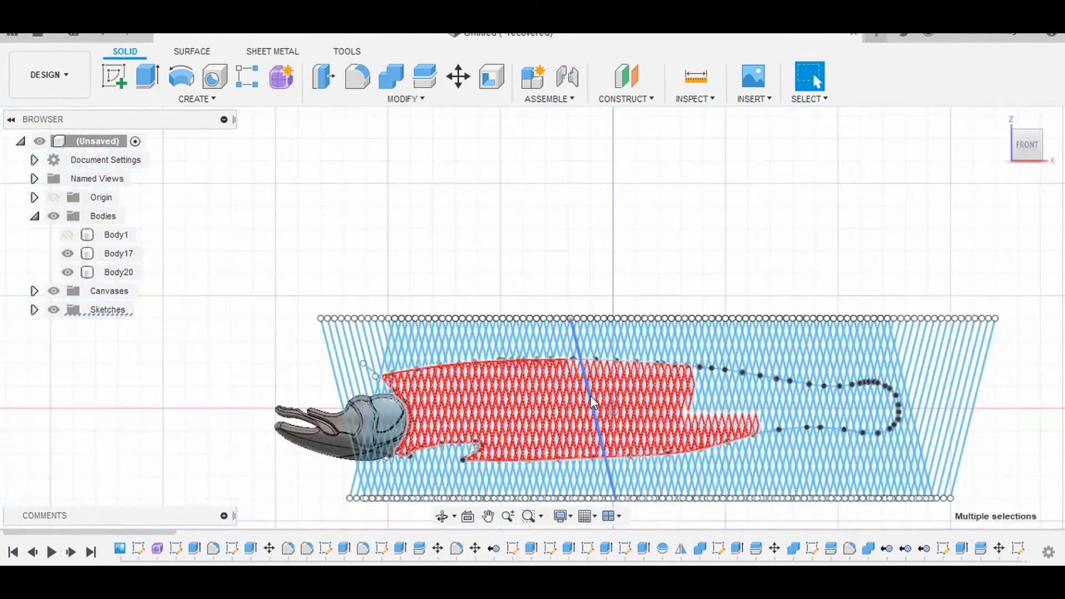
pyautogui.scroll(7, 589, 391)
pyautogui.keyDown('ctrl'); pyautogui.click(522, 298); pyautogui.keyUp('ctrl')
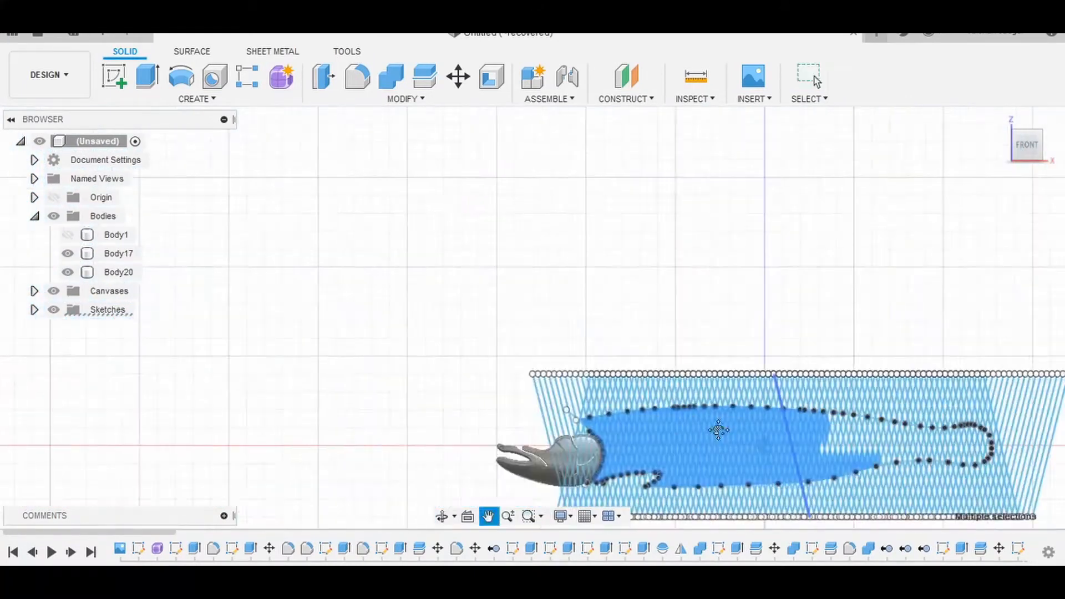
pyautogui.moveTo(719, 430); pyautogui.dragTo(614, 410, button='middle')
pyautogui.scroll(8, 733, 410)
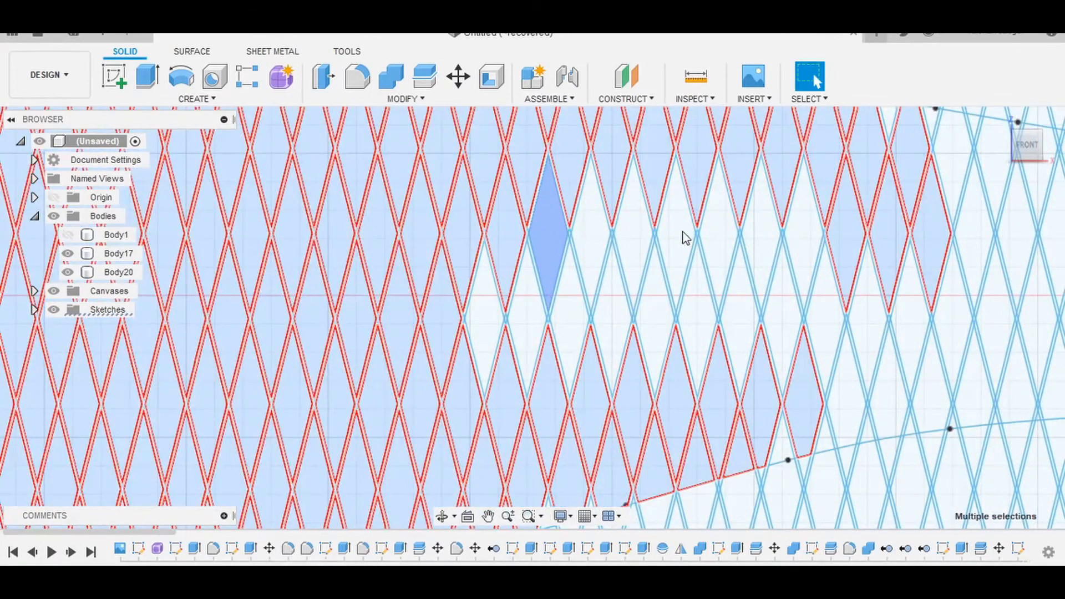
pyautogui.keyDown('ctrl'); pyautogui.click(803, 232); pyautogui.keyUp('ctrl')
# - Fill the remaining diamond row in that gap and add the next columns down to the lower outline
pyautogui.keyDown('ctrl'); pyautogui.click(484, 319); pyautogui.keyUp('ctrl')
pyautogui.keyDown('ctrl'); pyautogui.click(655, 319); pyautogui.keyUp('ctrl')
pyautogui.keyDown('ctrl'); pyautogui.click(740, 319); pyautogui.keyUp('ctrl')
pyautogui.keyDown('ctrl'); pyautogui.click(868, 318); pyautogui.keyUp('ctrl')
pyautogui.keyDown('ctrl'); pyautogui.click(910, 319); pyautogui.keyUp('ctrl')
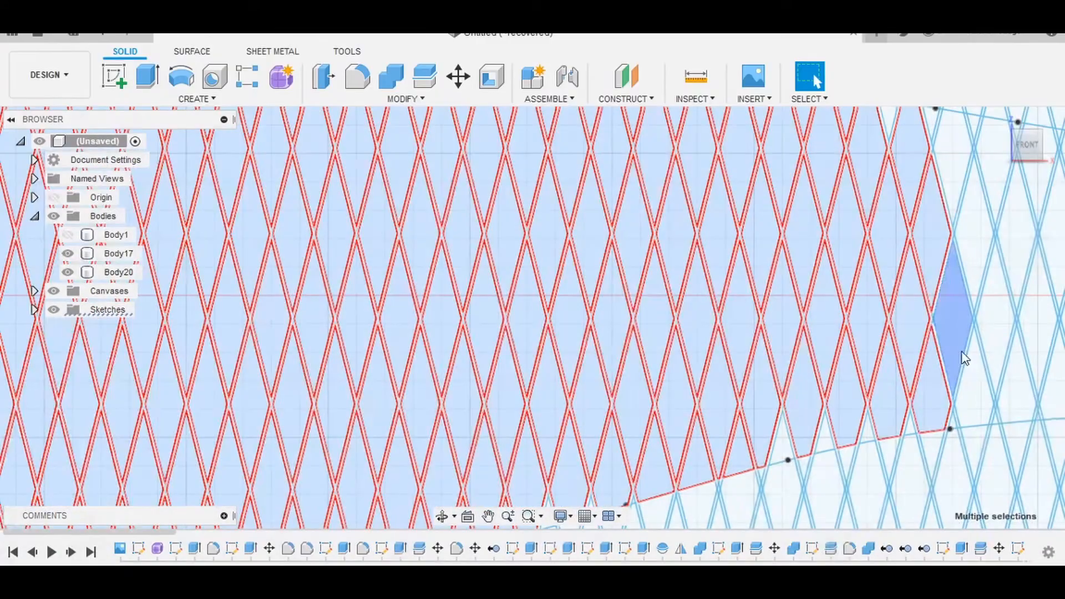
pyautogui.keyDown('ctrl'); pyautogui.click(952, 319); pyautogui.keyUp('ctrl')
pyautogui.keyDown('ctrl'); pyautogui.click(995, 319); pyautogui.keyUp('ctrl')
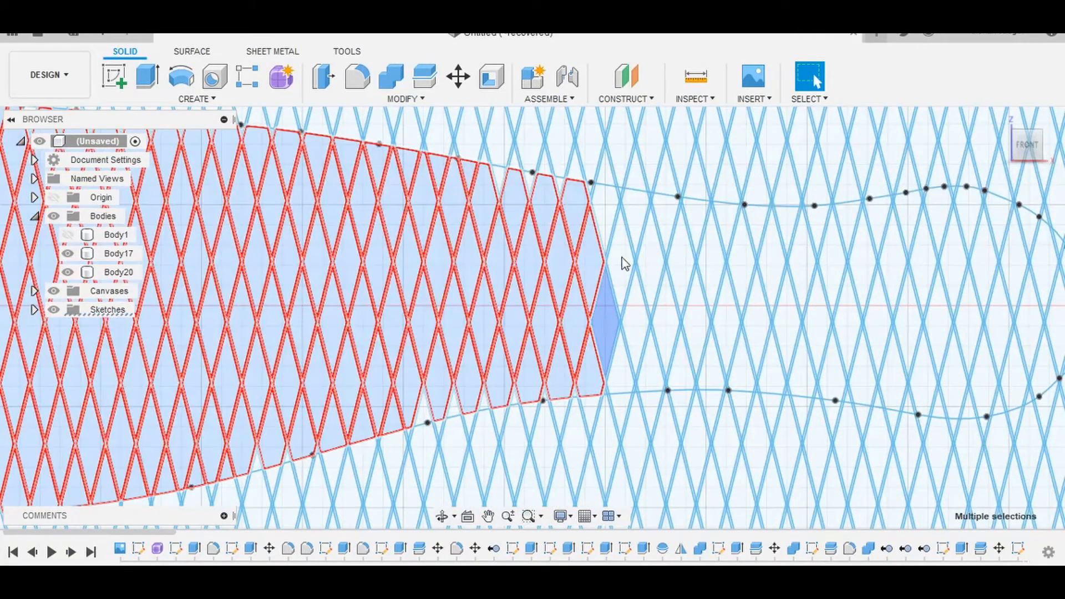
# - Add the diamond columns across the narrowing tail section, from the upper outline to the lower outline
pyautogui.keyDown('ctrl'); pyautogui.click(635, 322); pyautogui.keyUp('ctrl')
pyautogui.keyDown('ctrl'); pyautogui.click(652, 372); pyautogui.keyUp('ctrl')
pyautogui.keyDown('ctrl'); pyautogui.click(680, 261); pyautogui.keyUp('ctrl')
pyautogui.keyDown('ctrl'); pyautogui.click(710, 261); pyautogui.keyUp('ctrl')
pyautogui.keyDown('ctrl'); pyautogui.click(726, 322); pyautogui.keyUp('ctrl')
pyautogui.keyDown('ctrl'); pyautogui.click(711, 371); pyautogui.keyUp('ctrl')
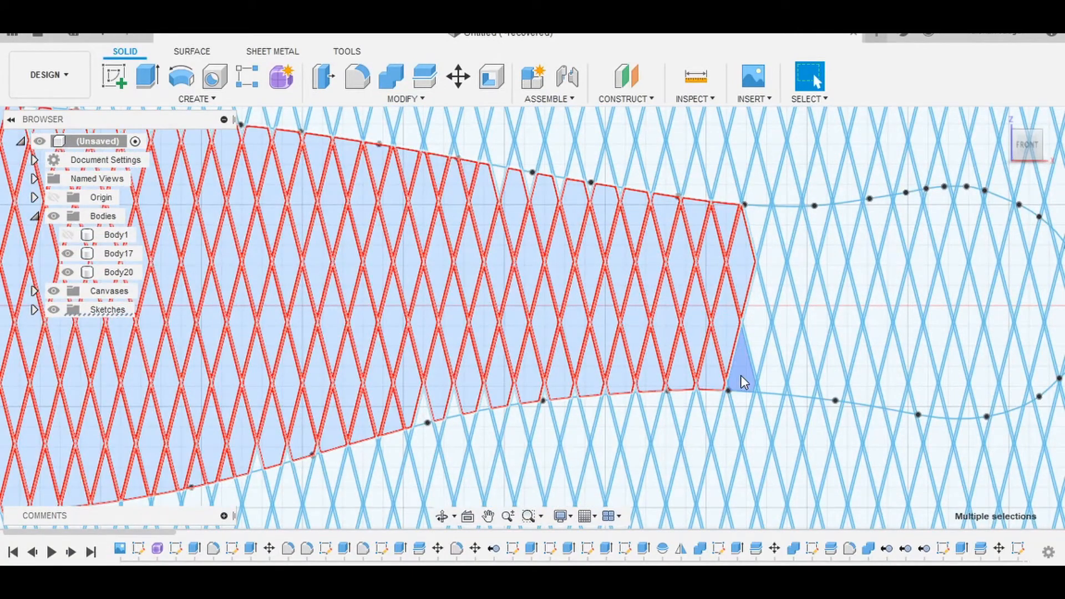
# - Add the full-height diamond columns across the narrowest part of the tail to the selection
pyautogui.keyDown('ctrl'); pyautogui.click(756, 321); pyautogui.keyUp('ctrl')
pyautogui.keyDown('ctrl'); pyautogui.click(771, 261); pyautogui.keyUp('ctrl')
pyautogui.keyDown('ctrl'); pyautogui.click(756, 224); pyautogui.keyUp('ctrl')
pyautogui.keyDown('ctrl'); pyautogui.click(802, 261); pyautogui.keyUp('ctrl')
pyautogui.keyDown('ctrl'); pyautogui.click(787, 322); pyautogui.keyUp('ctrl')
pyautogui.keyDown('ctrl'); pyautogui.click(816, 322); pyautogui.keyUp('ctrl')
pyautogui.keyDown('ctrl'); pyautogui.click(832, 261); pyautogui.keyUp('ctrl')
pyautogui.keyDown('ctrl'); pyautogui.click(817, 225); pyautogui.keyUp('ctrl')
pyautogui.keyDown('ctrl'); pyautogui.click(862, 261); pyautogui.keyUp('ctrl')
pyautogui.keyDown('ctrl'); pyautogui.click(847, 322); pyautogui.keyUp('ctrl')
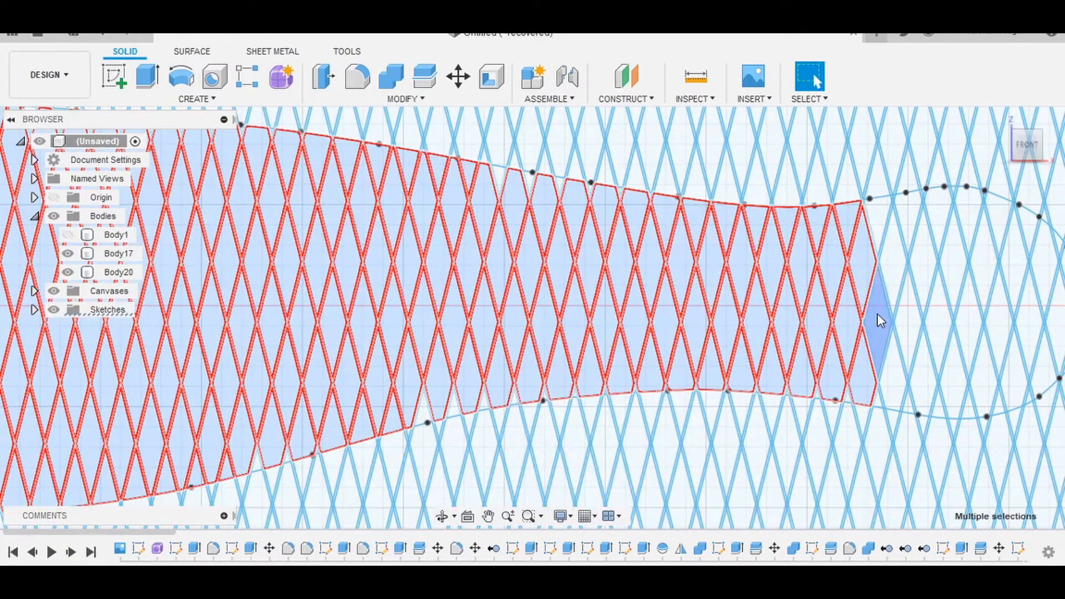
# - Add the diamond columns in the widening part of the tail, just before its rounded end
pyautogui.keyDown('ctrl'); pyautogui.click(923, 261); pyautogui.keyUp('ctrl')
pyautogui.keyDown('ctrl'); pyautogui.click(908, 321); pyautogui.keyUp('ctrl')
pyautogui.keyDown('ctrl'); pyautogui.click(923, 372); pyautogui.keyUp('ctrl')
pyautogui.keyDown('ctrl'); pyautogui.click(968, 324); pyautogui.keyUp('ctrl')
pyautogui.keyDown('ctrl'); pyautogui.click(953, 261); pyautogui.keyUp('ctrl')
pyautogui.keyDown('ctrl'); pyautogui.click(984, 260); pyautogui.keyUp('ctrl')
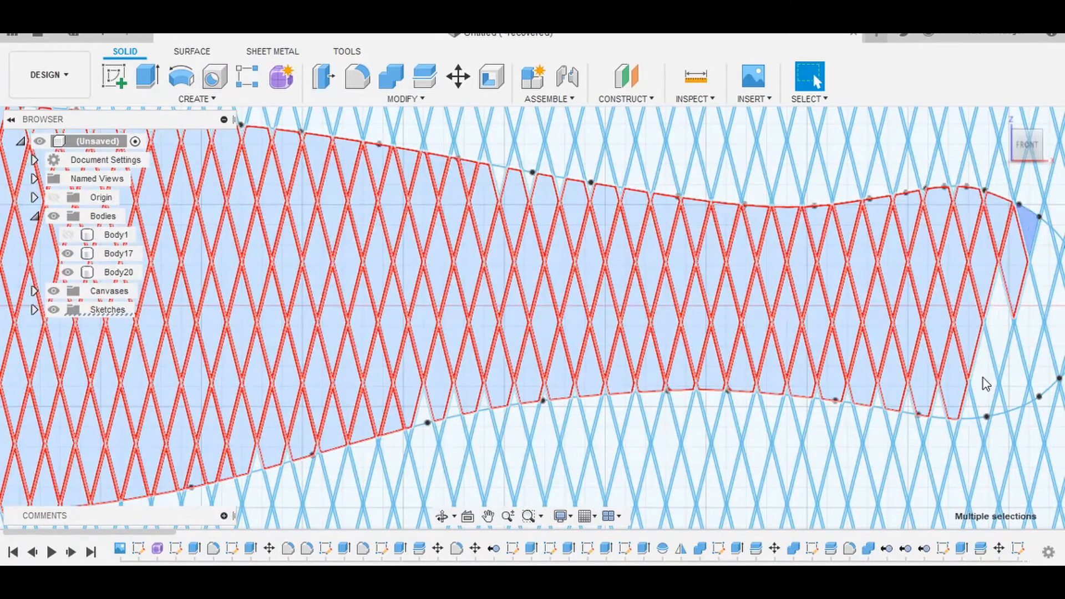
# - Add the remaining diamonds and cut-off profiles inside the rounded tail end to the selection
pyautogui.keyDown('ctrl'); pyautogui.click(1044, 261); pyautogui.keyUp('ctrl')
pyautogui.moveTo(939, 438); pyautogui.dragTo(782, 440, button='middle')
pyautogui.keyDown('ctrl'); pyautogui.click(904, 324); pyautogui.keyUp('ctrl')
pyautogui.keyDown('ctrl'); pyautogui.click(873, 333); pyautogui.keyUp('ctrl')
pyautogui.keyDown('ctrl'); pyautogui.click(858, 391); pyautogui.keyUp('ctrl')
pyautogui.keyDown('ctrl'); pyautogui.click(889, 381); pyautogui.keyUp('ctrl')
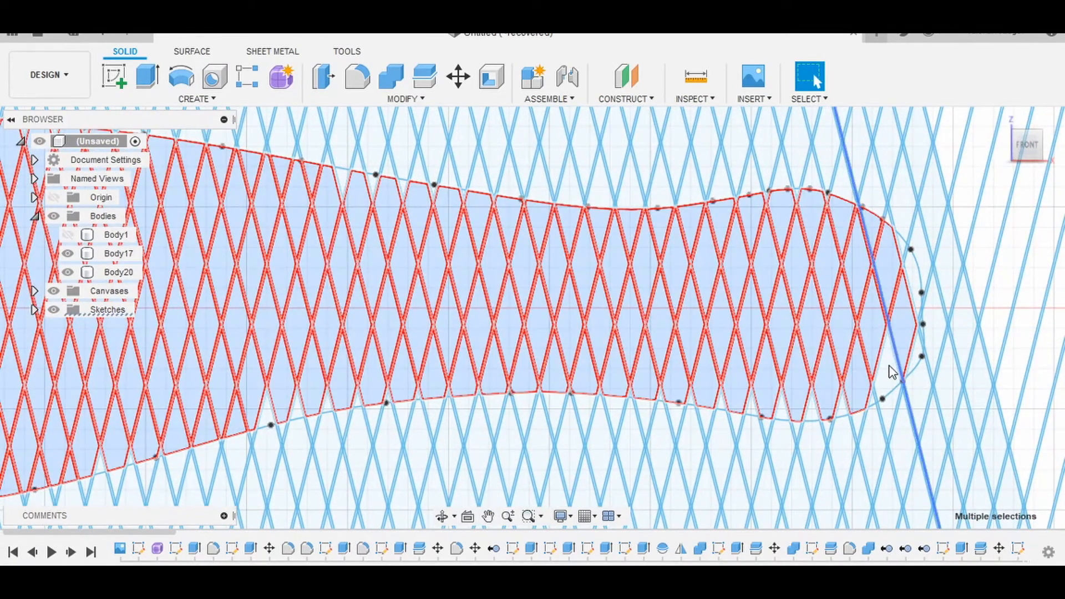
# - Add the missed cut-off profiles along the body's lower outline, just ahead of the narrowing tail, to the selection
pyautogui.moveTo(632, 425); pyautogui.dragTo(764, 425, button='middle')
pyautogui.moveTo(269, 506); pyautogui.dragTo(596, 459, button='middle')
pyautogui.scroll(4, 597, 458)
pyautogui.scroll(-1, 503, 447)
pyautogui.scroll(-7, 444, 432)
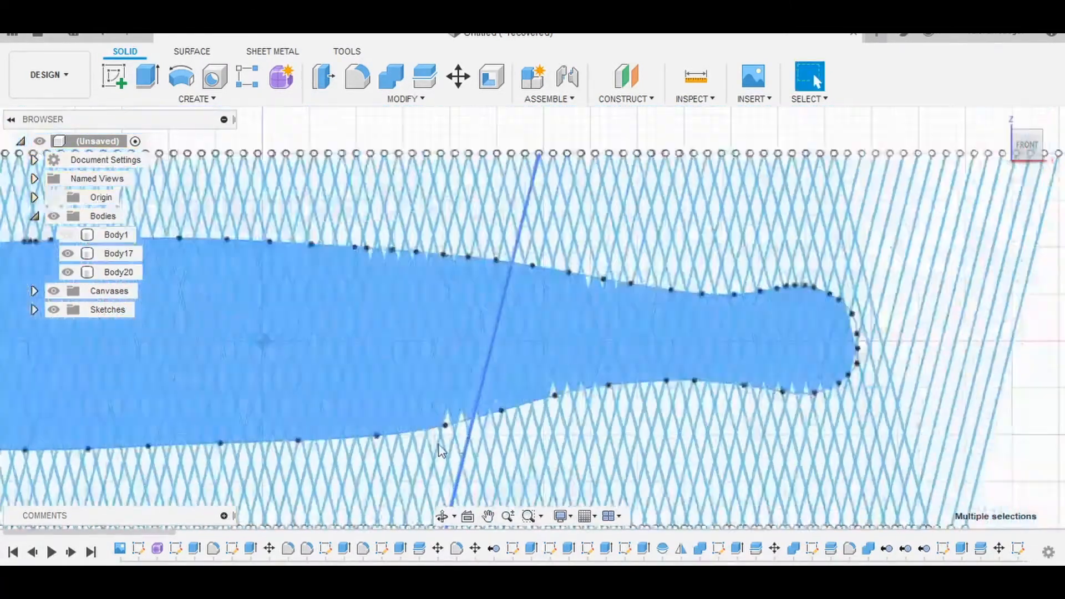
pyautogui.moveTo(225, 466); pyautogui.dragTo(341, 462, button='middle')
pyautogui.scroll(5, 440, 439)
pyautogui.scroll(-4, 708, 440)
pyautogui.scroll(4, 713, 397)
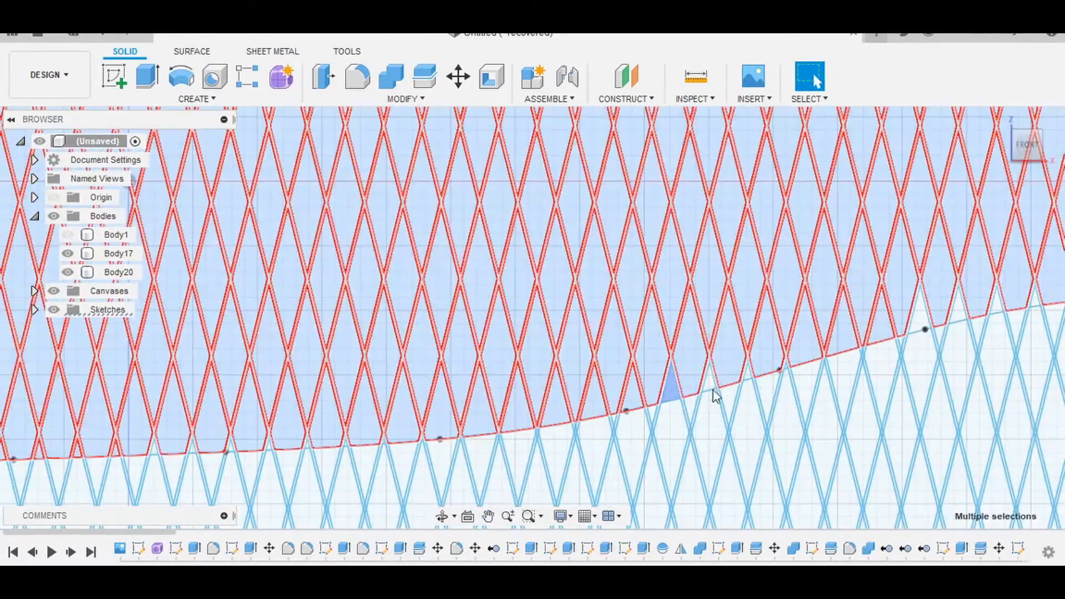
pyautogui.scroll(-5, 636, 349)
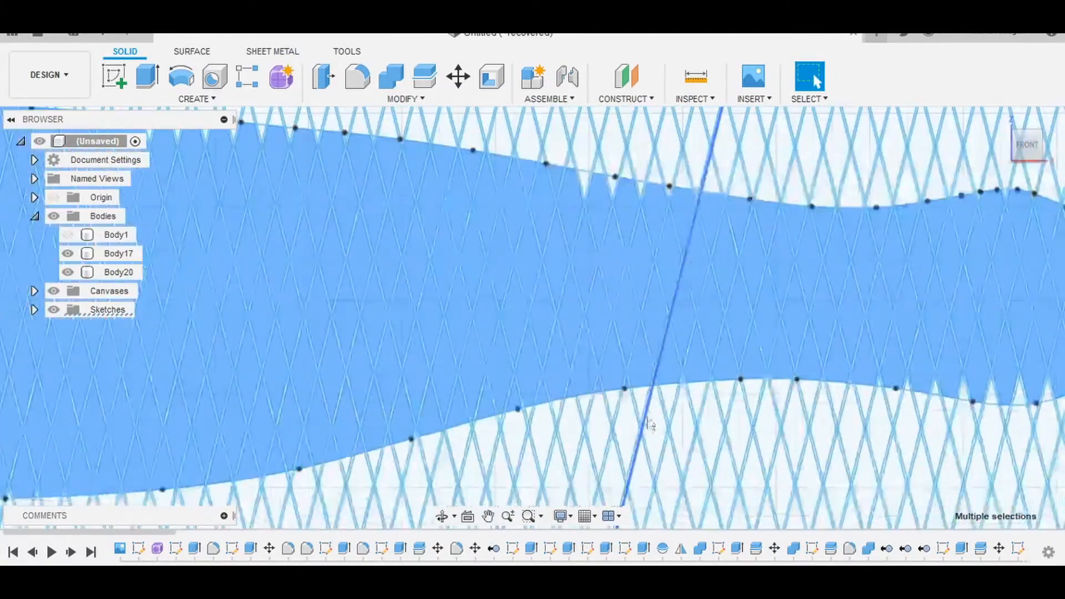
# - Add the missed cut-off profiles along the upper outline of the body's rear part to the selection
pyautogui.scroll(6, 603, 347)
pyautogui.scroll(-5, 744, 435)
pyautogui.scroll(5, 257, 260)
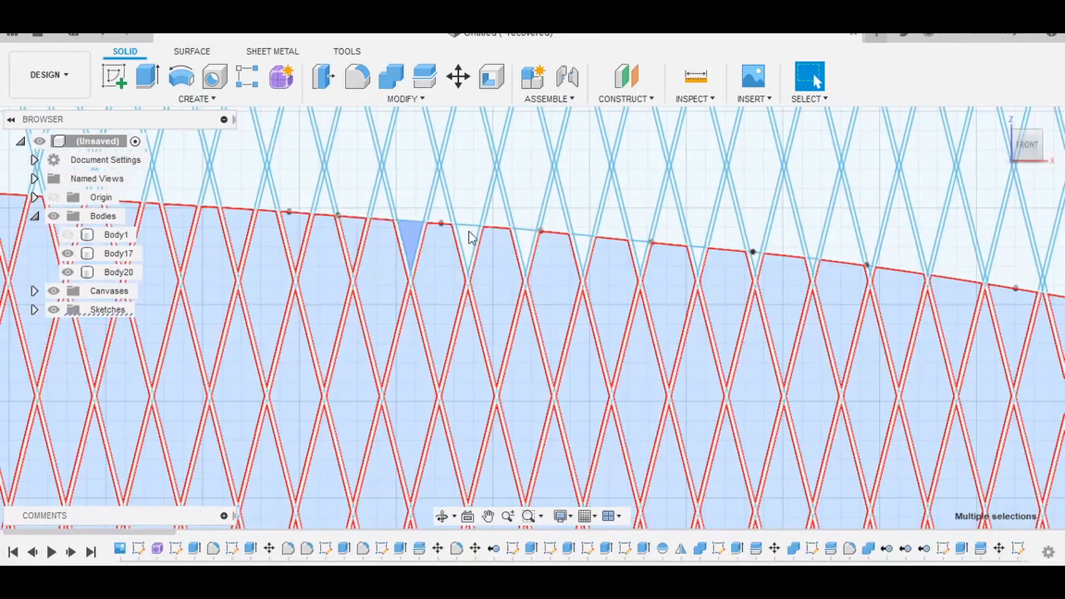
pyautogui.scroll(-5, 704, 385)
# - Add the missed slivers at the rounded tail end and the cut-off profiles along its lower edge to the selection
pyautogui.scroll(6, 929, 399)
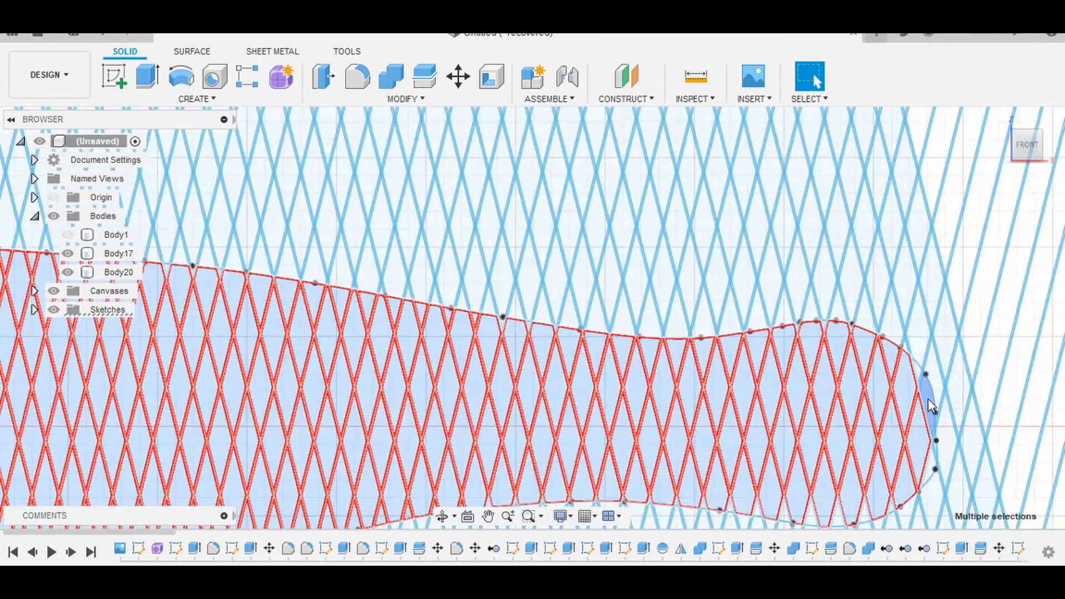
pyautogui.scroll(-5, 814, 486)
pyautogui.scroll(6, 746, 388)
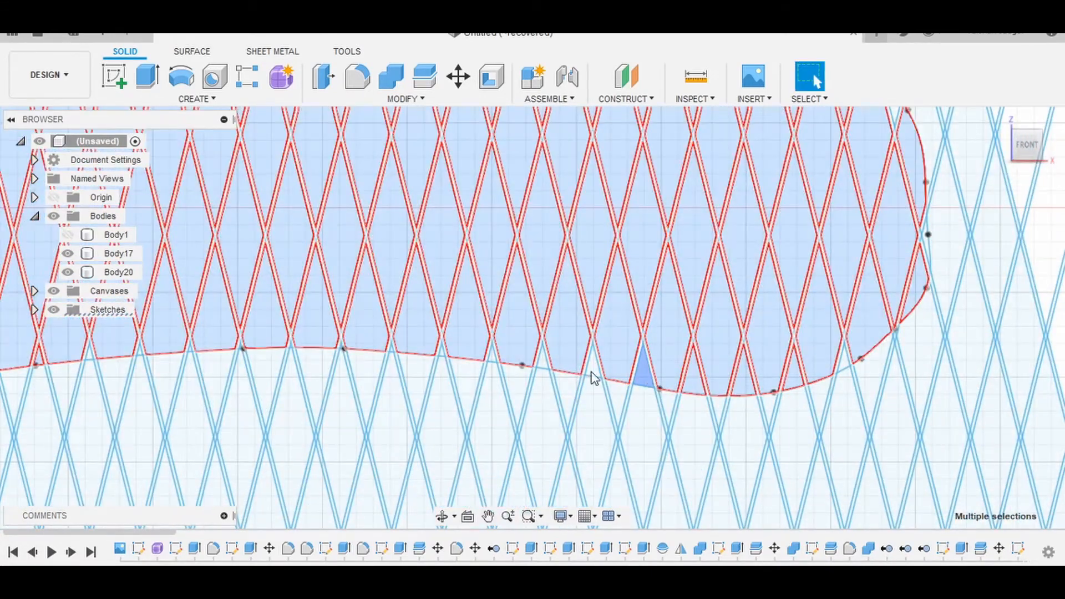
pyautogui.scroll(-5, 595, 378)
pyautogui.scroll(5, 589, 350)
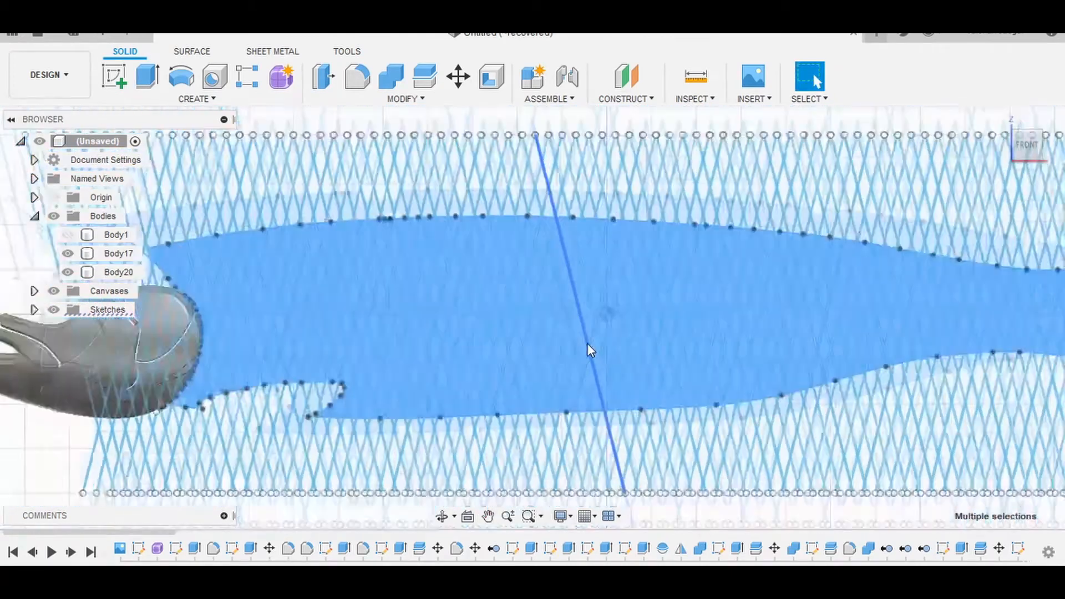
# - Start an Extrude of all selected diamond profiles with the start set to From Object, using the side surface of the fish's body
pyautogui.scroll(-5, 588, 346)
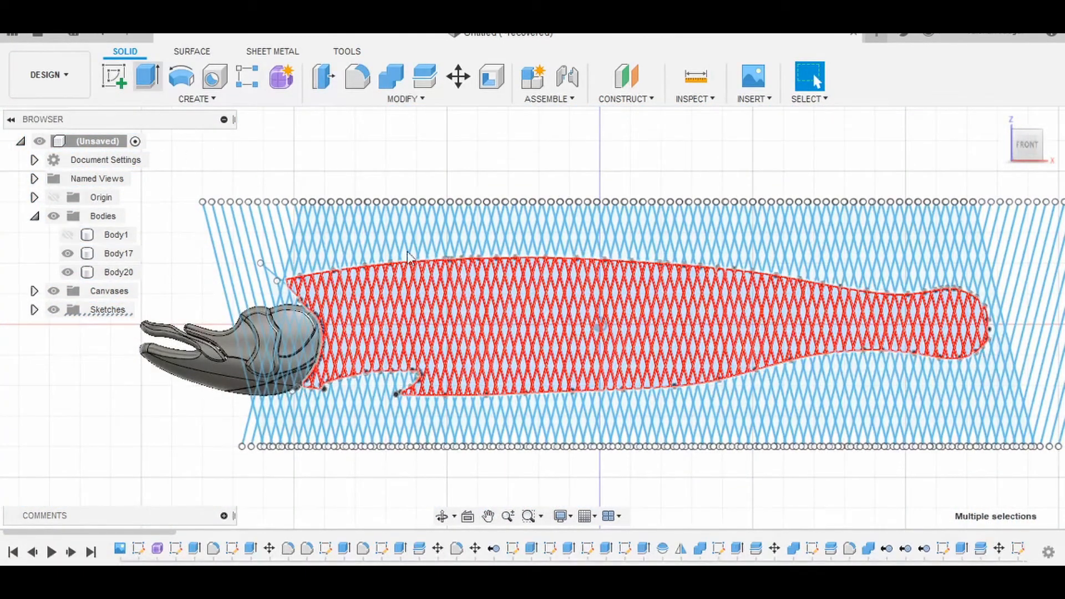
pyautogui.press('e')
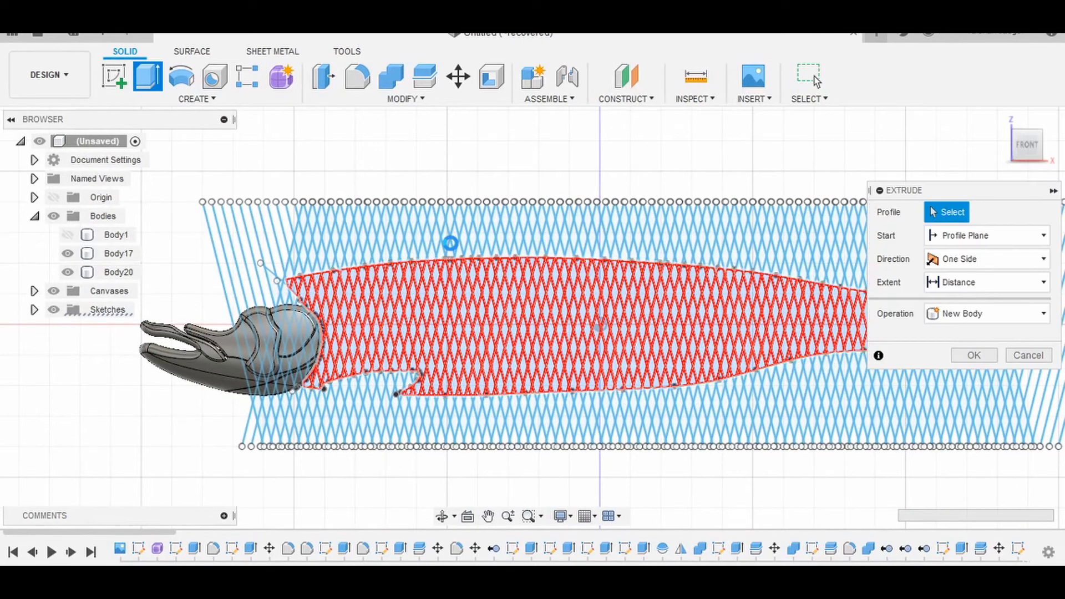
pyautogui.click(451, 244)
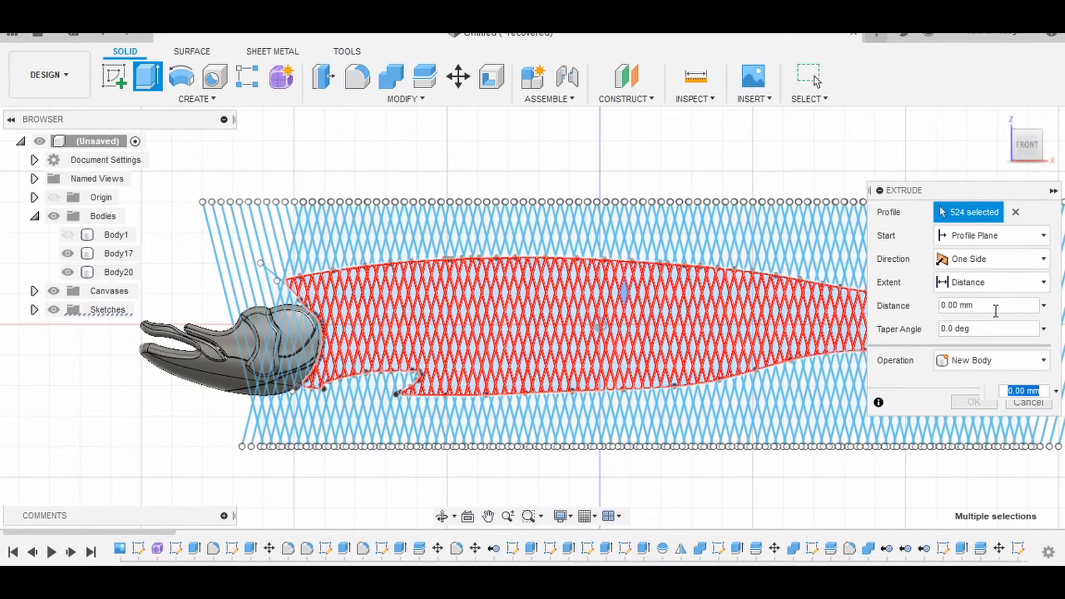
pyautogui.click(1043, 235)
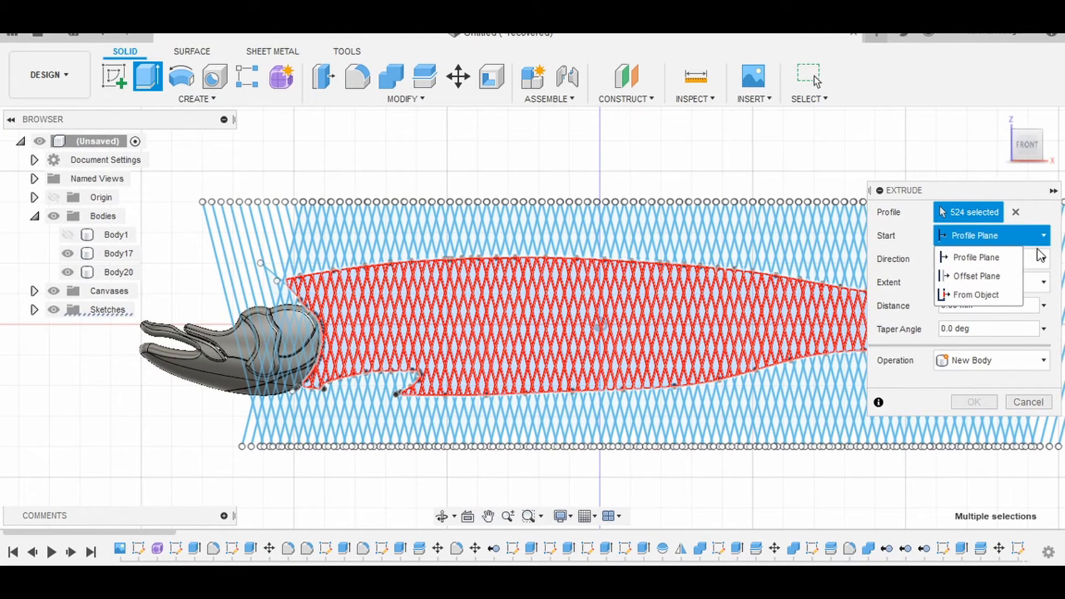
pyautogui.click(976, 294)
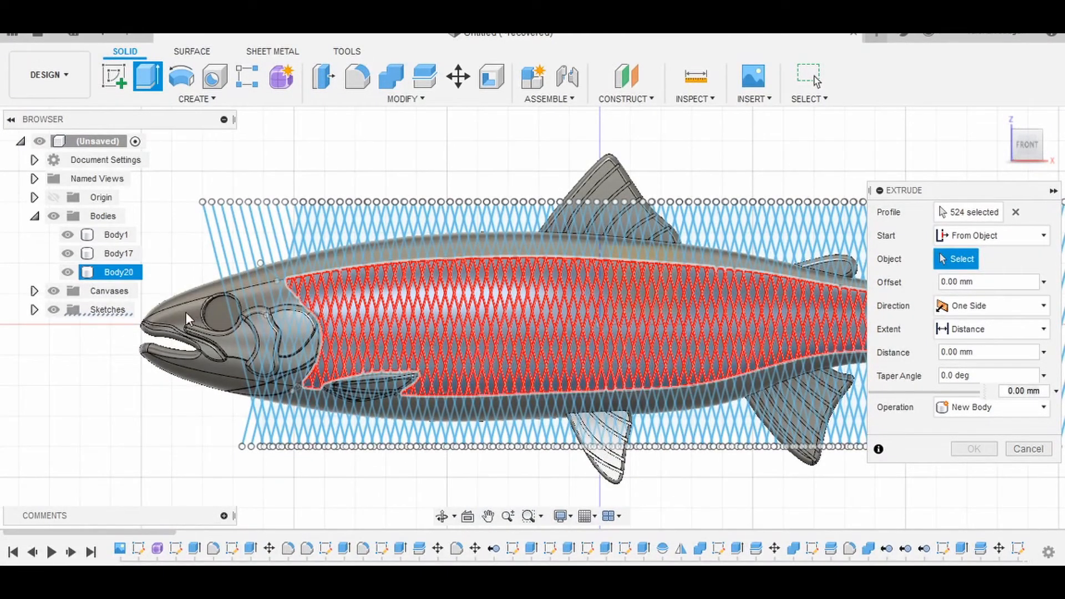
pyautogui.click(188, 315)
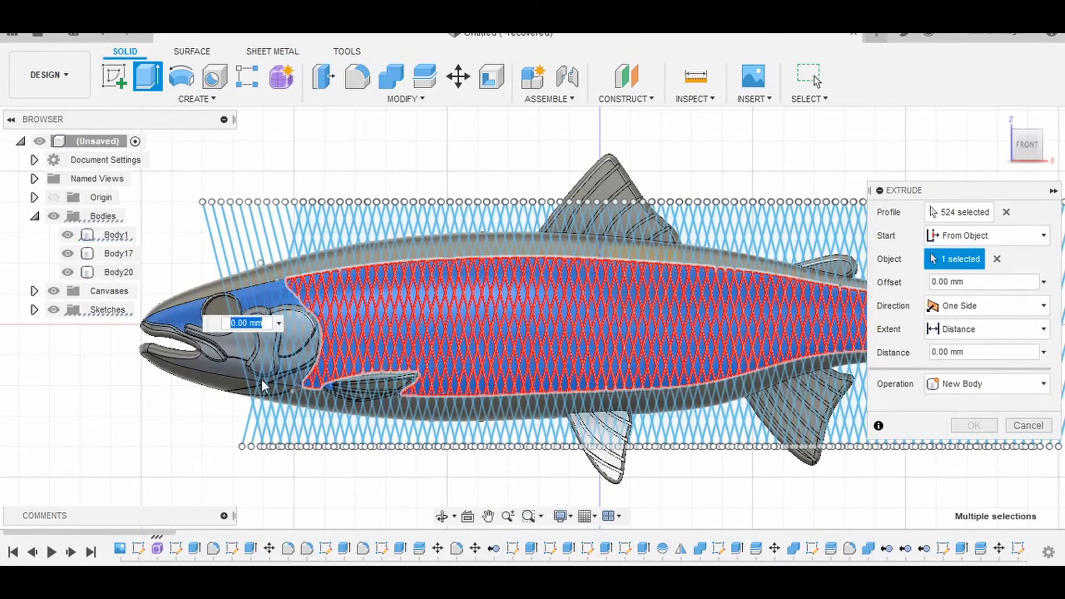
pyautogui.keyDown('shift'); pyautogui.moveTo(395, 490); pyautogui.dragTo(490, 499, button='middle'); pyautogui.keyUp('shift')
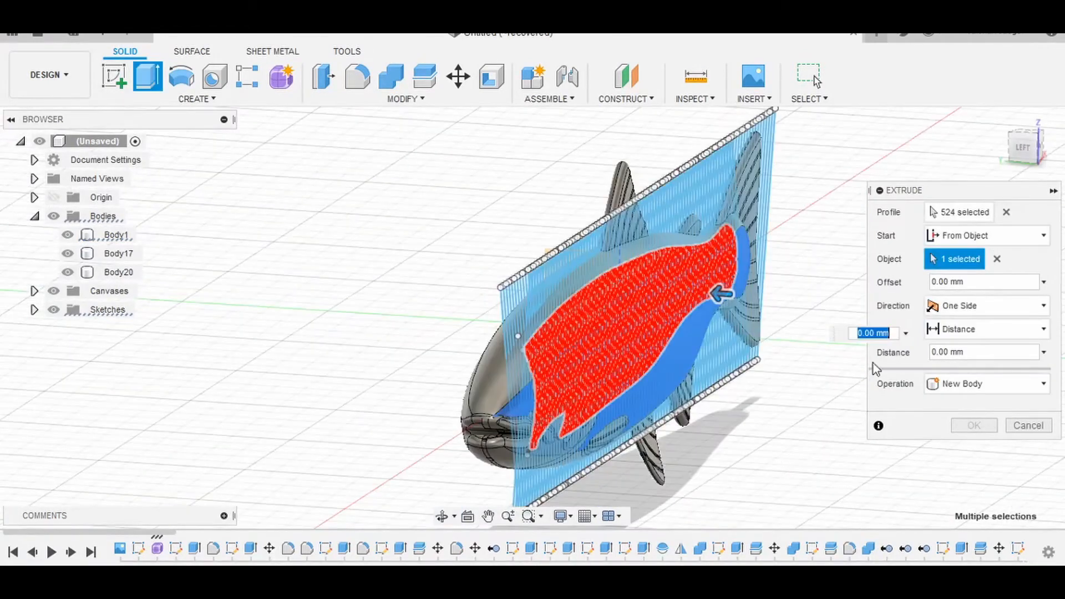
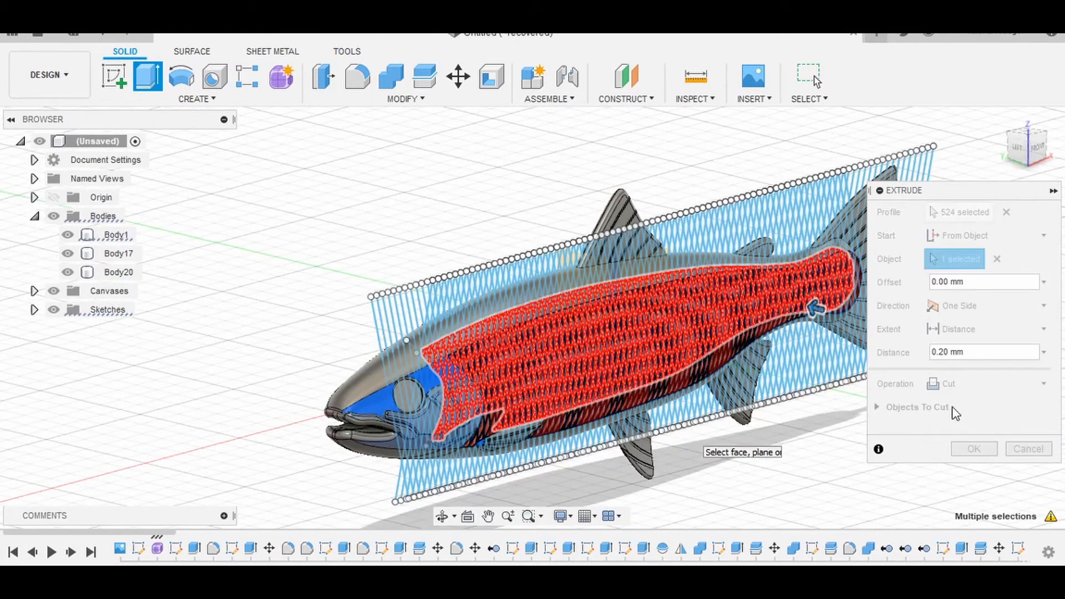
# - Extrude the diamonds outward from the body's side with a negative distance and join them to the fish
pyautogui.click(979, 388)
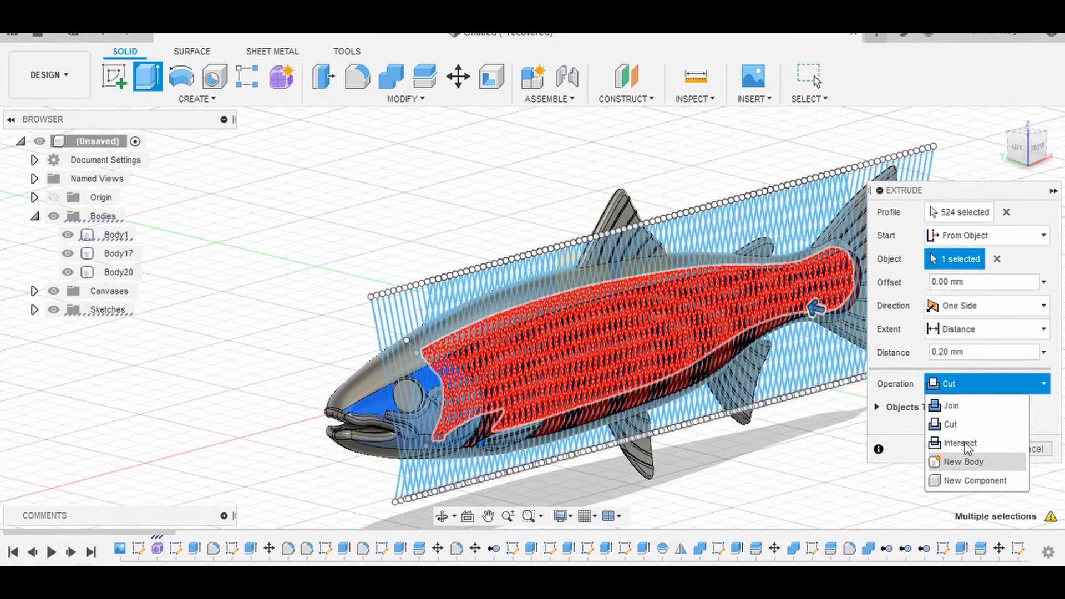
pyautogui.click(647, 464)
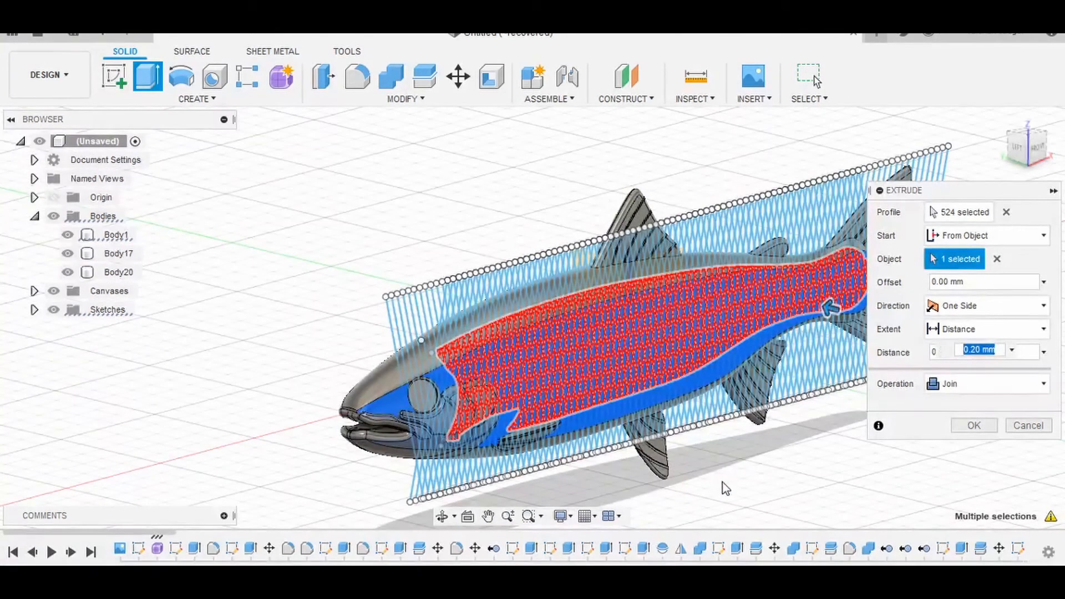
pyautogui.keyDown('shift'); pyautogui.moveTo(722, 481); pyautogui.dragTo(775, 461, button='middle'); pyautogui.keyUp('shift')
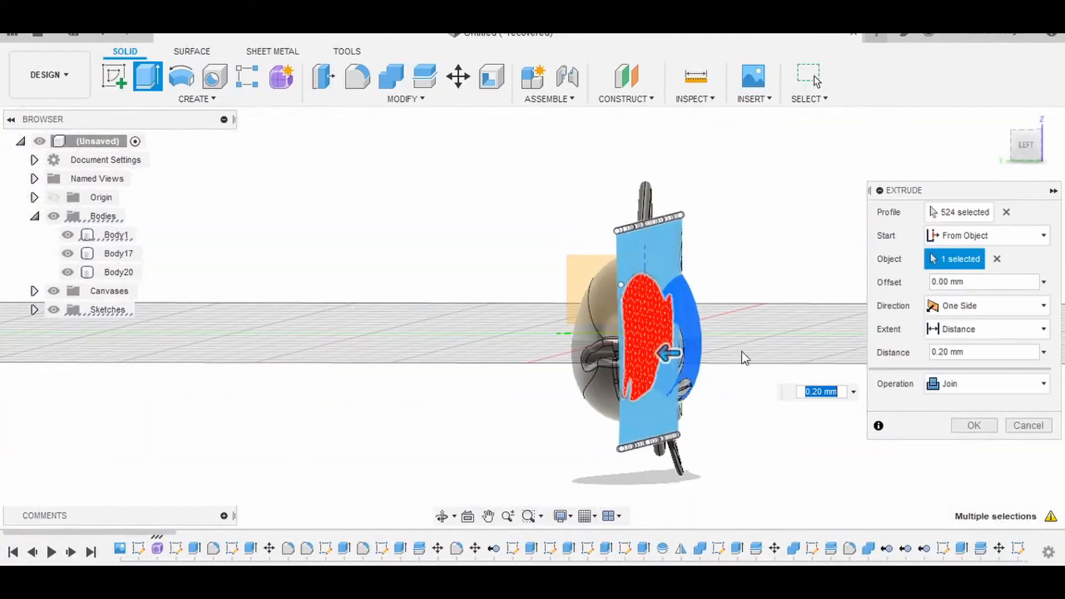
pyautogui.scroll(5, 745, 358)
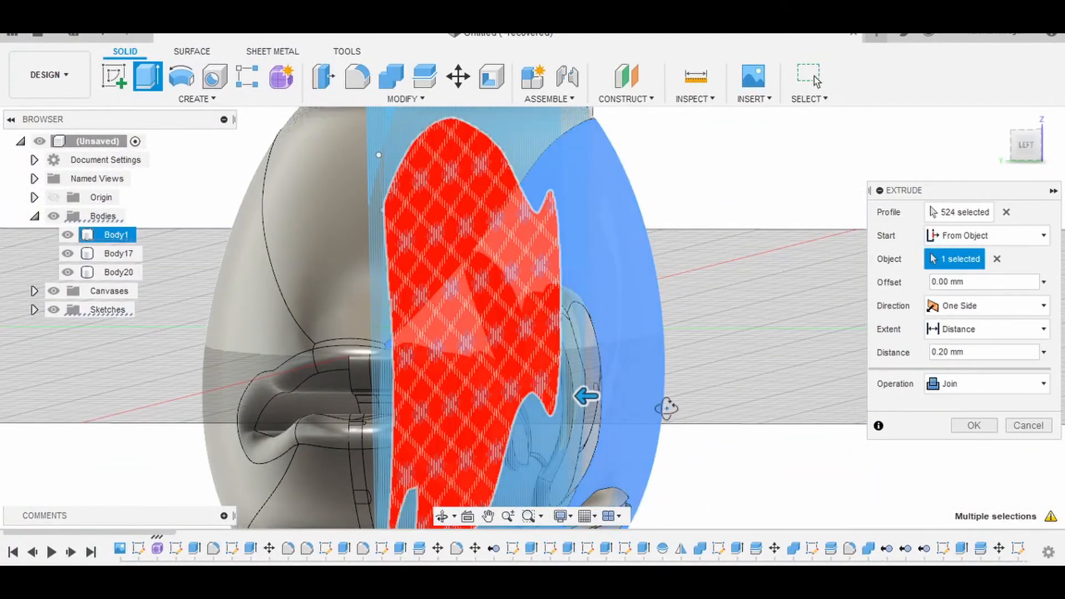
pyautogui.scroll(5, 663, 405)
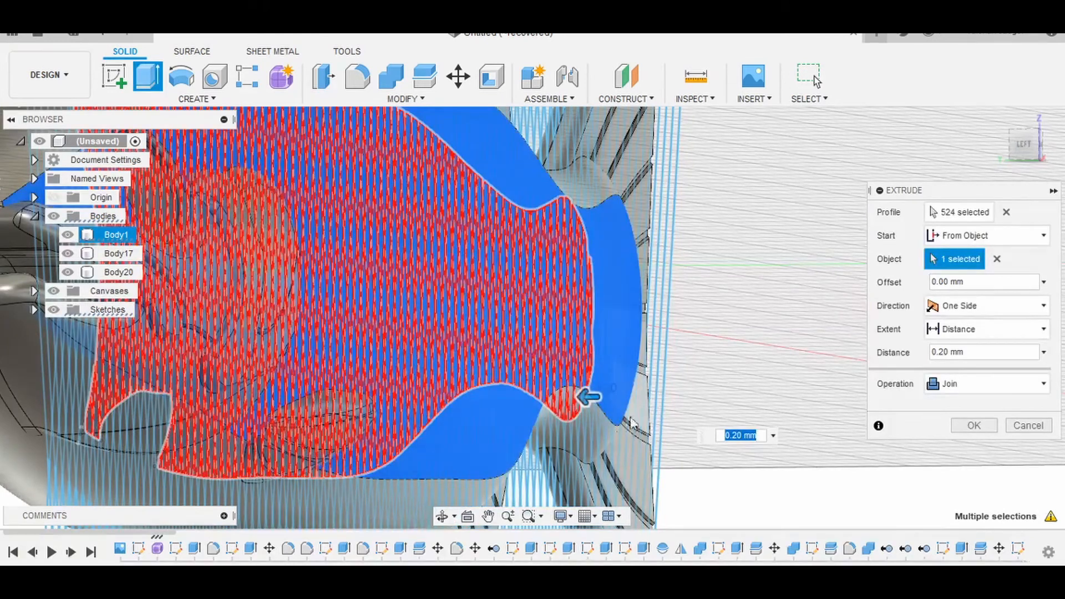
pyautogui.scroll(3, 568, 389)
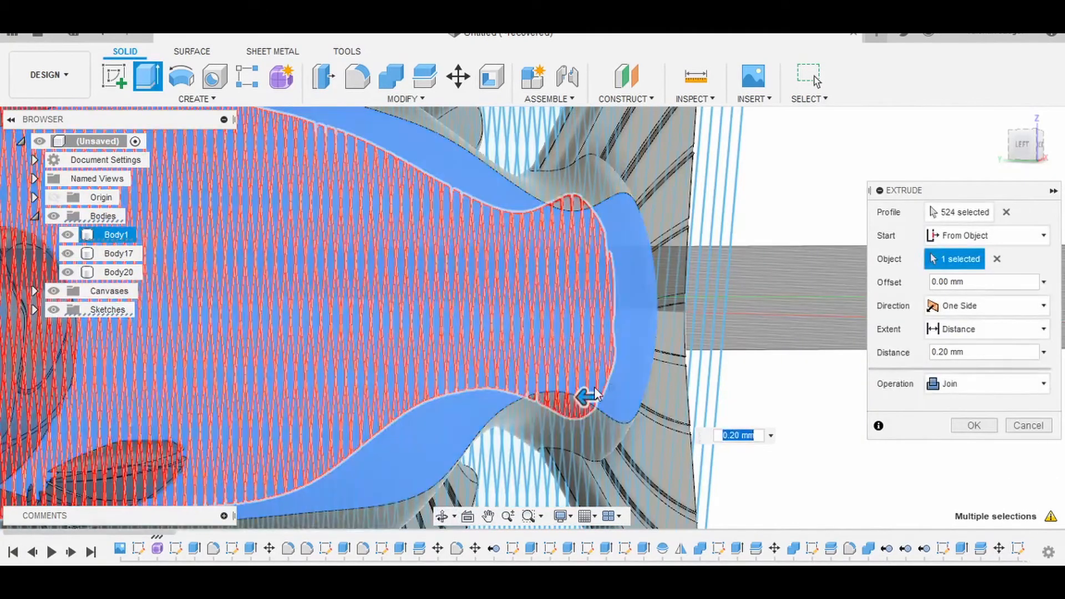
pyautogui.moveTo(583, 398); pyautogui.dragTo(632, 400)
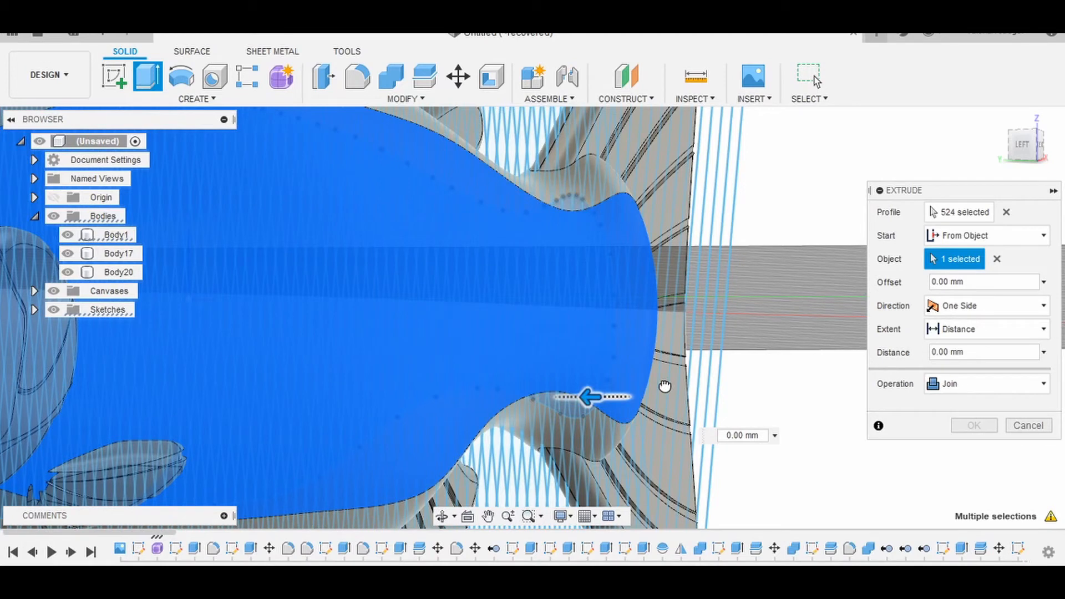
pyautogui.moveTo(666, 385); pyautogui.dragTo(667, 386)
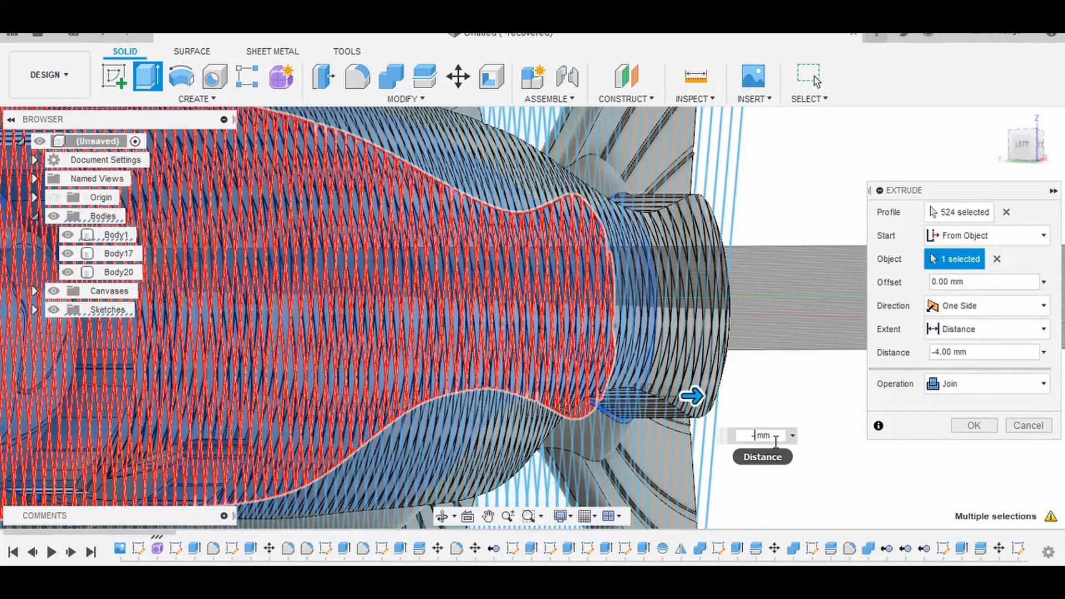
pyautogui.press('Return')
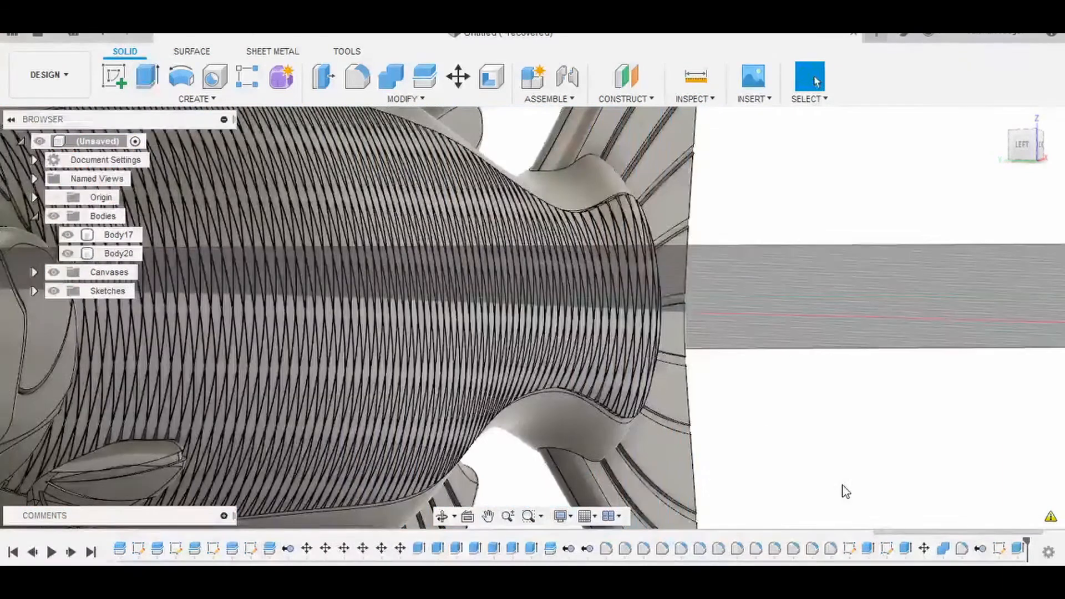
# - Examine the raised scale pattern along the fish's side from the tail to the gill cover, finishing in the front view
pyautogui.keyDown('shift'); pyautogui.moveTo(842, 483); pyautogui.dragTo(678, 451, button='middle'); pyautogui.keyUp('shift')
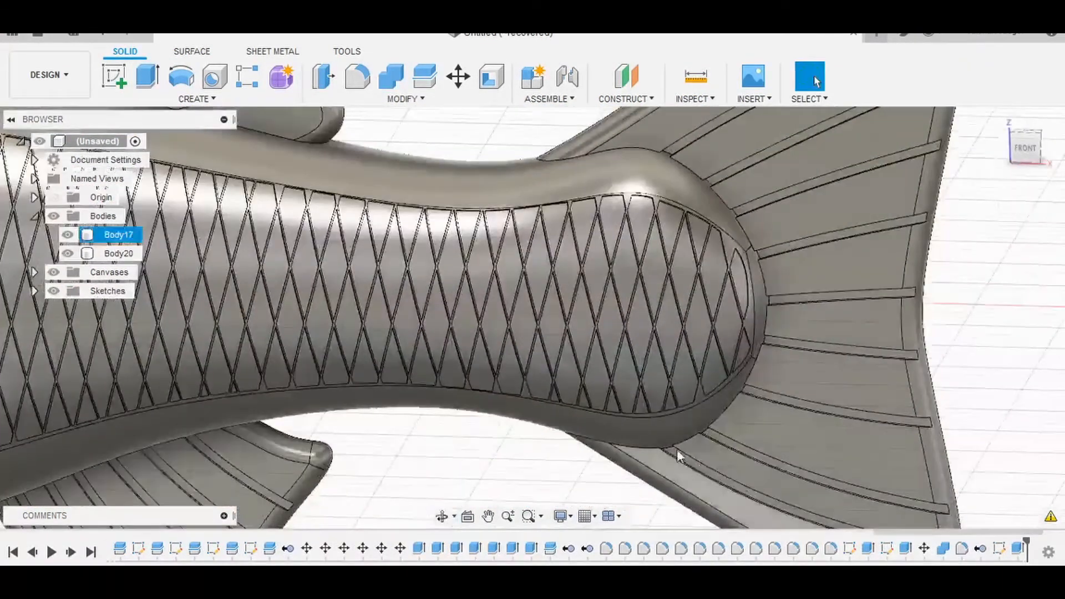
pyautogui.scroll(-3, 676, 449)
pyautogui.moveTo(488, 467); pyautogui.dragTo(798, 425, button='middle')
pyautogui.scroll(-3, 627, 436)
pyautogui.moveTo(505, 465); pyautogui.dragTo(735, 463, button='middle')
pyautogui.scroll(-2, 734, 464)
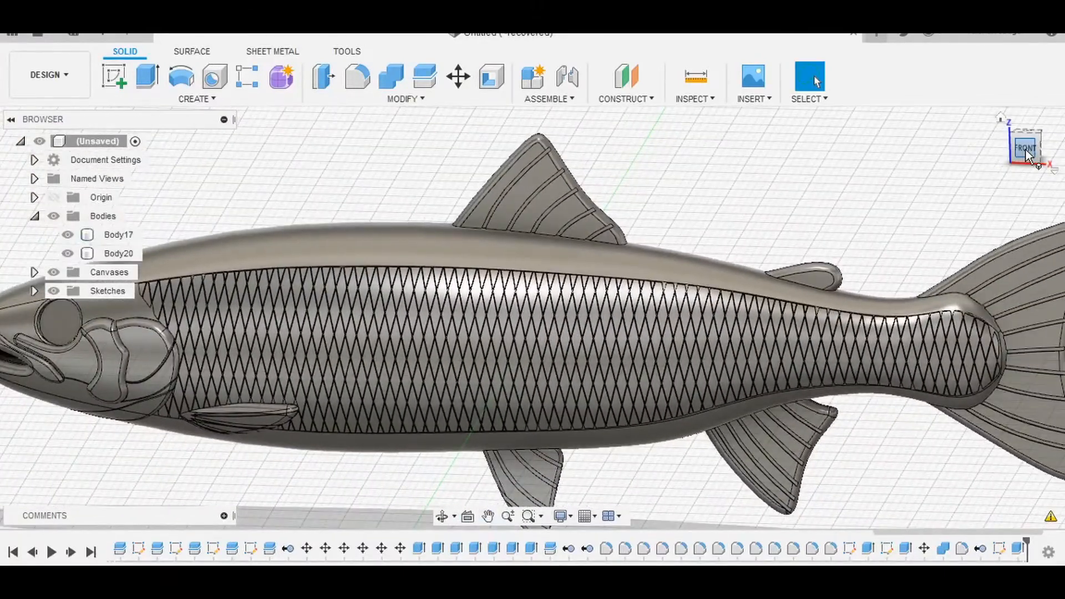
pyautogui.click(1026, 152)
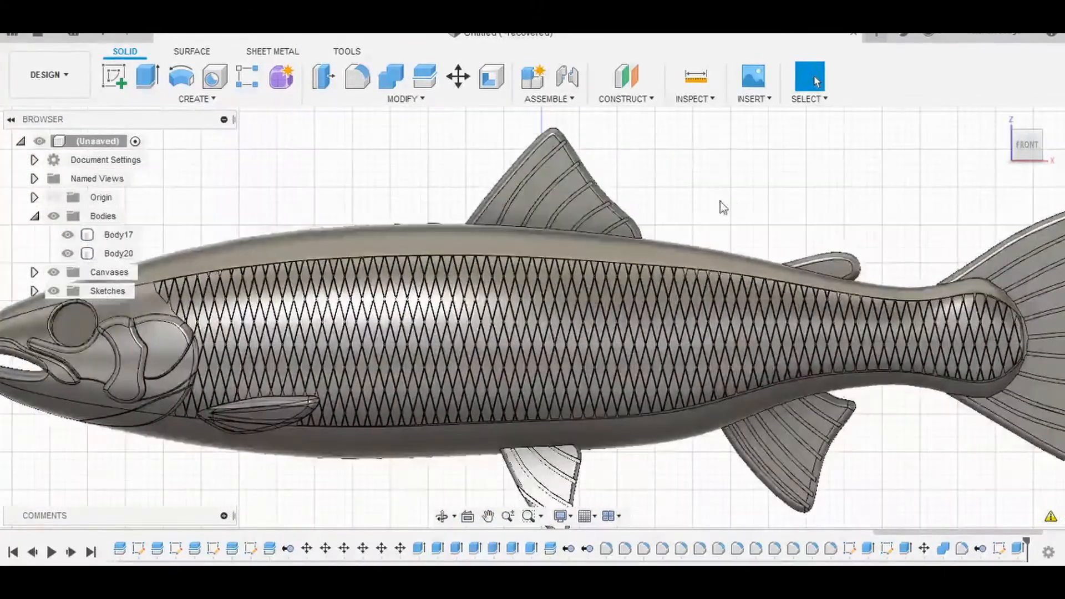
# - Round five neighbouring scale faces in the upper row behind the gill cover with a 0.1 mm fillet
pyautogui.scroll(5, 311, 261)
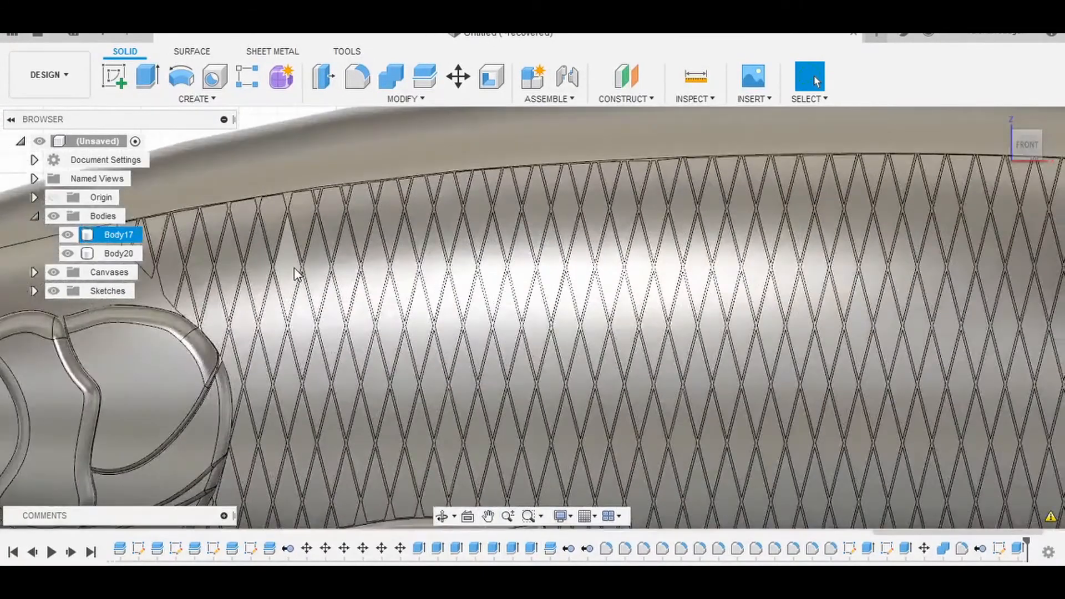
pyautogui.click(294, 267)
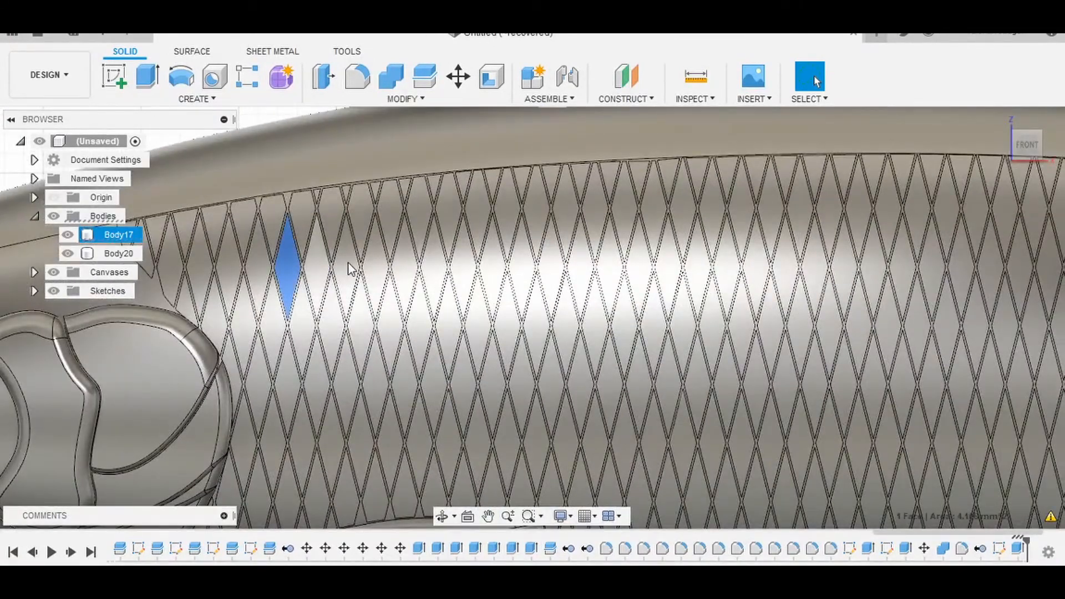
pyautogui.keyDown('shift'); pyautogui.click(316, 267); pyautogui.keyUp('shift')
pyautogui.keyDown('shift'); pyautogui.click(346, 266); pyautogui.keyUp('shift')
pyautogui.keyDown('shift'); pyautogui.click(378, 263); pyautogui.keyUp('shift')
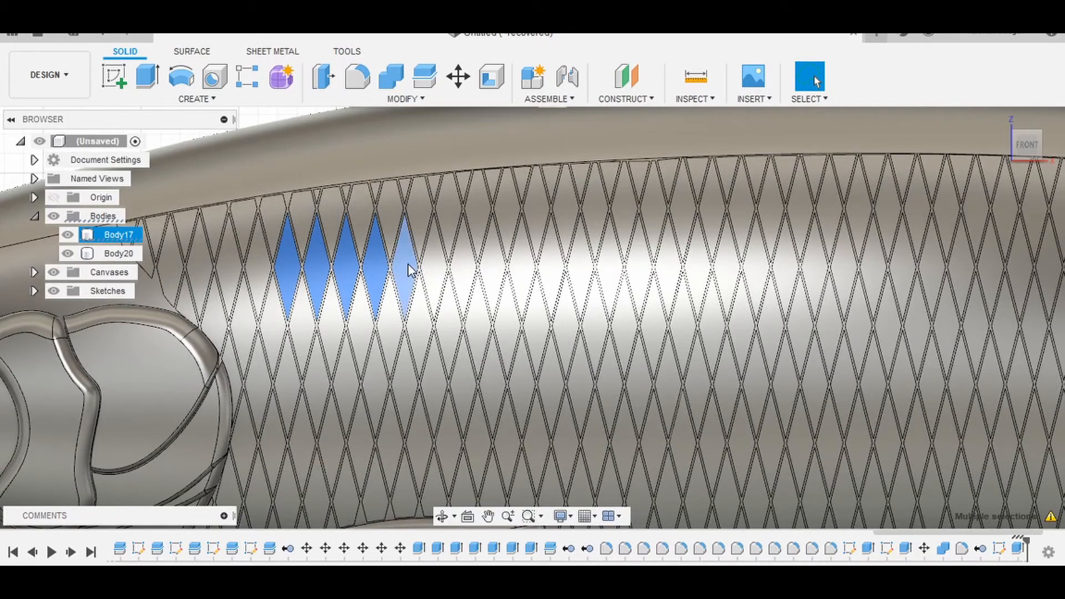
pyautogui.keyDown('shift'); pyautogui.click(408, 264); pyautogui.keyUp('shift')
pyautogui.press('f')
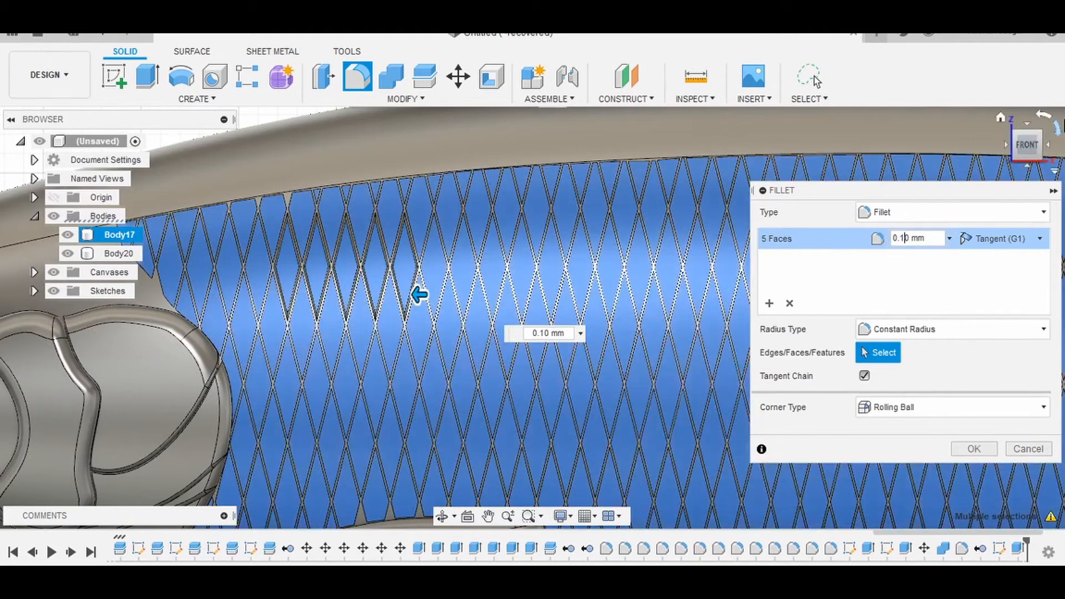
pyautogui.click(973, 451)
# - Round the scales continuing that upper row toward the tail and the two rows below it with a 0.3 mm fillet
pyautogui.moveTo(435, 269); pyautogui.dragTo(879, 289)
pyautogui.moveTo(1021, 338); pyautogui.dragTo(358, 325)
pyautogui.scroll(5, 358, 324)
pyautogui.scroll(-5, 358, 320)
pyautogui.moveTo(451, 307)
pyautogui.mouseDown()
pyautogui.moveTo(335, 305)
pyautogui.moveTo(546, 371)
pyautogui.moveTo(1013, 384)
pyautogui.mouseUp()
pyautogui.moveTo(1018, 385); pyautogui.dragTo(690, 365, button='middle')
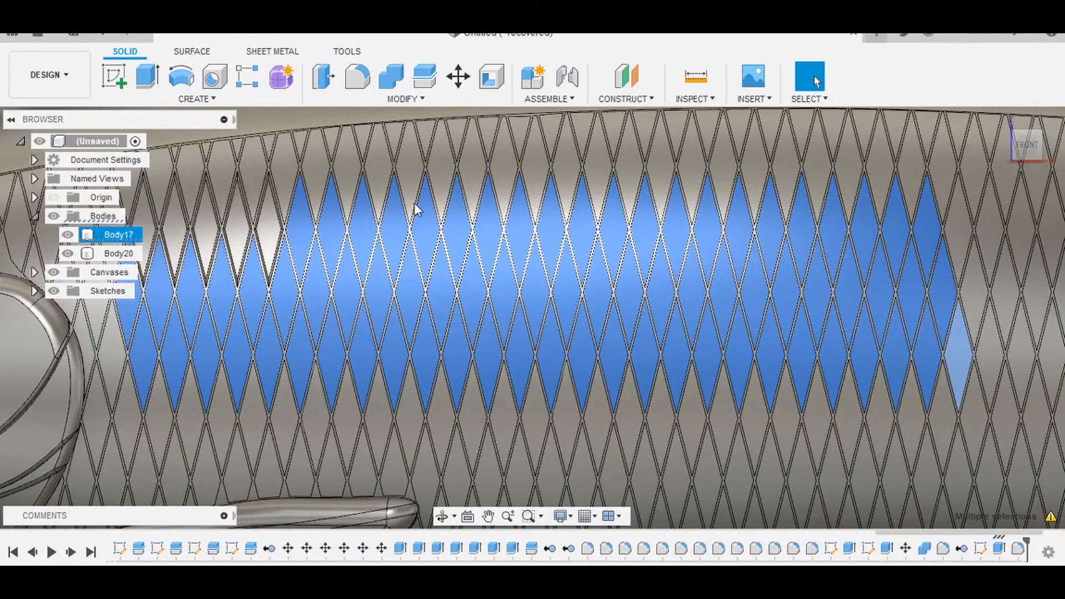
pyautogui.click(361, 76)
pyautogui.write('0.3')
pyautogui.press('Return')
# - Select the next row of scale faces directly below the rounded ones, working from mid-body toward the gill cover
pyautogui.click(962, 420)
pyautogui.keyDown('ctrl'); pyautogui.click(941, 419); pyautogui.keyUp('ctrl')
pyautogui.keyDown('ctrl'); pyautogui.click(911, 418); pyautogui.keyUp('ctrl')
pyautogui.keyDown('ctrl'); pyautogui.click(880, 419); pyautogui.keyUp('ctrl')
pyautogui.keyDown('ctrl'); pyautogui.click(849, 419); pyautogui.keyUp('ctrl')
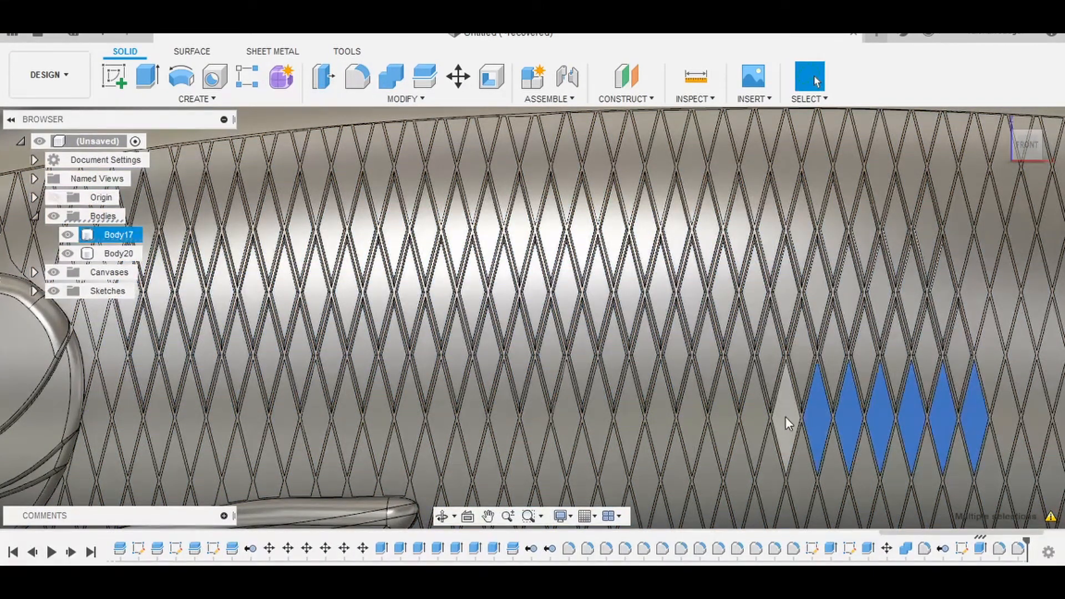
pyautogui.keyDown('ctrl'); pyautogui.click(786, 418); pyautogui.keyUp('ctrl')
pyautogui.keyDown('ctrl'); pyautogui.click(755, 417); pyautogui.keyUp('ctrl')
pyautogui.keyDown('ctrl'); pyautogui.click(724, 417); pyautogui.keyUp('ctrl')
pyautogui.keyDown('ctrl'); pyautogui.click(692, 417); pyautogui.keyUp('ctrl')
pyautogui.keyDown('ctrl'); pyautogui.click(662, 418); pyautogui.keyUp('ctrl')
pyautogui.keyDown('ctrl'); pyautogui.click(630, 417); pyautogui.keyUp('ctrl')
pyautogui.keyDown('ctrl'); pyautogui.click(599, 417); pyautogui.keyUp('ctrl')
pyautogui.keyDown('ctrl'); pyautogui.click(474, 418); pyautogui.keyUp('ctrl')
pyautogui.keyDown('ctrl'); pyautogui.click(441, 418); pyautogui.keyUp('ctrl')
pyautogui.keyDown('ctrl'); pyautogui.click(411, 420); pyautogui.keyUp('ctrl')
pyautogui.keyDown('ctrl'); pyautogui.click(379, 421); pyautogui.keyUp('ctrl')
pyautogui.keyDown('ctrl'); pyautogui.click(347, 422); pyautogui.keyUp('ctrl')
pyautogui.keyDown('ctrl'); pyautogui.click(316, 422); pyautogui.keyUp('ctrl')
pyautogui.keyDown('ctrl'); pyautogui.click(284, 420); pyautogui.keyUp('ctrl')
pyautogui.keyDown('ctrl'); pyautogui.click(253, 418); pyautogui.keyUp('ctrl')
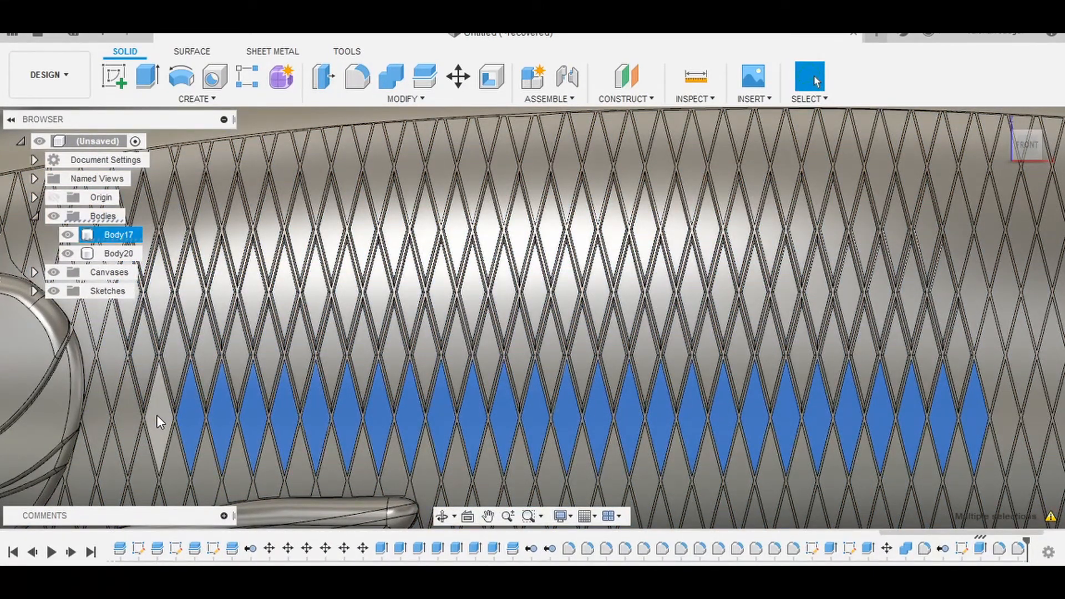
# - Add the scale faces of the row directly below the selected one, working from behind the gill cover toward the tail
pyautogui.keyDown('ctrl'); pyautogui.click(533, 374); pyautogui.keyUp('ctrl')
pyautogui.keyDown('ctrl'); pyautogui.click(564, 373); pyautogui.keyUp('ctrl')
pyautogui.keyDown('ctrl'); pyautogui.click(595, 372); pyautogui.keyUp('ctrl')
pyautogui.keyDown('ctrl'); pyautogui.click(626, 371); pyautogui.keyUp('ctrl')
pyautogui.keyDown('ctrl'); pyautogui.click(658, 369); pyautogui.keyUp('ctrl')
pyautogui.keyDown('ctrl'); pyautogui.click(689, 368); pyautogui.keyUp('ctrl')
pyautogui.keyDown('ctrl'); pyautogui.click(721, 368); pyautogui.keyUp('ctrl')
pyautogui.keyDown('ctrl'); pyautogui.click(752, 370); pyautogui.keyUp('ctrl')
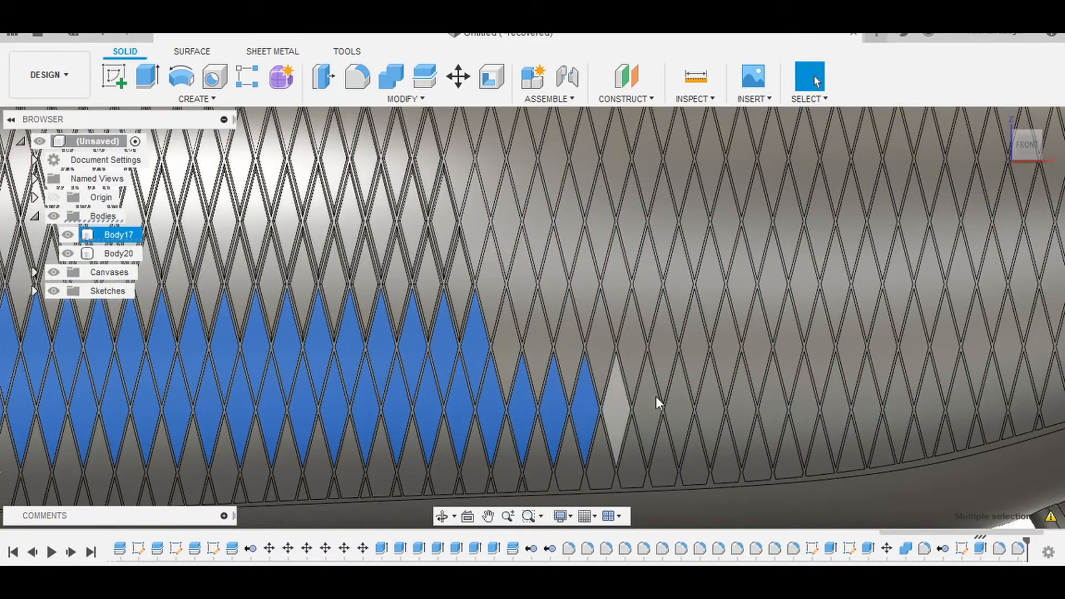
pyautogui.keyDown('ctrl'); pyautogui.click(616, 411); pyautogui.keyUp('ctrl')
pyautogui.keyDown('ctrl'); pyautogui.click(647, 411); pyautogui.keyUp('ctrl')
pyautogui.keyDown('ctrl'); pyautogui.click(678, 411); pyautogui.keyUp('ctrl')
pyautogui.keyDown('ctrl'); pyautogui.click(711, 410); pyautogui.keyUp('ctrl')
pyautogui.keyDown('ctrl'); pyautogui.click(741, 411); pyautogui.keyUp('ctrl')
pyautogui.keyDown('ctrl'); pyautogui.click(774, 411); pyautogui.keyUp('ctrl')
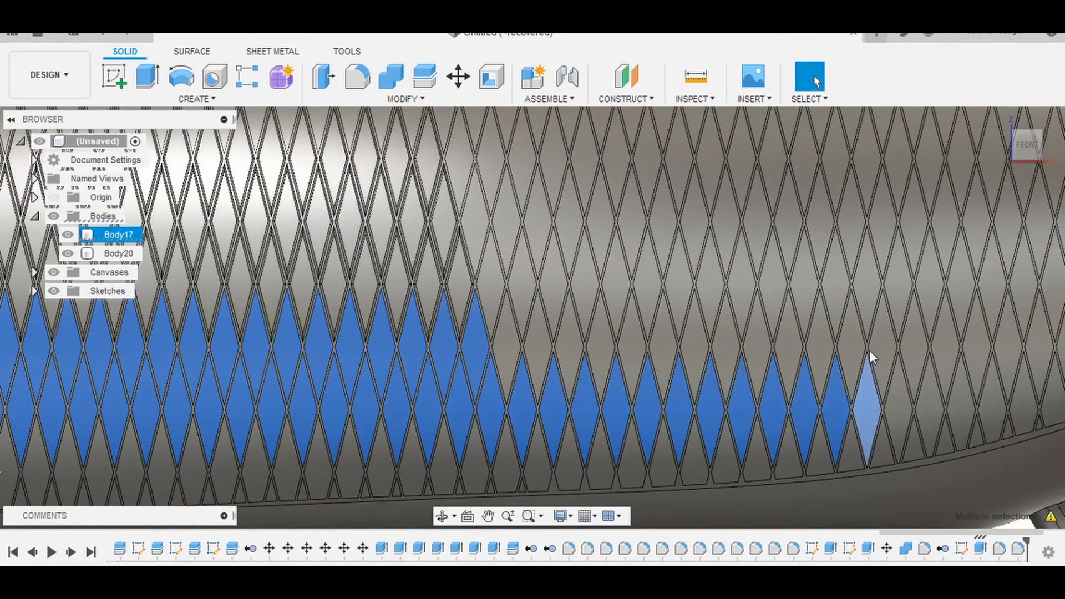
# - Add the full scale faces of the rear mid-body rows, from the belly side up to the row near the upper edge
pyautogui.moveTo(870, 350)
pyautogui.mouseDown()
pyautogui.moveTo(591, 350)
pyautogui.moveTo(478, 214)
pyautogui.moveTo(631, 288)
pyautogui.moveTo(818, 295)
pyautogui.mouseUp()
pyautogui.scroll(2, 790, 294)
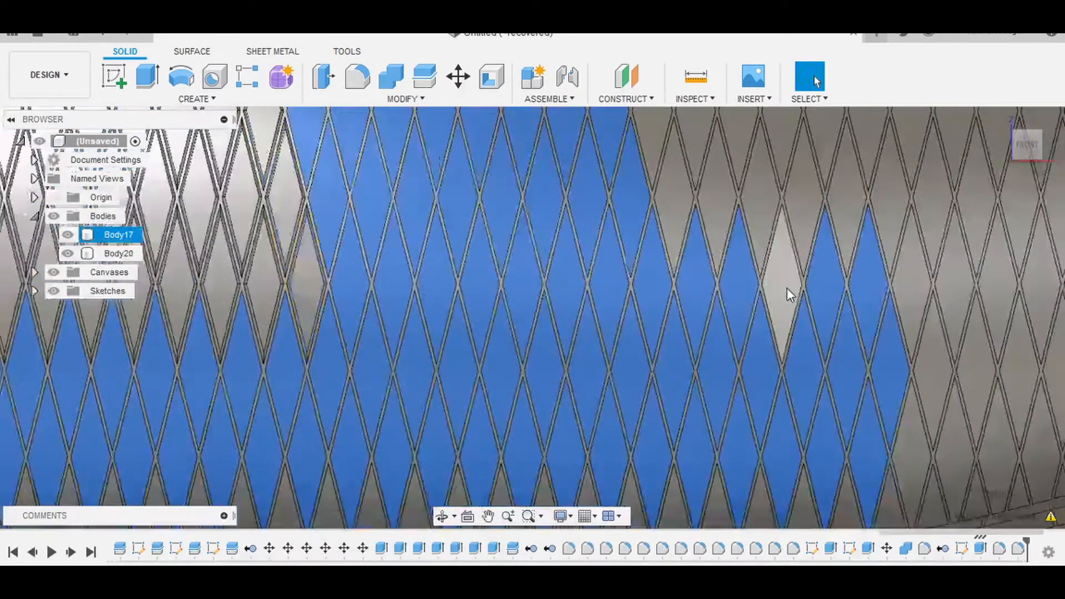
pyautogui.scroll(-2, 787, 287)
pyautogui.moveTo(893, 243)
pyautogui.mouseDown()
pyautogui.moveTo(945, 228)
pyautogui.moveTo(935, 359)
pyautogui.moveTo(1005, 356)
pyautogui.moveTo(963, 166)
pyautogui.mouseUp()
pyautogui.moveTo(986, 165); pyautogui.dragTo(723, 218, button='middle')
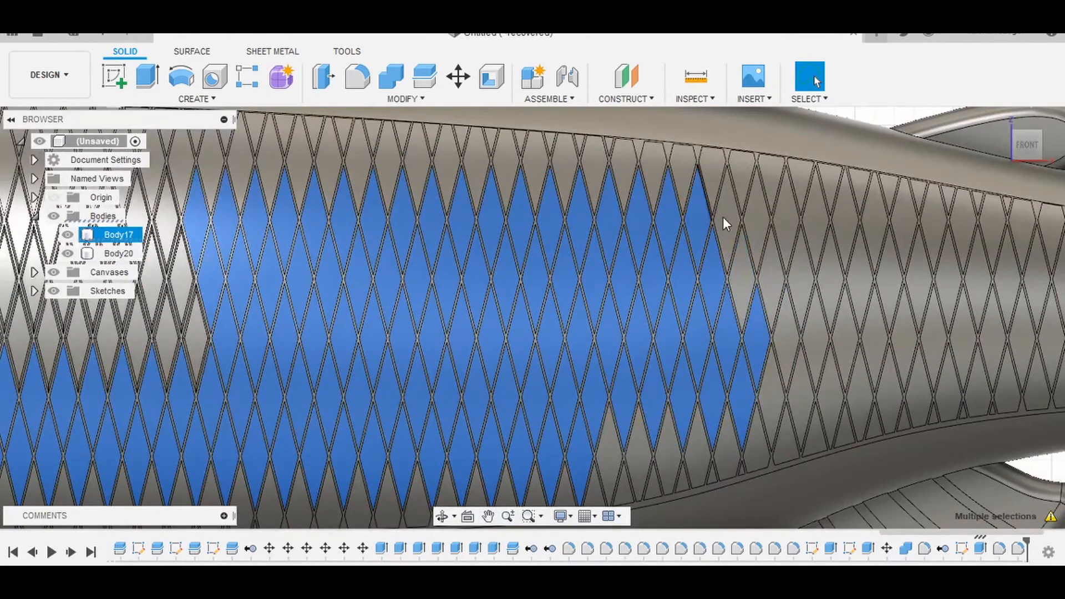
# - Extend the scale selection across the narrow tail section to the tail end and fillet the selected faces
pyautogui.moveTo(820, 211)
pyautogui.mouseDown()
pyautogui.moveTo(830, 393)
pyautogui.moveTo(880, 364)
pyautogui.moveTo(993, 333)
pyautogui.moveTo(1021, 311)
pyautogui.mouseUp()
pyautogui.moveTo(1021, 311); pyautogui.dragTo(657, 272, button='middle')
pyautogui.moveTo(657, 272)
pyautogui.mouseDown()
pyautogui.moveTo(738, 283)
pyautogui.moveTo(810, 327)
pyautogui.mouseUp()
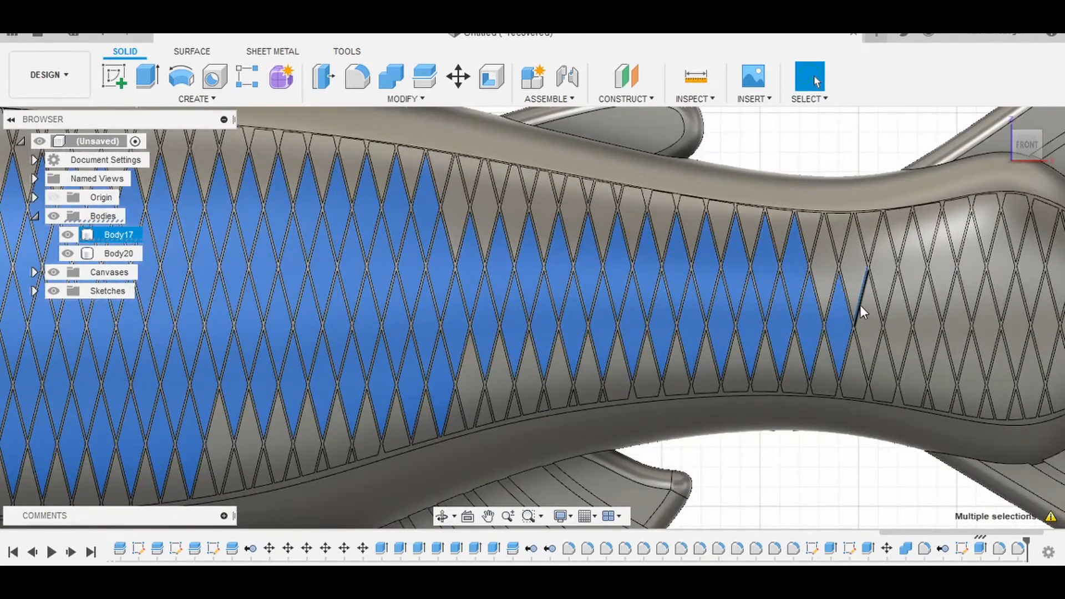
pyautogui.scroll(1, 861, 310)
pyautogui.moveTo(889, 360)
pyautogui.mouseDown()
pyautogui.moveTo(984, 358)
pyautogui.moveTo(1021, 343)
pyautogui.mouseUp()
pyautogui.moveTo(1048, 338); pyautogui.dragTo(934, 342, button='middle')
pyautogui.moveTo(934, 342); pyautogui.dragTo(817, 278)
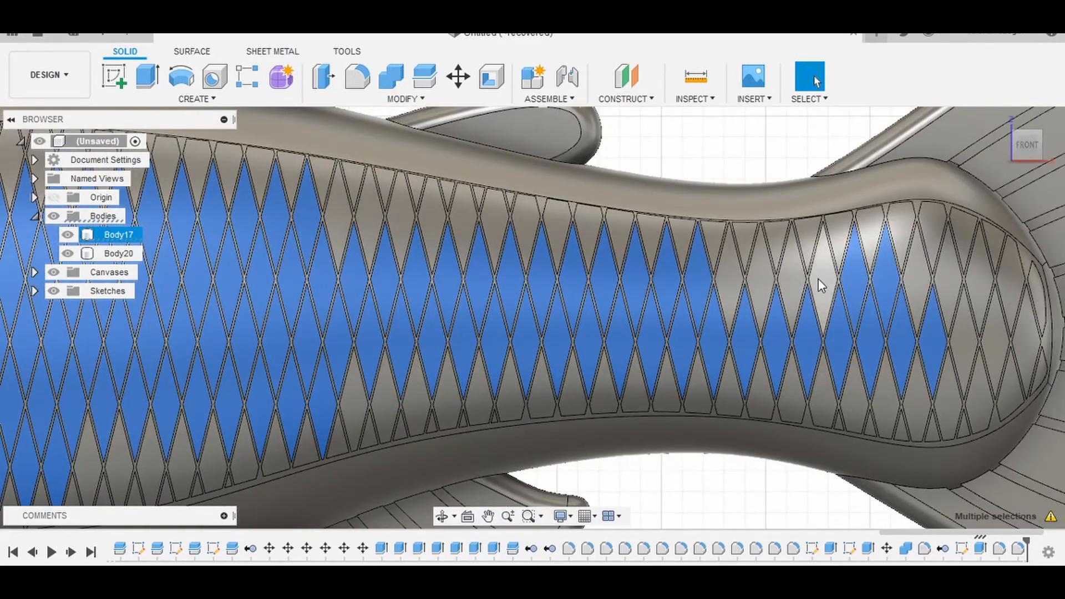
pyautogui.scroll(-5, 1020, 339)
pyautogui.press('f')
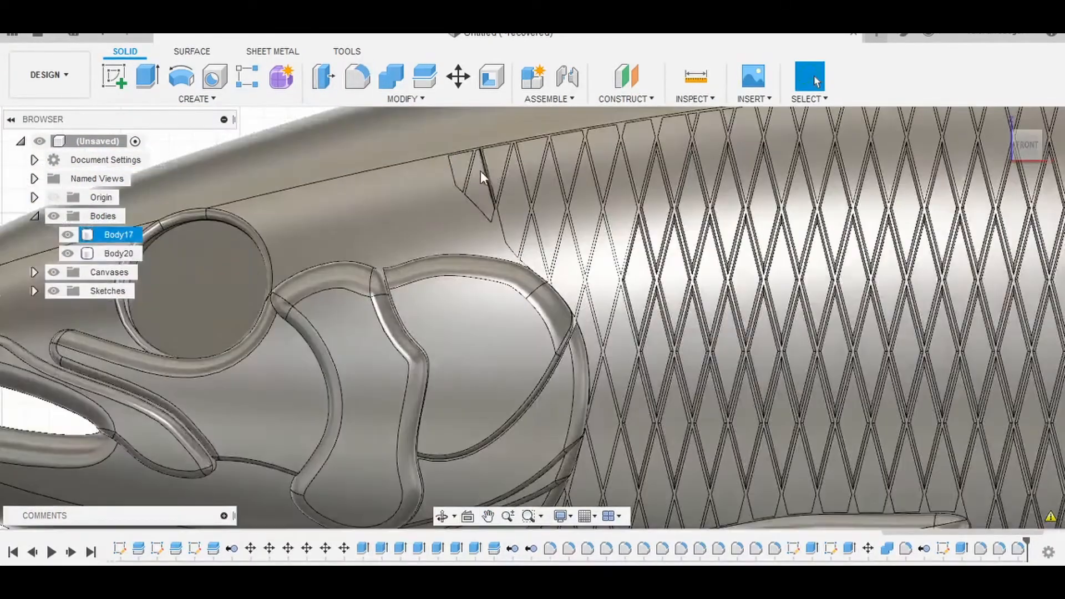
# - Select the cut-off scale faces along the upper edge behind the eye and along the gill cover
pyautogui.moveTo(480, 171)
pyautogui.mouseDown()
pyautogui.moveTo(513, 206)
pyautogui.moveTo(601, 154)
pyautogui.moveTo(783, 139)
pyautogui.mouseUp()
pyautogui.scroll(1, 613, 289)
pyautogui.moveTo(613, 289); pyautogui.dragTo(687, 283, button='middle')
pyautogui.scroll(4, 671, 322)
pyautogui.moveTo(687, 283)
pyautogui.mouseDown()
pyautogui.moveTo(667, 174)
pyautogui.moveTo(661, 416)
pyautogui.mouseUp()
pyautogui.keyDown('shift'); pyautogui.moveTo(767, 413); pyautogui.dragTo(760, 383, button='middle'); pyautogui.keyUp('shift')
# - Add the scale faces along the top of the pectoral fin and round the whole selection with a 0.1 mm fillet
pyautogui.moveTo(649, 494); pyautogui.dragTo(602, 250, button='middle')
pyautogui.moveTo(587, 262)
pyautogui.mouseDown()
pyautogui.moveTo(687, 286)
pyautogui.moveTo(999, 267)
pyautogui.mouseUp()
pyautogui.moveTo(950, 272); pyautogui.dragTo(552, 335, button='middle')
pyautogui.moveTo(674, 299)
pyautogui.mouseDown()
pyautogui.moveTo(799, 311)
pyautogui.moveTo(869, 333)
pyautogui.mouseUp()
pyautogui.scroll(-3, 777, 377)
pyautogui.keyDown('shift'); pyautogui.moveTo(654, 244); pyautogui.dragTo(617, 304, button='middle'); pyautogui.keyUp('shift')
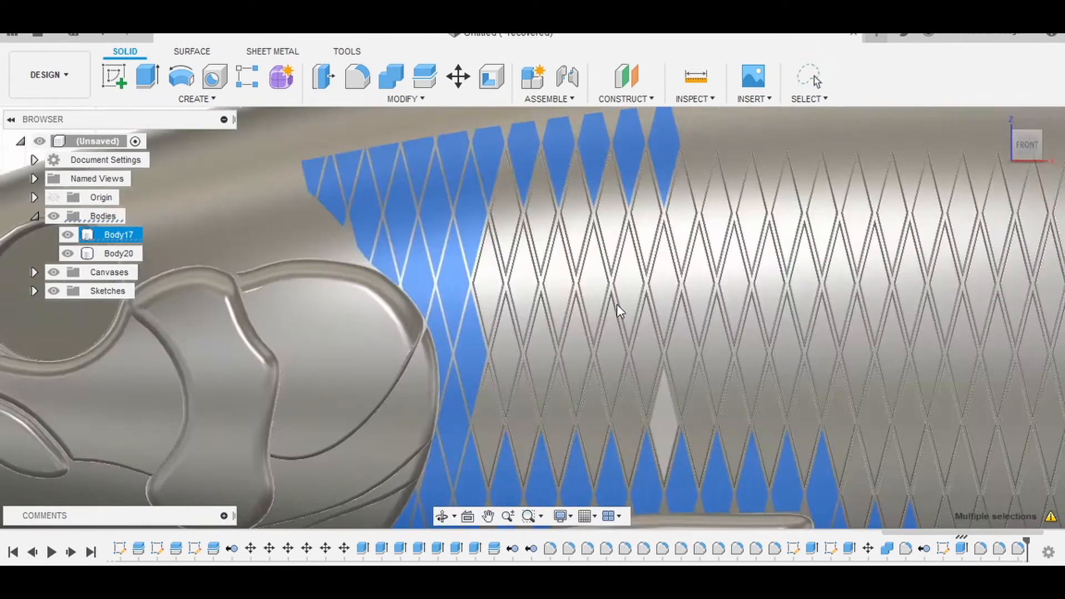
pyautogui.write('f')
pyautogui.write('0.1')
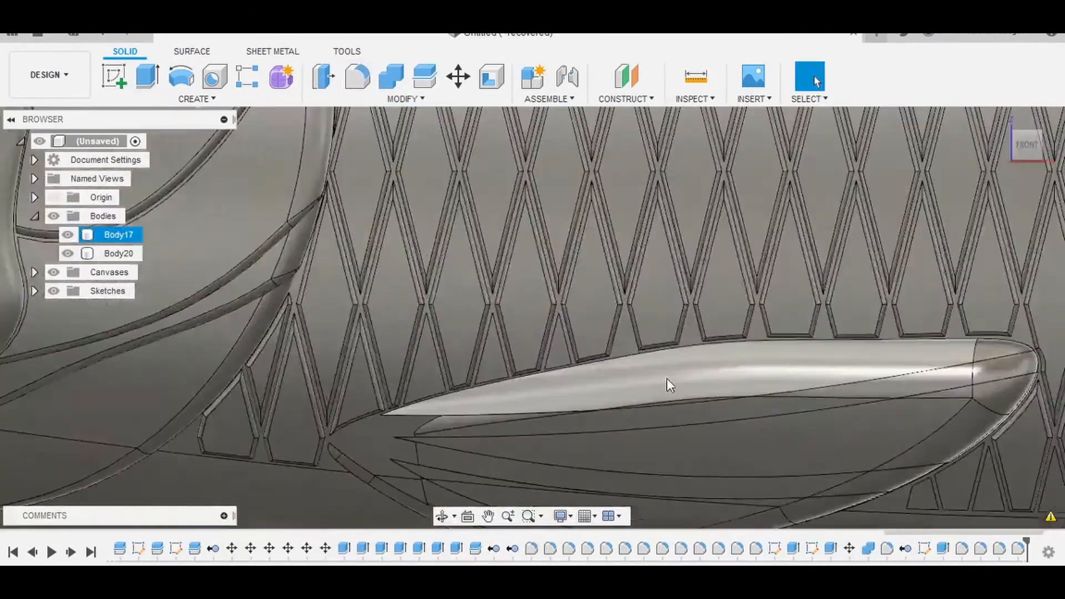
# - Select the partial scale faces along the belly edge, from the pectoral fin toward the rear lower fin
pyautogui.moveTo(666, 378); pyautogui.dragTo(745, 331, button='middle')
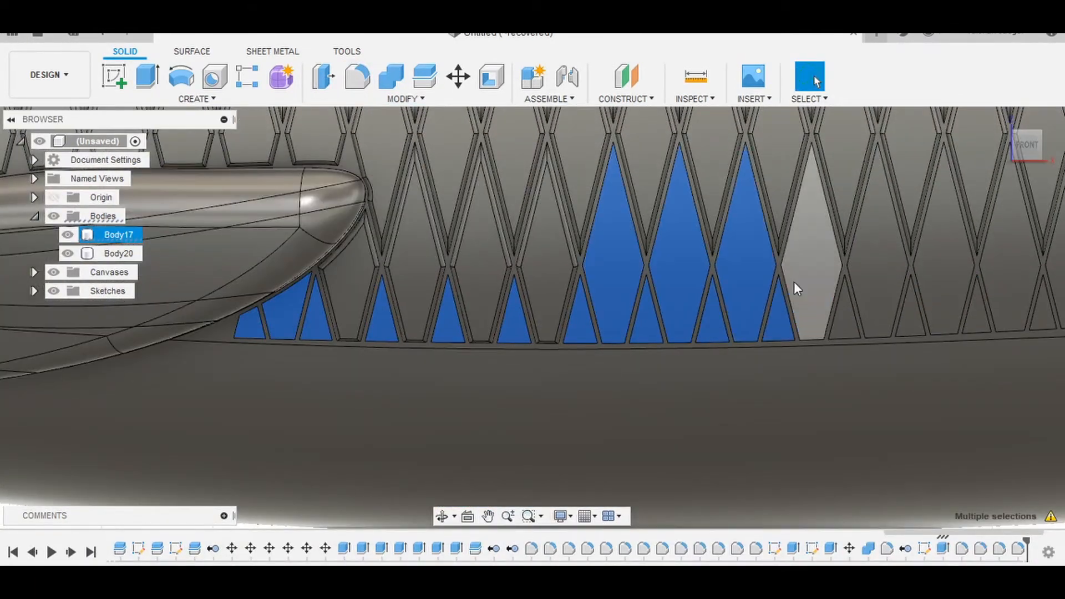
pyautogui.moveTo(795, 286)
pyautogui.mouseDown()
pyautogui.moveTo(904, 325)
pyautogui.moveTo(1002, 295)
pyautogui.mouseUp()
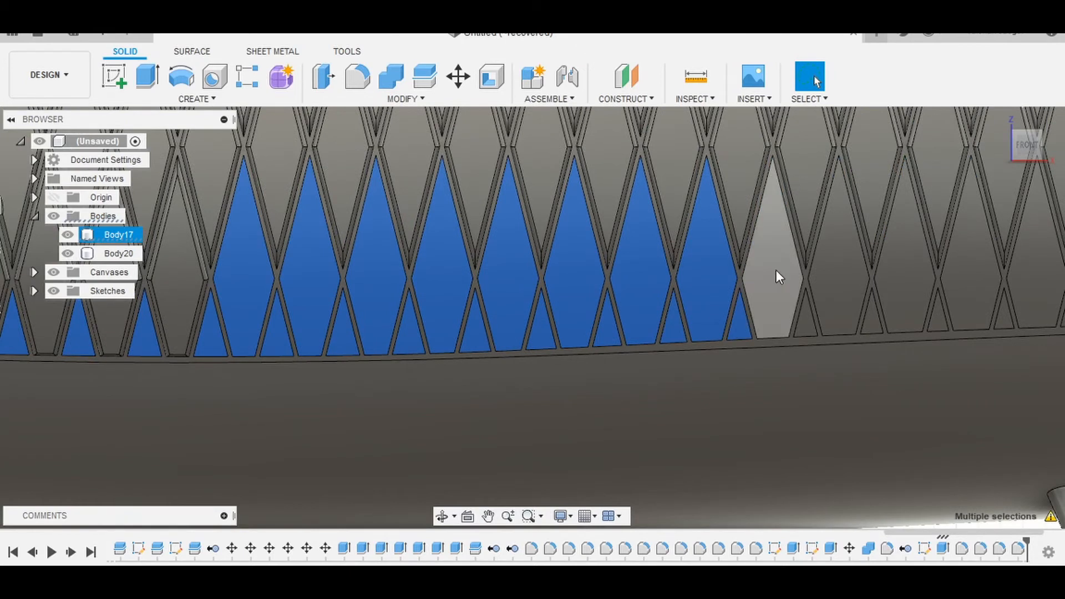
pyautogui.moveTo(776, 271); pyautogui.dragTo(980, 286)
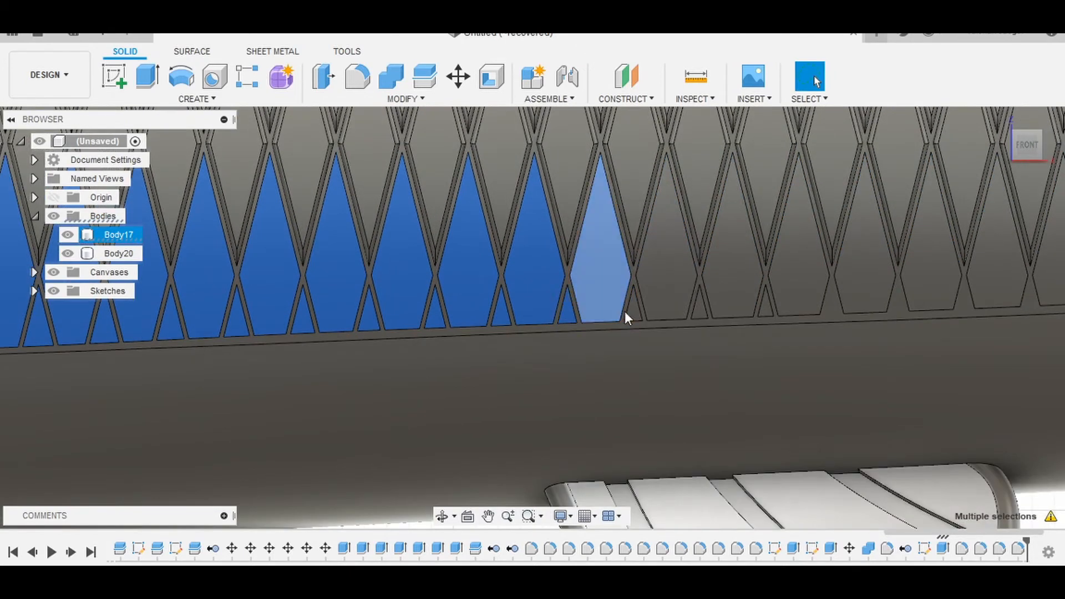
pyautogui.moveTo(625, 311)
pyautogui.mouseDown()
pyautogui.moveTo(771, 307)
pyautogui.moveTo(901, 325)
pyautogui.mouseUp()
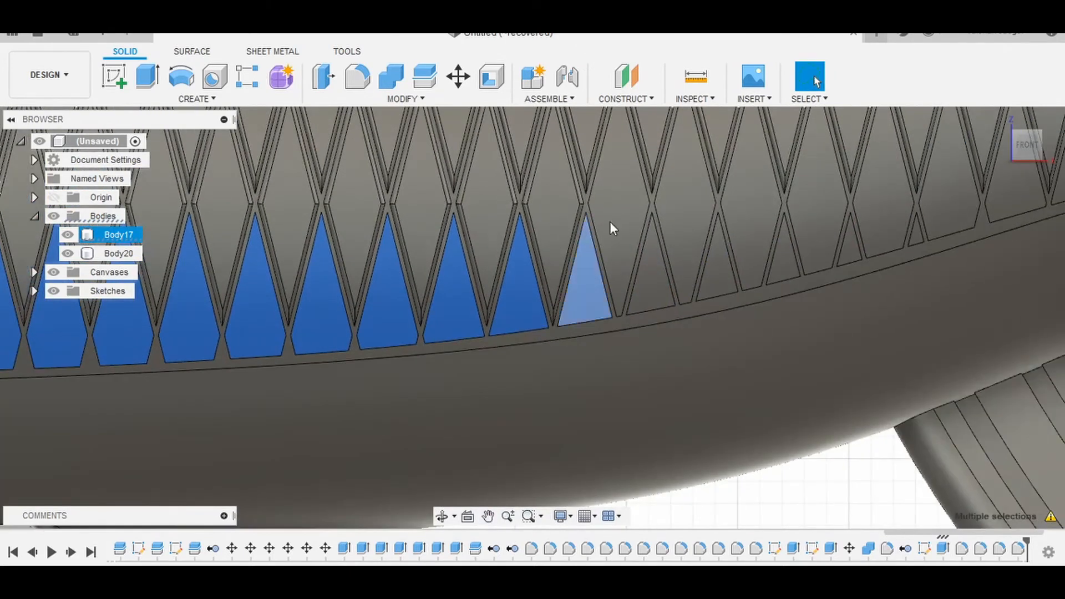
pyautogui.moveTo(611, 228)
pyautogui.mouseDown()
pyautogui.moveTo(780, 268)
pyautogui.moveTo(892, 213)
pyautogui.moveTo(913, 234)
pyautogui.mouseUp()
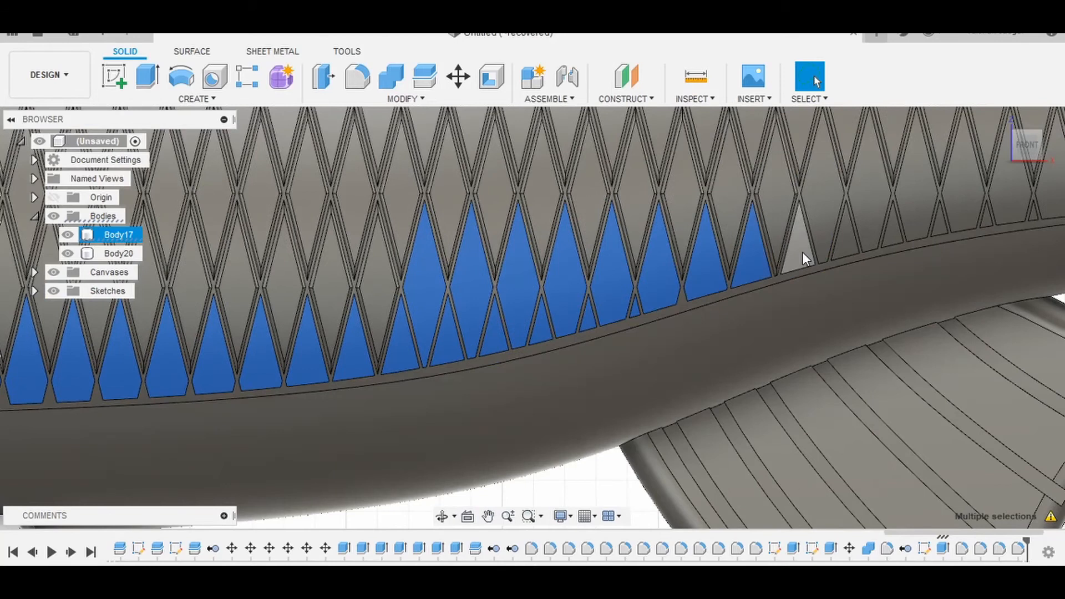
# - Continue the belly-edge scale selection around the tail end and fillet the selected faces
pyautogui.moveTo(802, 252); pyautogui.dragTo(914, 194)
pyautogui.moveTo(914, 195); pyautogui.dragTo(645, 277, button='middle')
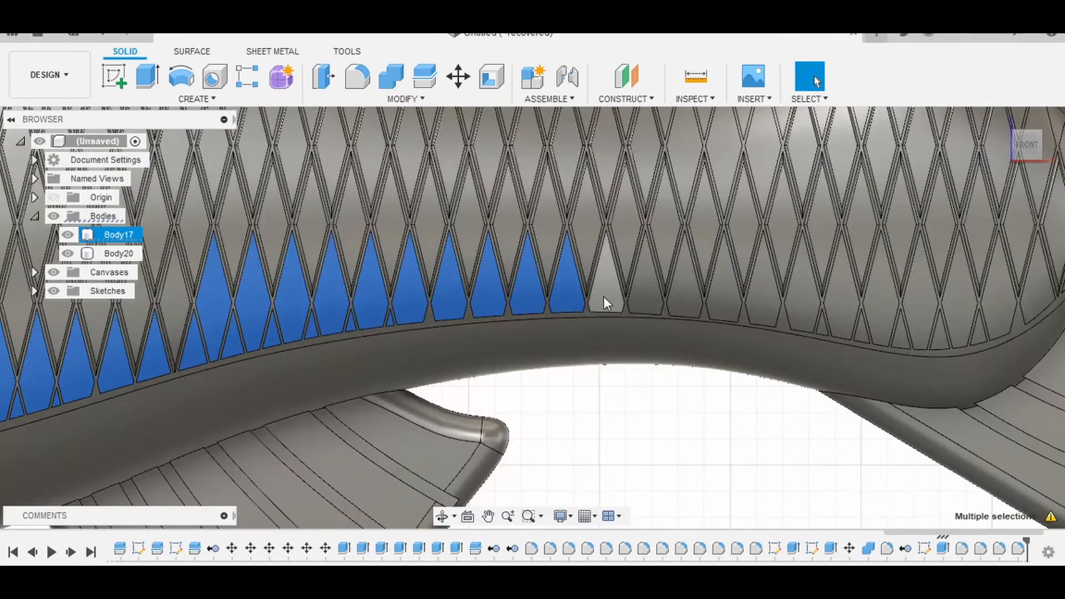
pyautogui.moveTo(604, 297); pyautogui.dragTo(956, 301)
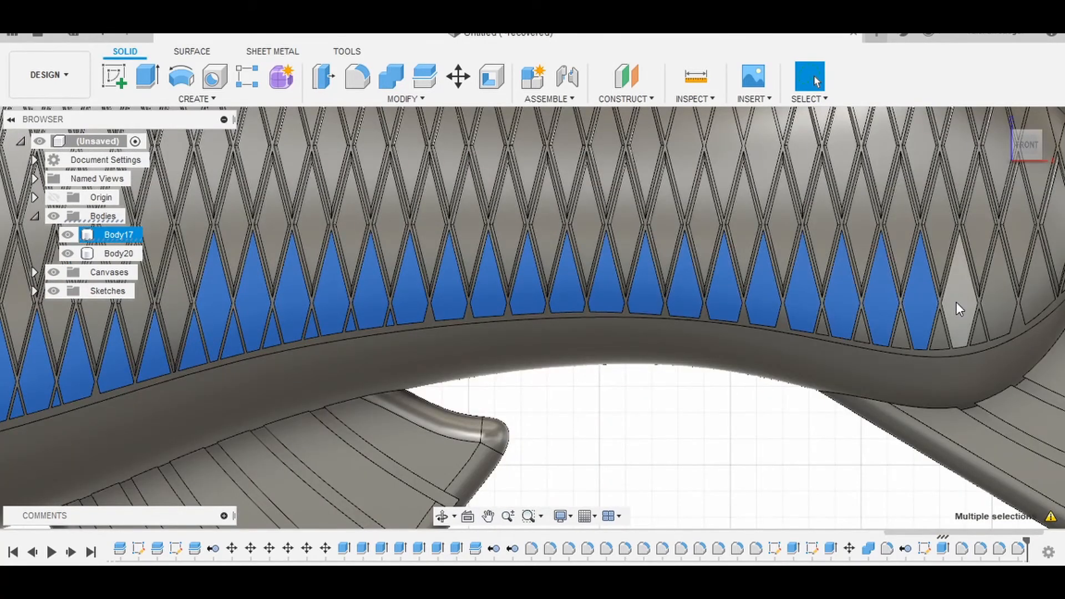
pyautogui.moveTo(899, 340); pyautogui.dragTo(874, 325, button='middle')
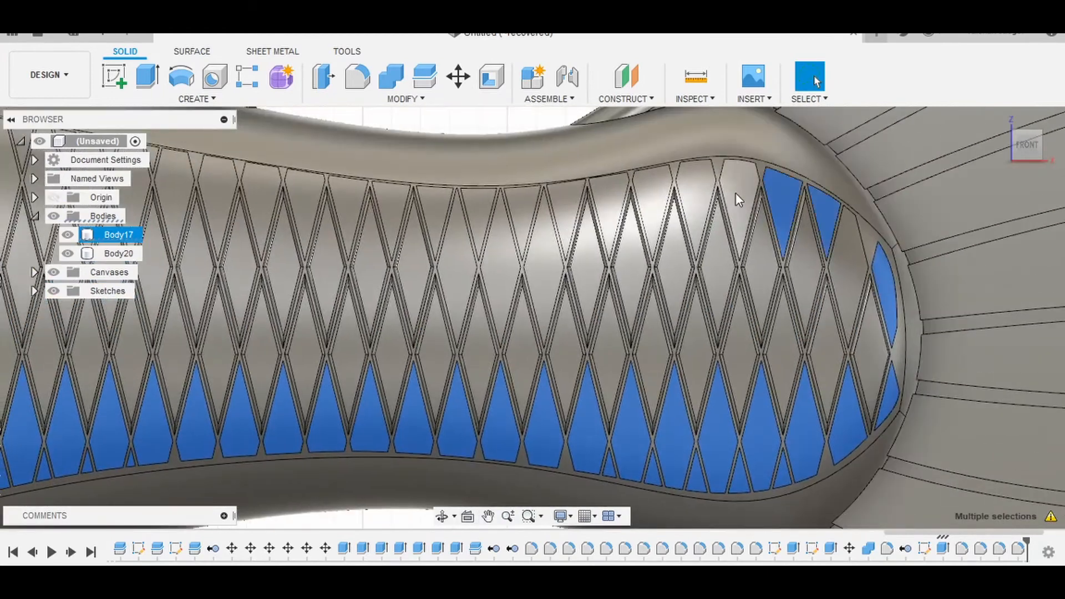
pyautogui.click(691, 216)
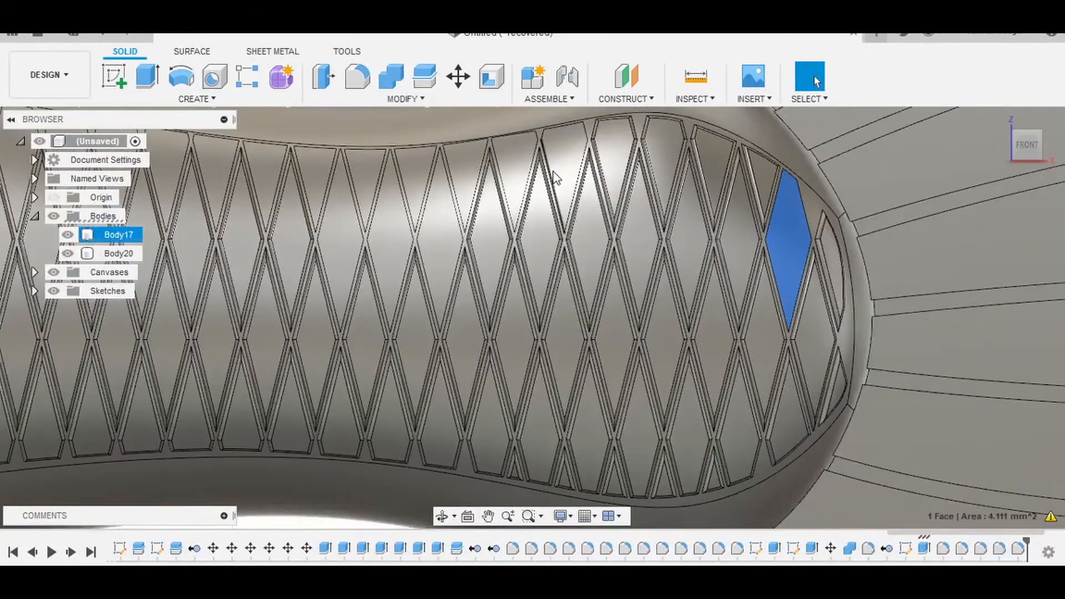
# - Select the scale faces along the upper edge of the narrow tail section, working toward the mid-body
pyautogui.moveTo(555, 173)
pyautogui.mouseDown()
pyautogui.moveTo(381, 161)
pyautogui.moveTo(267, 172)
pyautogui.mouseUp()
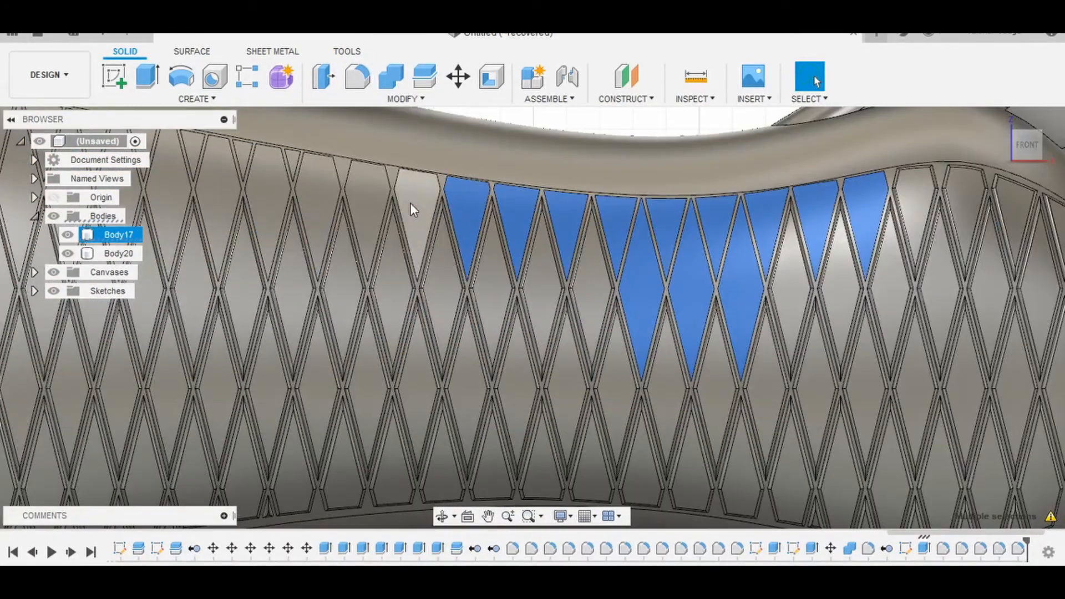
pyautogui.moveTo(410, 203); pyautogui.dragTo(305, 155)
pyautogui.moveTo(304, 149); pyautogui.dragTo(184, 161)
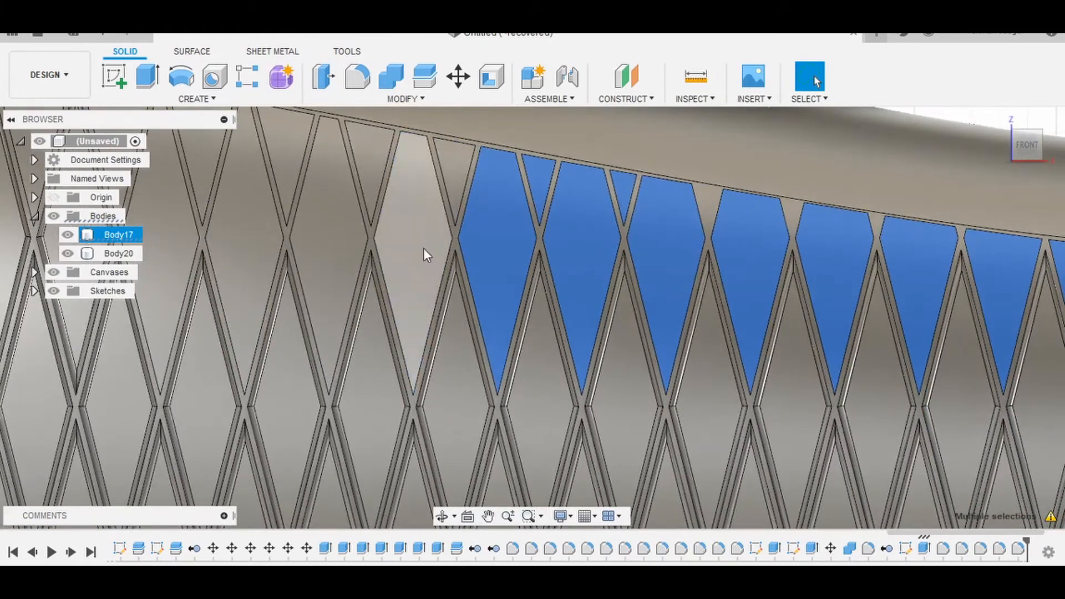
pyautogui.moveTo(425, 251); pyautogui.dragTo(244, 256)
pyautogui.moveTo(422, 189); pyautogui.dragTo(229, 176)
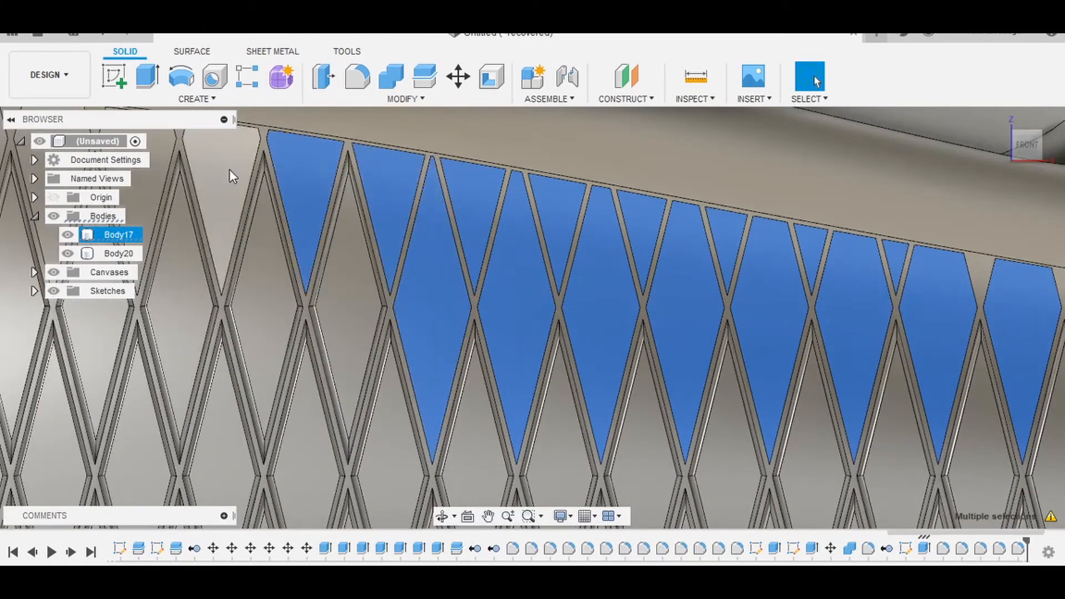
pyautogui.keyDown('ctrl'); pyautogui.click(229, 168); pyautogui.keyUp('ctrl')
# - Extend the upper-edge scale selection forward along the back below the dorsal fin
pyautogui.moveTo(405, 267); pyautogui.dragTo(642, 309, button='middle')
pyautogui.keyDown('ctrl'); pyautogui.click(642, 309); pyautogui.keyUp('ctrl')
pyautogui.keyDown('ctrl'); pyautogui.click(543, 305); pyautogui.keyUp('ctrl')
pyautogui.keyDown('ctrl'); pyautogui.click(458, 303); pyautogui.keyUp('ctrl')
pyautogui.scroll(-2, 324, 292)
pyautogui.moveTo(325, 292); pyautogui.dragTo(431, 304, button='middle')
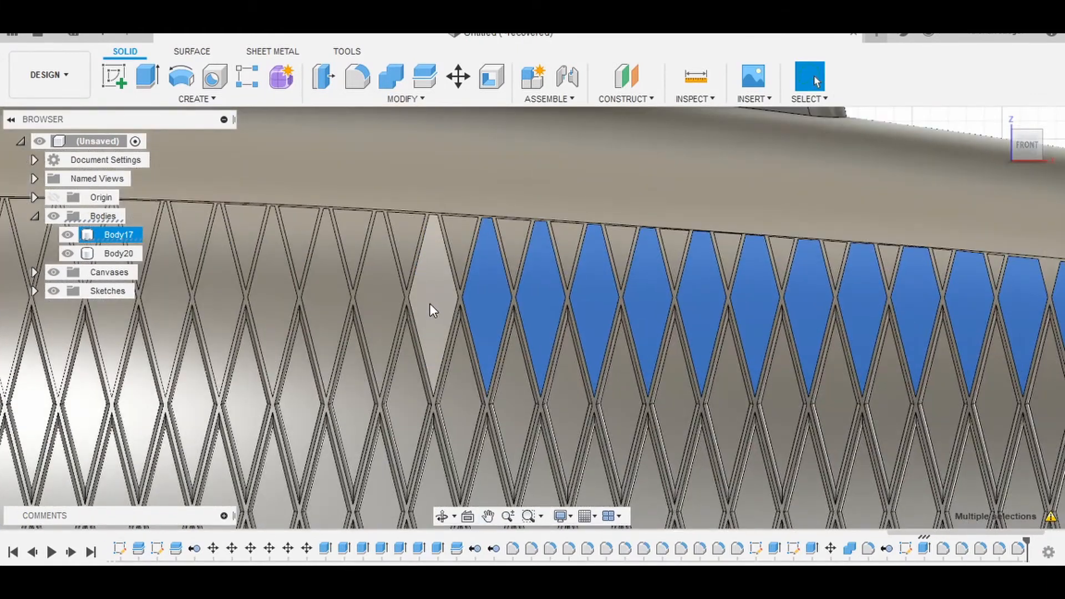
pyautogui.moveTo(431, 304)
pyautogui.mouseDown()
pyautogui.moveTo(340, 288)
pyautogui.moveTo(352, 233)
pyautogui.moveTo(618, 236)
pyautogui.moveTo(997, 265)
pyautogui.mouseUp()
pyautogui.moveTo(302, 298); pyautogui.dragTo(755, 322, button='middle')
pyautogui.moveTo(681, 318)
pyautogui.mouseDown()
pyautogui.moveTo(321, 261)
pyautogui.moveTo(183, 272)
pyautogui.mouseUp()
pyautogui.moveTo(183, 272); pyautogui.dragTo(708, 284, button='middle')
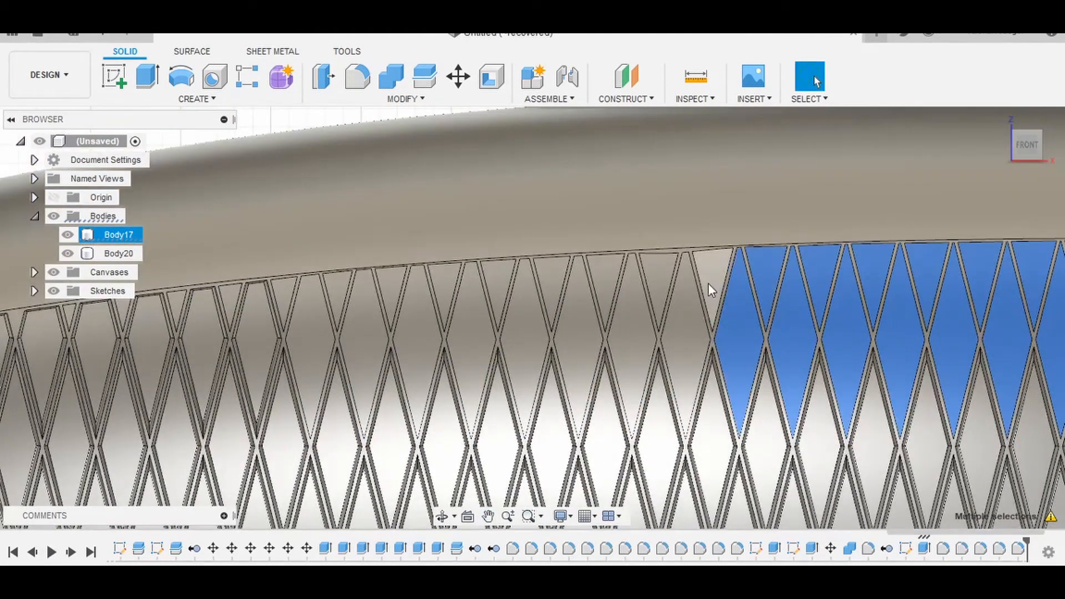
# - Add the remaining upper-edge scales toward the head and round the selected faces with a 0.1 mm fillet
pyautogui.moveTo(708, 284)
pyautogui.mouseDown()
pyautogui.moveTo(565, 339)
pyautogui.moveTo(340, 290)
pyautogui.mouseUp()
pyautogui.moveTo(340, 290); pyautogui.dragTo(777, 377, button='middle')
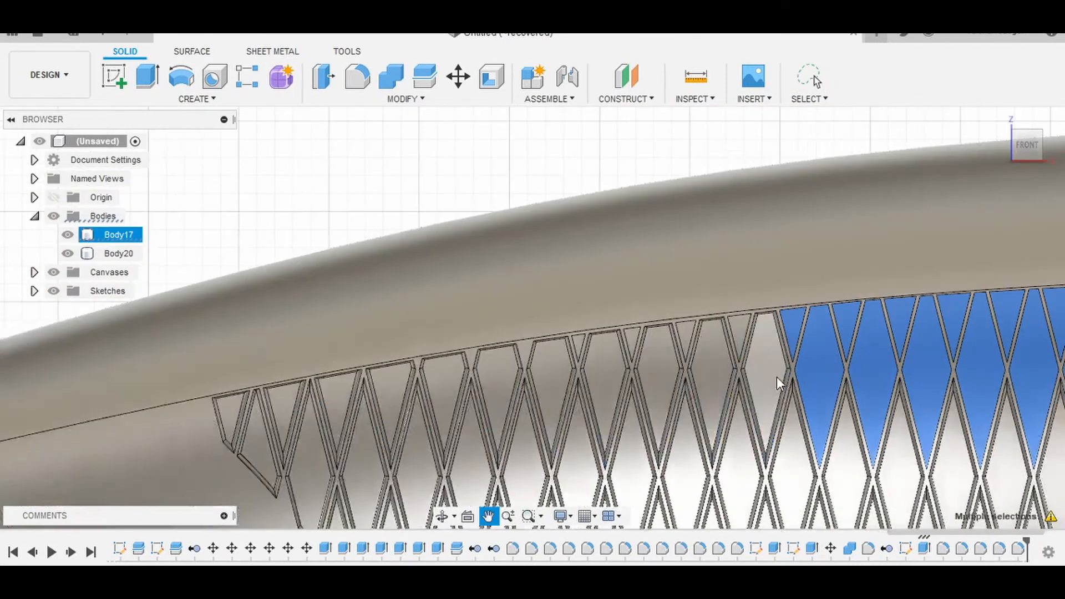
pyautogui.click(740, 335)
pyautogui.scroll(2, 687, 338)
pyautogui.scroll(-2, 556, 347)
pyautogui.moveTo(965, 397); pyautogui.dragTo(692, 383, button='middle')
pyautogui.click(358, 76)
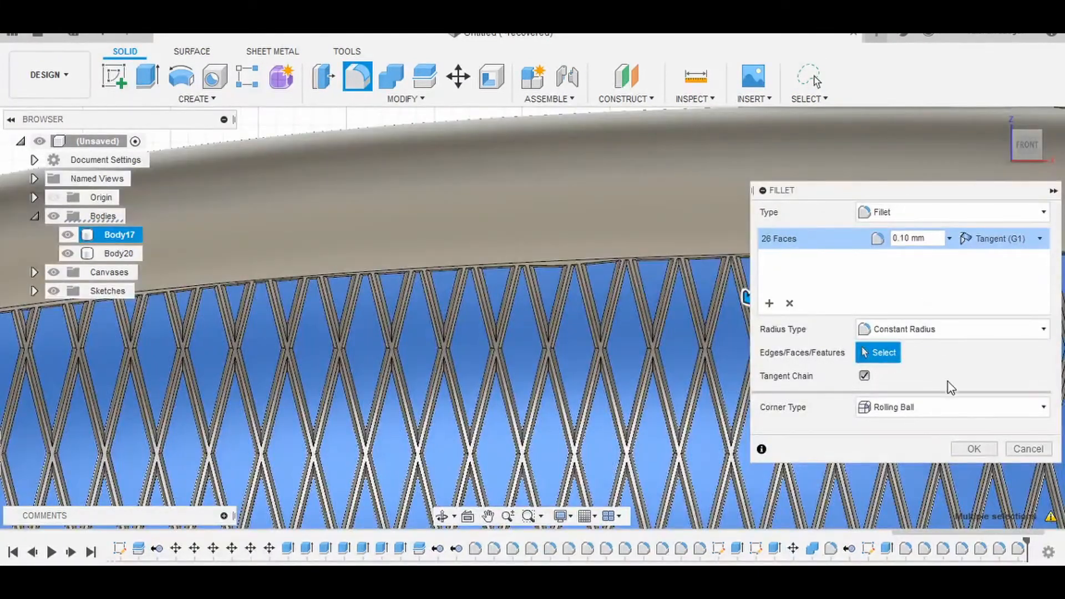
pyautogui.click(972, 450)
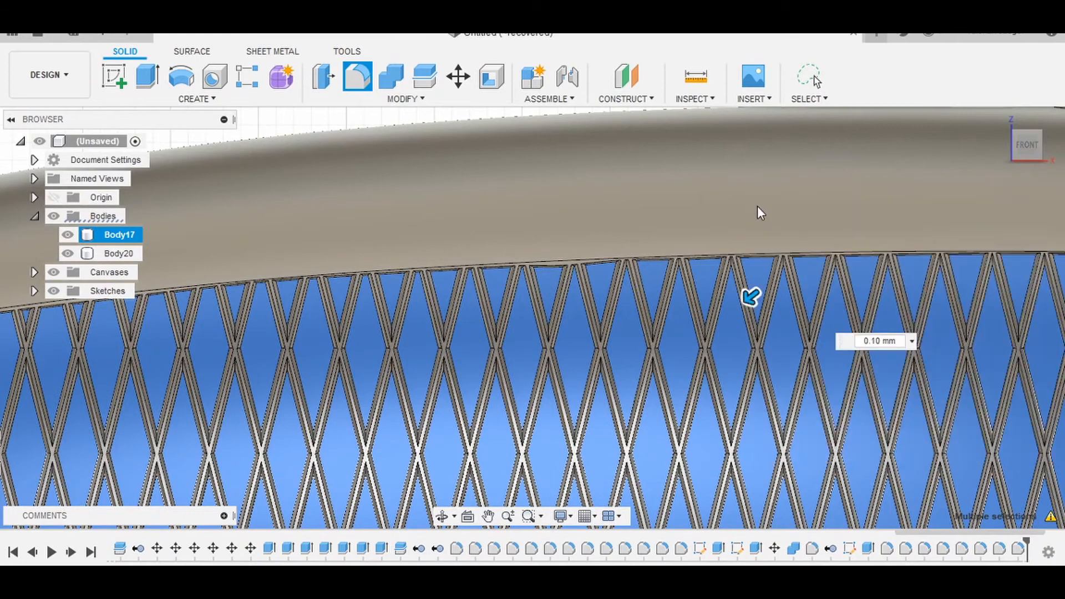
# - Combine the head body Body20 with the main fish body Body17 using the Join operation
pyautogui.scroll(2, 615, 202)
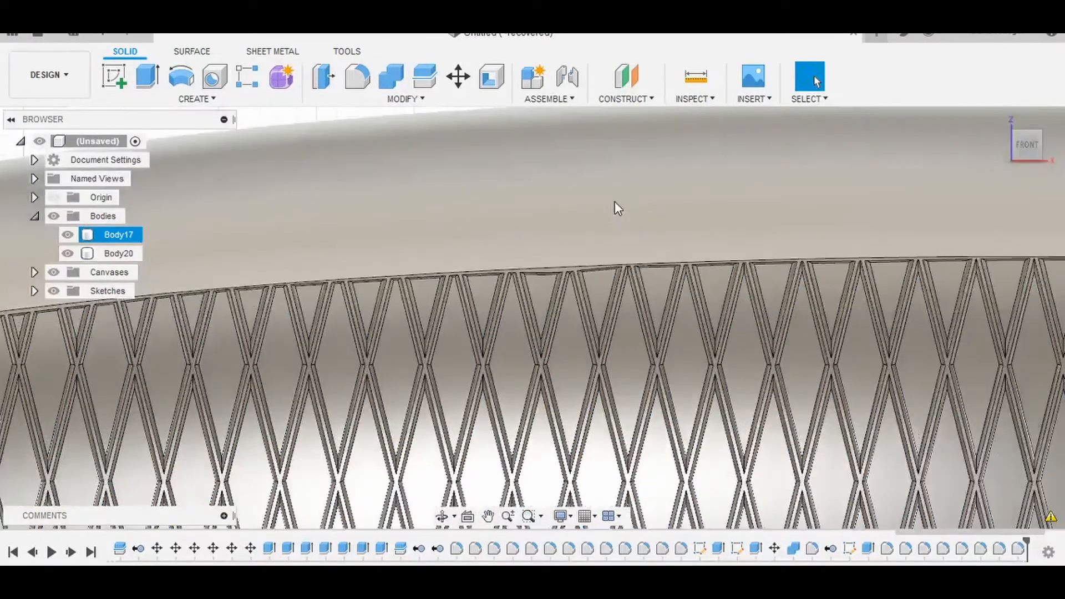
pyautogui.scroll(-6, 641, 218)
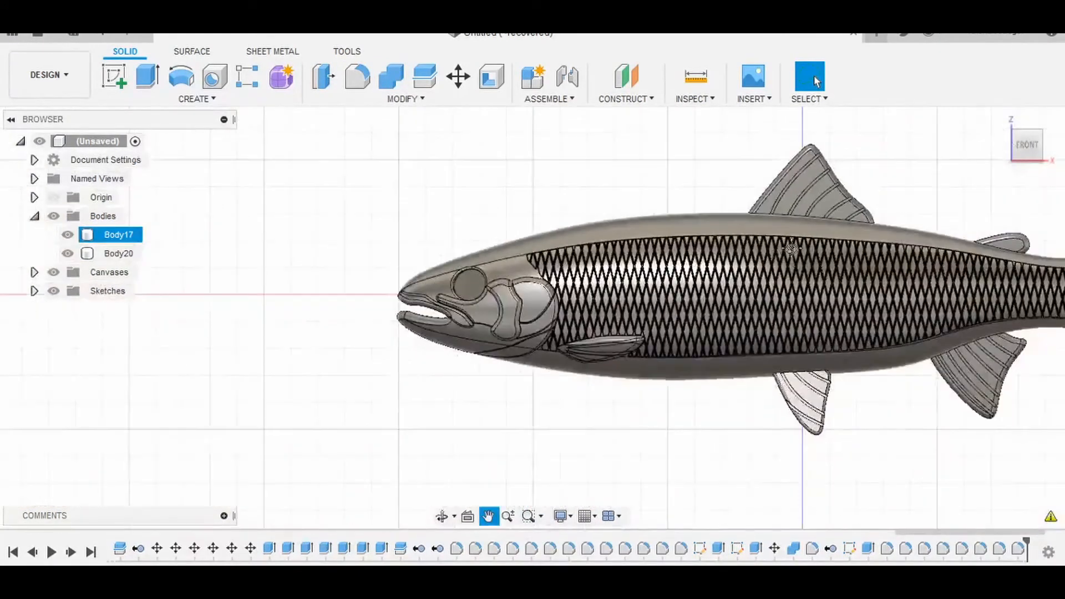
pyautogui.moveTo(716, 241); pyautogui.dragTo(557, 241, button='middle')
pyautogui.moveTo(596, 288); pyautogui.dragTo(560, 293, button='middle')
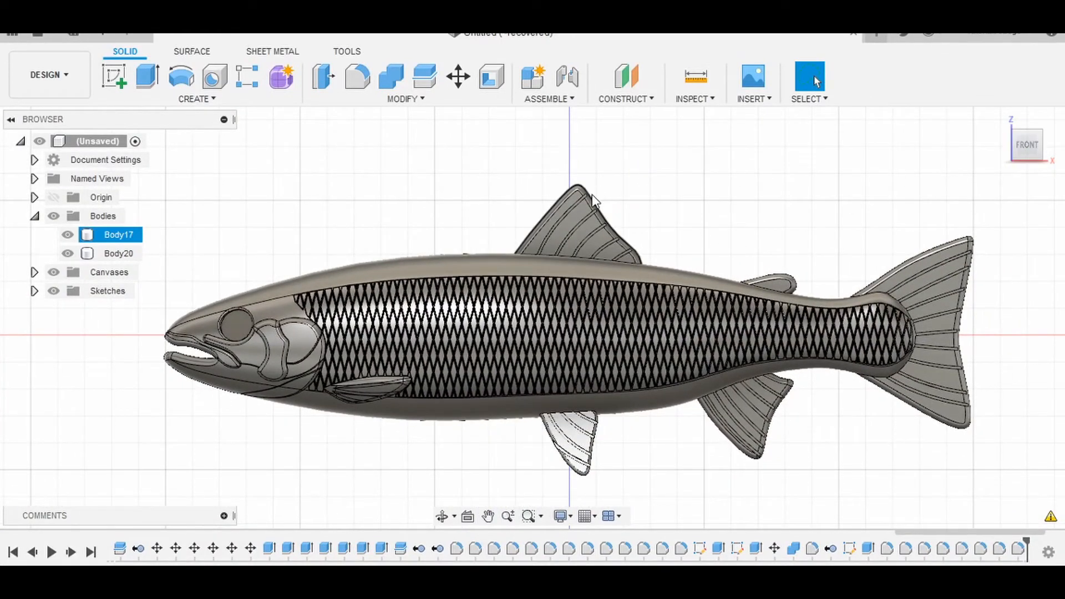
pyautogui.scroll(-1, 592, 196)
pyautogui.moveTo(607, 206); pyautogui.dragTo(611, 244, button='middle')
pyautogui.click(397, 85)
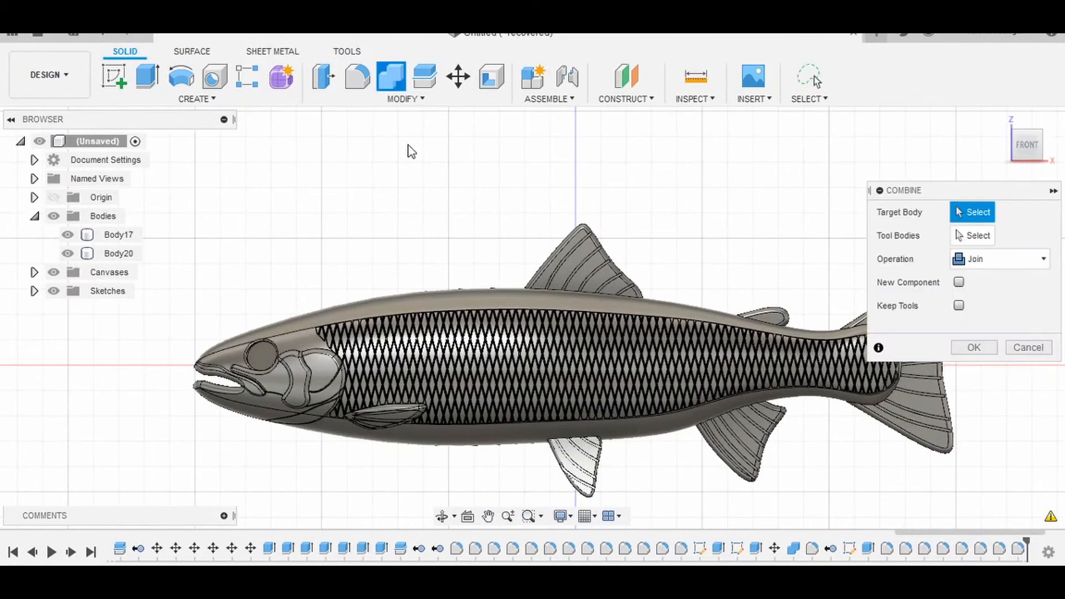
pyautogui.click(481, 301)
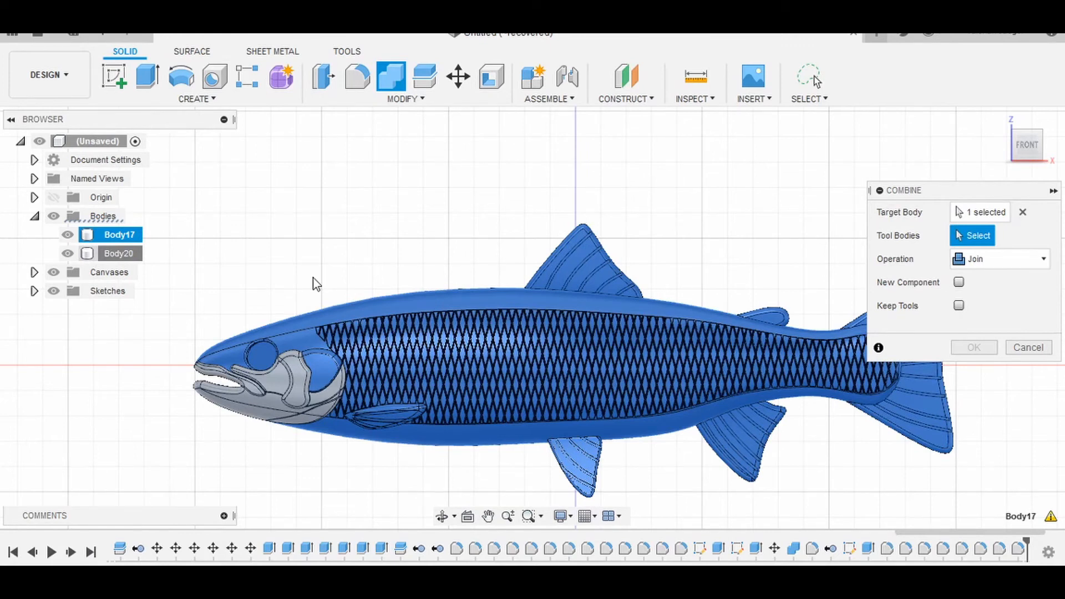
pyautogui.click(975, 348)
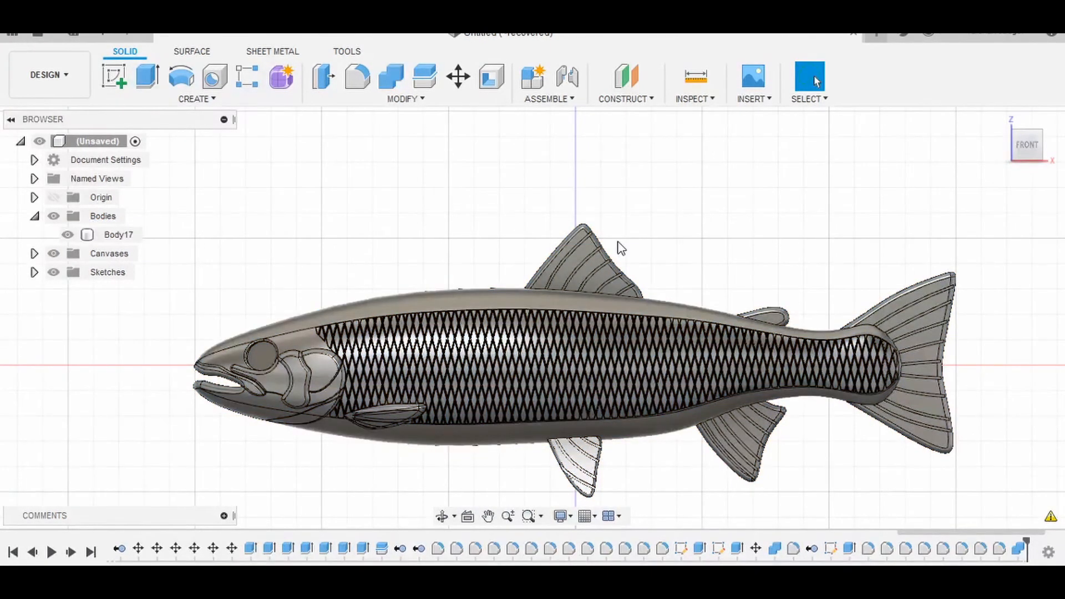
# - Split Body17 into two side halves using the vertical origin plane running lengthwise through the middle of the fish
pyautogui.click(425, 76)
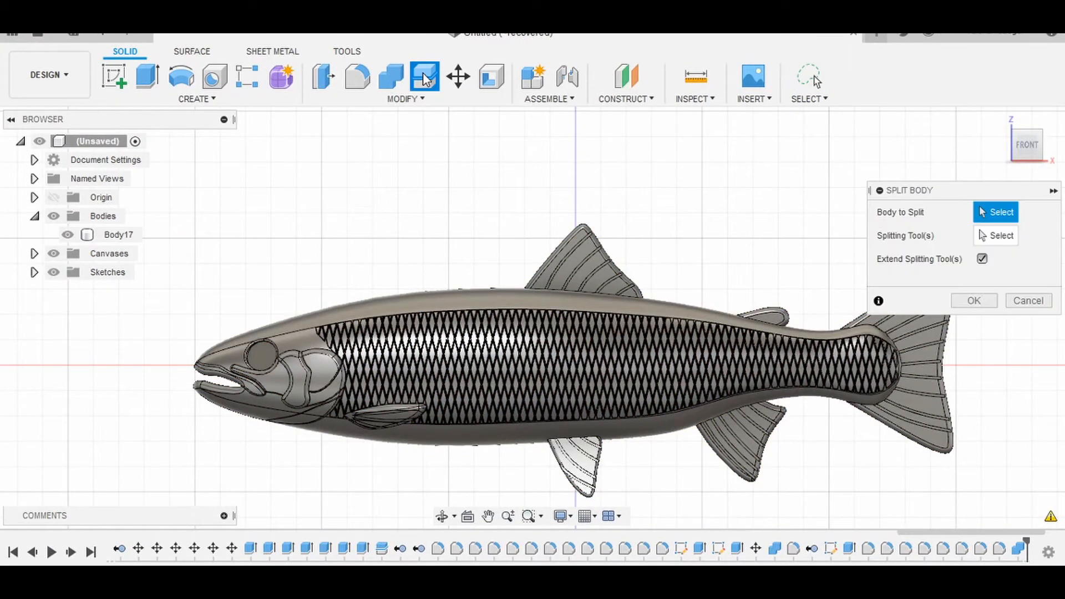
pyautogui.click(488, 302)
pyautogui.keyDown('shift'); pyautogui.moveTo(670, 262); pyautogui.dragTo(771, 309, button='middle'); pyautogui.keyUp('shift')
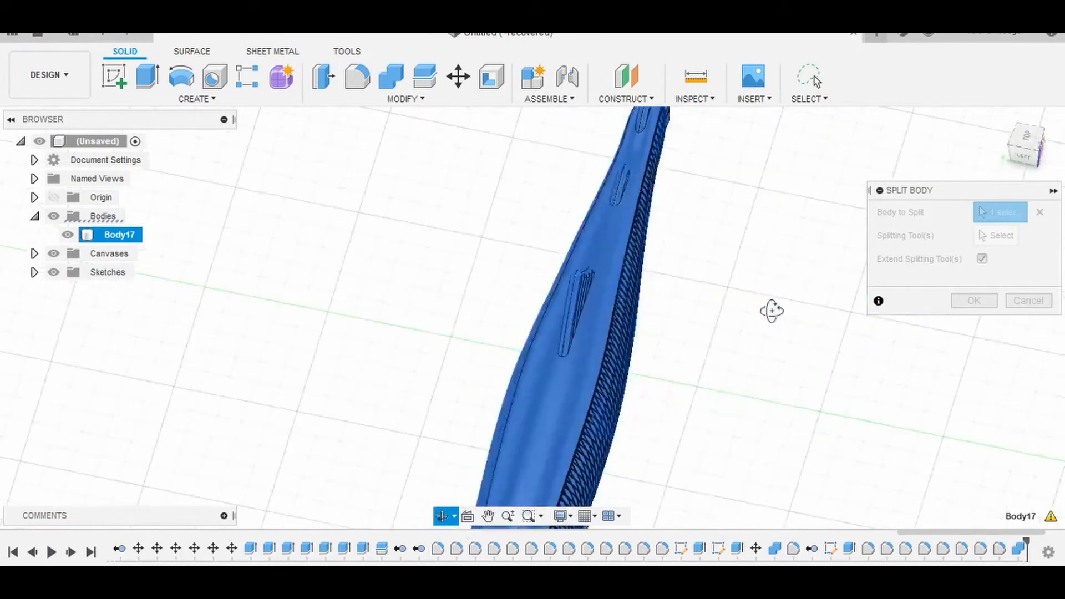
pyautogui.click(998, 235)
pyautogui.keyDown('shift'); pyautogui.moveTo(751, 375); pyautogui.dragTo(823, 339, button='middle'); pyautogui.keyUp('shift')
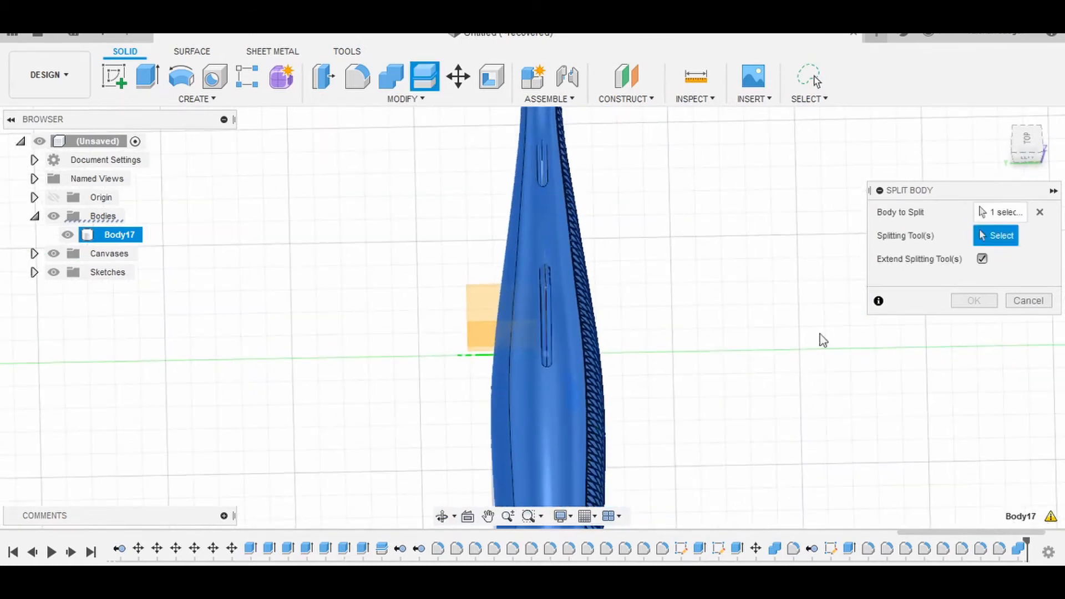
pyautogui.click(1022, 149)
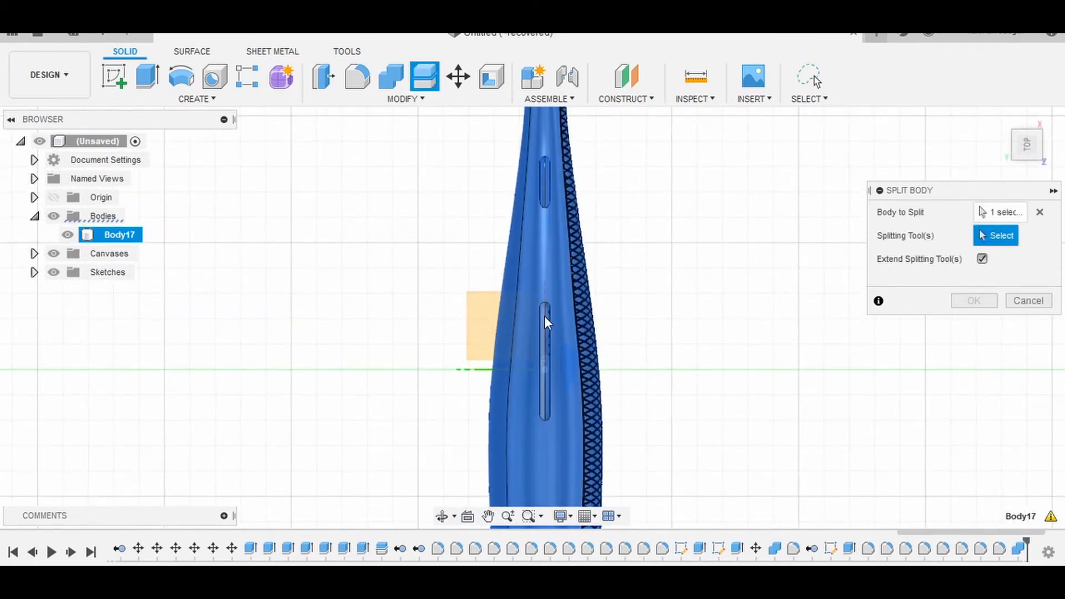
pyautogui.scroll(3, 544, 315)
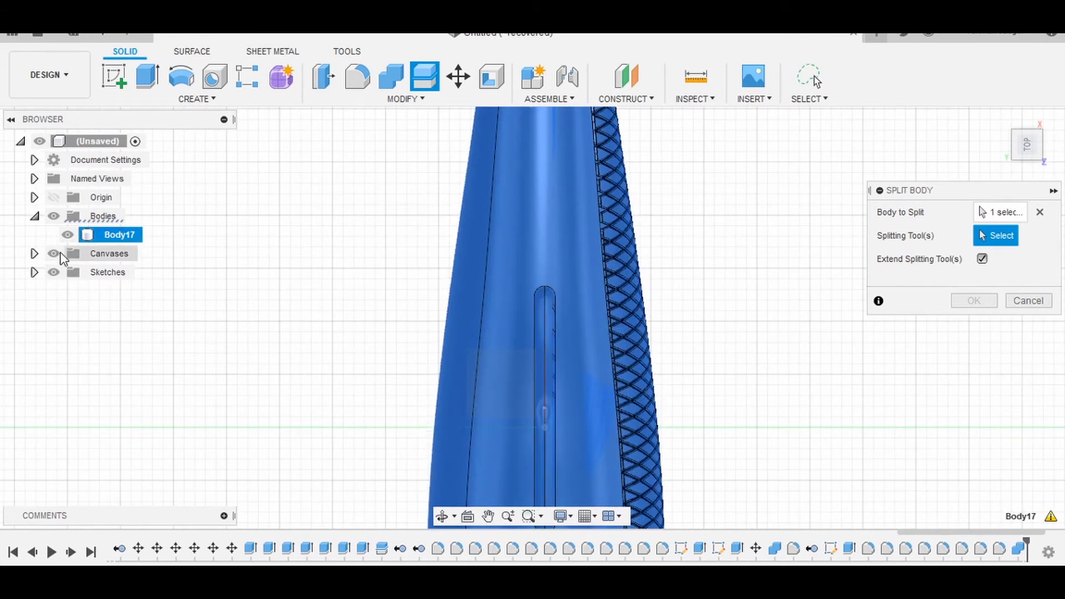
pyautogui.click(67, 235)
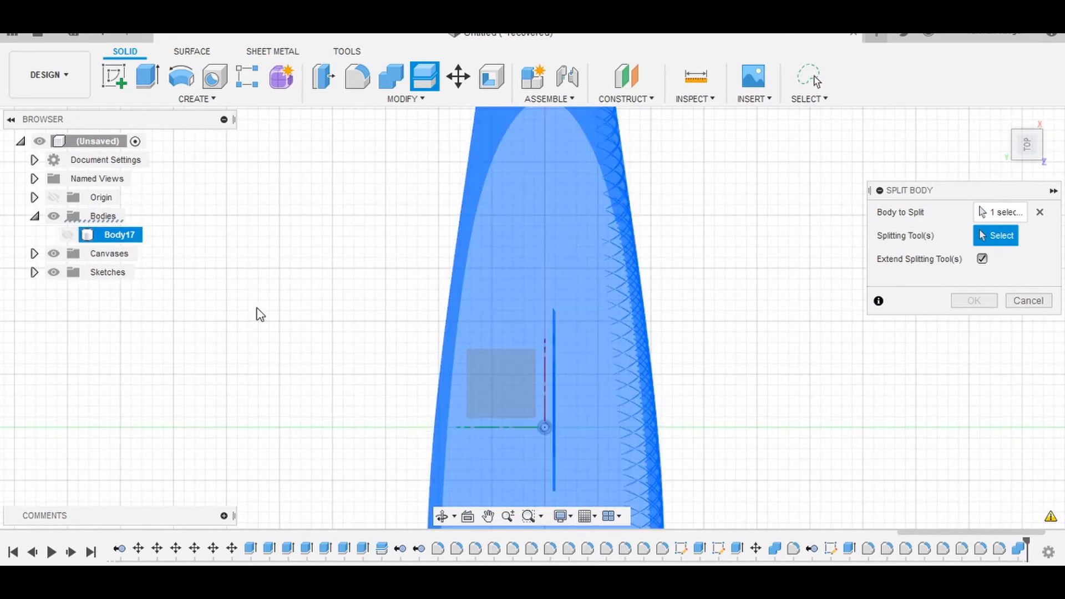
pyautogui.click(543, 383)
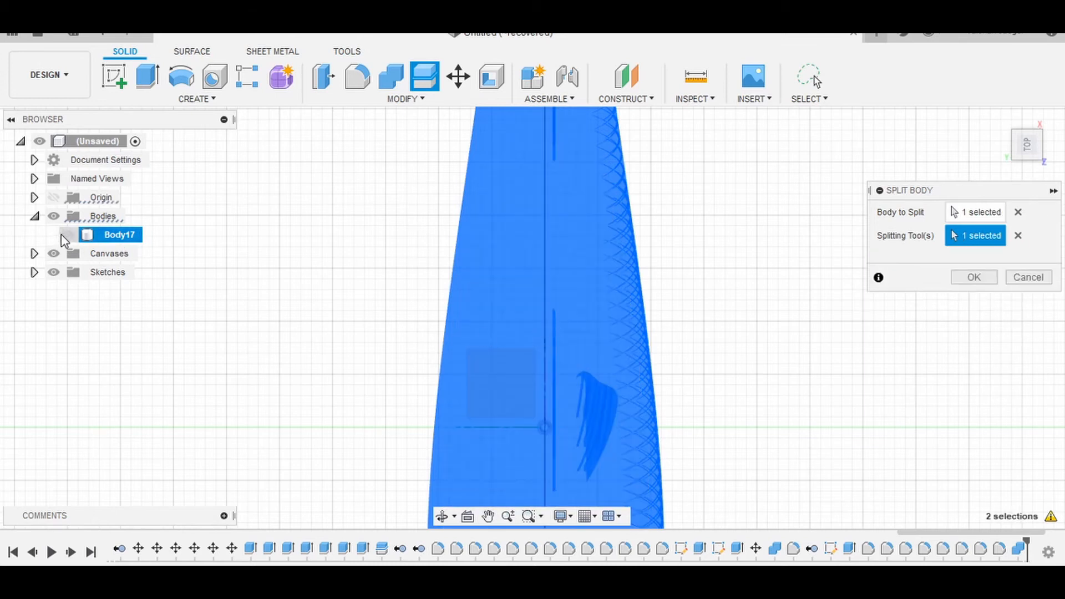
pyautogui.press('Return')
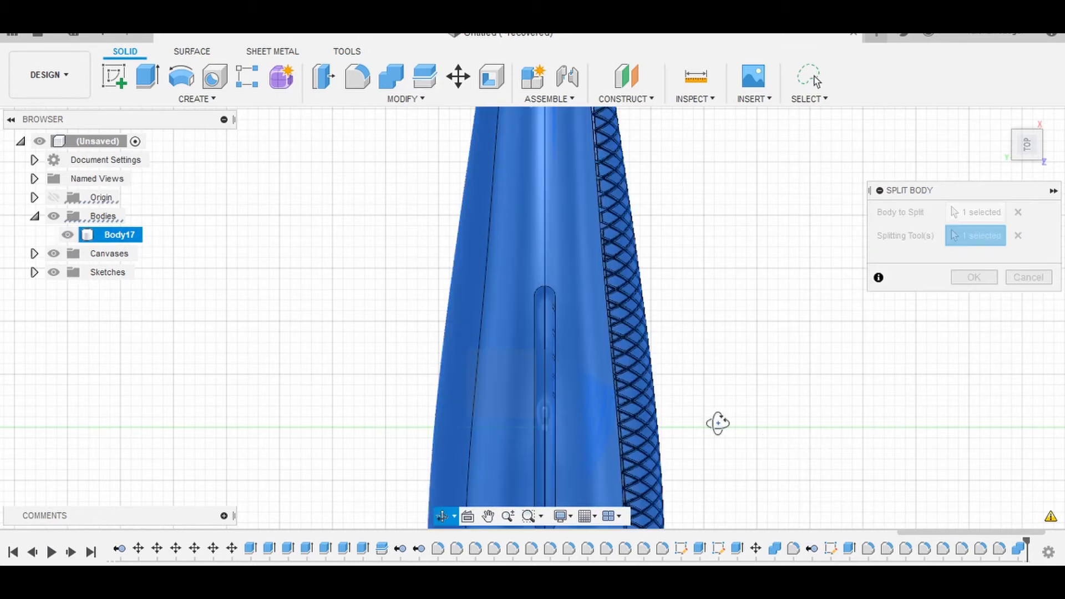
pyautogui.keyDown('shift'); pyautogui.moveTo(682, 414); pyautogui.dragTo(796, 406, button='middle'); pyautogui.keyUp('shift')
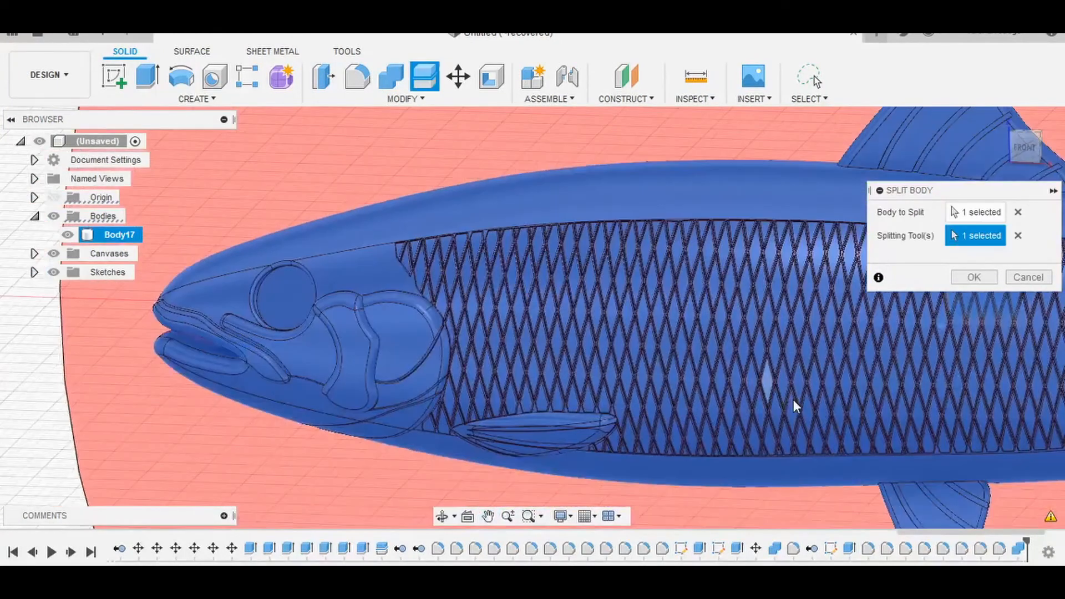
pyautogui.scroll(-5, 832, 421)
pyautogui.moveTo(873, 423); pyautogui.dragTo(680, 408, button='middle')
pyautogui.click(973, 279)
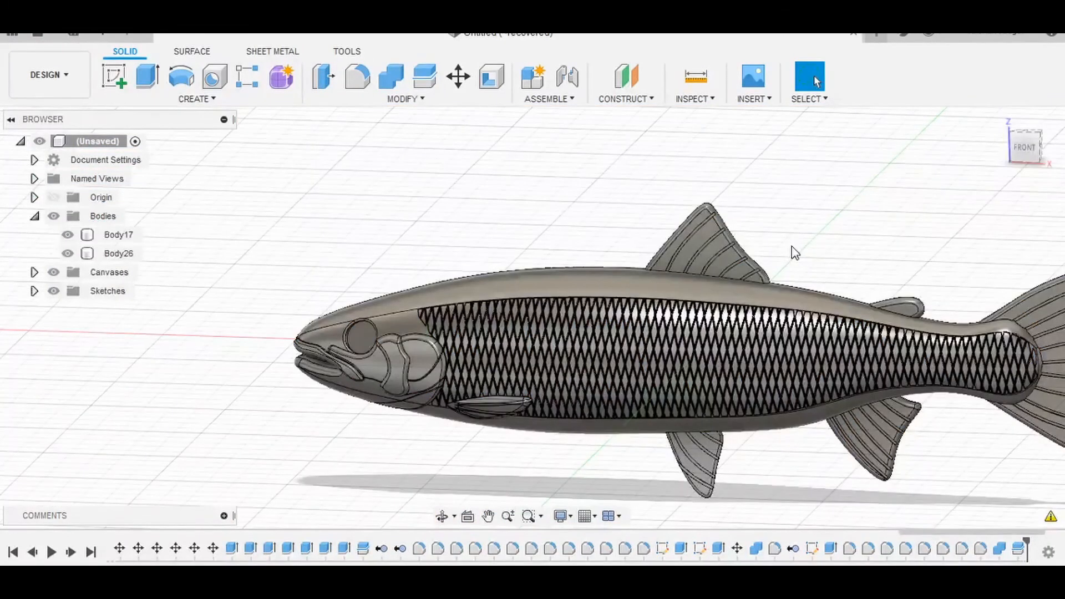
# - Hide the half without scales, Body26, and turn the model to view the remaining scaled half
pyautogui.keyDown('shift'); pyautogui.moveTo(791, 250); pyautogui.dragTo(830, 249, button='middle'); pyautogui.keyUp('shift')
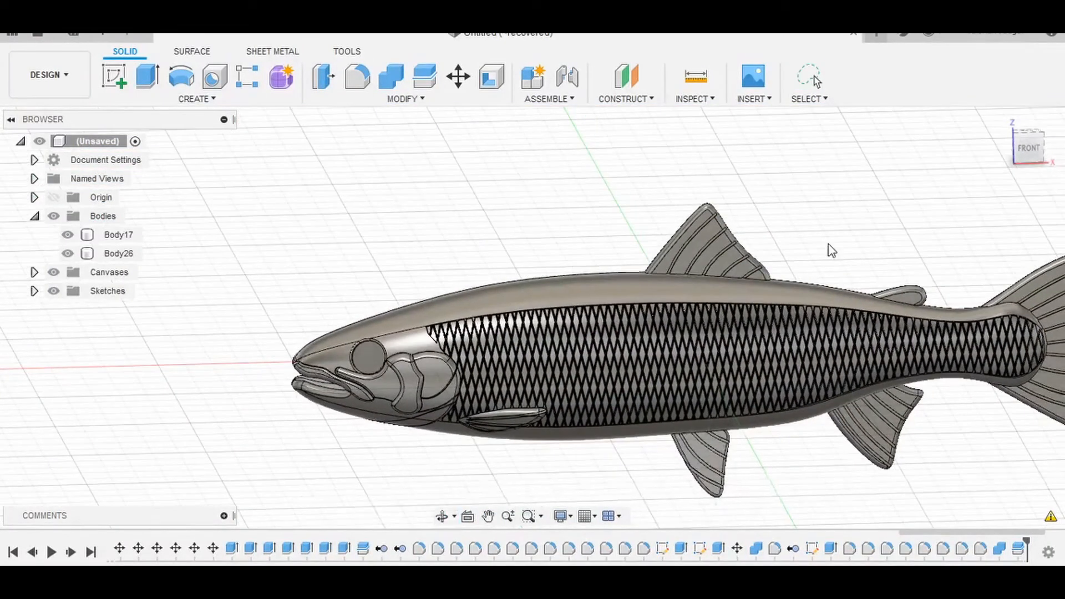
pyautogui.click(1029, 150)
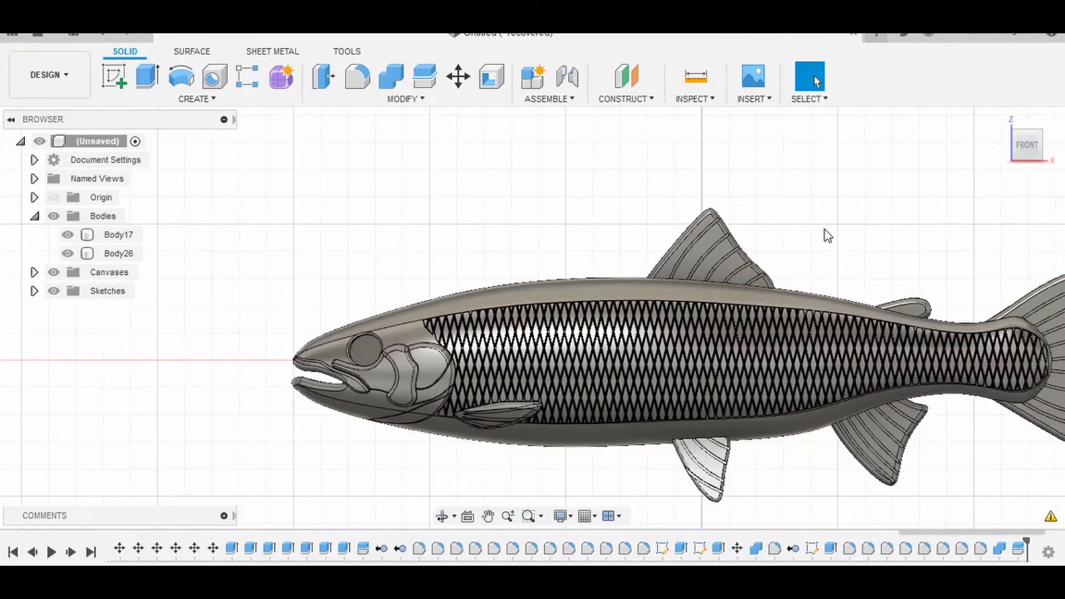
pyautogui.click(66, 254)
pyautogui.keyDown('shift'); pyautogui.moveTo(275, 278); pyautogui.dragTo(399, 288, button='middle'); pyautogui.keyUp('shift')
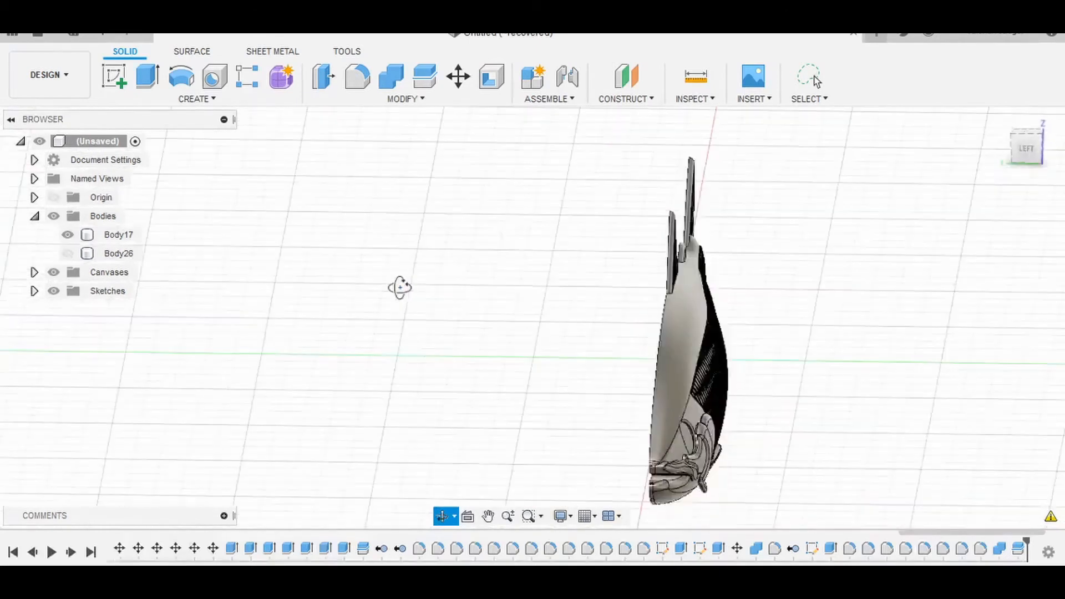
# - Mirror the scaled half Body17 as a body across the lengthwise vertical origin plane on its flat side
pyautogui.click(200, 99)
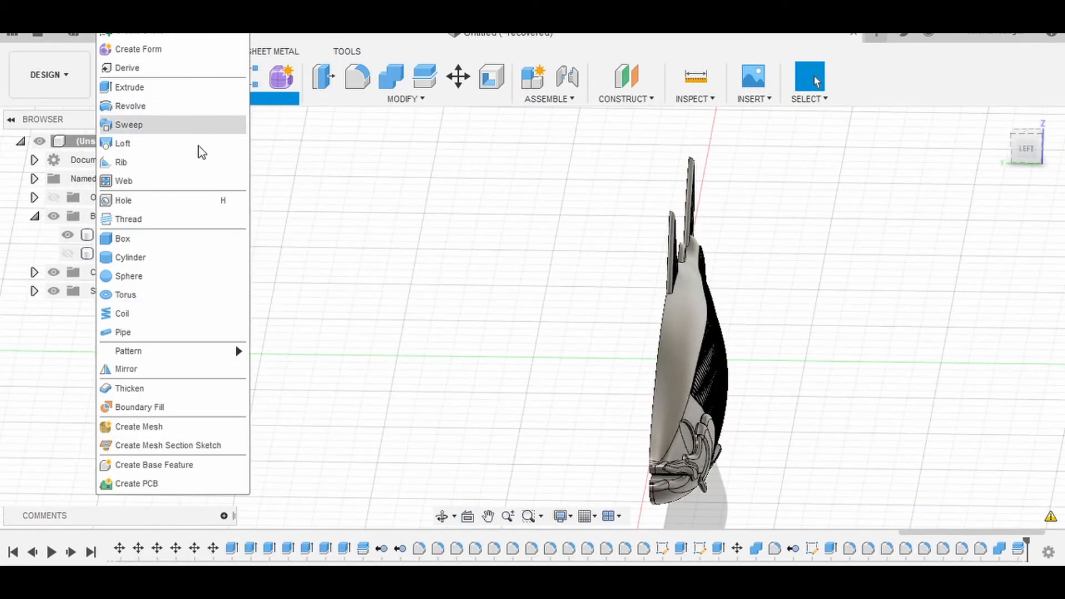
pyautogui.click(176, 369)
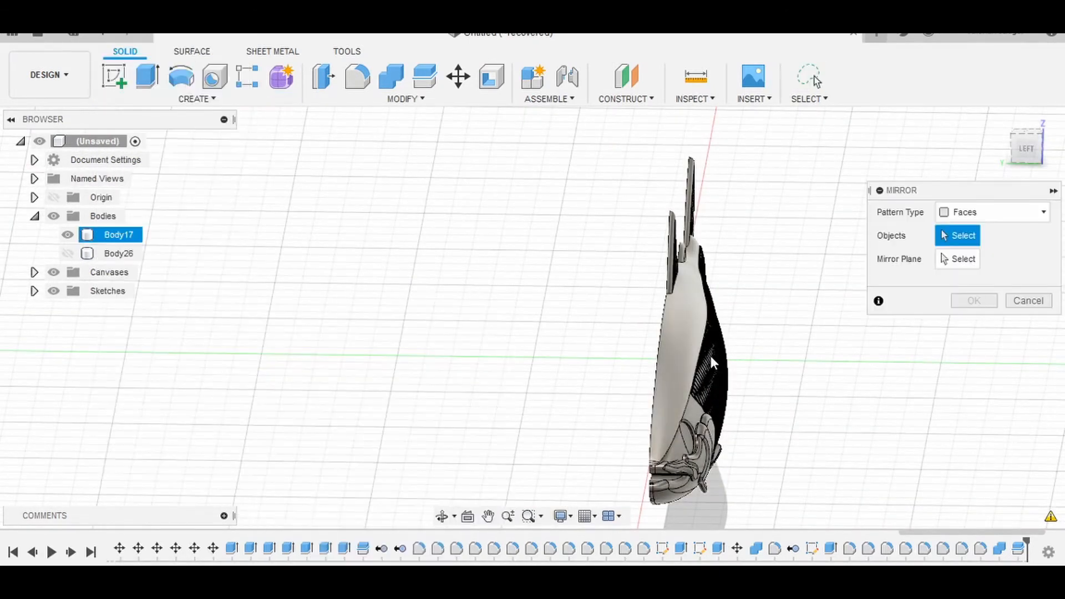
pyautogui.click(990, 212)
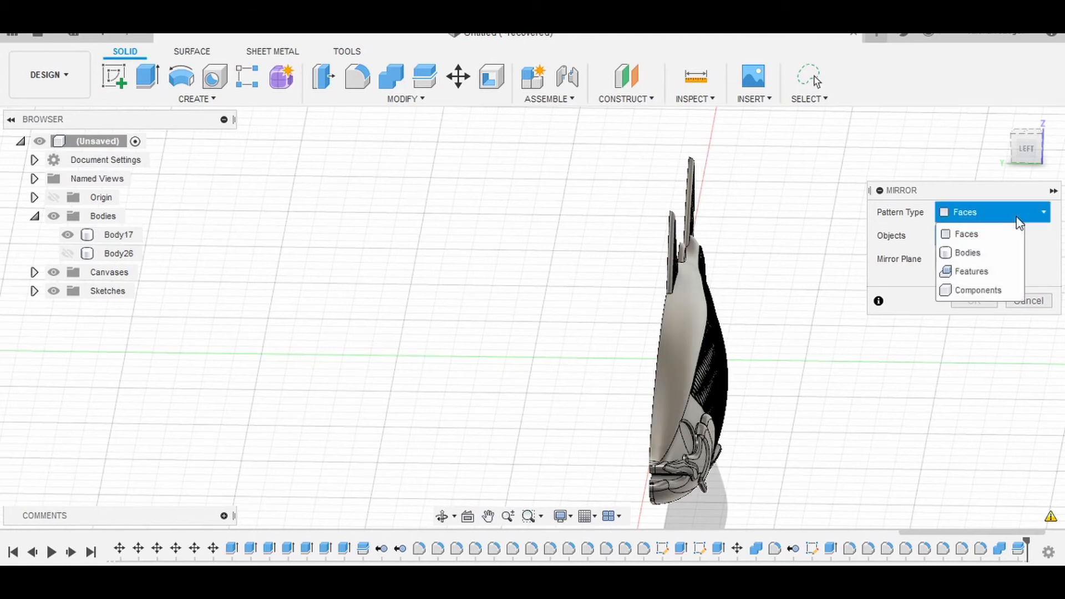
pyautogui.click(971, 252)
pyautogui.click(118, 234)
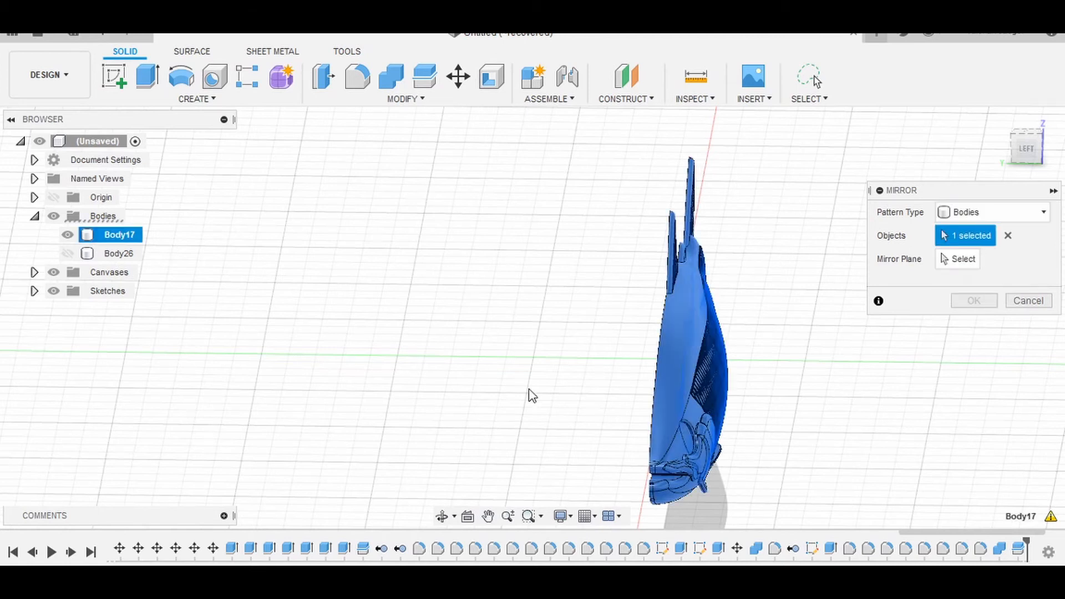
pyautogui.keyDown('shift'); pyautogui.moveTo(530, 393); pyautogui.dragTo(724, 418, button='middle'); pyautogui.keyUp('shift')
pyautogui.click(776, 379)
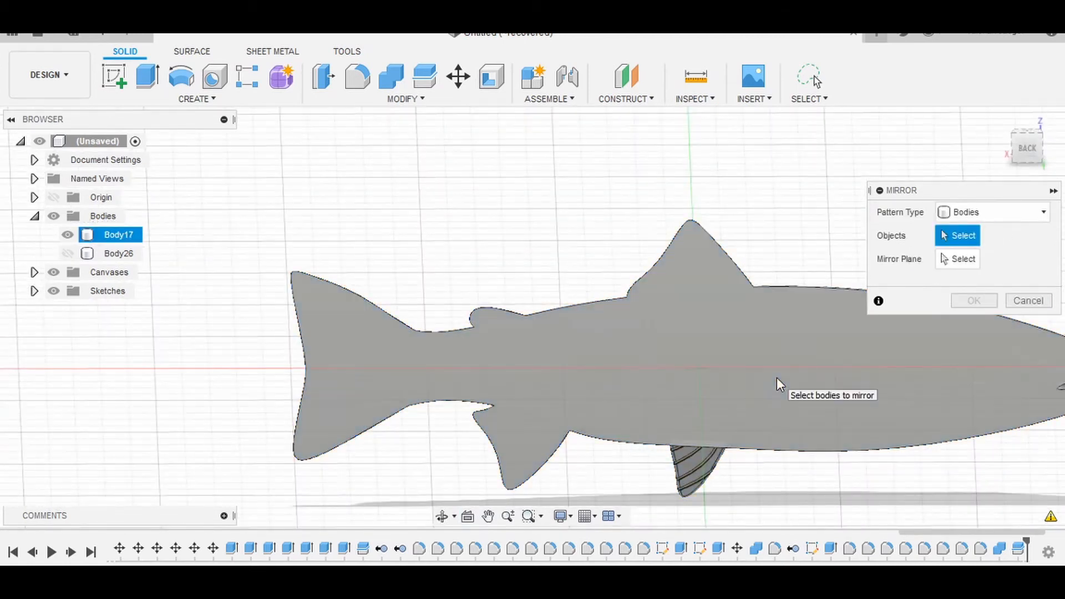
pyautogui.click(823, 360)
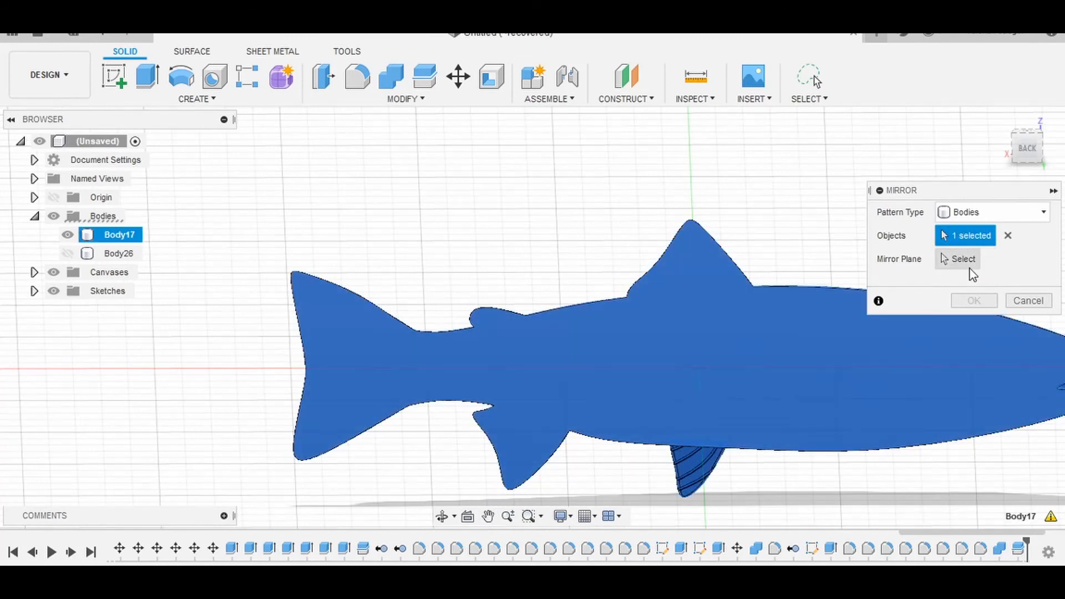
pyautogui.click(957, 260)
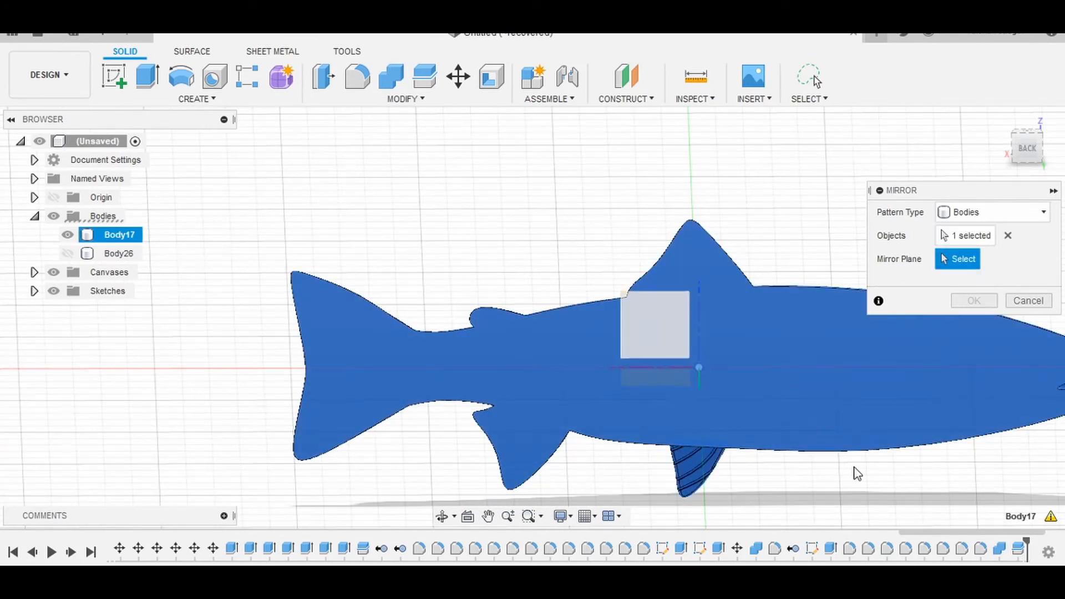
pyautogui.click(949, 349)
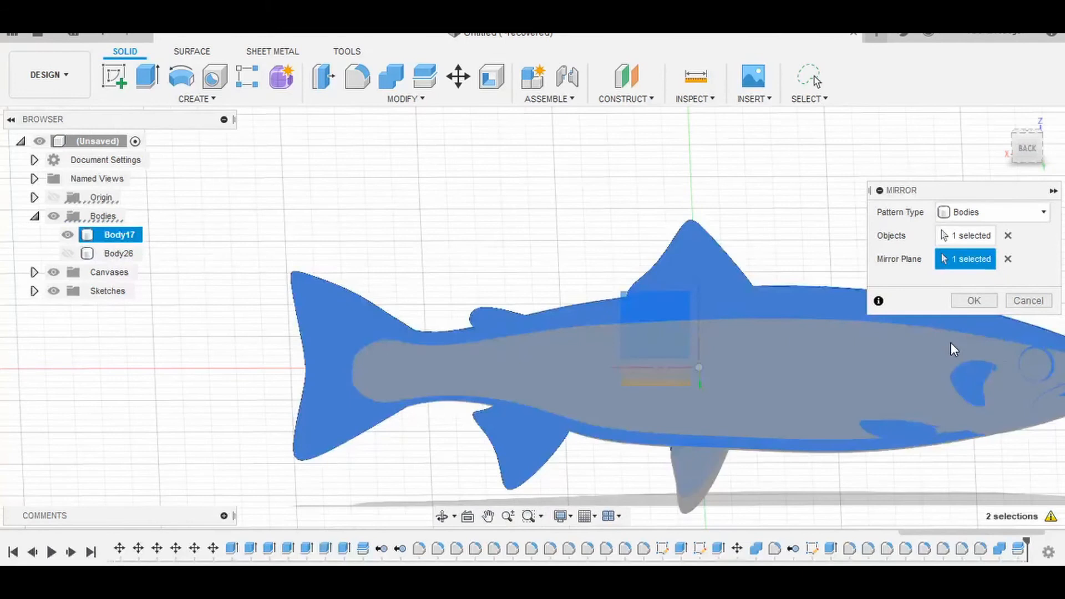
pyautogui.click(974, 302)
# - Remove the hidden half Body26 from the design
pyautogui.moveTo(1010, 301); pyautogui.dragTo(690, 202, button='middle')
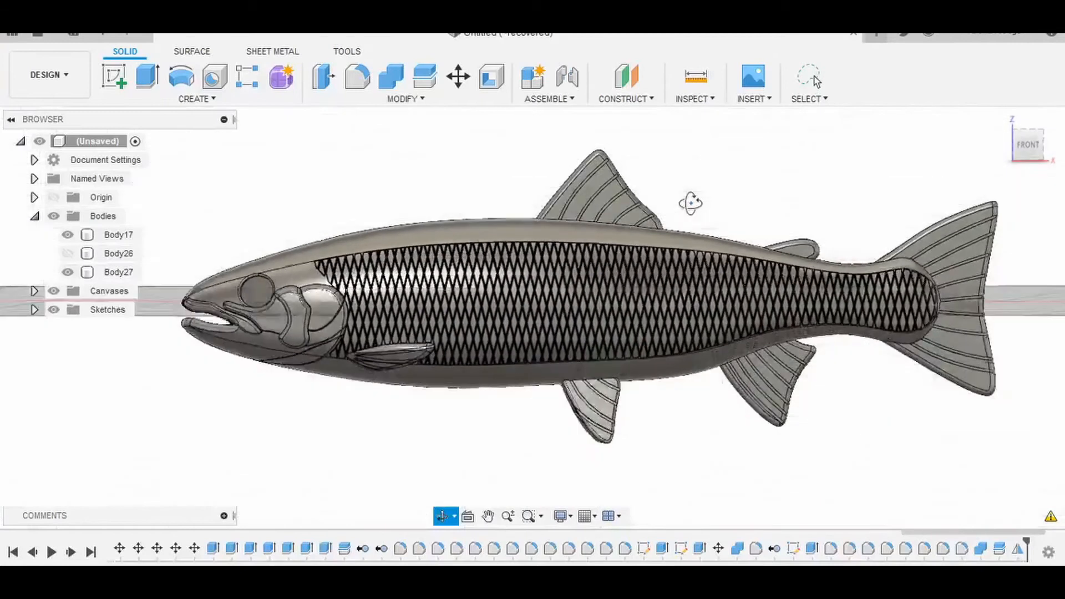
pyautogui.click(1043, 151)
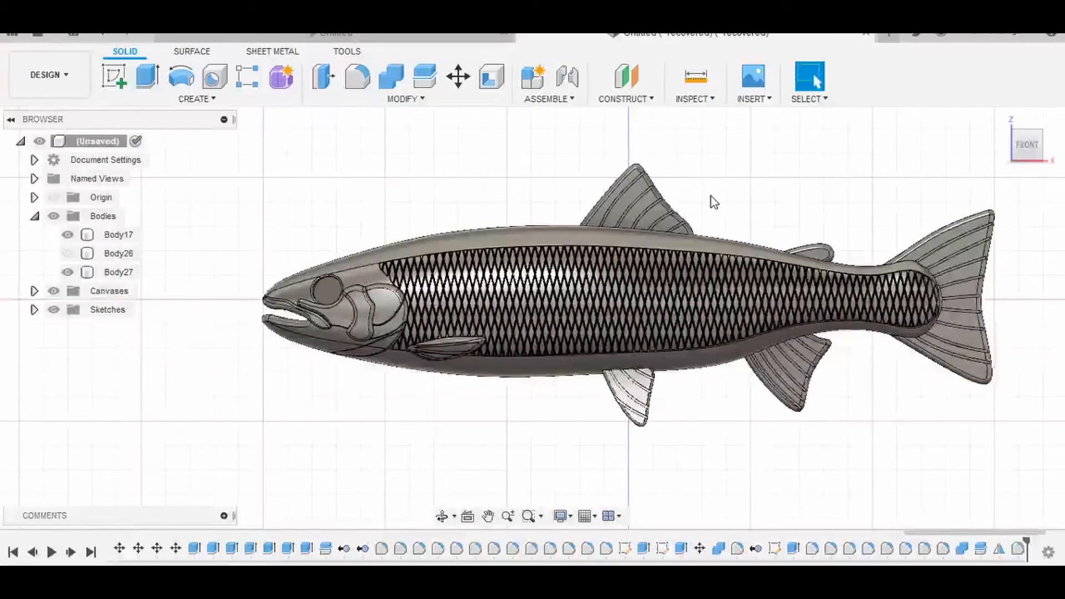
pyautogui.rightClick(128, 254)
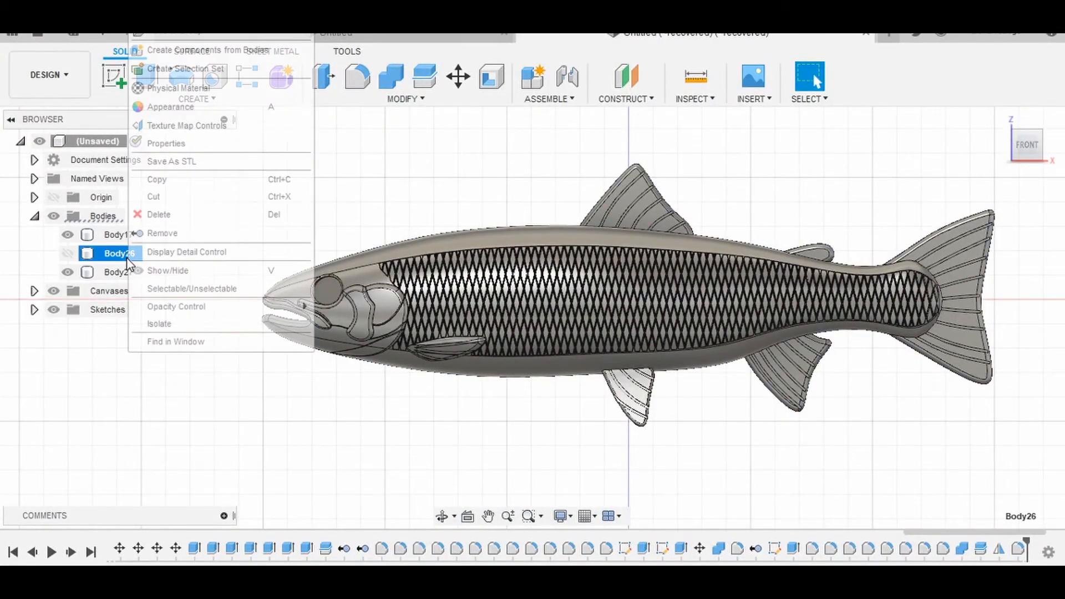
pyautogui.click(162, 234)
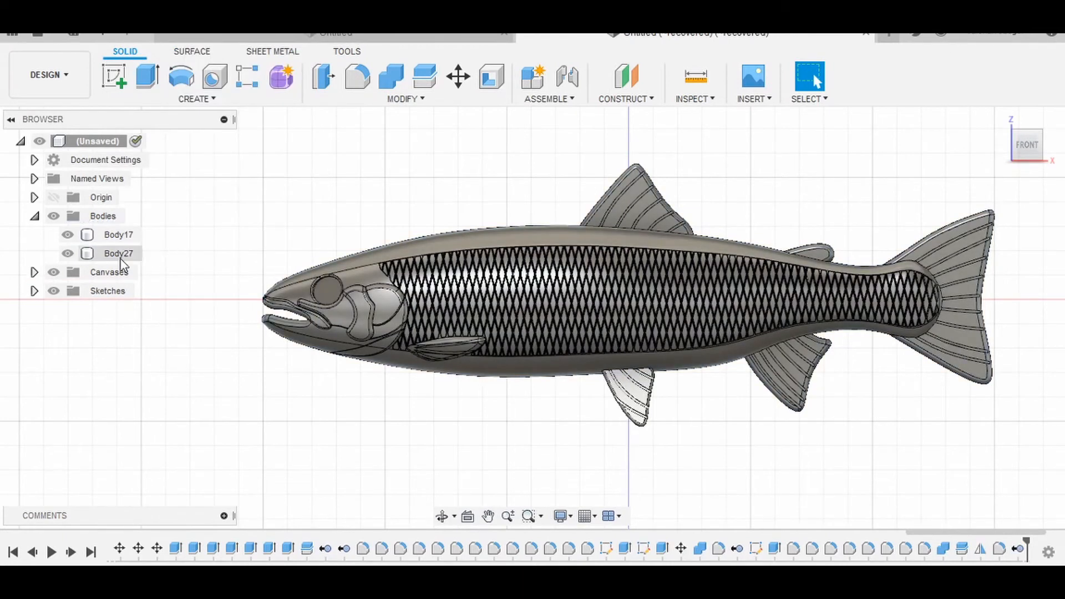
# - Combine Body17 with its mirrored half Body27 using the Join operation
pyautogui.click(387, 88)
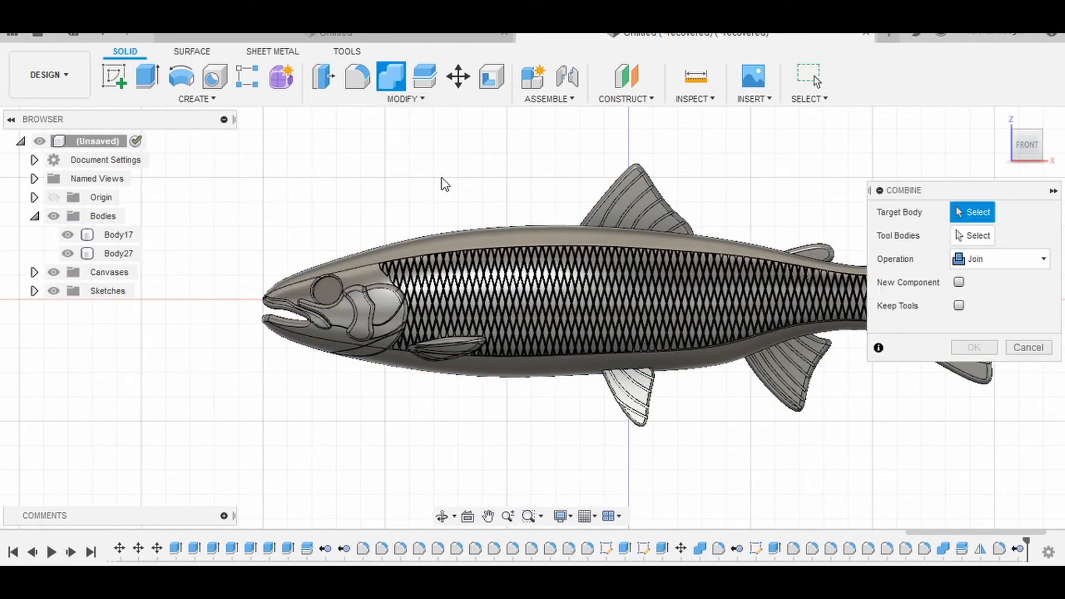
pyautogui.click(118, 234)
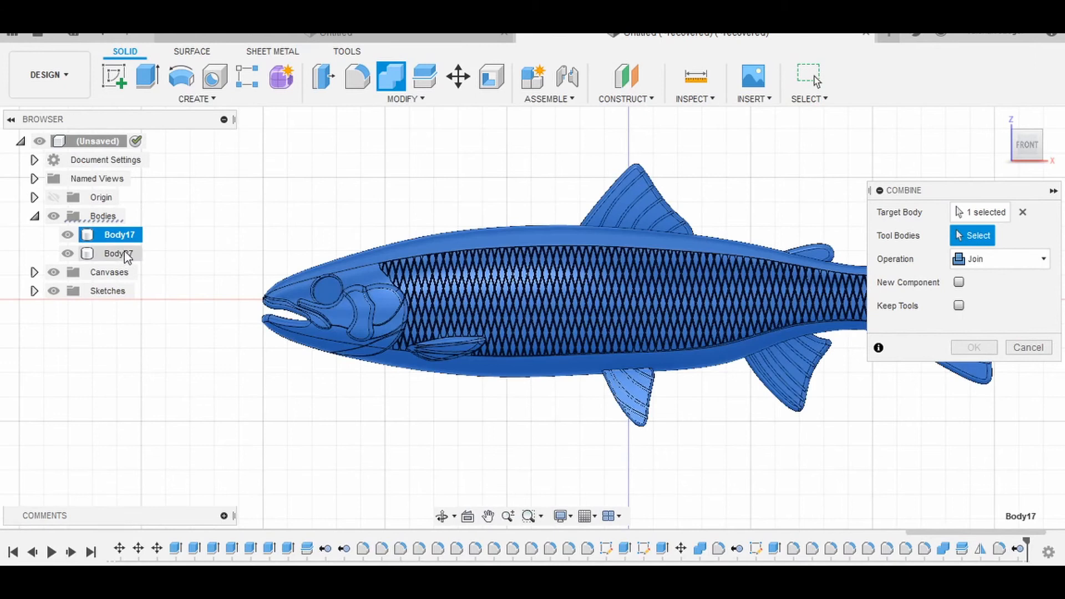
pyautogui.click(681, 265)
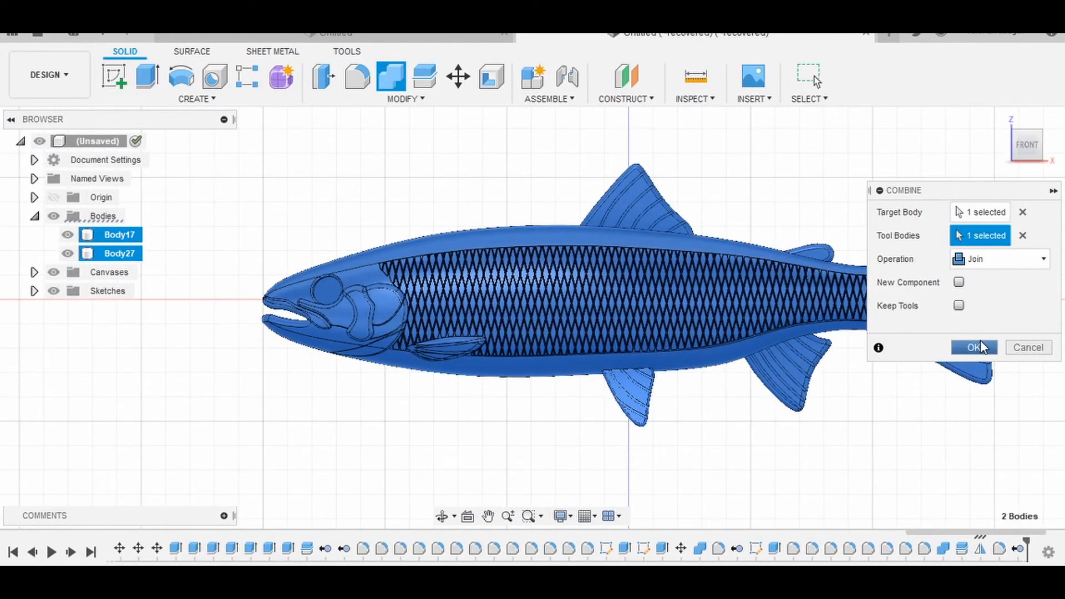
pyautogui.click(979, 347)
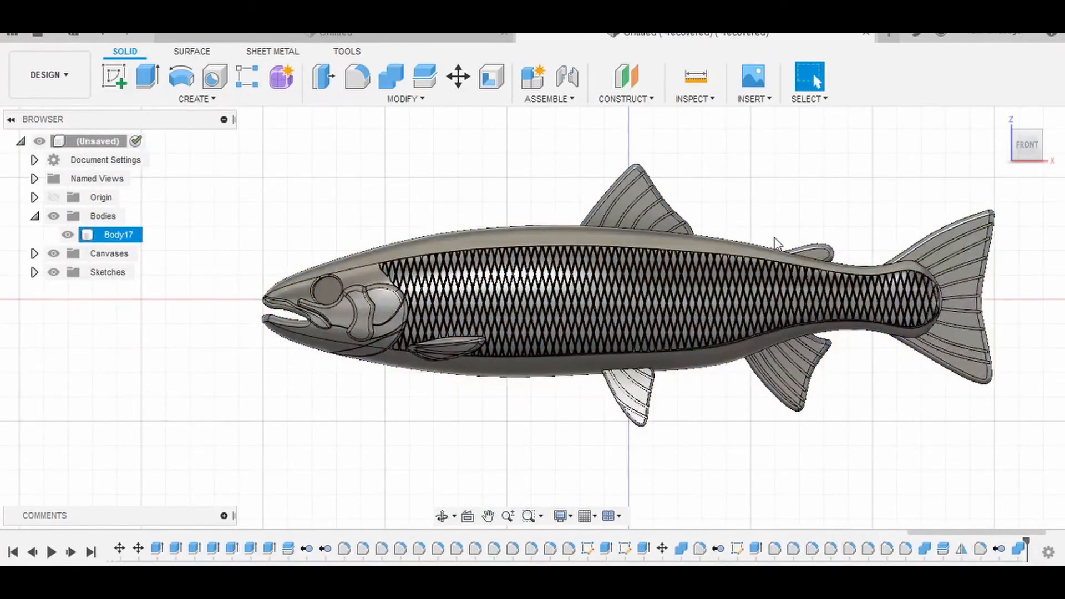
# - Create a sketch on the horizontal origin plane for drawing over the fish's back from above
pyautogui.keyDown('shift'); pyautogui.moveTo(860, 220); pyautogui.dragTo(776, 299, button='middle'); pyautogui.keyUp('shift')
pyautogui.click(1026, 137)
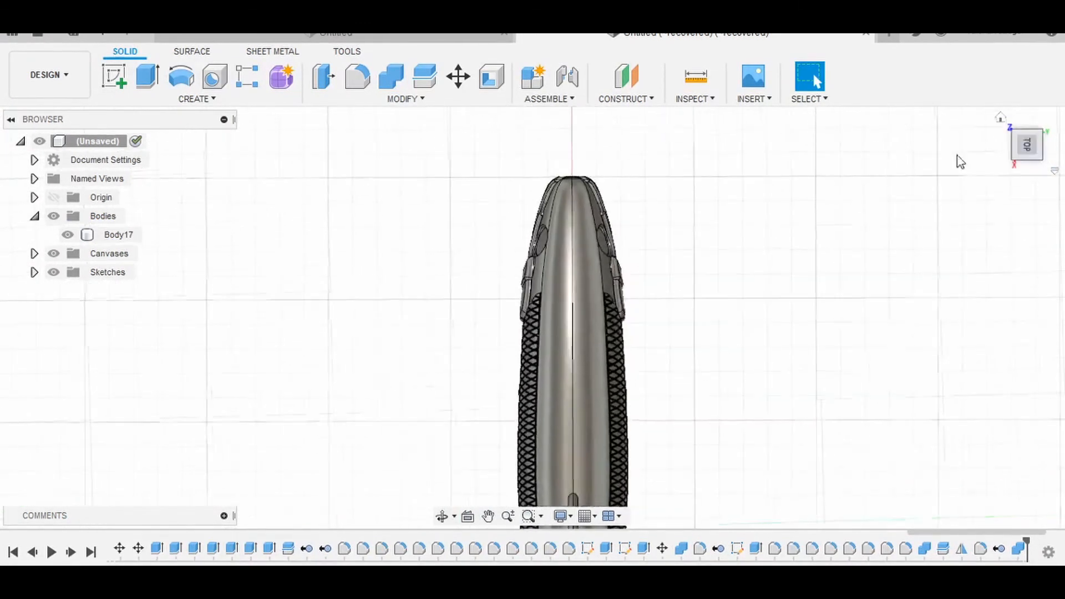
pyautogui.moveTo(703, 407); pyautogui.dragTo(721, 121, button='middle')
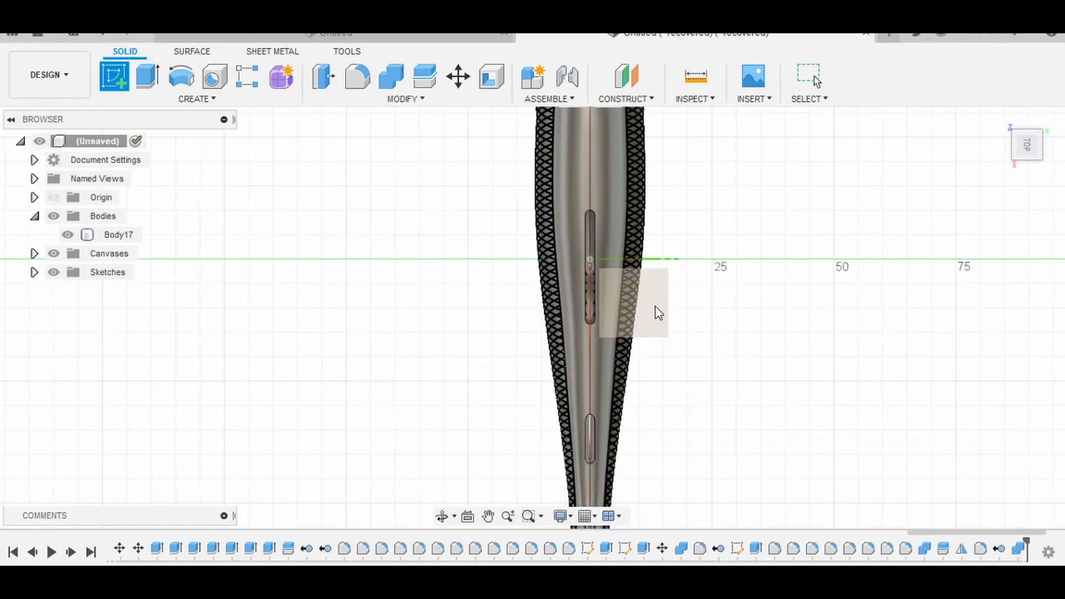
pyautogui.click(658, 312)
pyautogui.click(114, 81)
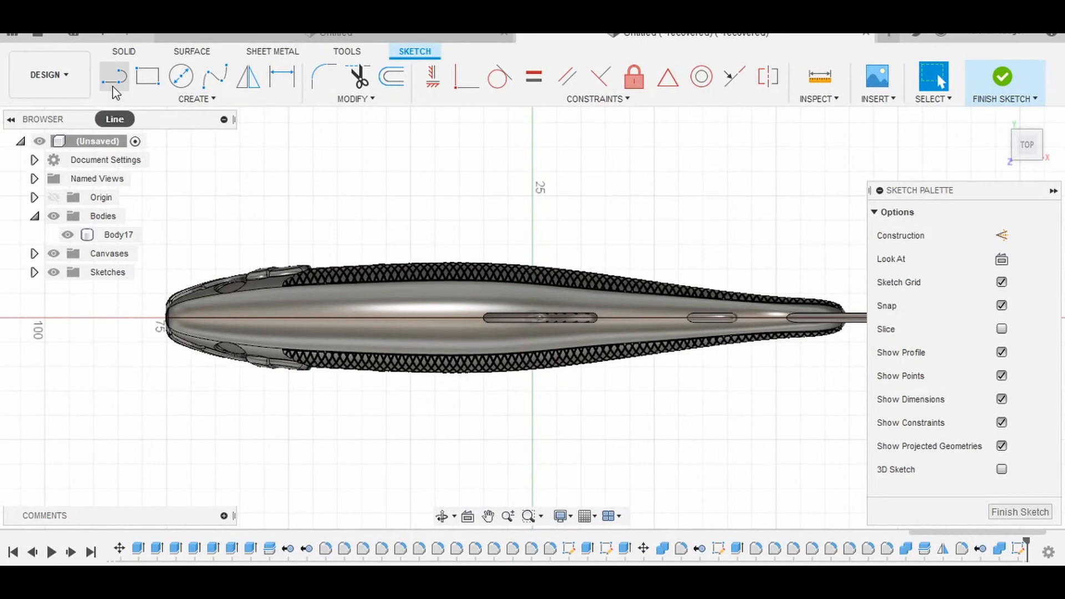
# - Draw a line about 19.8 mm long at 45° from the back's centreline just ahead of the dorsal fin, outward past the scaled side
pyautogui.click(113, 86)
pyautogui.scroll(2, 487, 334)
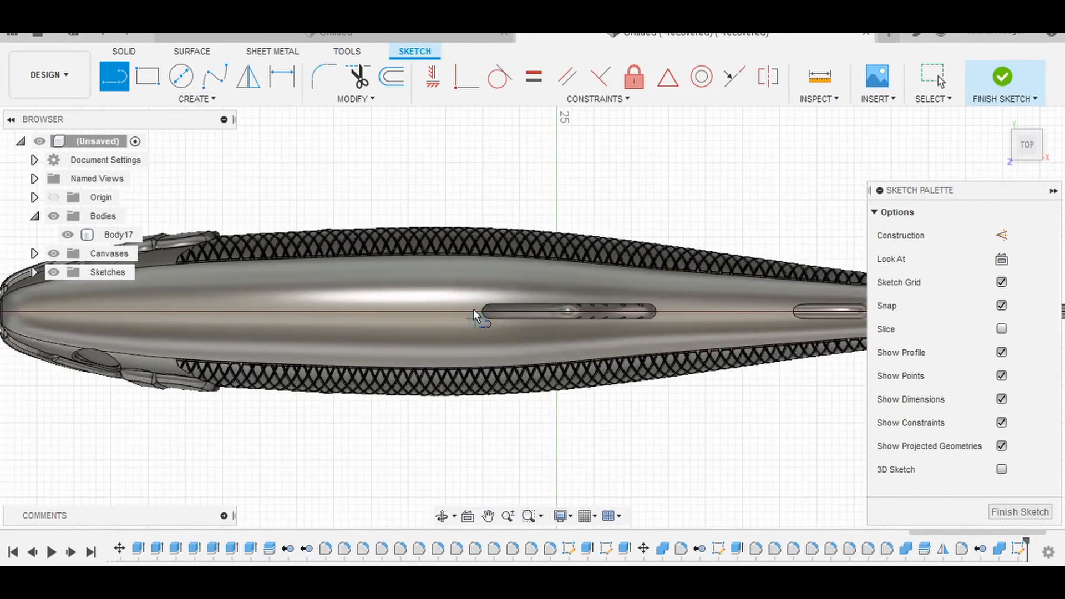
pyautogui.click(476, 311)
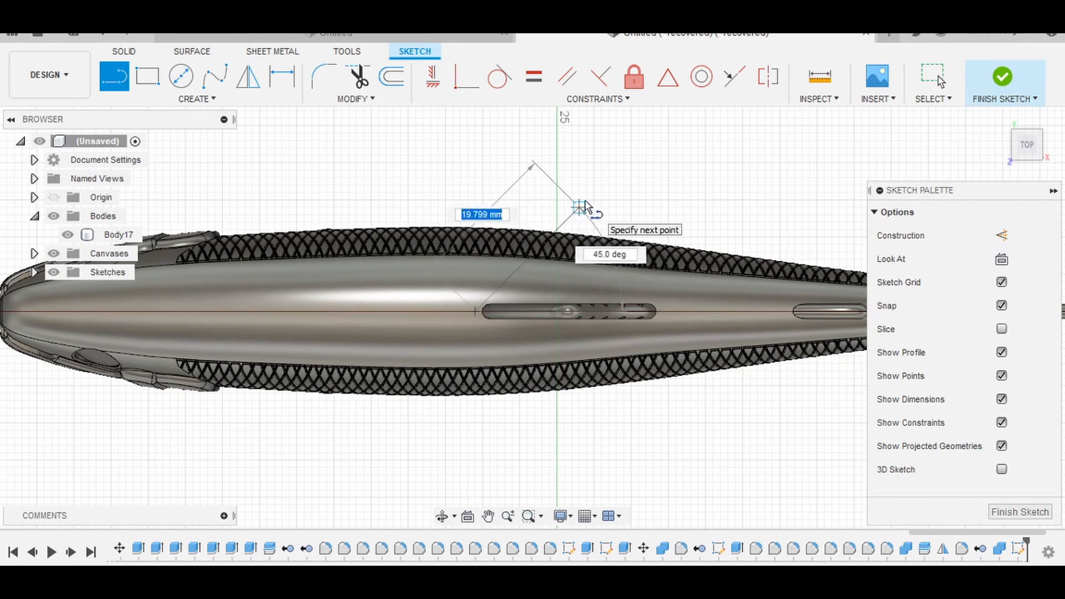
pyautogui.click(580, 208)
pyautogui.click(608, 236)
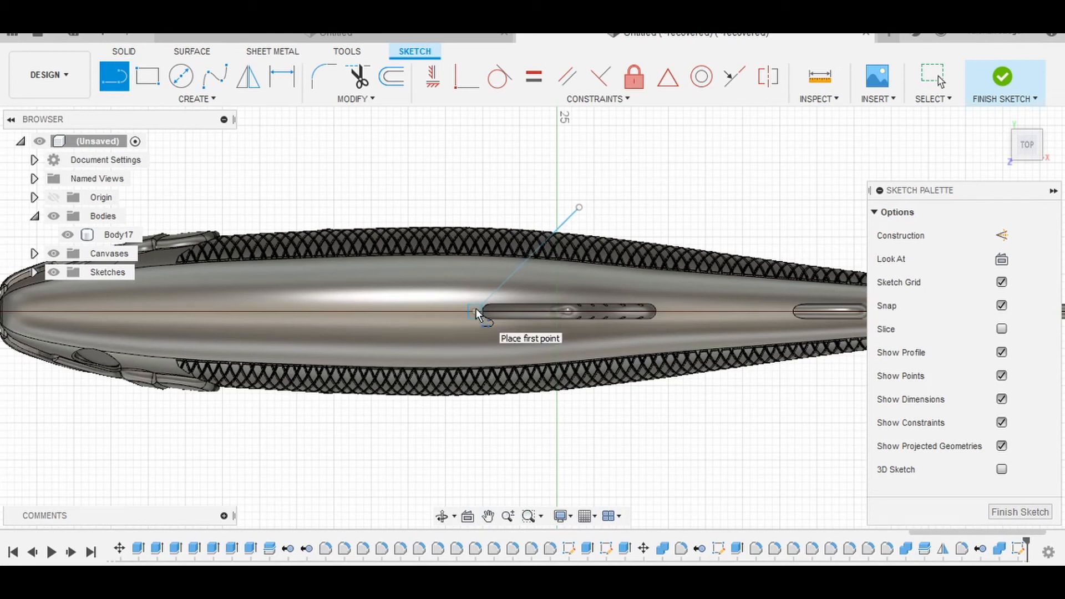
pyautogui.click(213, 99)
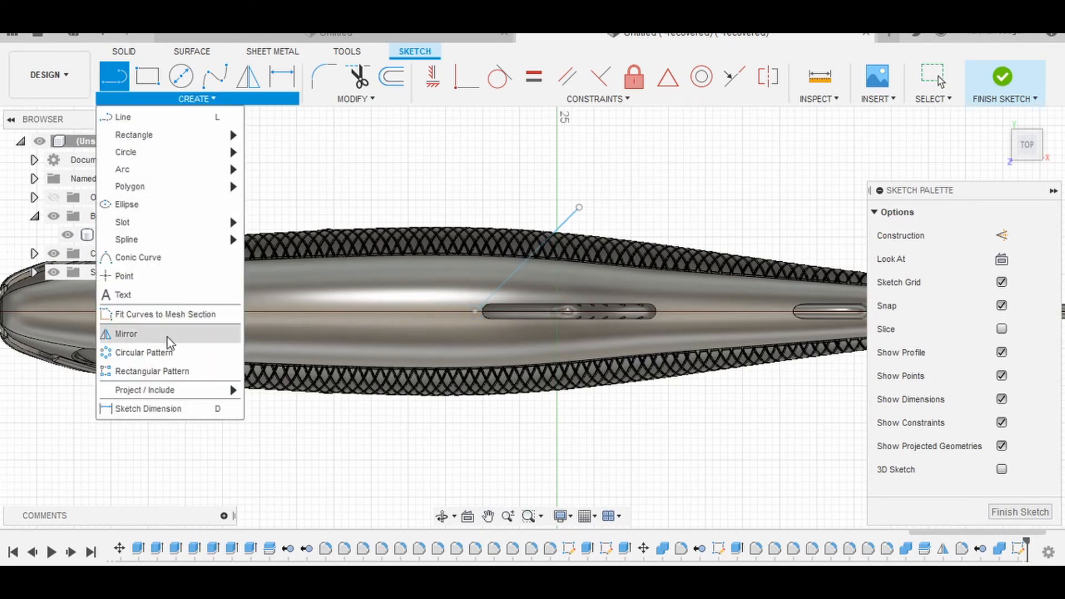
pyautogui.click(140, 336)
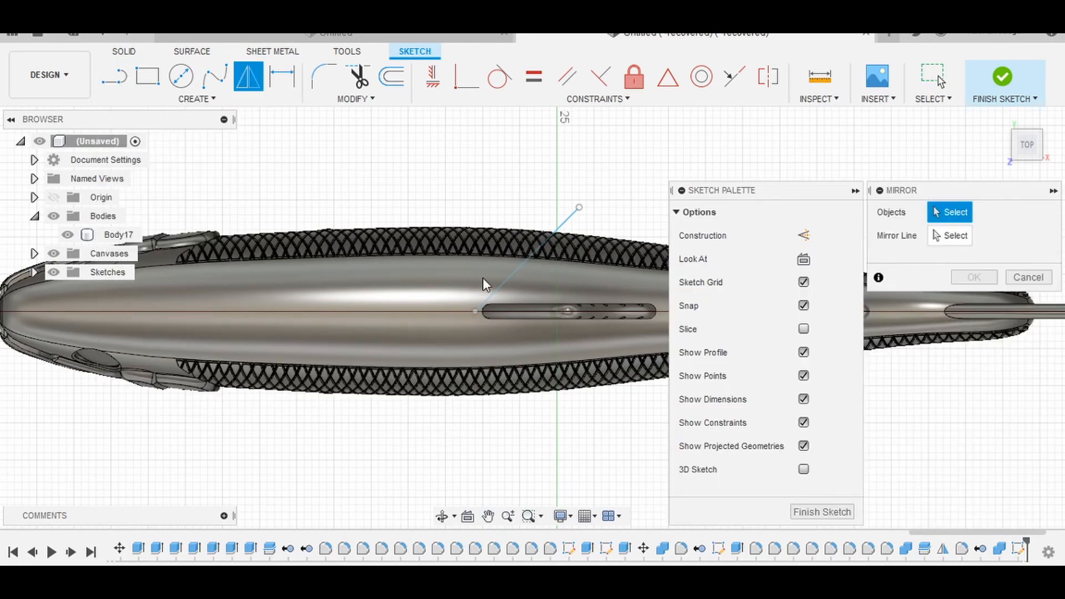
pyautogui.click(526, 270)
pyautogui.click(943, 242)
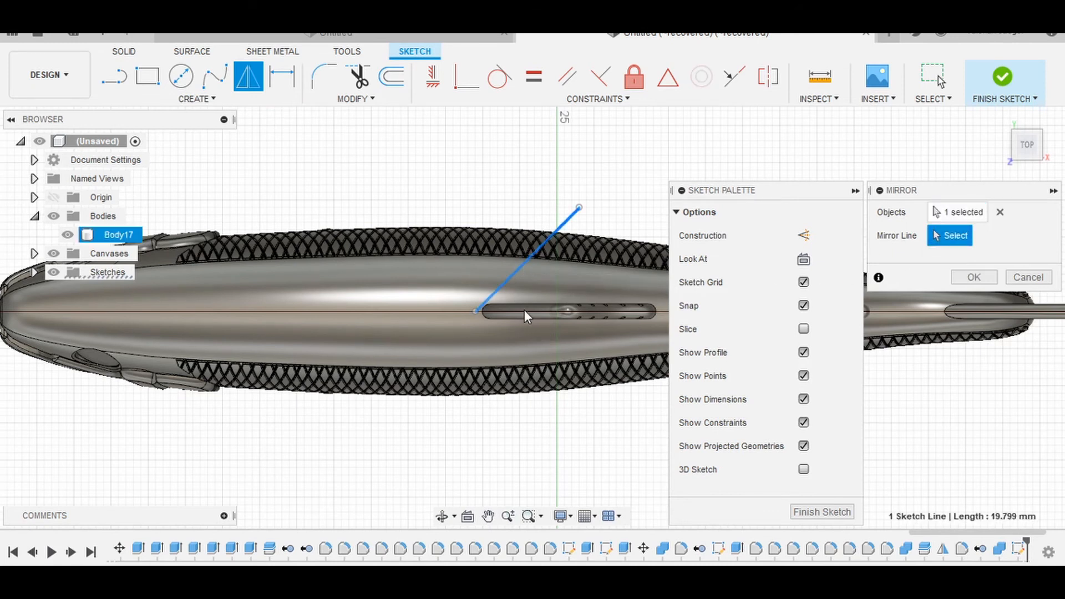
pyautogui.click(1028, 278)
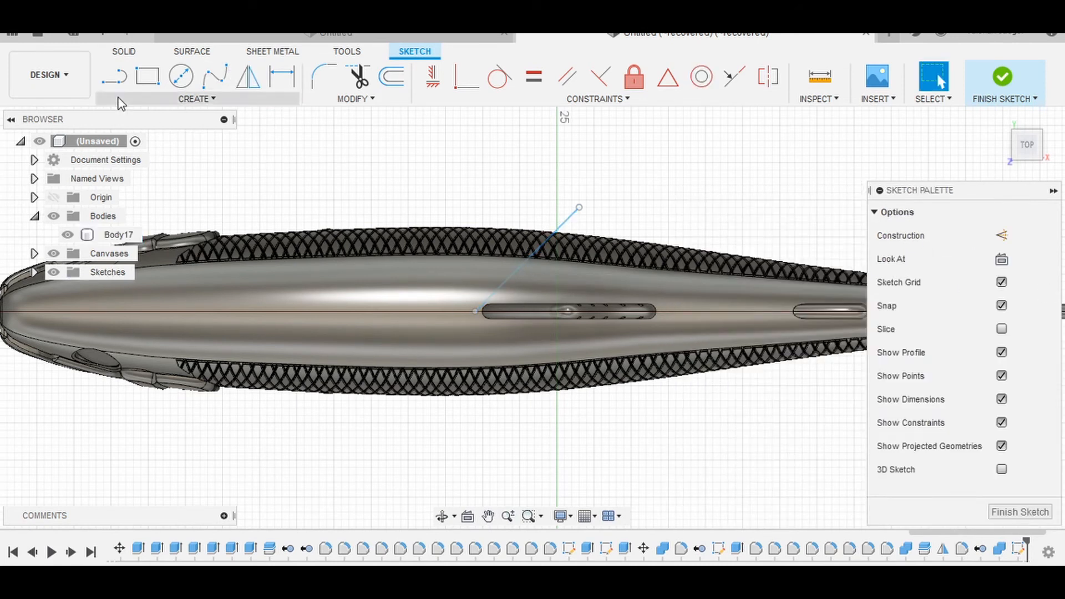
# - Draw a horizontal line along the back's centreline from the angled line's inner end to the sketch's vertical axis and make it construction
pyautogui.click(114, 77)
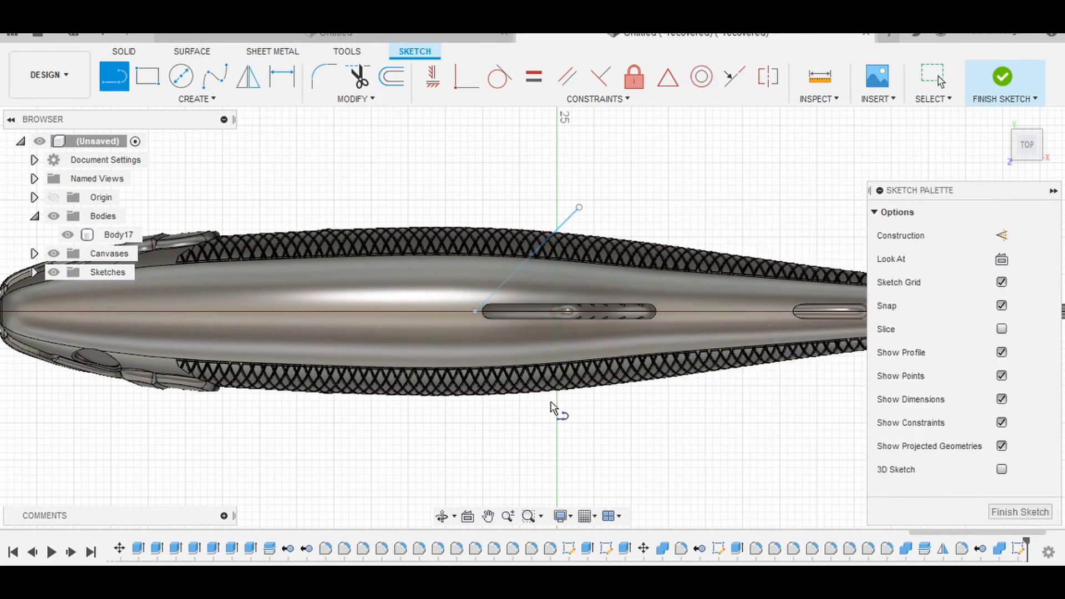
pyautogui.click(560, 319)
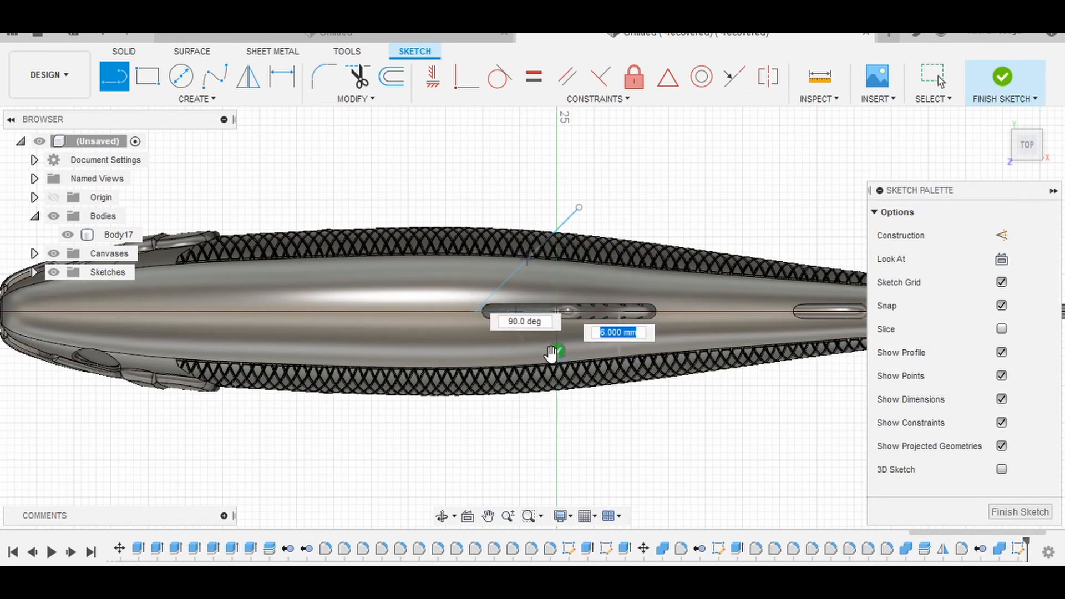
pyautogui.click(557, 351)
pyautogui.press('Escape')
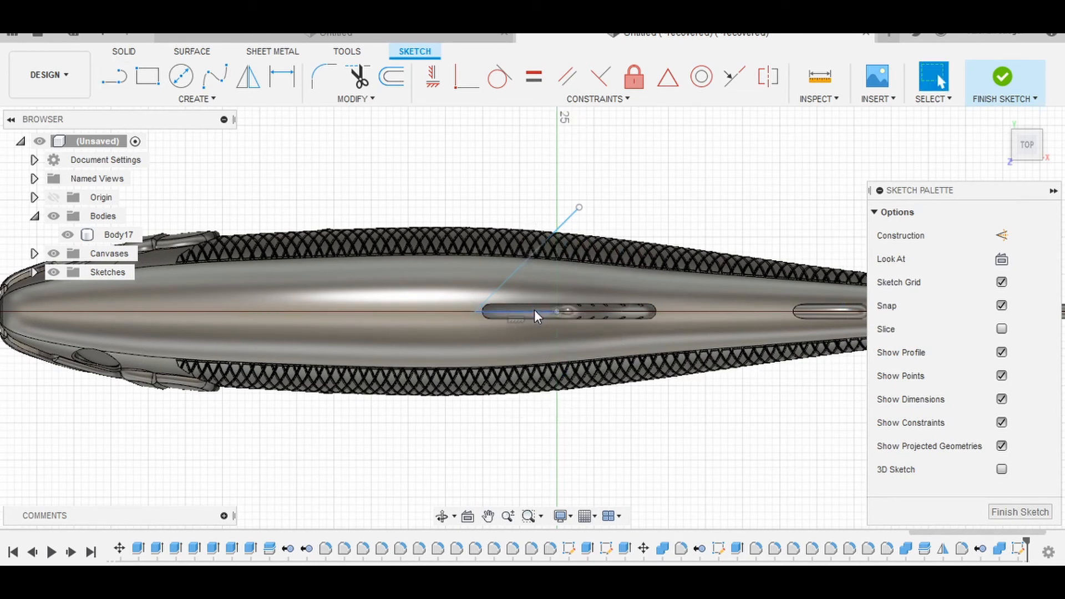
pyautogui.click(1003, 238)
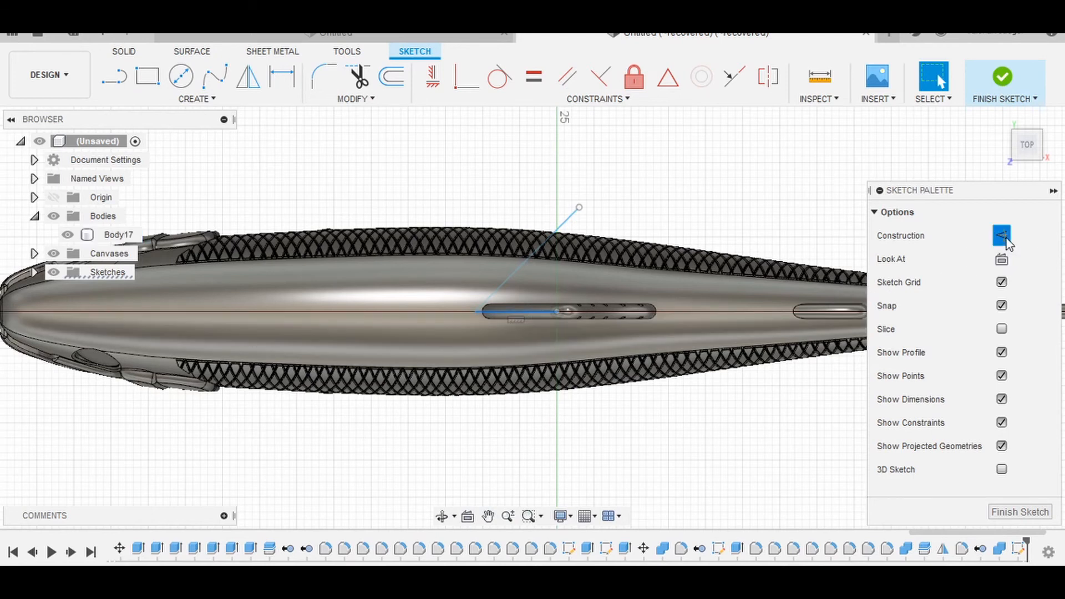
# - Mirror the 45° line about the centreline construction line to form a V across the back, and finish the sketch
pyautogui.click(197, 99)
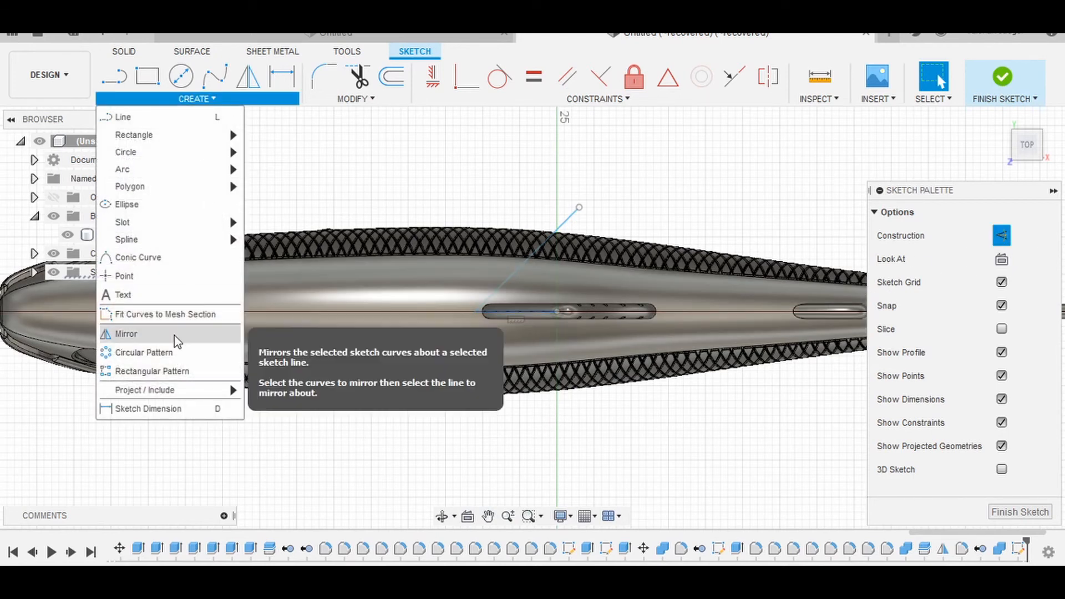
pyautogui.click(134, 333)
pyautogui.click(516, 281)
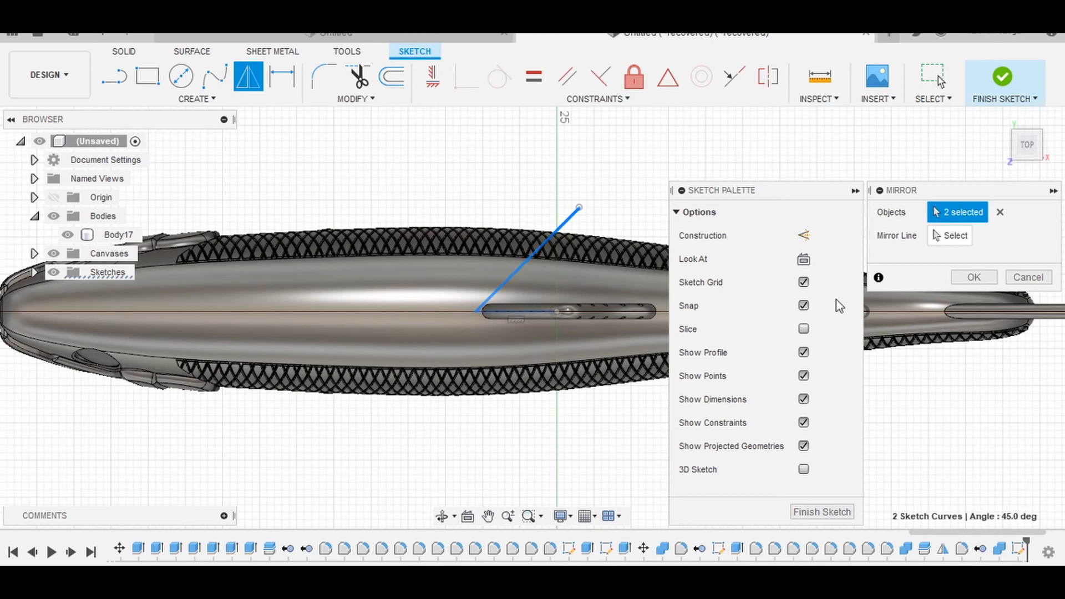
pyautogui.click(1000, 212)
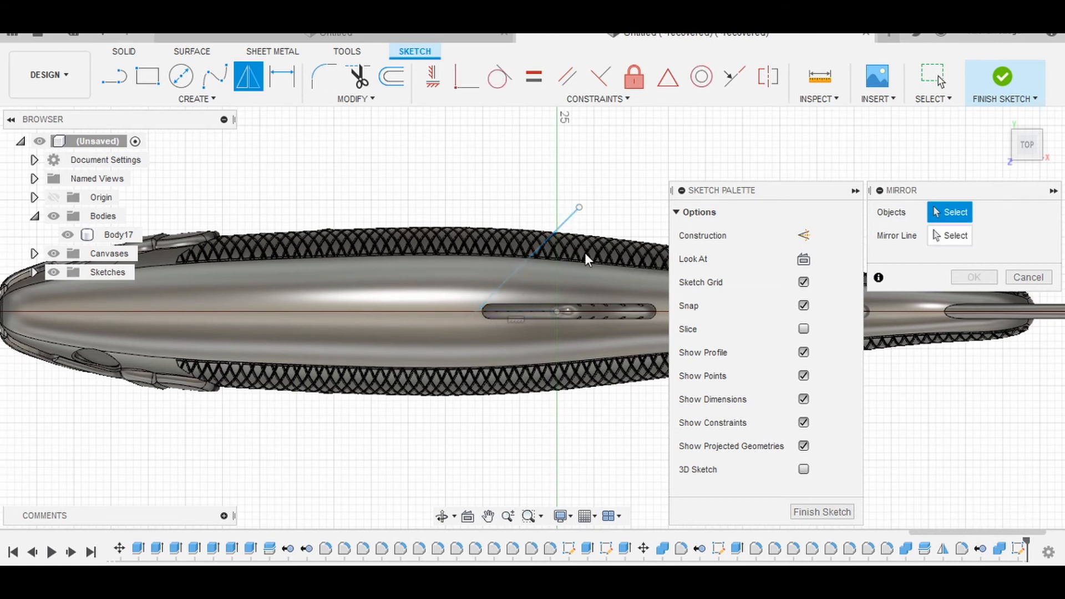
pyautogui.click(526, 268)
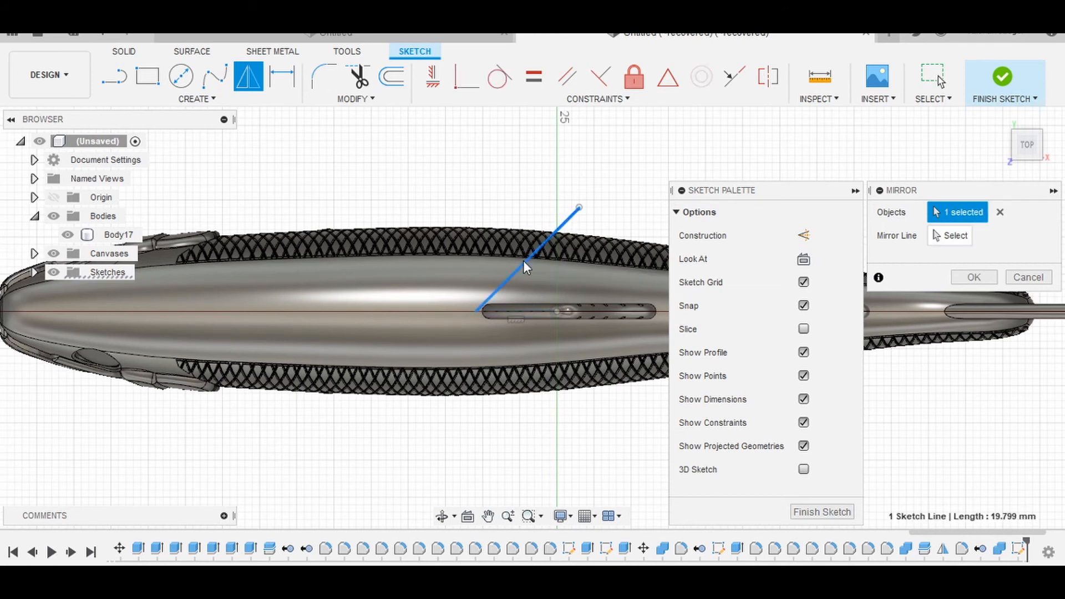
pyautogui.click(525, 314)
pyautogui.click(977, 279)
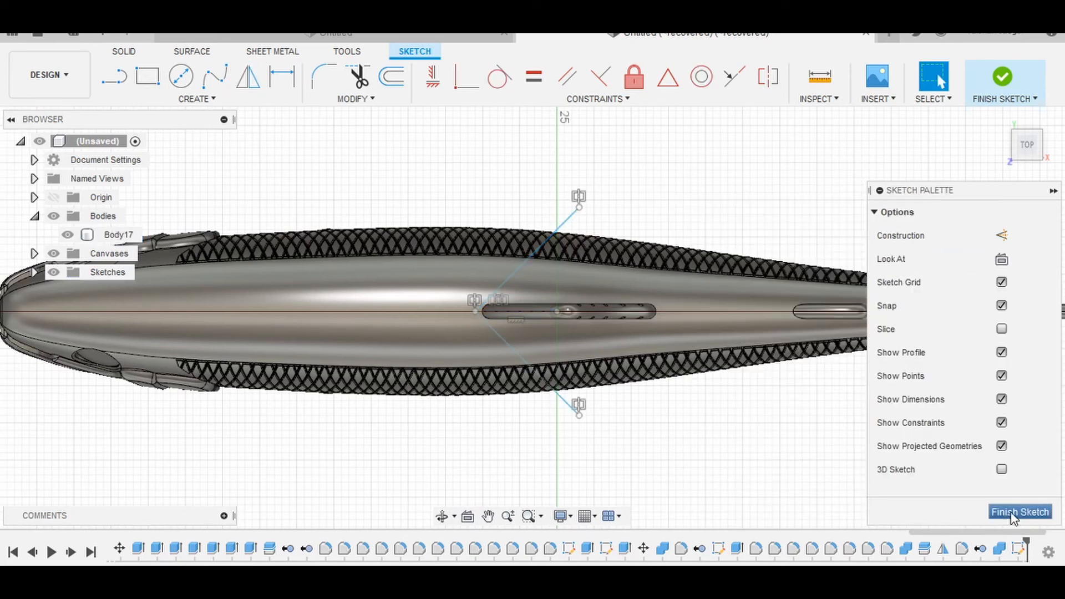
pyautogui.click(1013, 514)
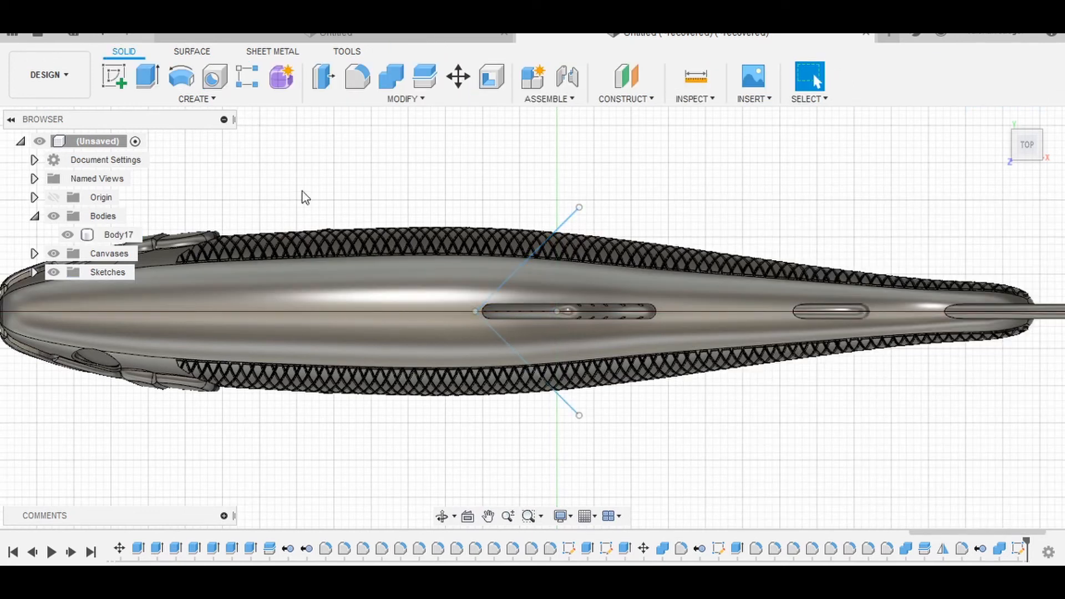
# - Split Body17 with both angled sketch lines as splitting tools, with the splitting tools extended
pyautogui.click(424, 89)
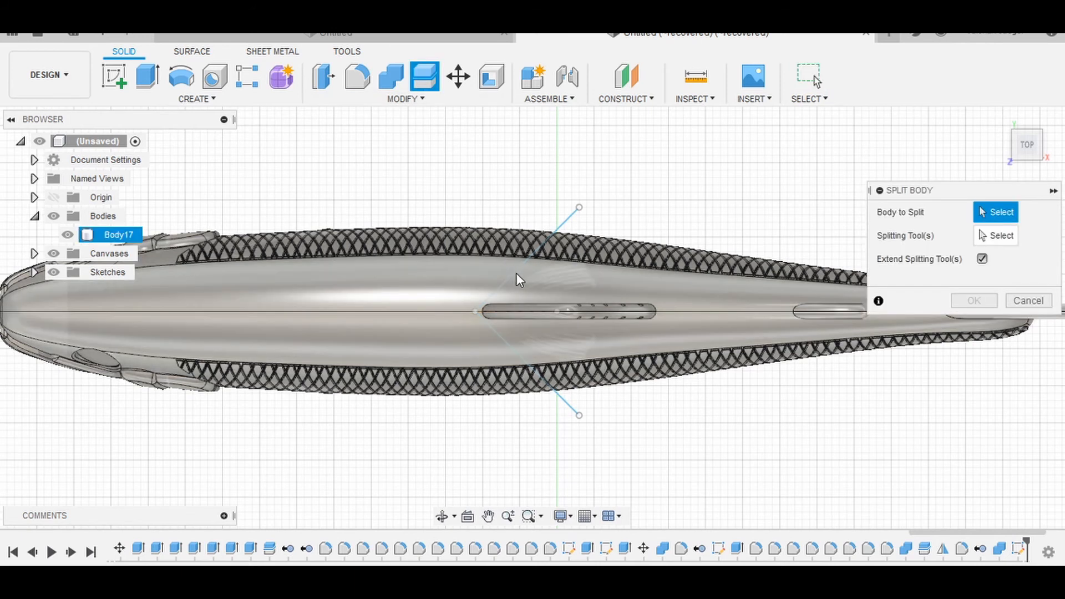
pyautogui.click(595, 281)
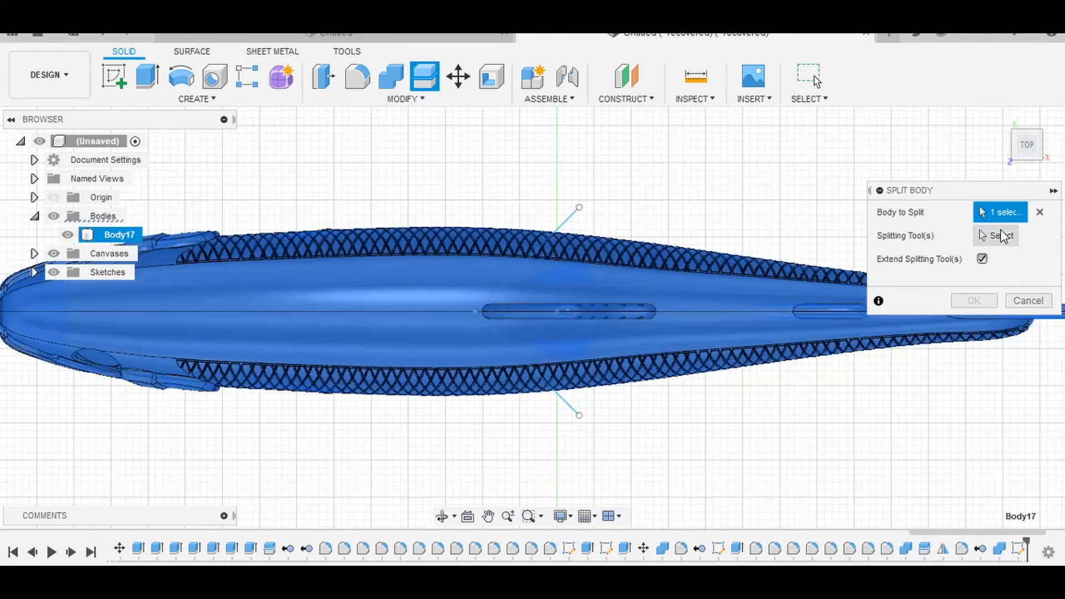
pyautogui.click(1008, 240)
pyautogui.click(570, 224)
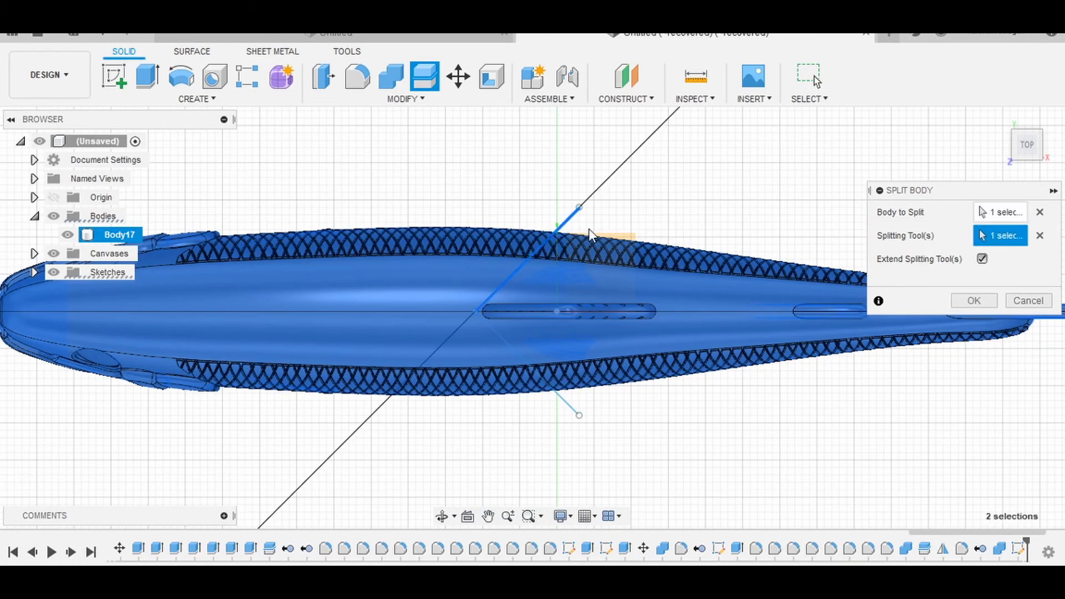
pyautogui.click(519, 356)
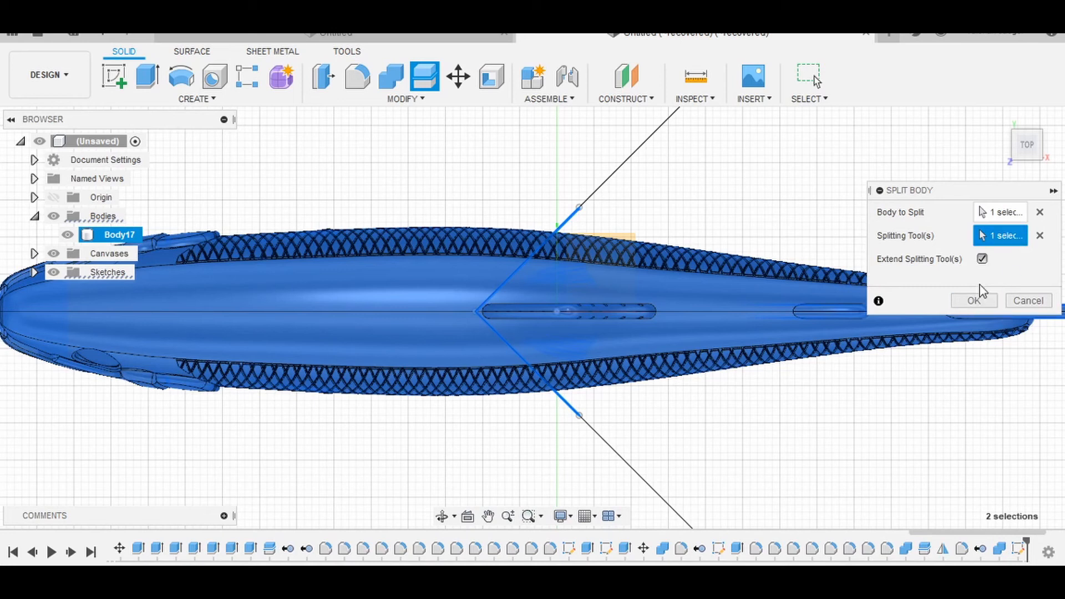
pyautogui.keyDown('shift'); pyautogui.moveTo(863, 392); pyautogui.dragTo(849, 344); pyautogui.keyUp('shift')
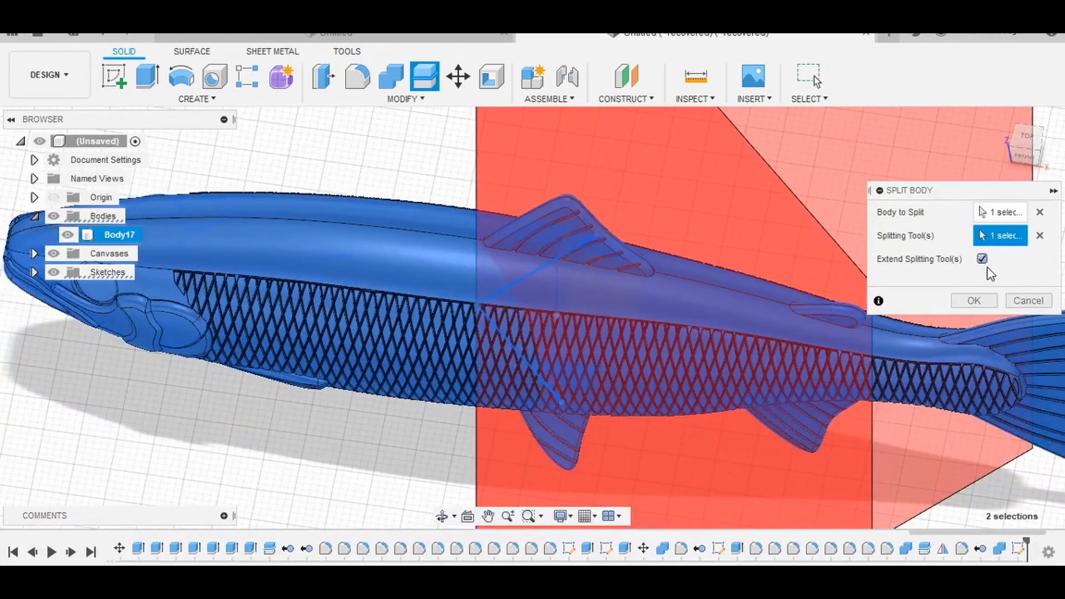
pyautogui.keyDown('shift'); pyautogui.moveTo(947, 369); pyautogui.dragTo(878, 389, button='middle'); pyautogui.keyUp('shift')
pyautogui.click(975, 301)
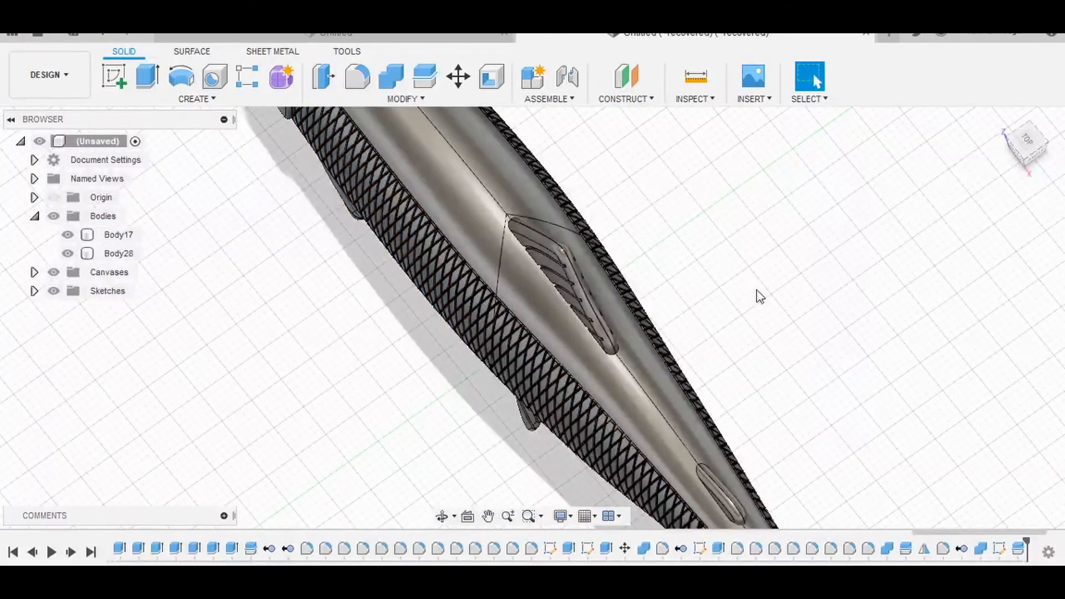
# - Move the rear fish body Body17 away from the front section with an X distance of -2 mm
pyautogui.keyDown('shift'); pyautogui.moveTo(760, 297); pyautogui.dragTo(834, 207, button='middle'); pyautogui.keyUp('shift')
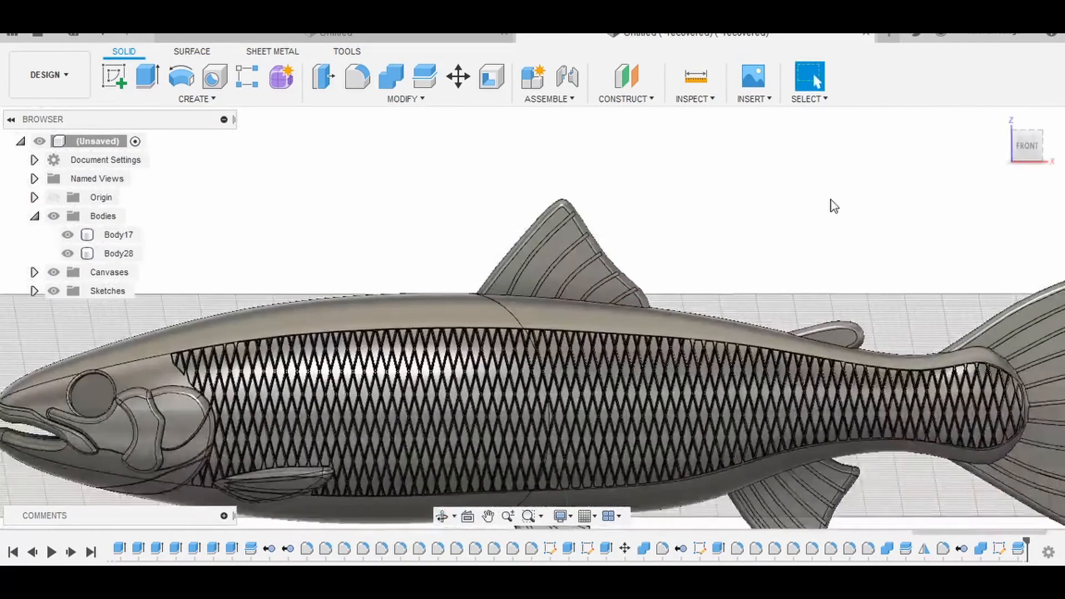
pyautogui.click(1029, 146)
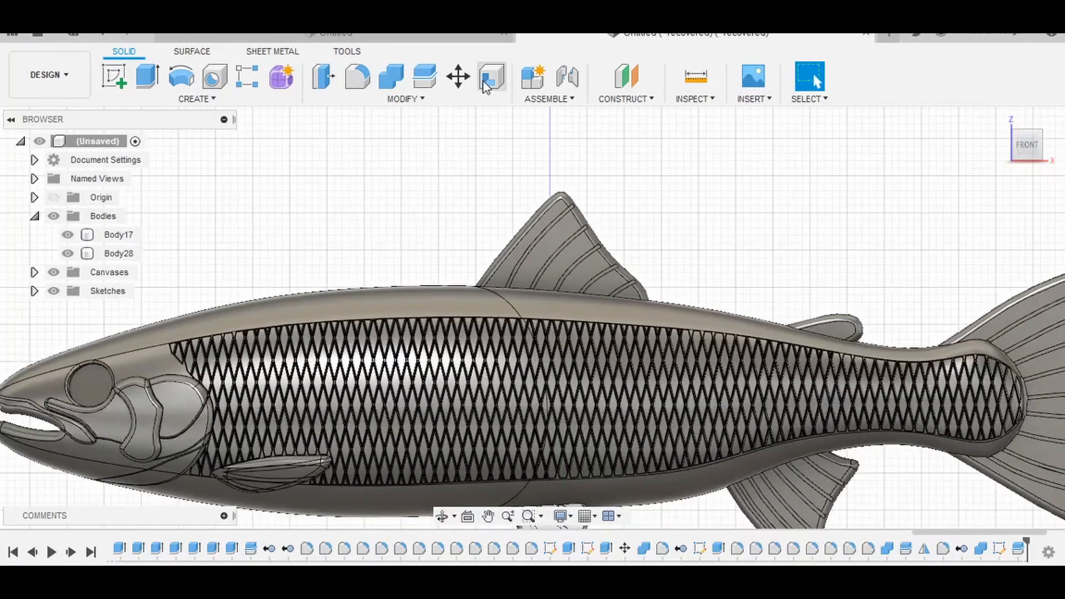
pyautogui.click(458, 77)
pyautogui.click(611, 386)
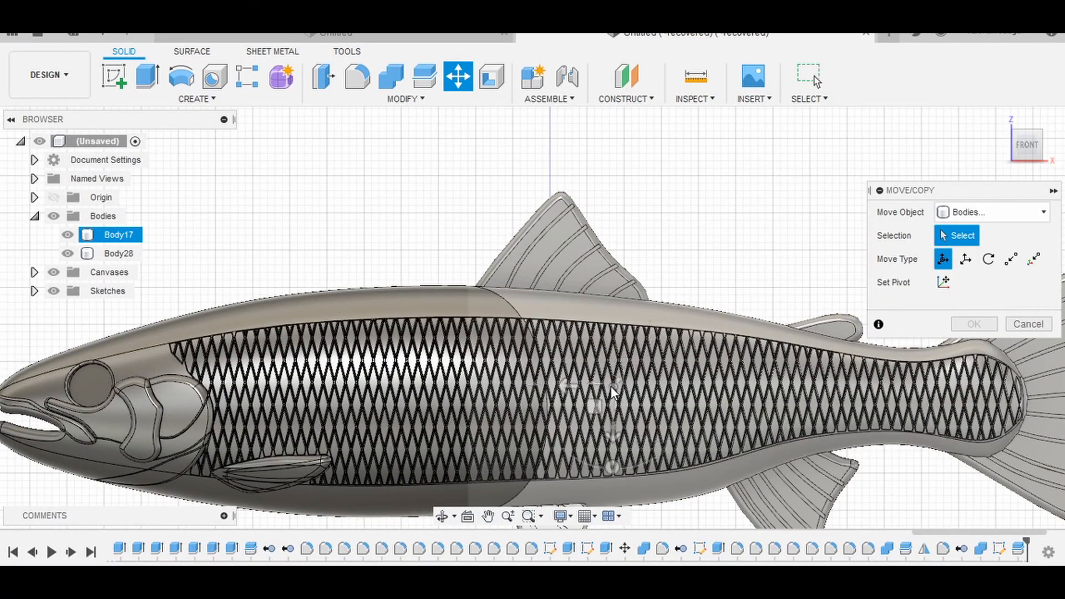
pyautogui.moveTo(666, 260); pyautogui.dragTo(556, 211, button='middle')
pyautogui.click(479, 323)
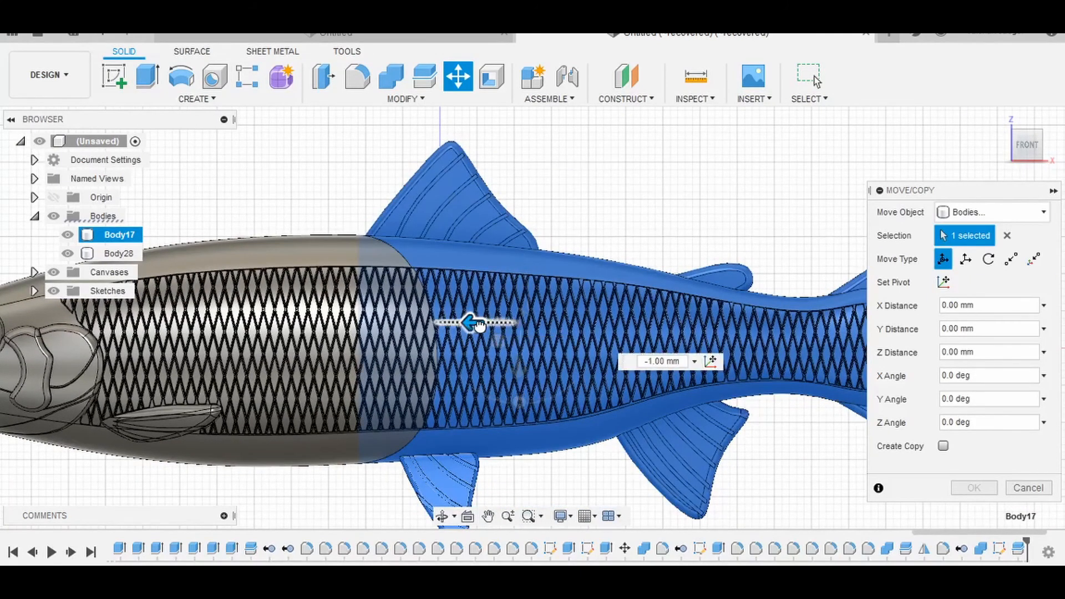
pyautogui.moveTo(480, 326); pyautogui.dragTo(483, 324)
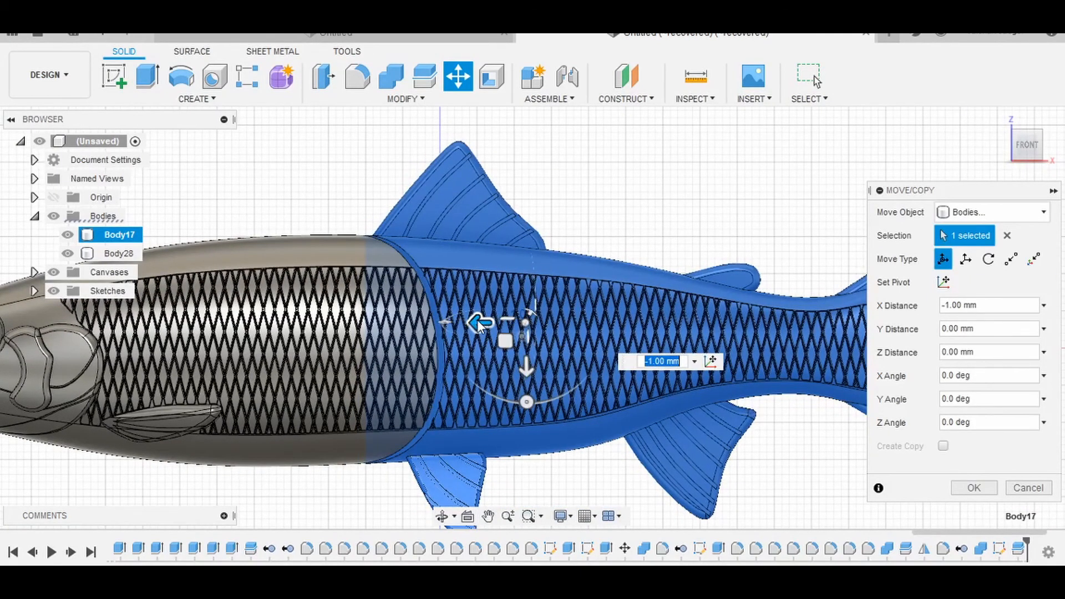
pyautogui.write('-2')
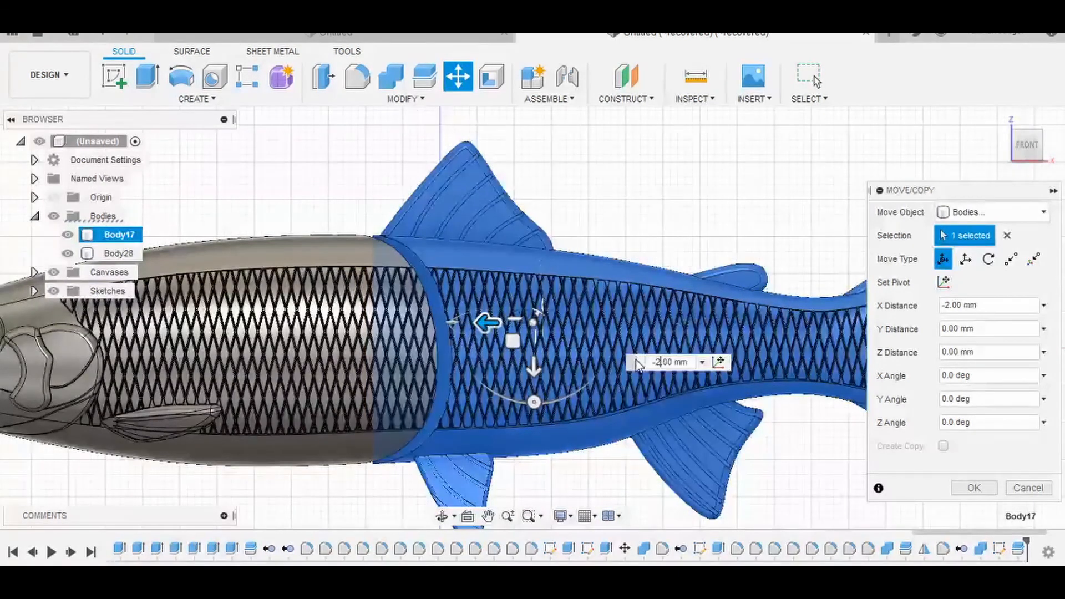
pyautogui.click(974, 488)
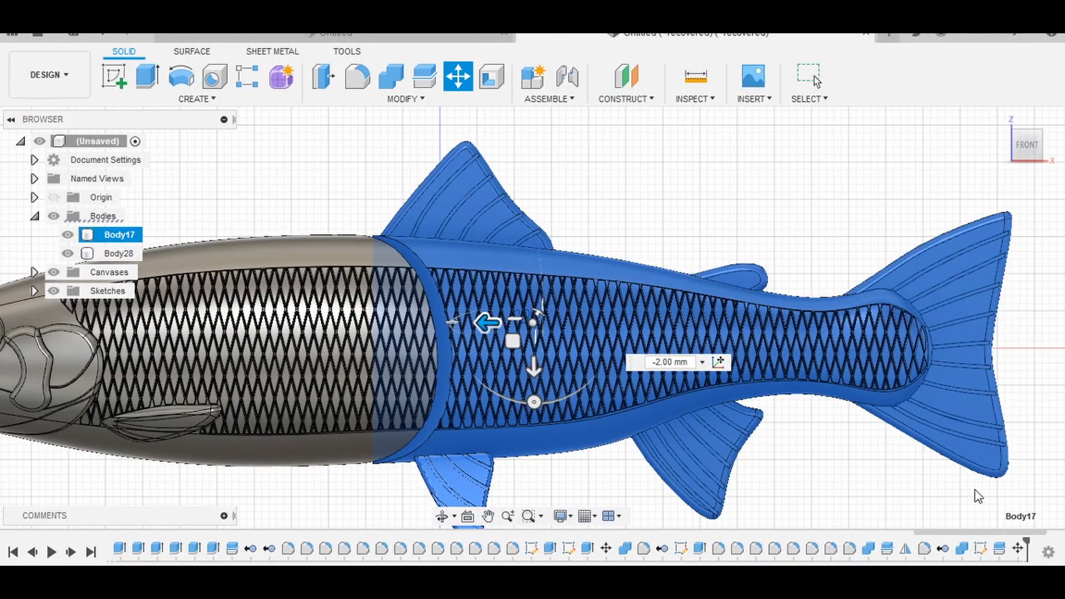
pyautogui.press('Escape')
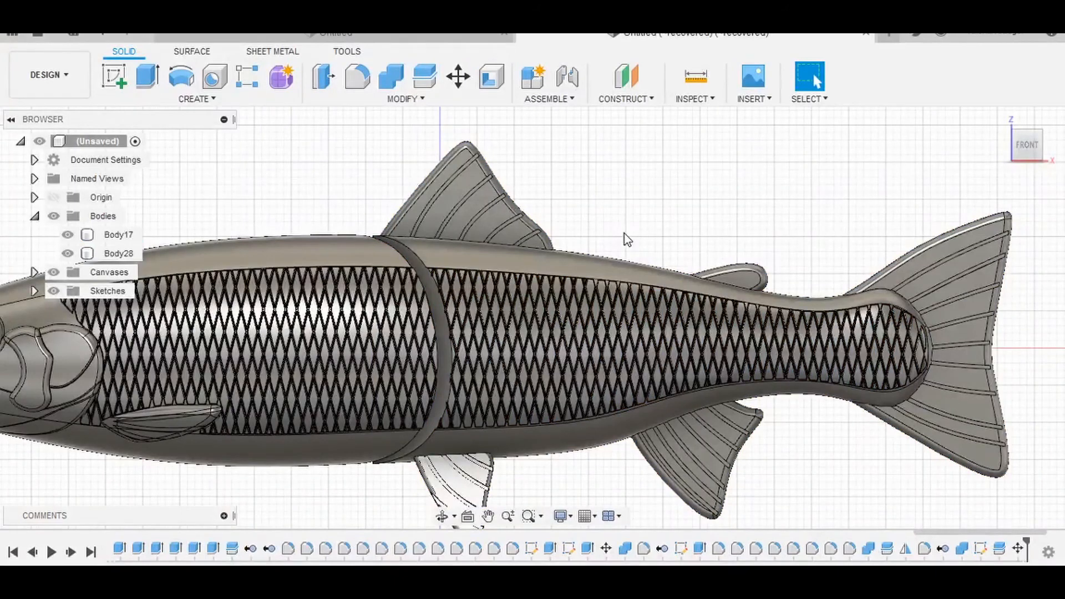
# - Show the rainbow trout reference canvas to compare it with the model from the front, and hide it again
pyautogui.keyDown('shift'); pyautogui.moveTo(624, 233); pyautogui.dragTo(588, 215, button='middle'); pyautogui.keyUp('shift')
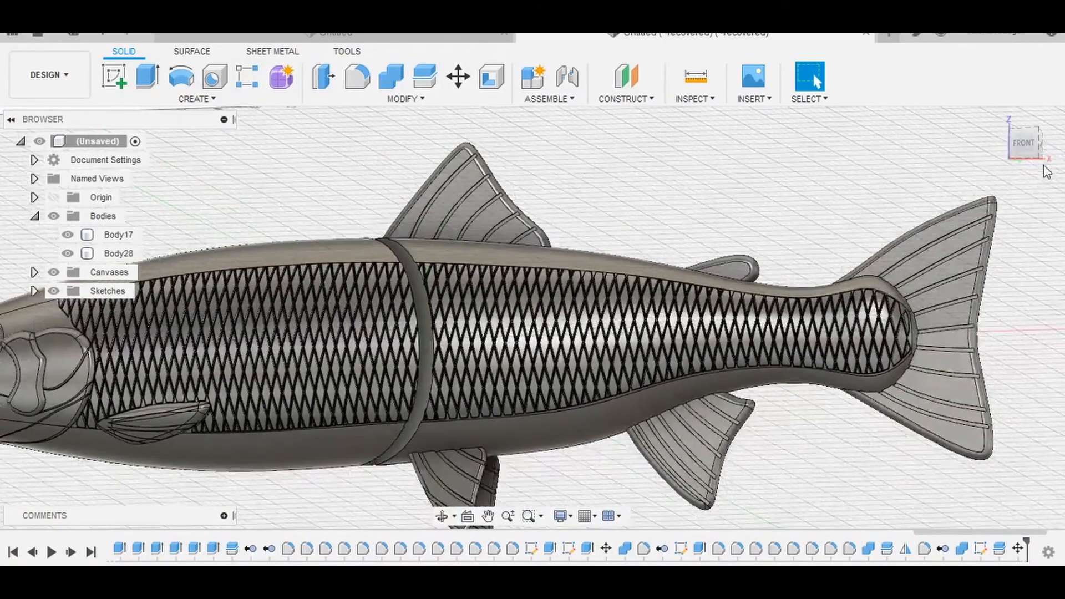
pyautogui.click(997, 157)
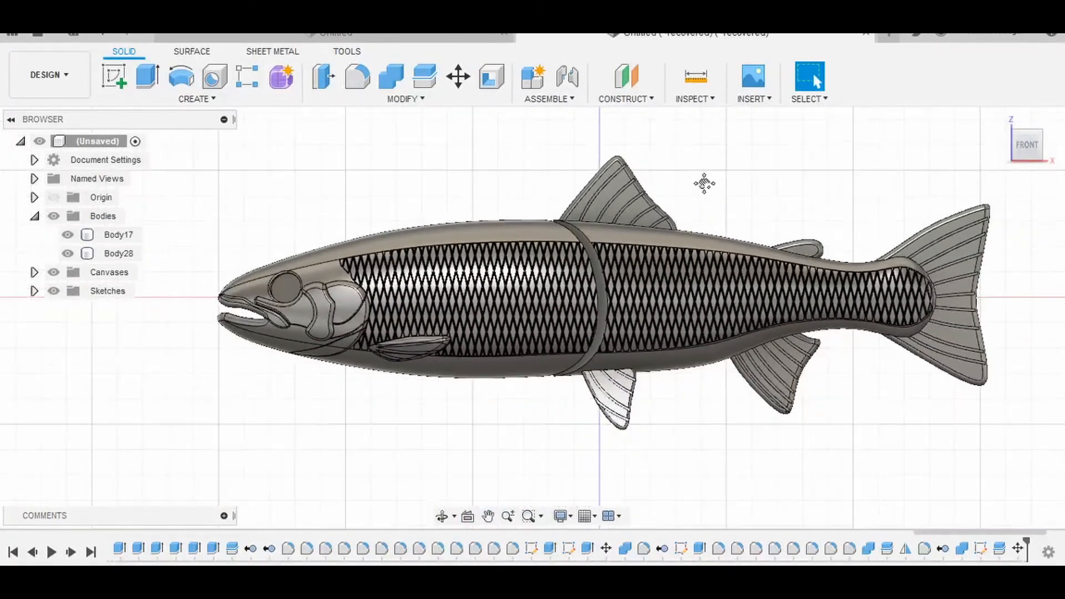
pyautogui.moveTo(704, 183); pyautogui.dragTo(704, 202, button='middle')
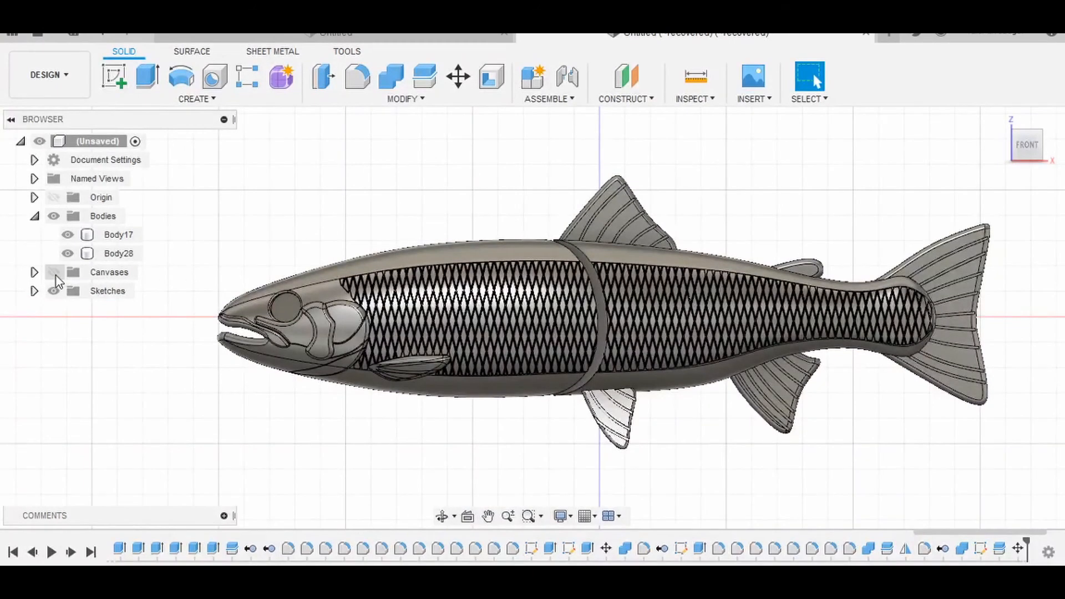
pyautogui.click(34, 272)
pyautogui.click(67, 290)
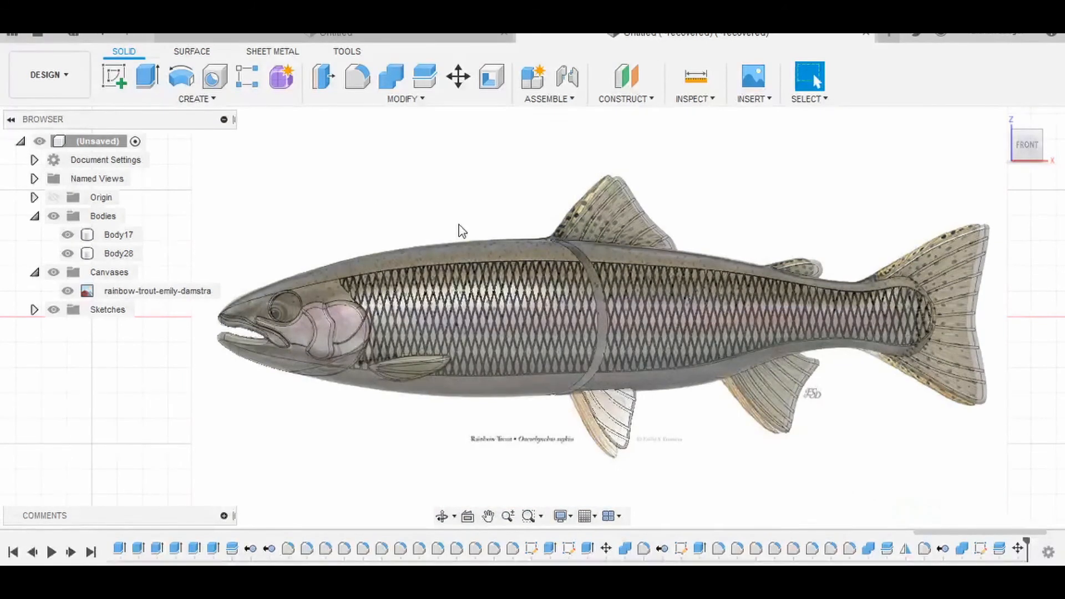
pyautogui.click(194, 290)
pyautogui.click(67, 291)
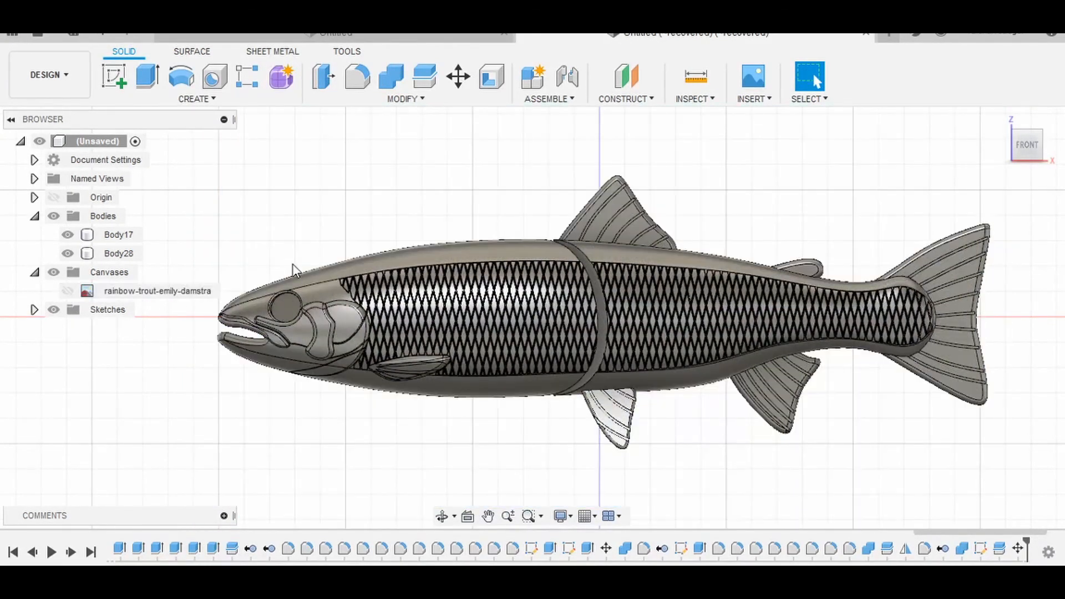
# - Examine the gap between the front and rear fish bodies and the scale pattern on either side of it
pyautogui.moveTo(315, 244)
pyautogui.keyDown('shift'); pyautogui.mouseDown(button='middle')
pyautogui.moveTo(387, 240)
pyautogui.moveTo(535, 272)
pyautogui.moveTo(437, 286)
pyautogui.moveTo(359, 277)
pyautogui.moveTo(399, 235)
pyautogui.moveTo(454, 205)
pyautogui.moveTo(427, 232)
pyautogui.moveTo(337, 251)
pyautogui.moveTo(314, 290)
pyautogui.moveTo(375, 203)
pyautogui.moveTo(411, 174)
pyautogui.moveTo(392, 257)
pyautogui.moveTo(343, 277)
pyautogui.moveTo(299, 238)
pyautogui.mouseUp(button='middle'); pyautogui.keyUp('shift')
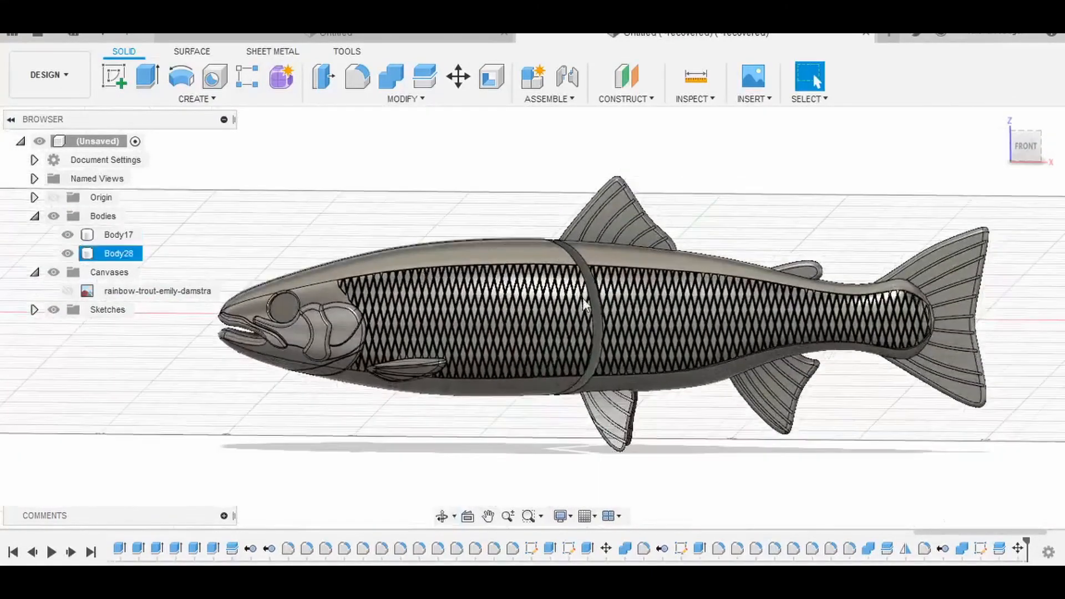
pyautogui.scroll(7, 650, 321)
pyautogui.keyDown('shift'); pyautogui.moveTo(643, 344); pyautogui.dragTo(520, 316, button='middle'); pyautogui.keyUp('shift')
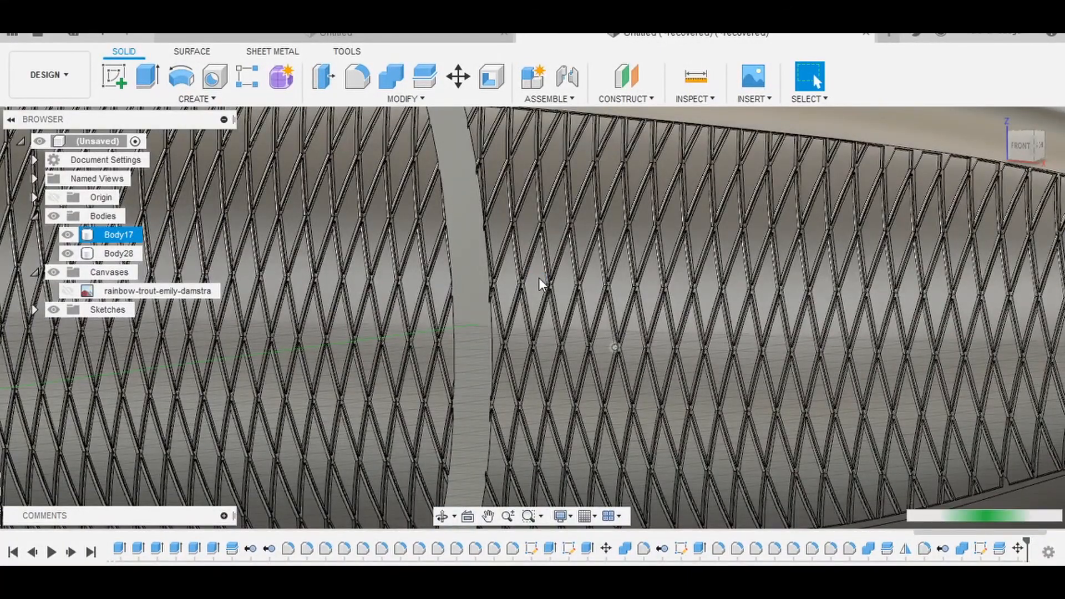
pyautogui.scroll(-6, 538, 277)
pyautogui.scroll(2, 539, 289)
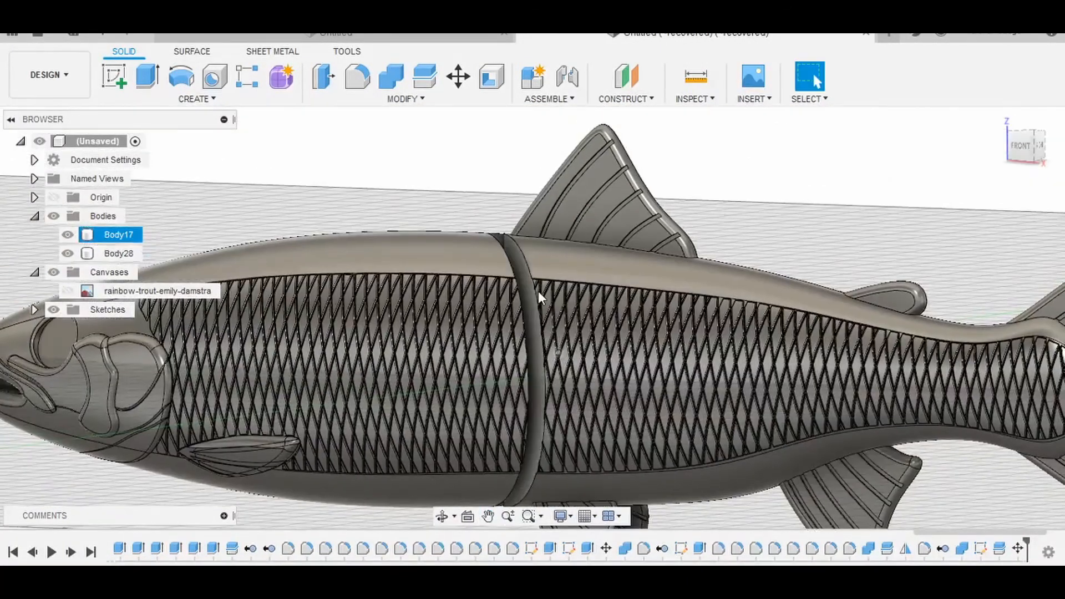
pyautogui.keyDown('shift'); pyautogui.moveTo(541, 298); pyautogui.dragTo(571, 327, button='middle'); pyautogui.keyUp('shift')
pyautogui.scroll(-5, 631, 328)
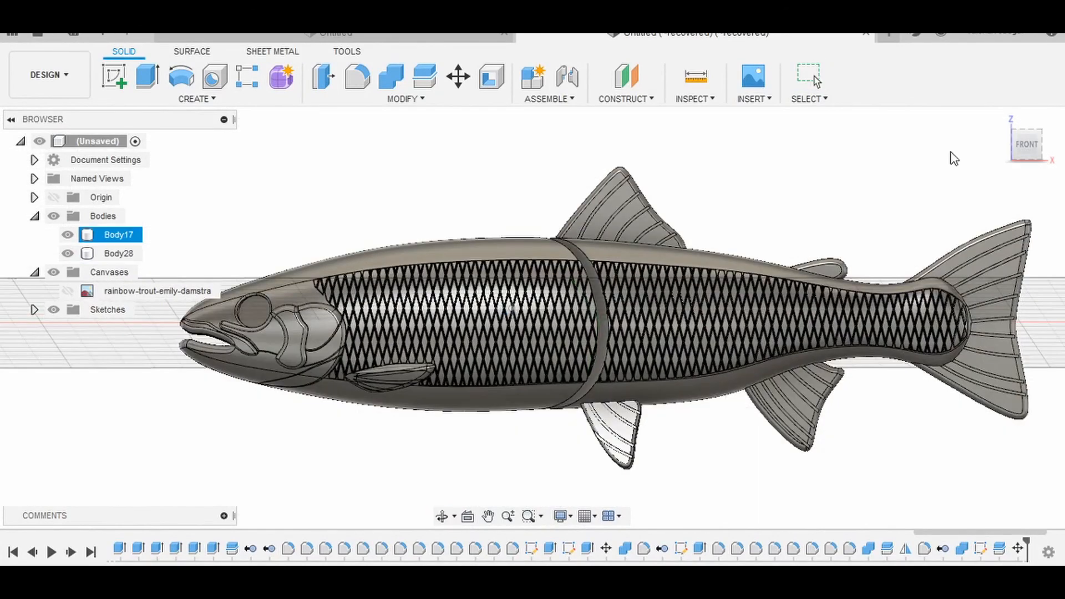
pyautogui.keyDown('shift'); pyautogui.moveTo(691, 335); pyautogui.dragTo(588, 334, button='middle'); pyautogui.keyUp('shift')
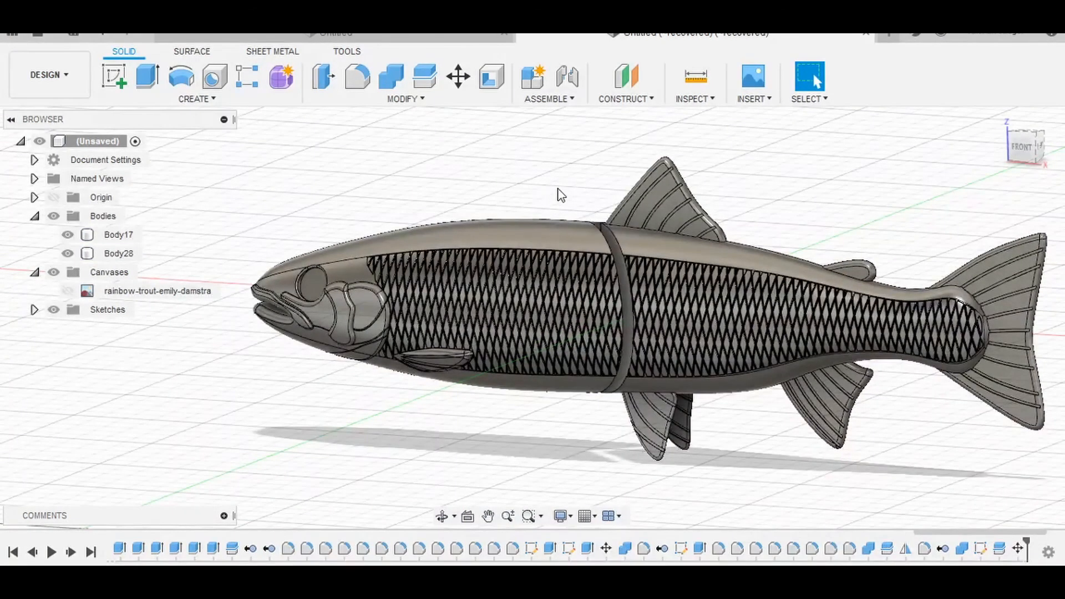
pyautogui.moveTo(559, 195); pyautogui.dragTo(498, 207, button='middle')
pyautogui.scroll(-1, 517, 195)
pyautogui.scroll(2, 517, 194)
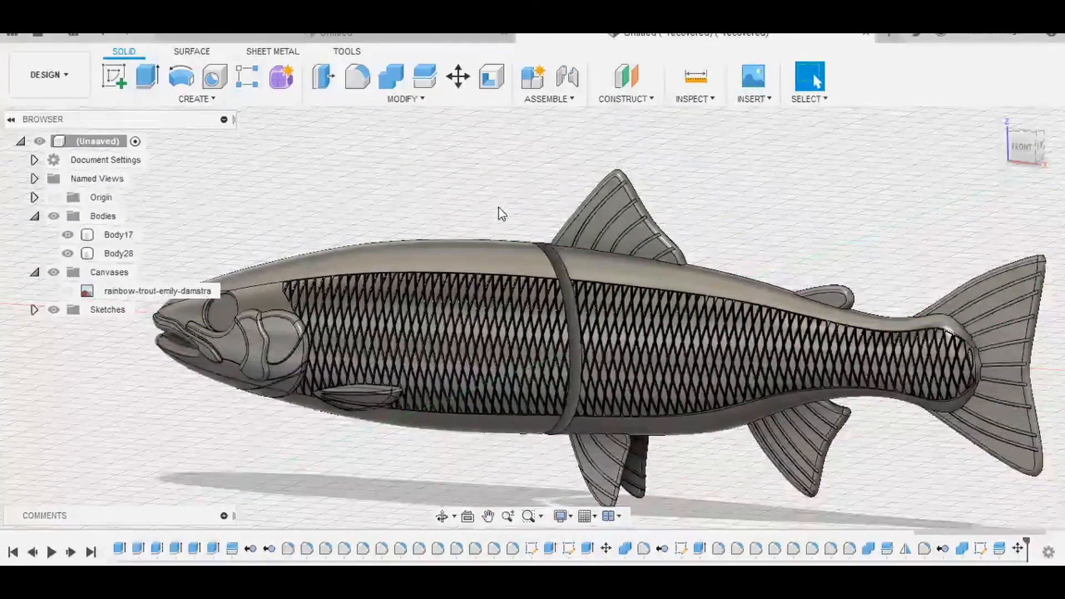